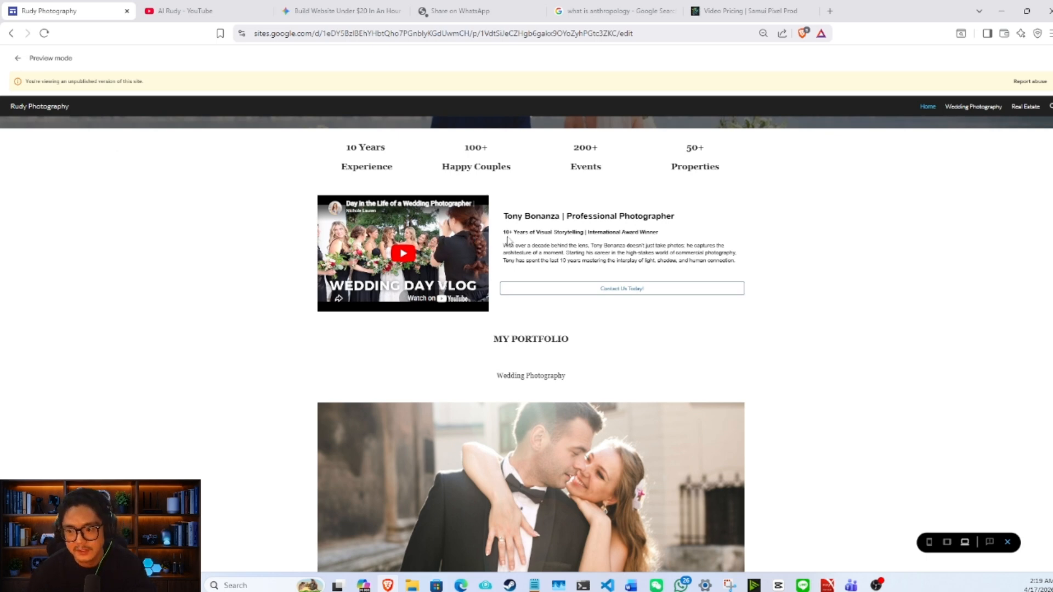
- Review the finished photography site's Home, Wedding Photography and Real Estate pages in the desktop preview
{"action": "scroll", "coordinate": [466, 240], "scroll_direction": "down", "scroll_amount": 1}
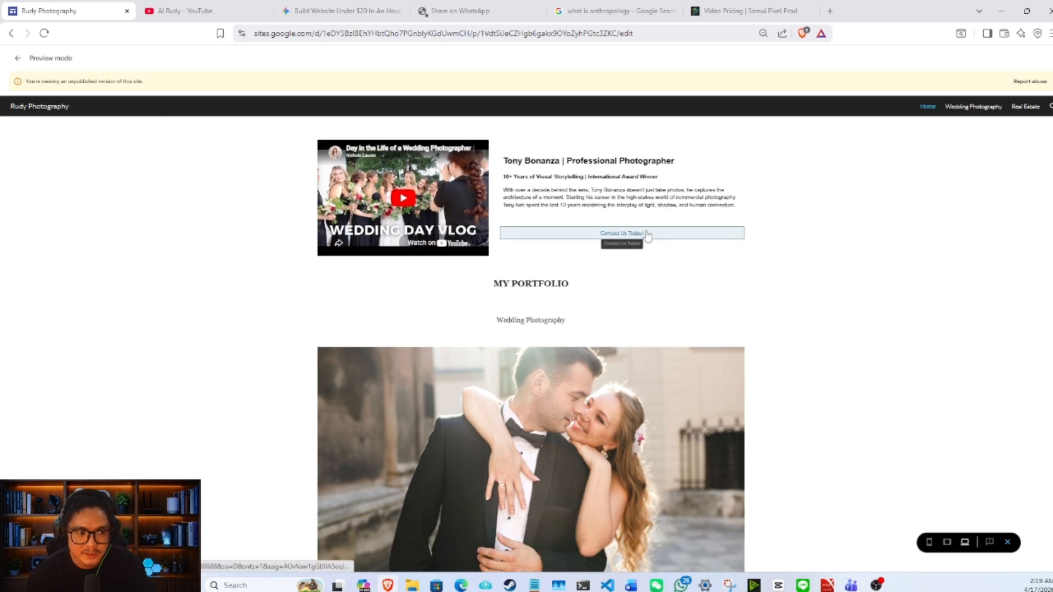
{"action": "scroll", "coordinate": [713, 259], "scroll_direction": "down", "scroll_amount": 4}
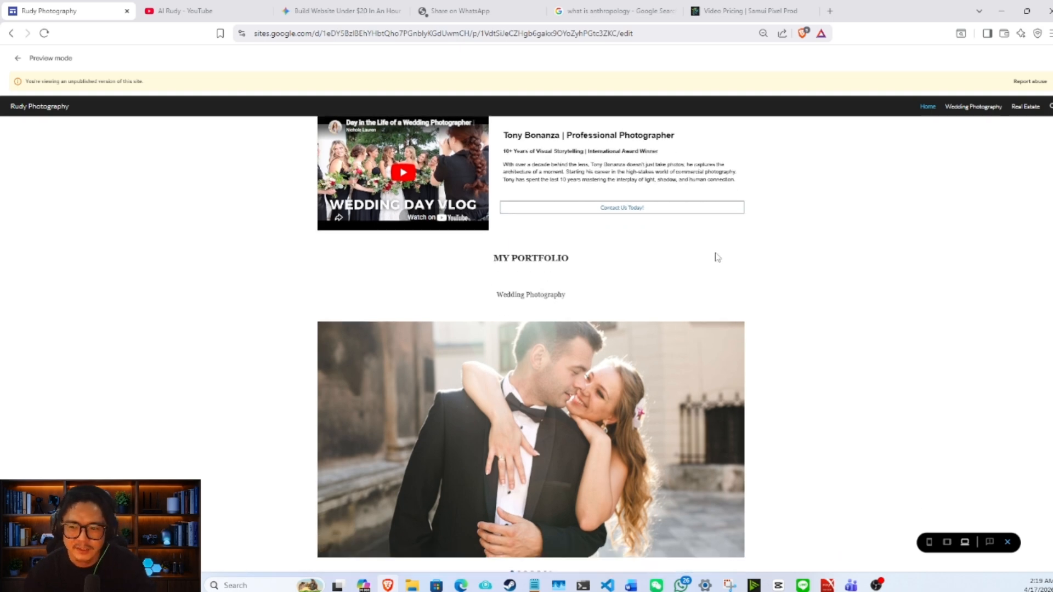
{"action": "scroll", "coordinate": [529, 295], "scroll_direction": "up", "scroll_amount": 6}
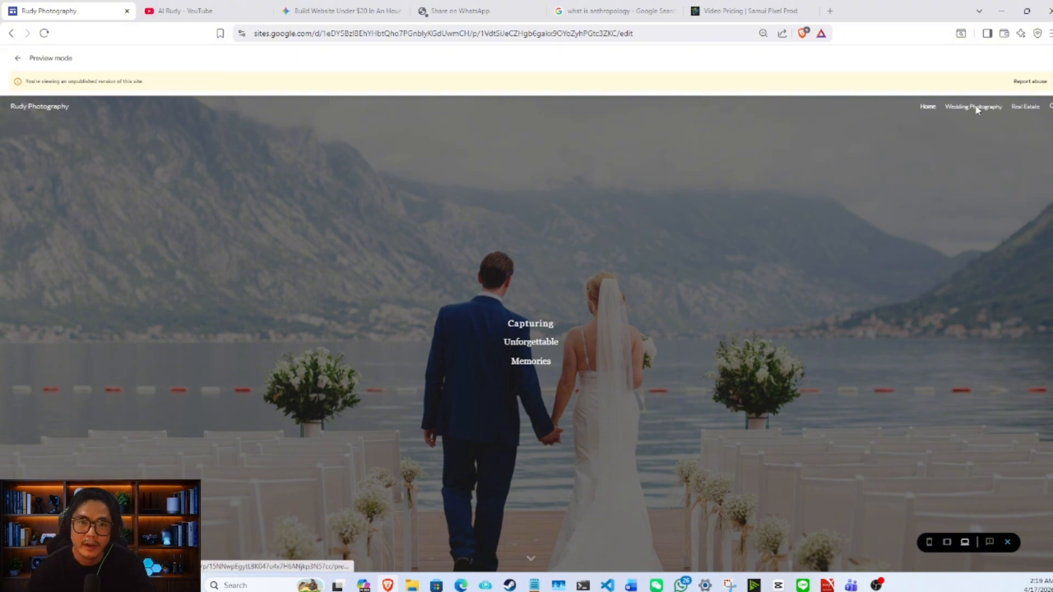
{"action": "left_click", "coordinate": [975, 108]}
{"action": "scroll", "coordinate": [668, 219], "scroll_direction": "down", "scroll_amount": 3}
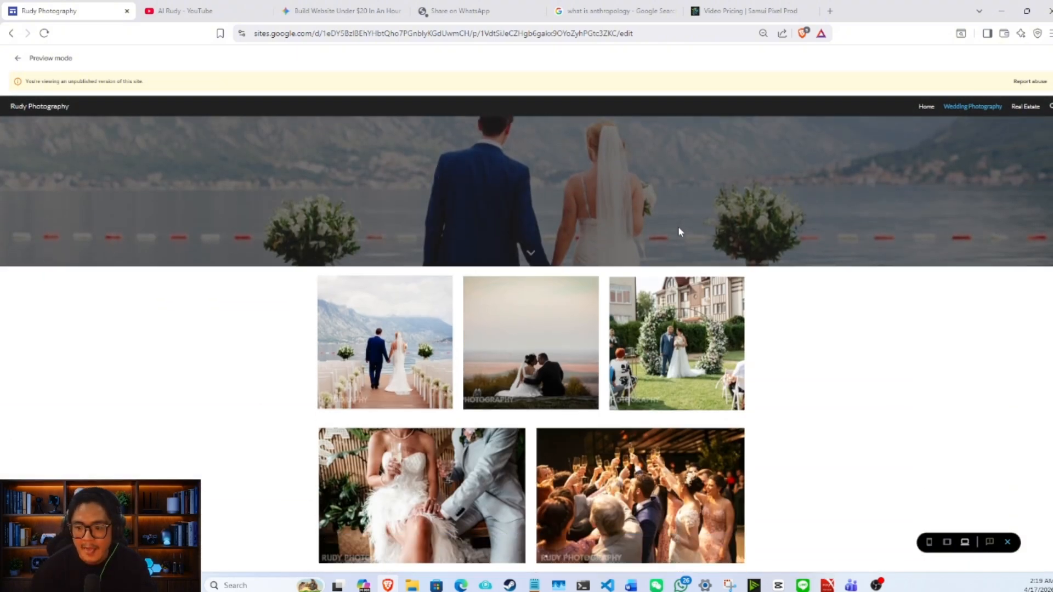
{"action": "left_click", "coordinate": [1025, 106]}
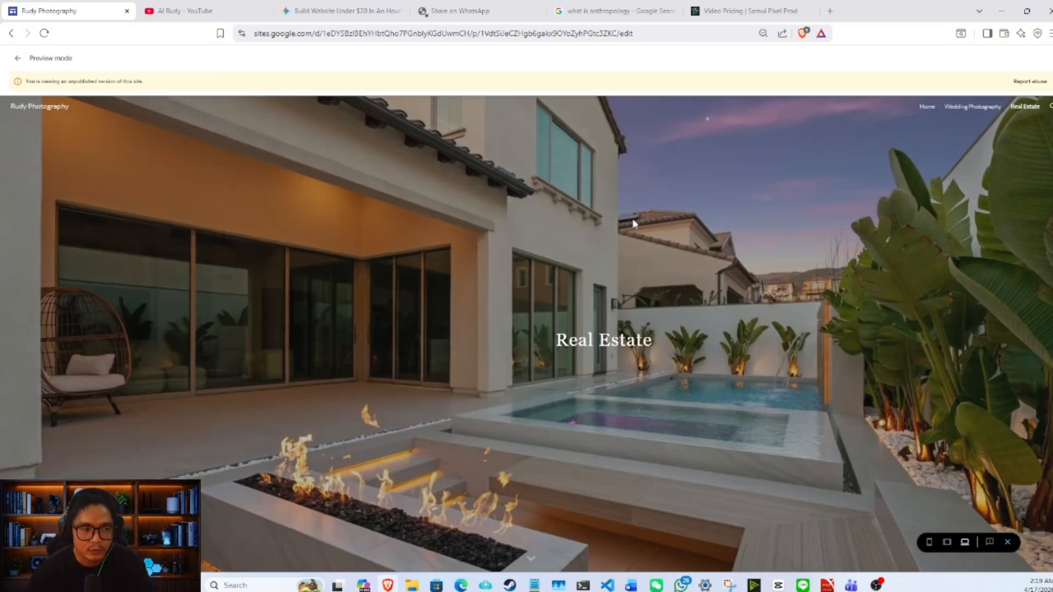
{"action": "scroll", "coordinate": [630, 218], "scroll_direction": "down", "scroll_amount": 5}
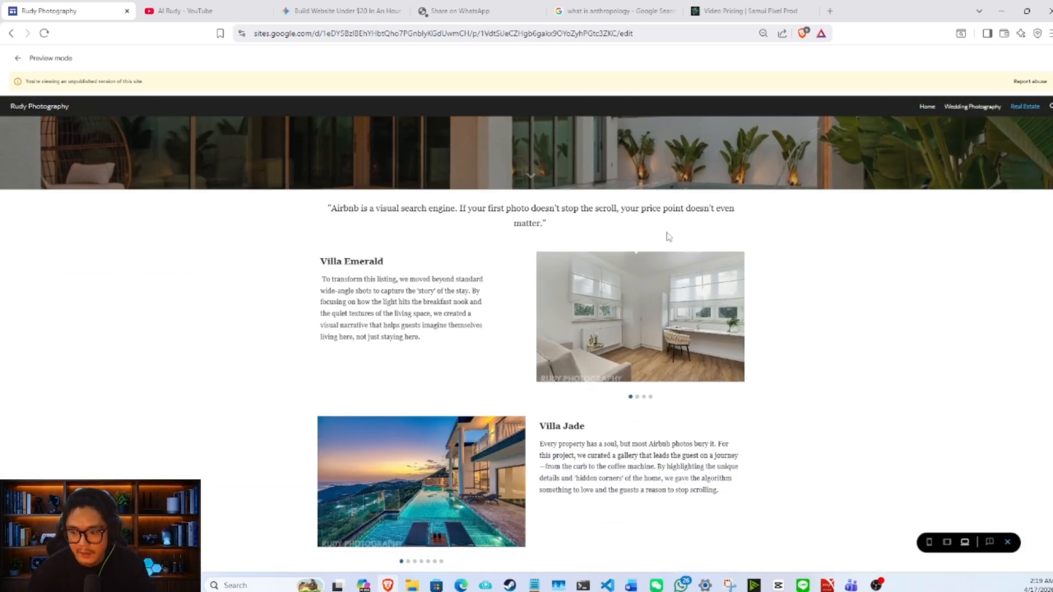
- Switch the site preview to phone size and review the Real Estate and Home pages
{"action": "left_click", "coordinate": [929, 542]}
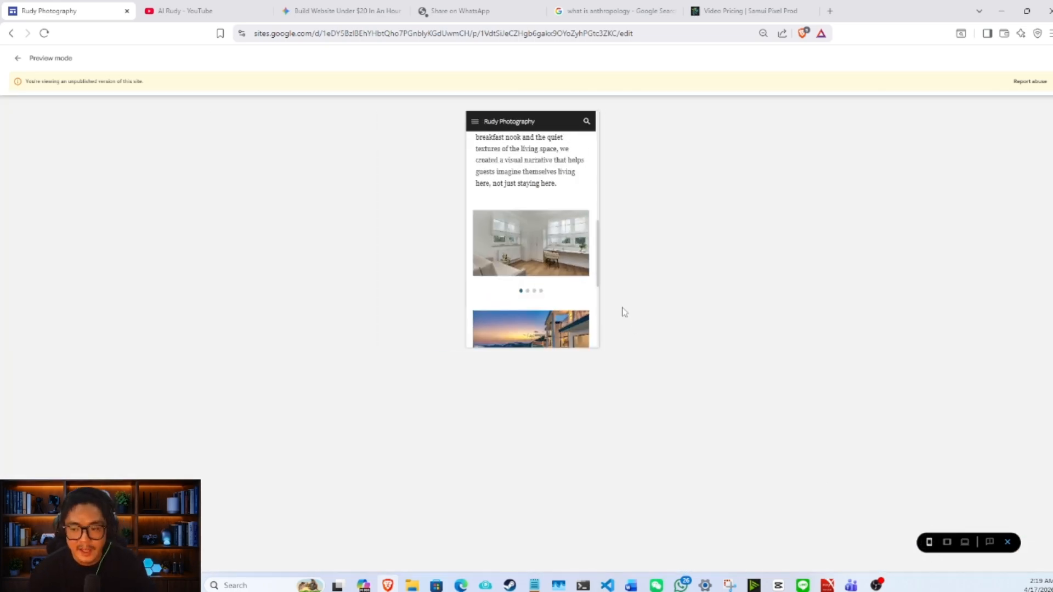
{"action": "scroll", "coordinate": [557, 248], "scroll_direction": "up", "scroll_amount": 5}
{"action": "scroll", "coordinate": [553, 236], "scroll_direction": "down", "scroll_amount": 8}
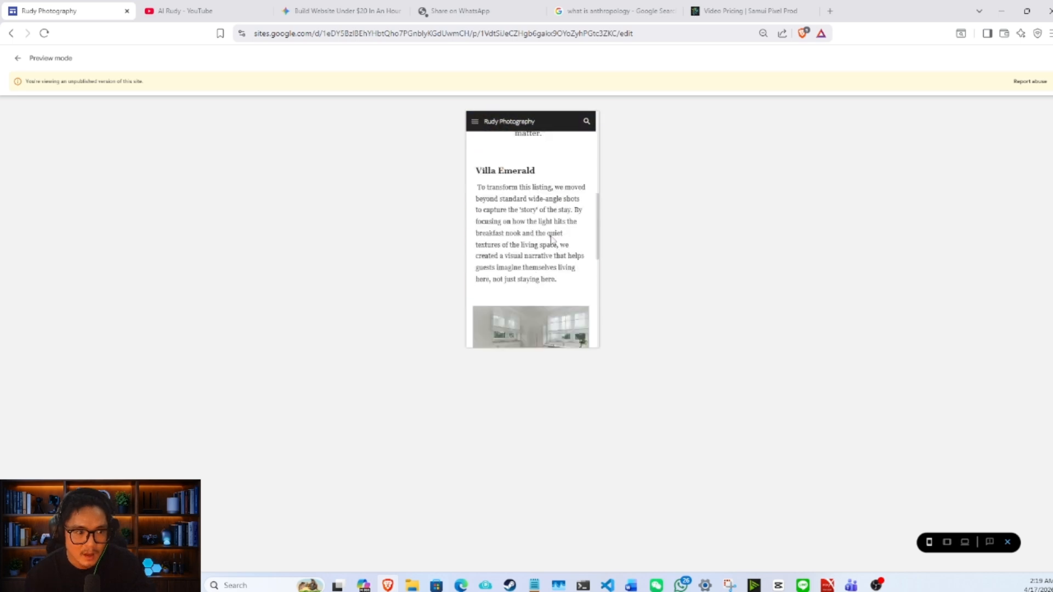
{"action": "scroll", "coordinate": [553, 227], "scroll_direction": "up", "scroll_amount": 3}
{"action": "scroll", "coordinate": [553, 227], "scroll_direction": "up", "scroll_amount": 5}
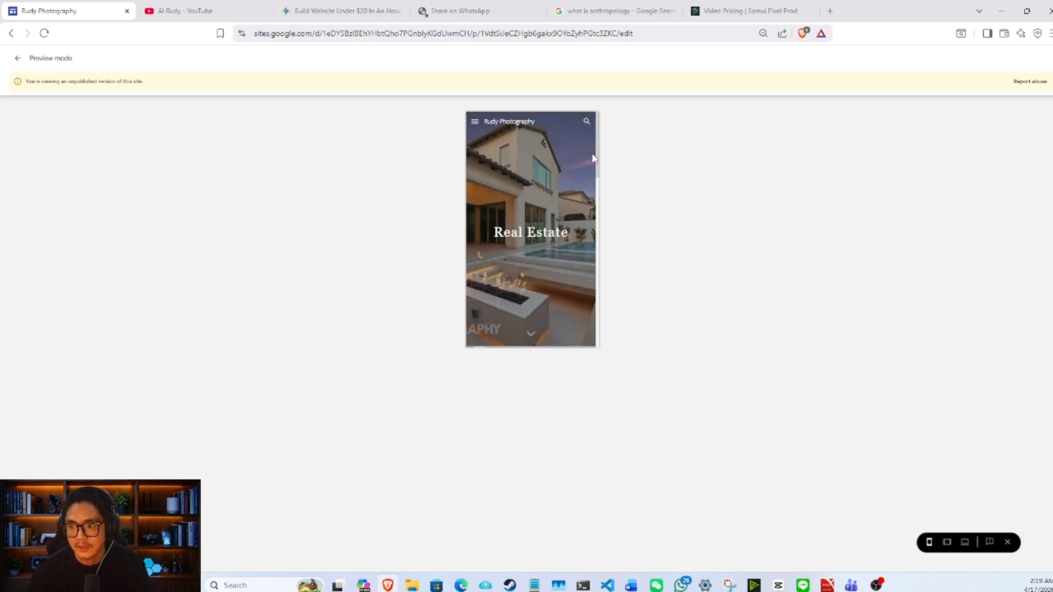
{"action": "left_click", "coordinate": [475, 121]}
{"action": "left_click", "coordinate": [531, 149]}
{"action": "scroll", "coordinate": [564, 187], "scroll_direction": "down", "scroll_amount": 10}
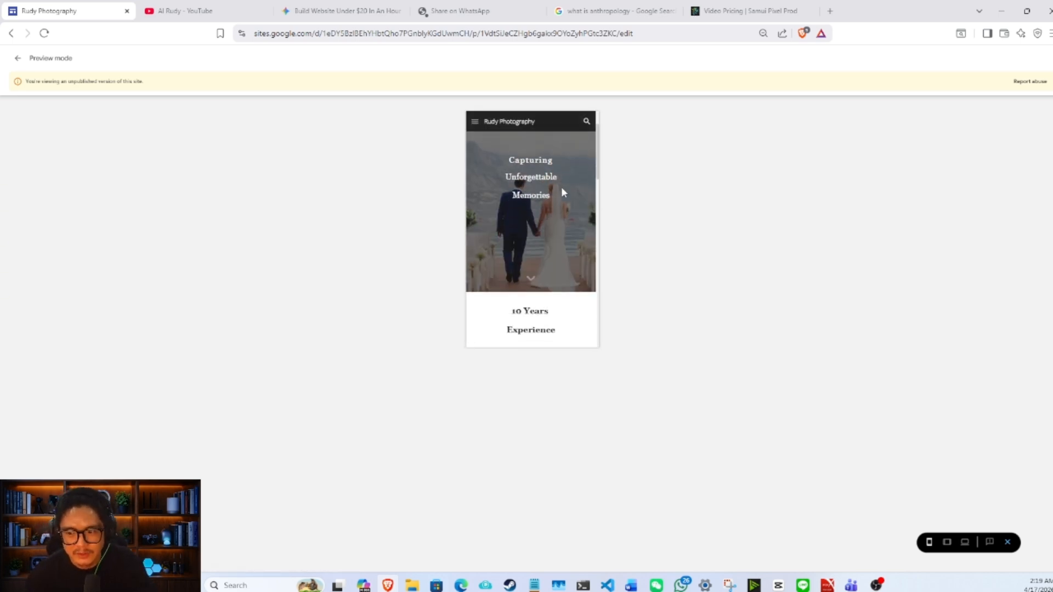
{"action": "scroll", "coordinate": [562, 193], "scroll_direction": "down", "scroll_amount": 3}
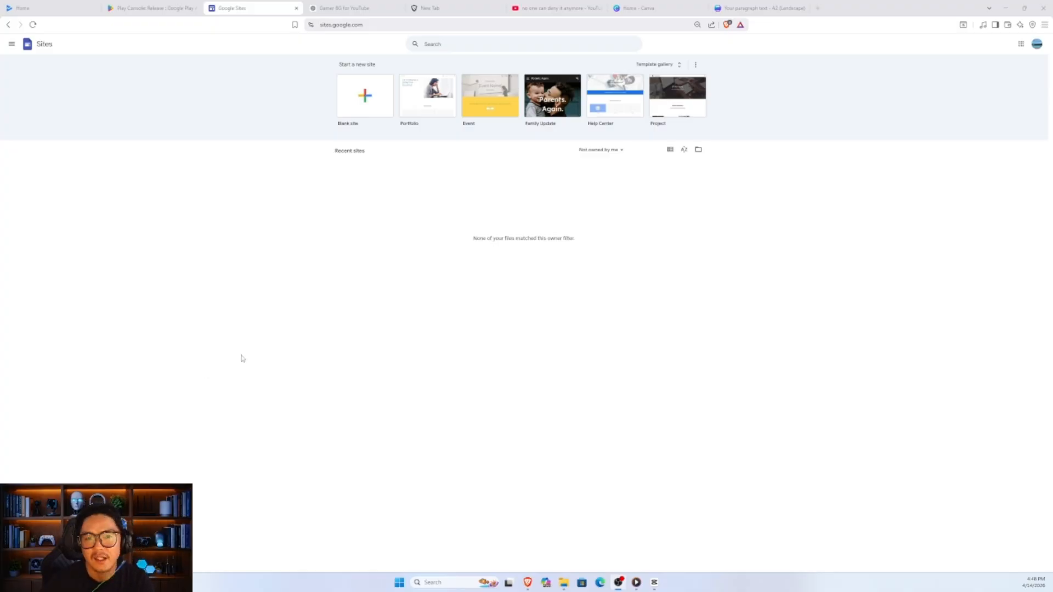
- Create a new blank site and name the site document "Rudy Photography Services"
{"action": "left_click", "coordinate": [366, 96]}
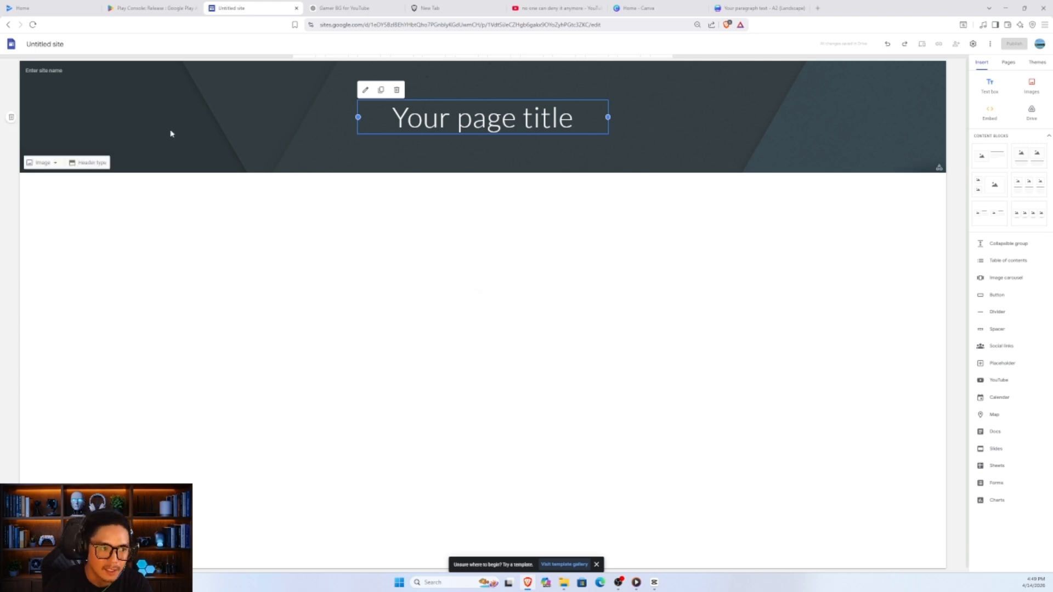
{"action": "left_click", "coordinate": [45, 44]}
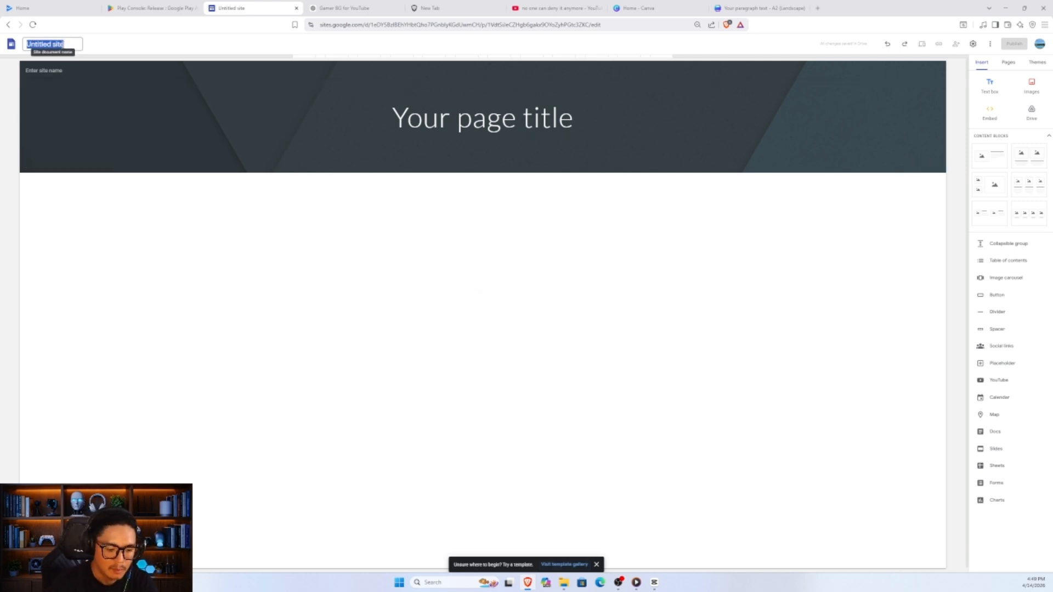
{"action": "type", "text": "R"}
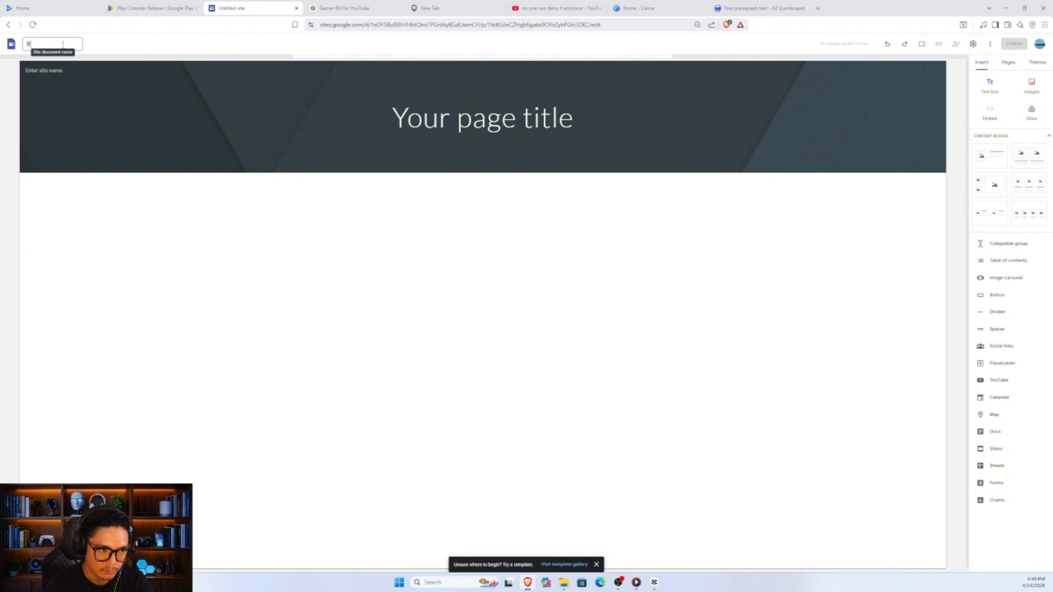
{"action": "type", "text": "udy Photogra"}
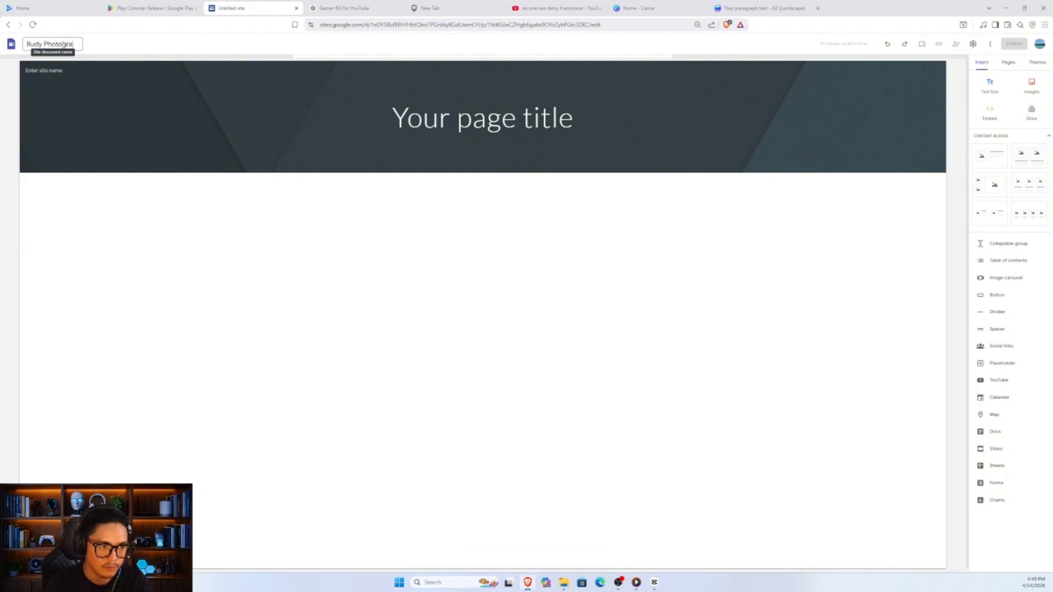
{"action": "type", "text": "phy Services"}
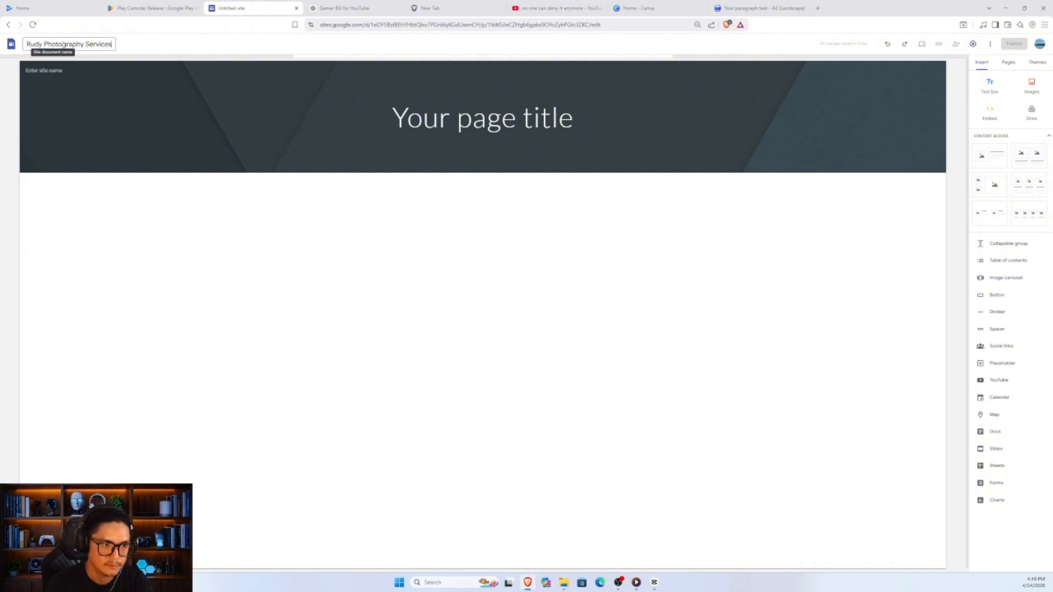
- Enter "Rudy Photography" as the site name shown in the page header
{"action": "left_click", "coordinate": [80, 72]}
{"action": "type", "text": "Prof"}
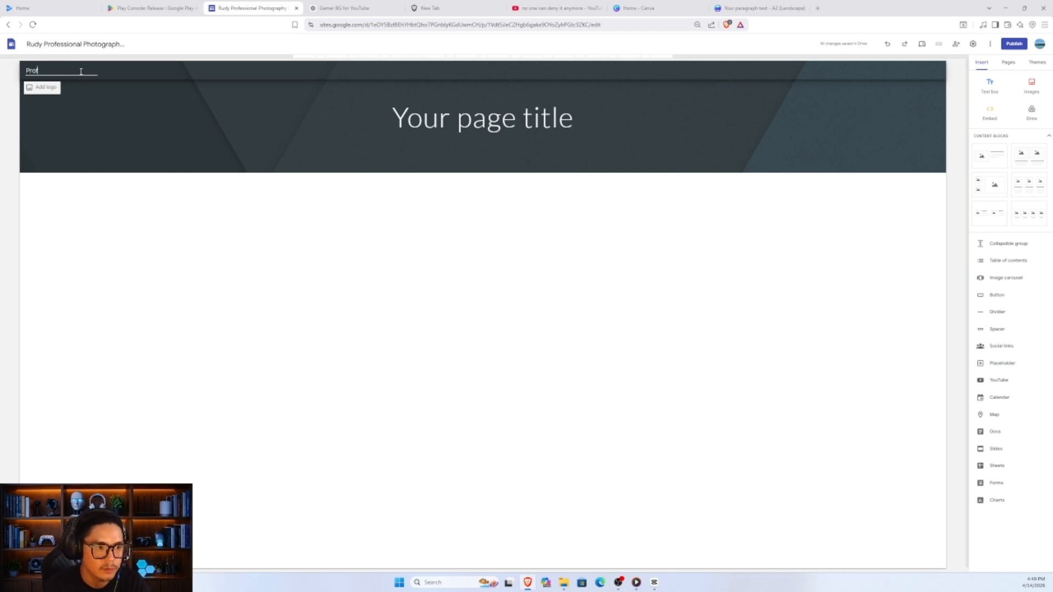
{"action": "key", "text": "BackSpace"}
{"action": "key", "text": "BackSpace"}
{"action": "key", "text": "BackSpace"}
{"action": "type", "text": "Ru"}
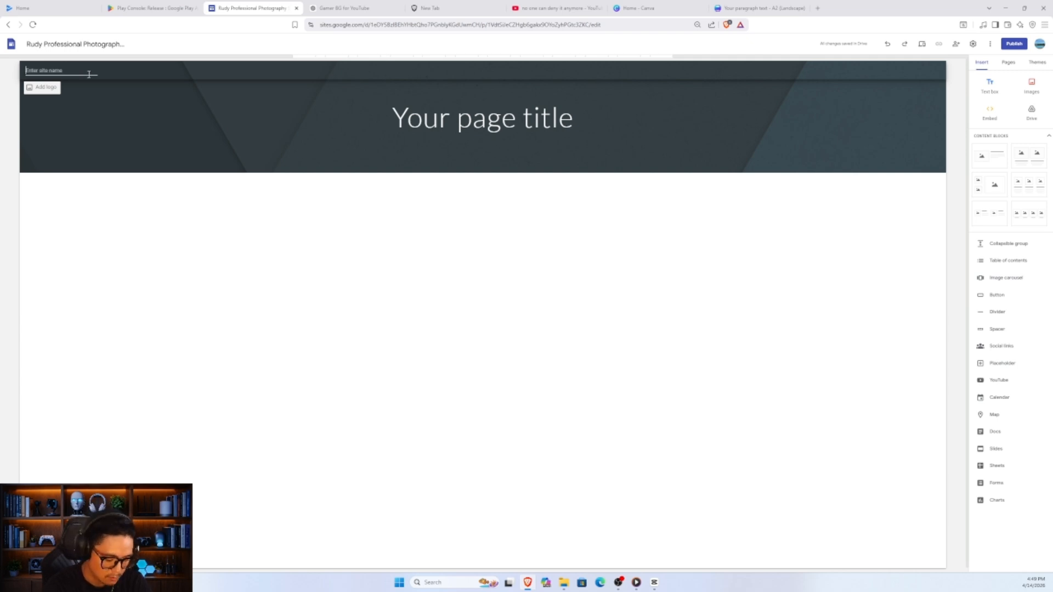
{"action": "type", "text": "Rudy Photography"}
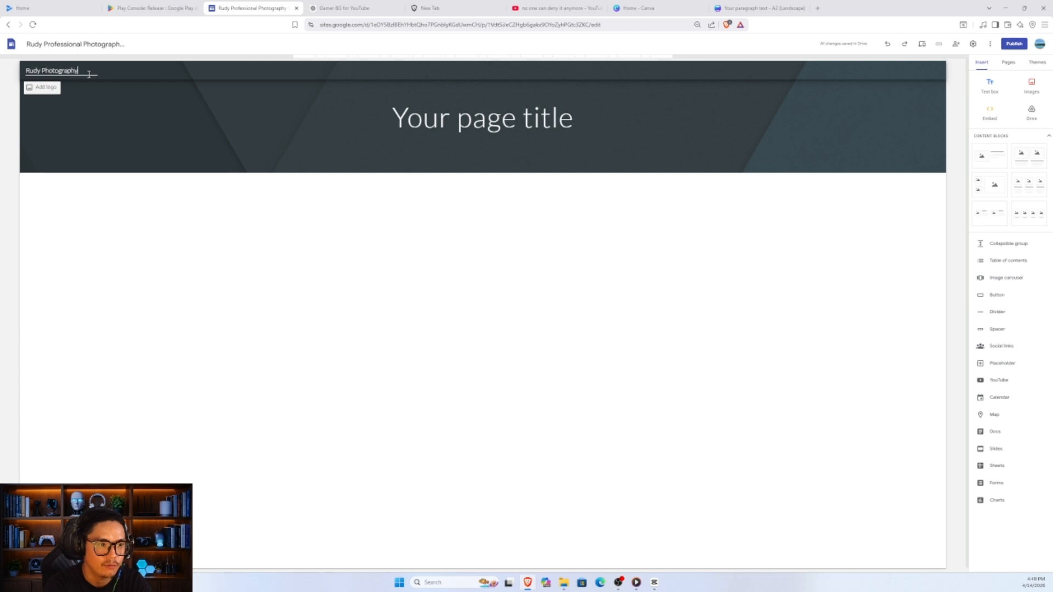
{"action": "left_click", "coordinate": [522, 81]}
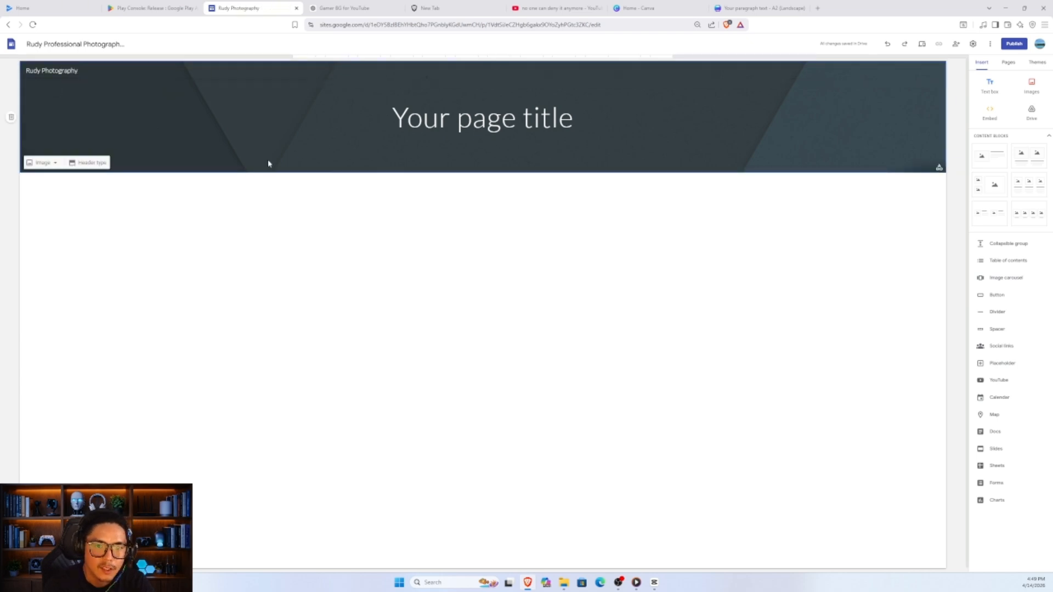
- Change the header type to Cover and replace the page title with "Capturing Your Favourite Memories"
{"action": "left_click", "coordinate": [94, 163]}
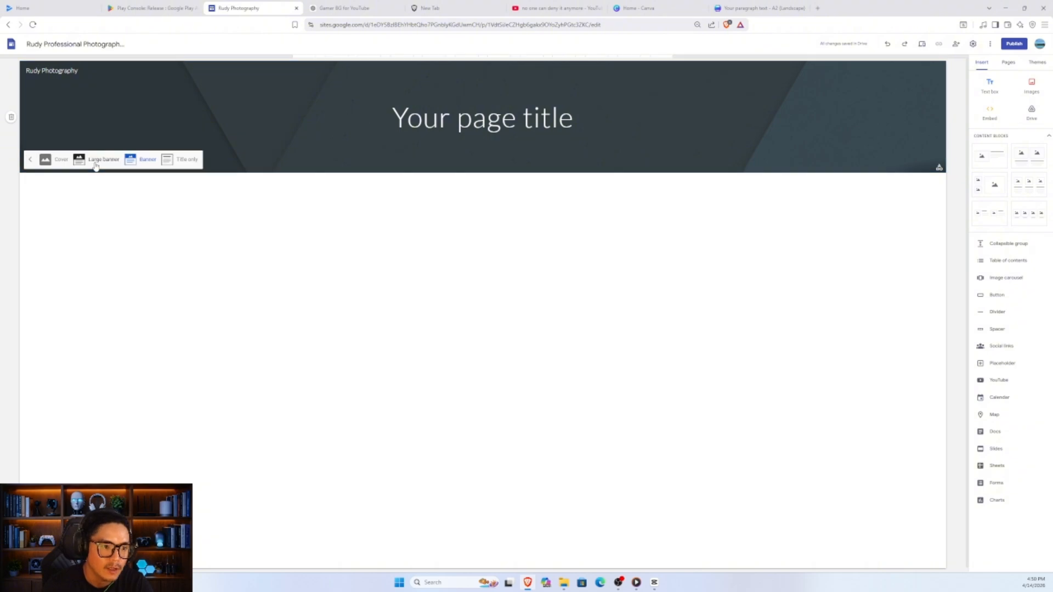
{"action": "left_click", "coordinate": [60, 160]}
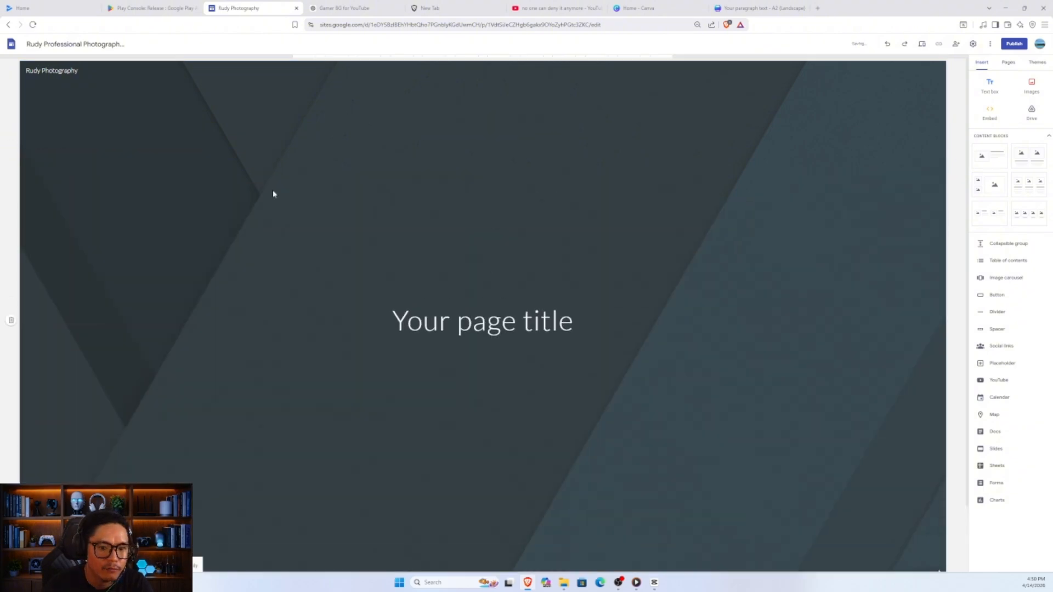
{"action": "triple_click", "coordinate": [457, 319]}
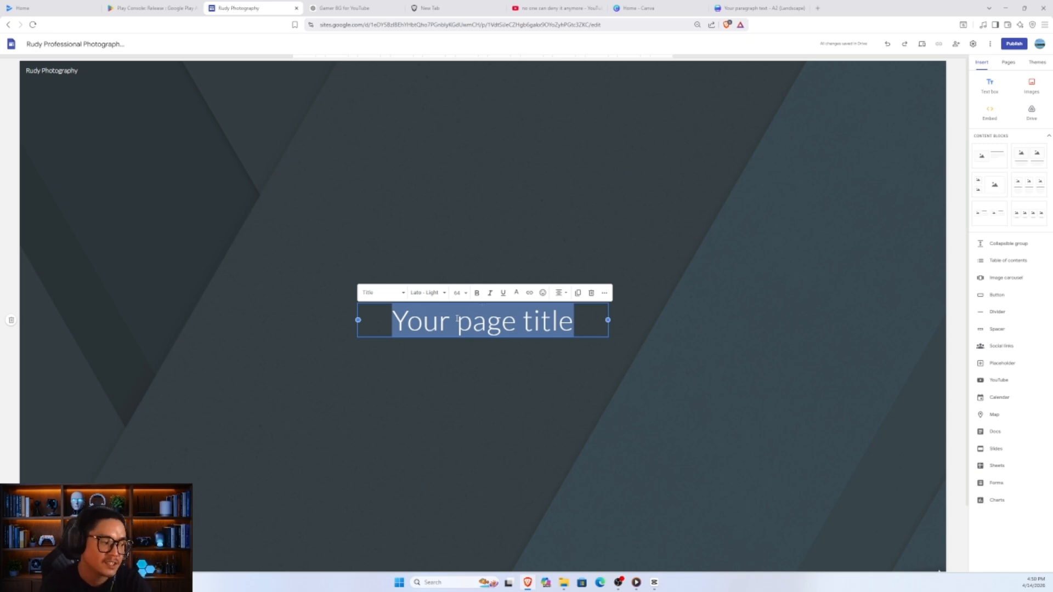
{"action": "type", "text": "Captiu"}
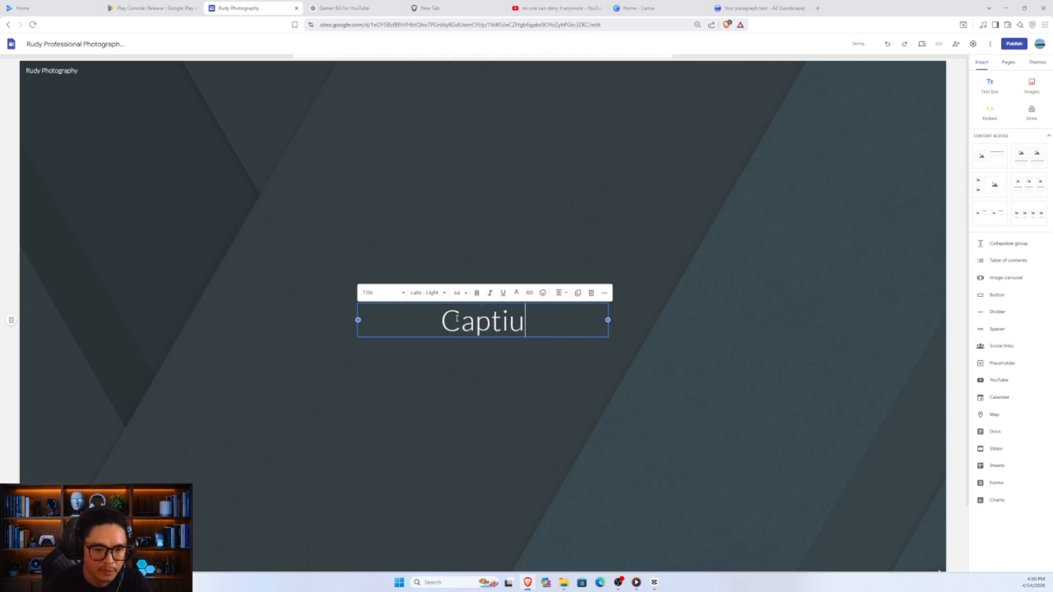
{"action": "key", "text": "BackSpace"}
{"action": "key", "text": "BackSpace"}
{"action": "type", "text": "uring Your "}
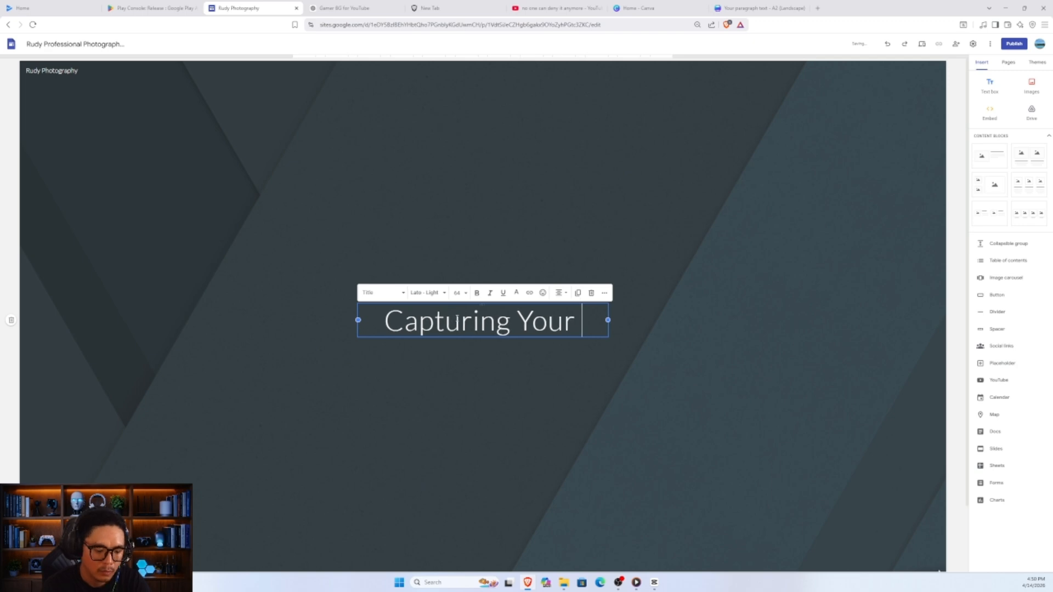
{"action": "type", "text": "Faou"}
{"action": "key", "text": "BackSpace"}
{"action": "key", "text": "BackSpace"}
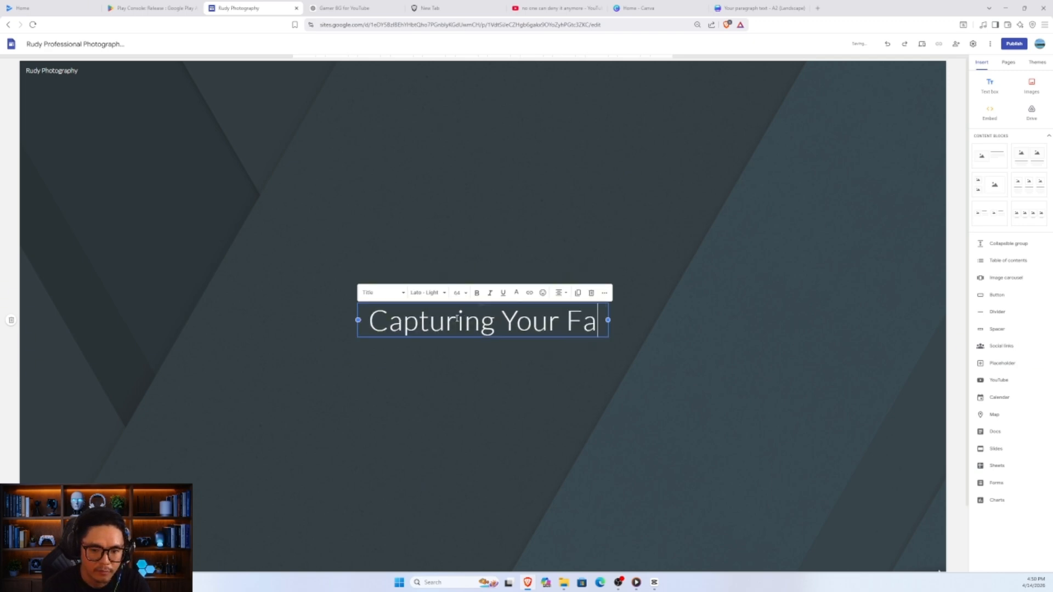
{"action": "type", "text": "vourite Memotie"}
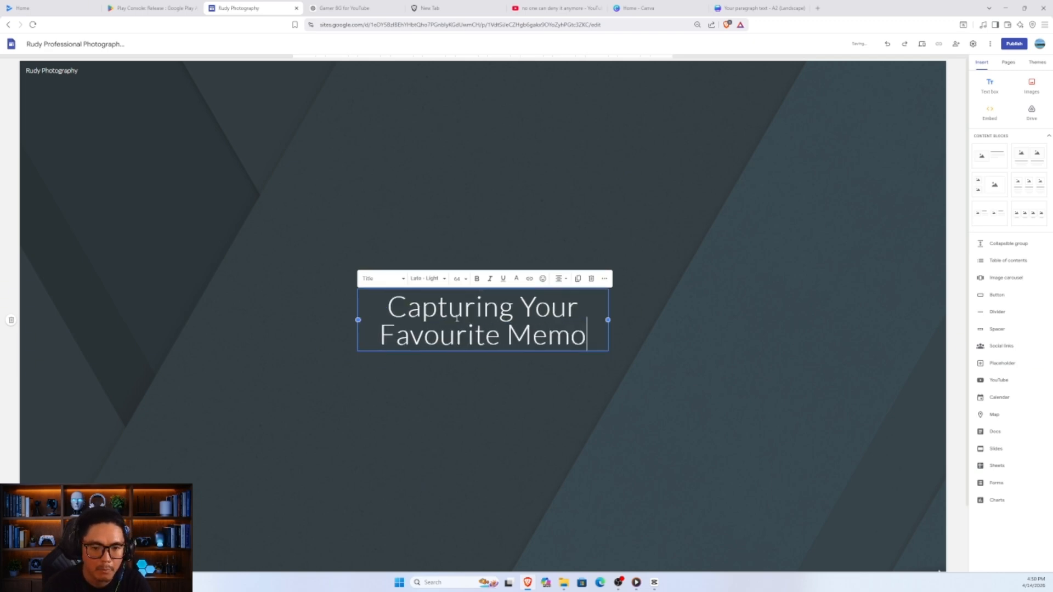
{"action": "key", "text": "BackSpace"}
{"action": "key", "text": "BackSpace"}
{"action": "key", "text": "BackSpace"}
{"action": "type", "text": "ries"}
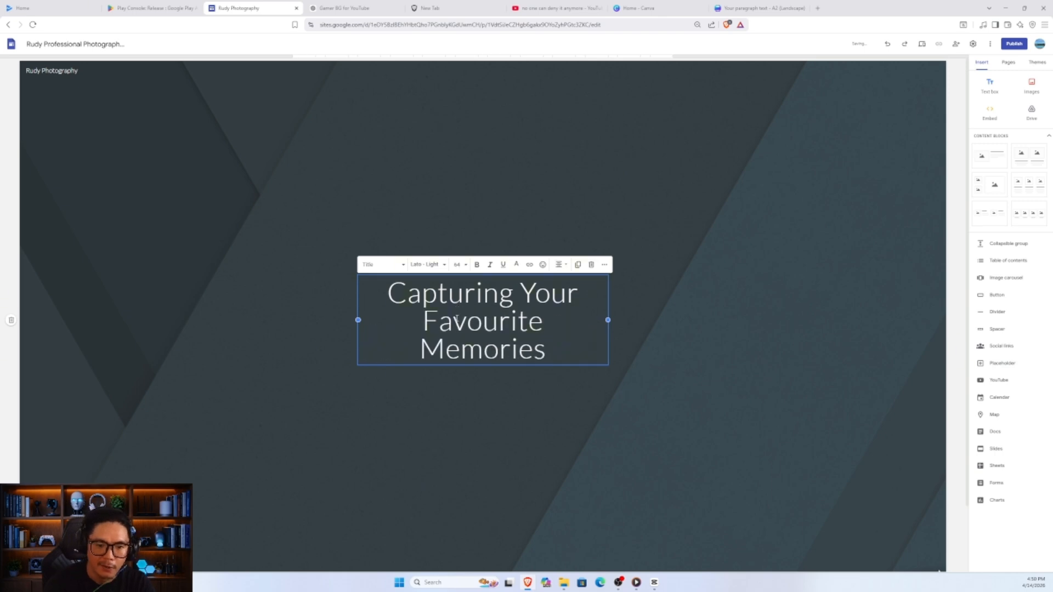
- Set the font size of the whole header title to 36
{"action": "left_click", "coordinate": [457, 264]}
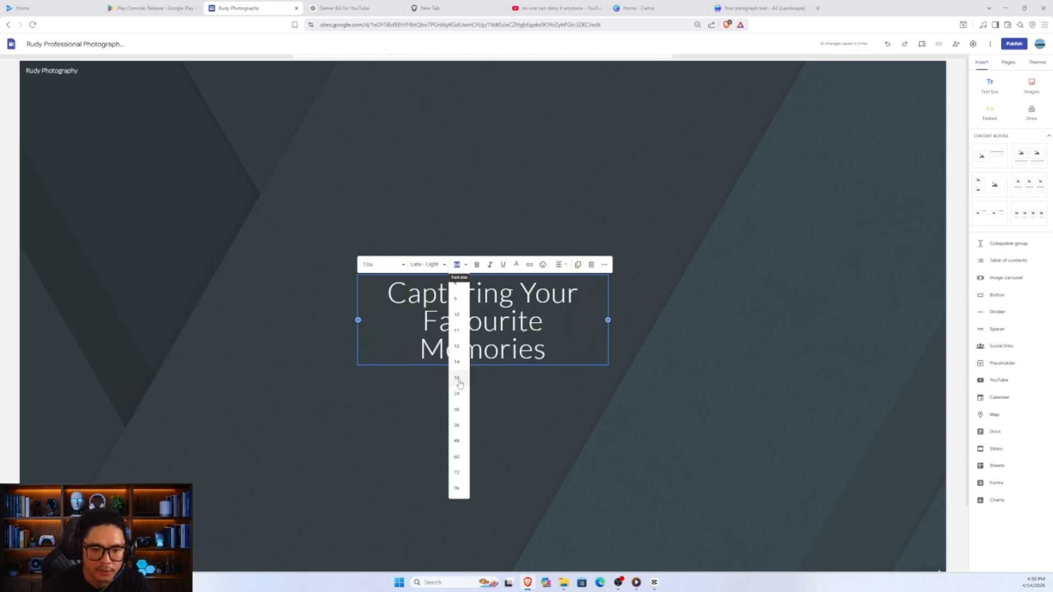
{"action": "left_click", "coordinate": [466, 416]}
{"action": "left_click", "coordinate": [653, 344]}
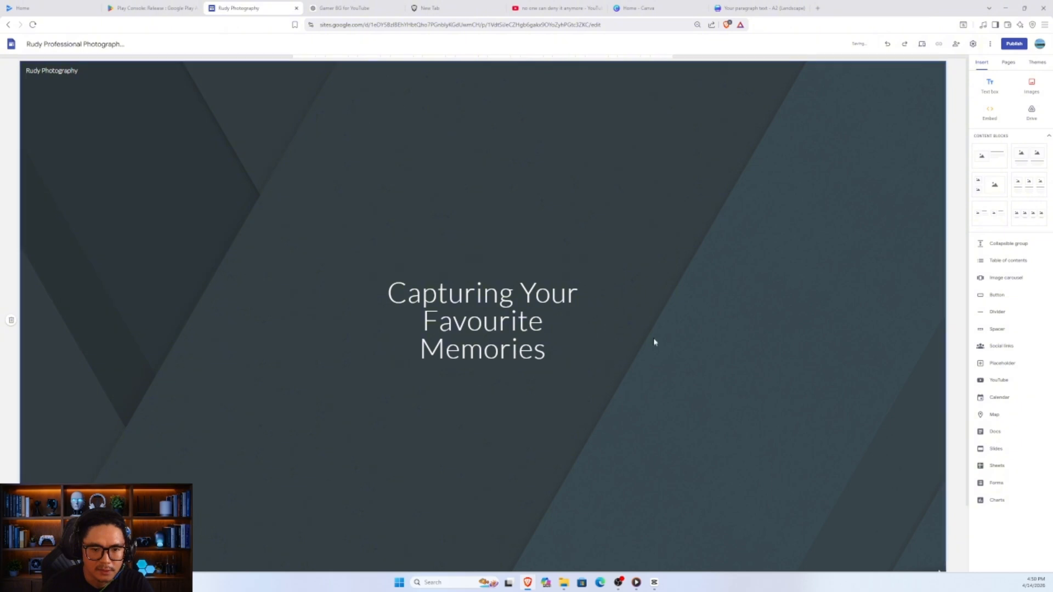
{"action": "double_click", "coordinate": [516, 322]}
{"action": "triple_click", "coordinate": [516, 322]}
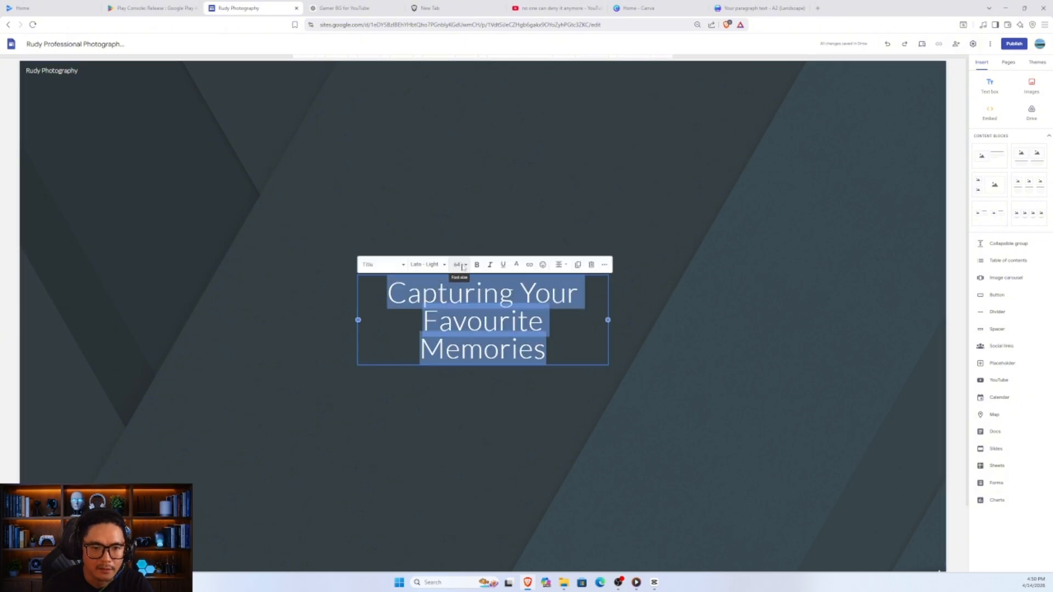
{"action": "left_click", "coordinate": [458, 265]}
{"action": "left_click", "coordinate": [458, 424]}
{"action": "left_click", "coordinate": [603, 364]}
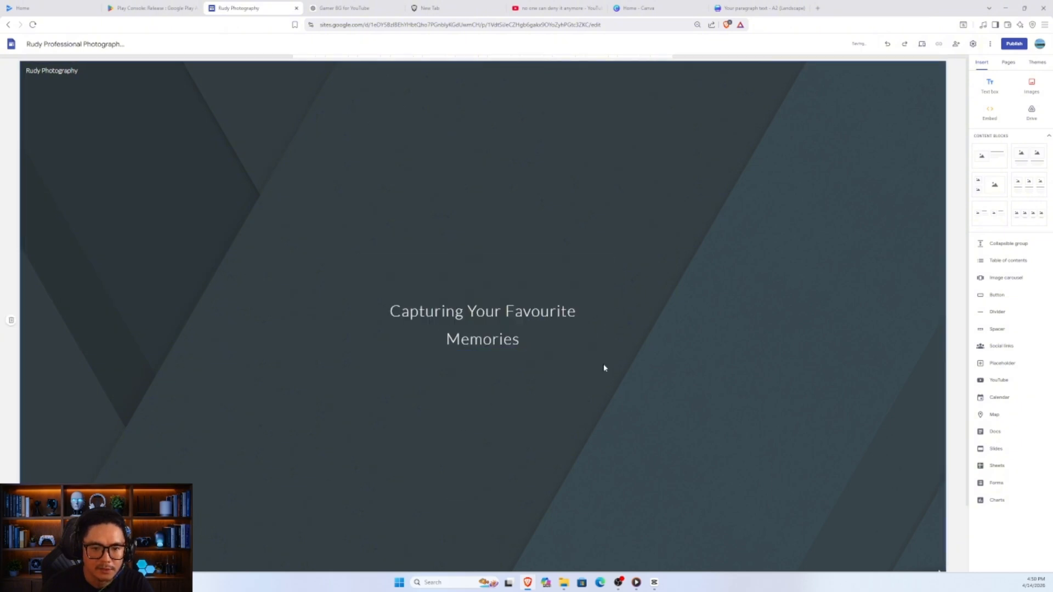
- Change the font of the whole header title to Gentium Basic
{"action": "left_click", "coordinate": [524, 310]}
{"action": "triple_click", "coordinate": [524, 310]}
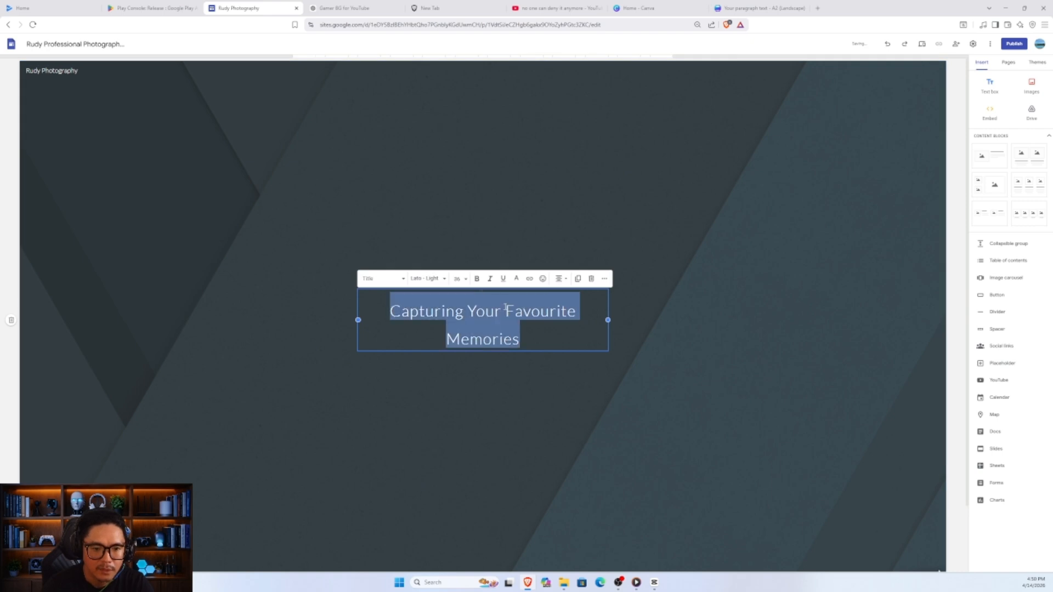
{"action": "left_click", "coordinate": [427, 279]}
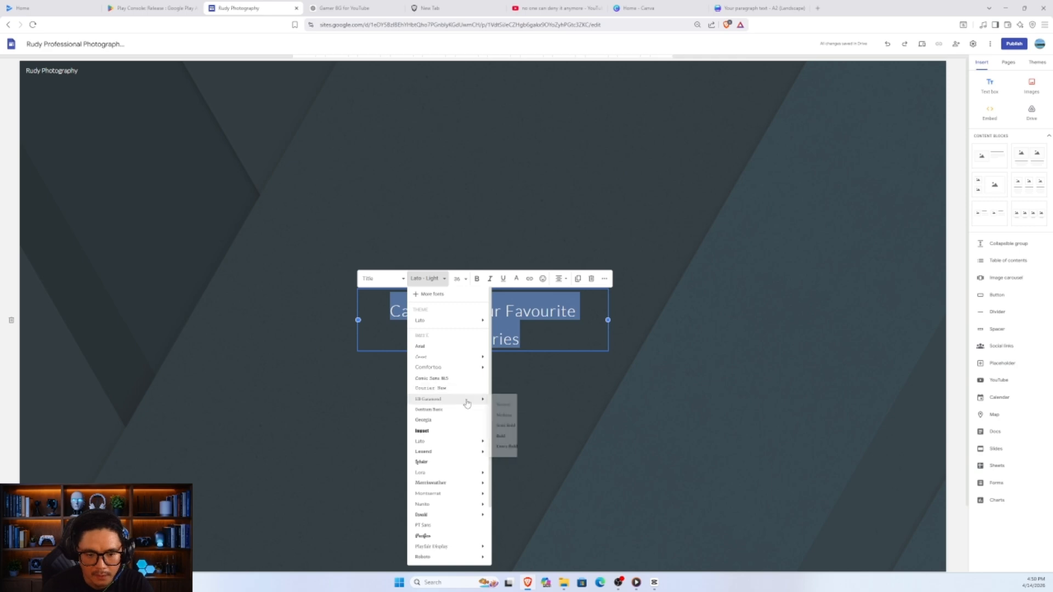
{"action": "left_click", "coordinate": [447, 414]}
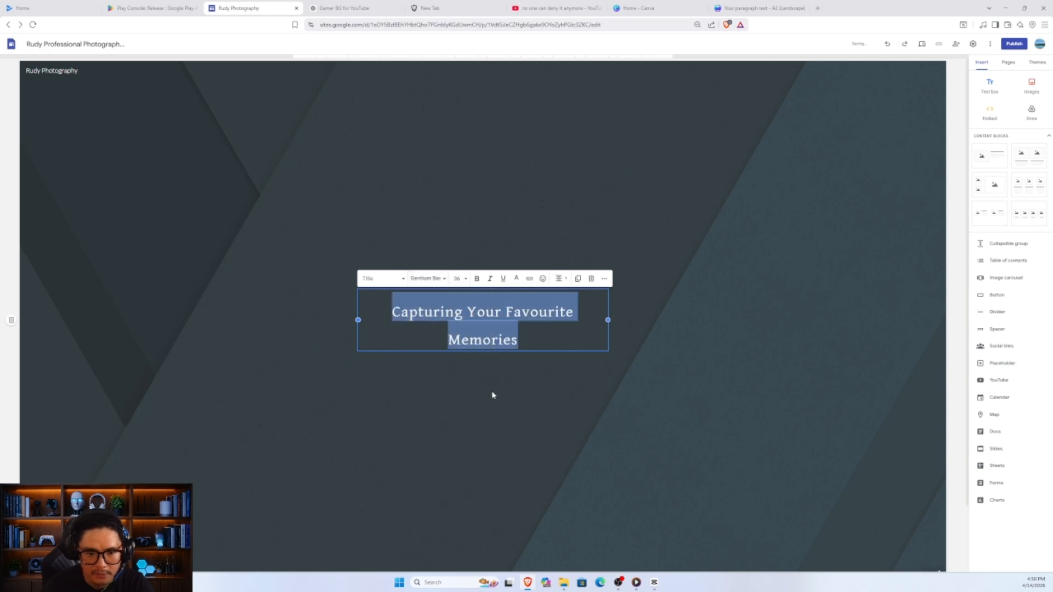
- Switch to the Canva photo design and examine the watermark text placed on its first pages
{"action": "left_click", "coordinate": [444, 356]}
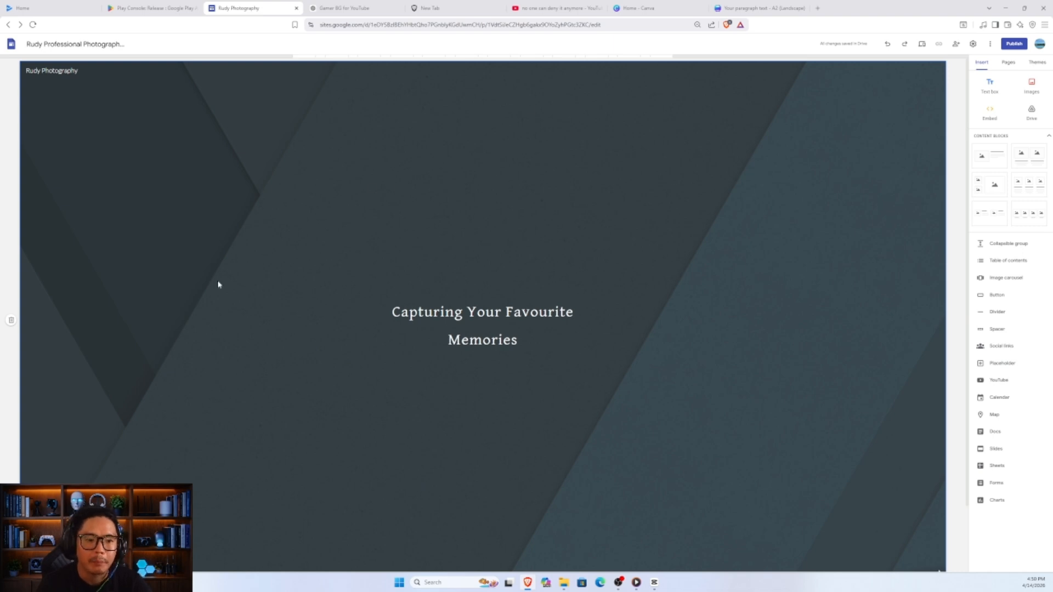
{"action": "scroll", "coordinate": [218, 284], "scroll_direction": "down", "scroll_amount": 2}
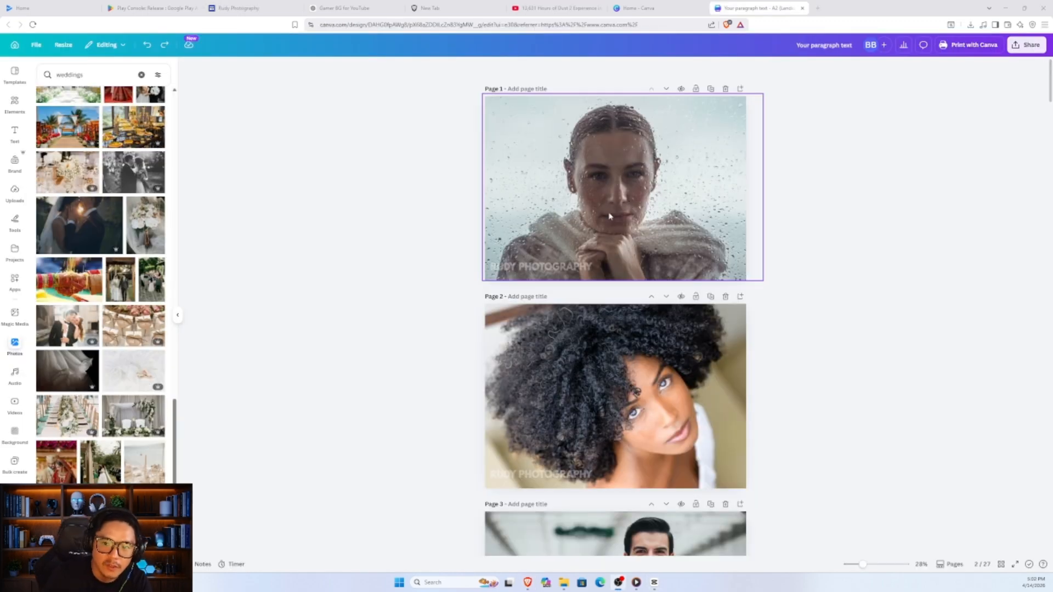
{"action": "left_click", "coordinate": [494, 267]}
{"action": "left_click_drag", "start_coordinate": [494, 267], "coordinate": [591, 267]}
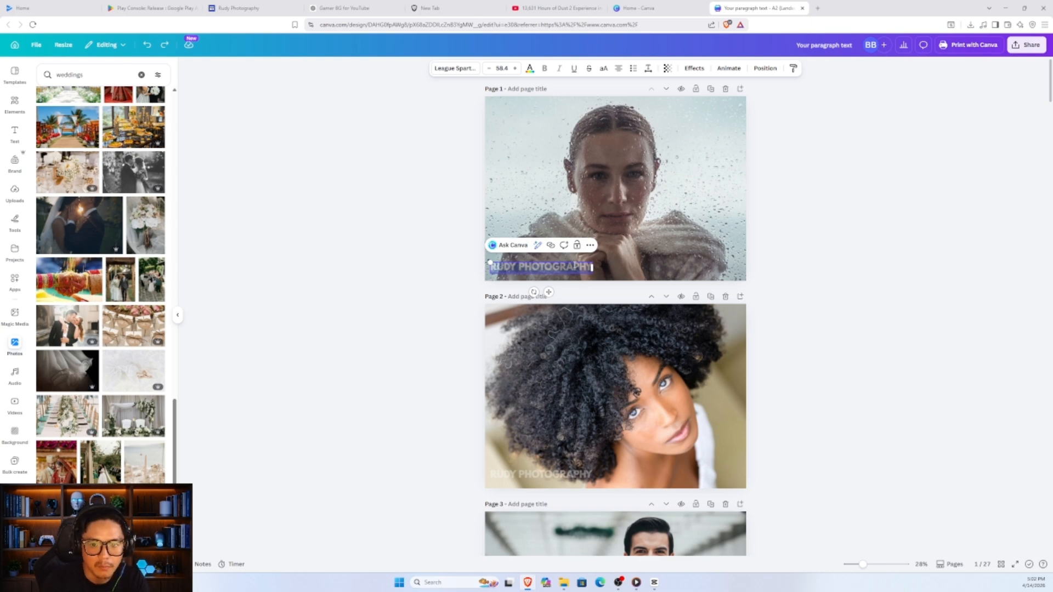
{"action": "scroll", "coordinate": [716, 274], "scroll_direction": "down", "scroll_amount": 5}
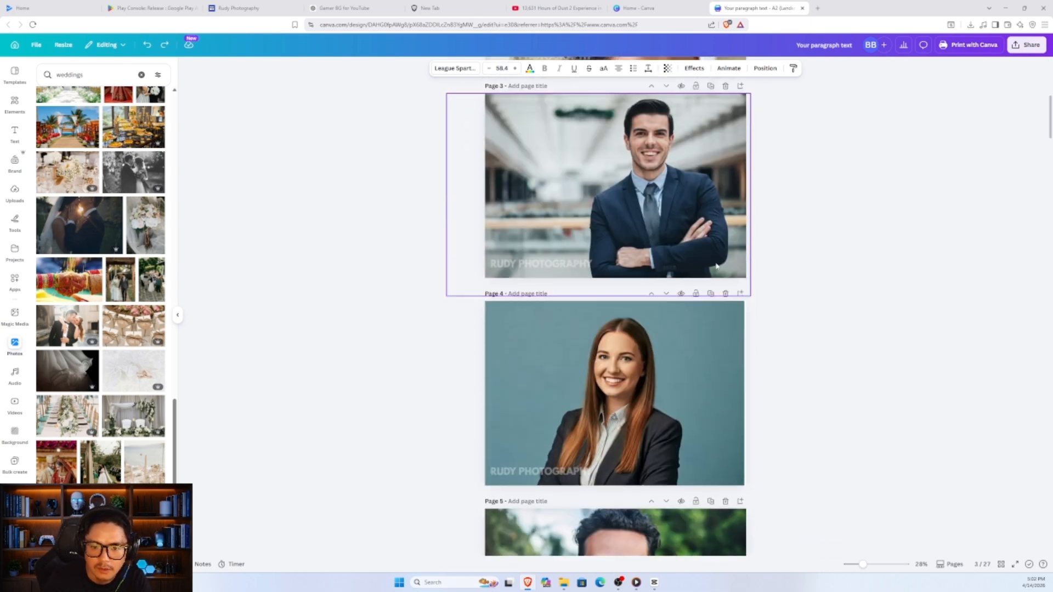
{"action": "scroll", "coordinate": [716, 274], "scroll_direction": "up", "scroll_amount": 5}
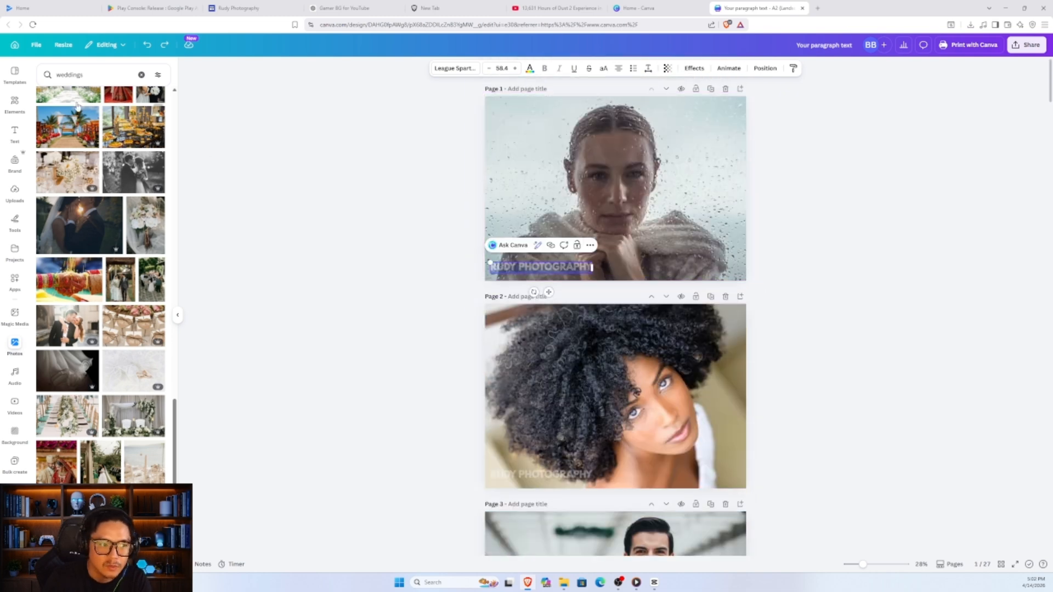
- Add a text box reading "rudyphotography.com" to page 1 and centre it horizontally over the lower part of the photo
{"action": "left_click", "coordinate": [14, 131]}
{"action": "left_click", "coordinate": [104, 100]}
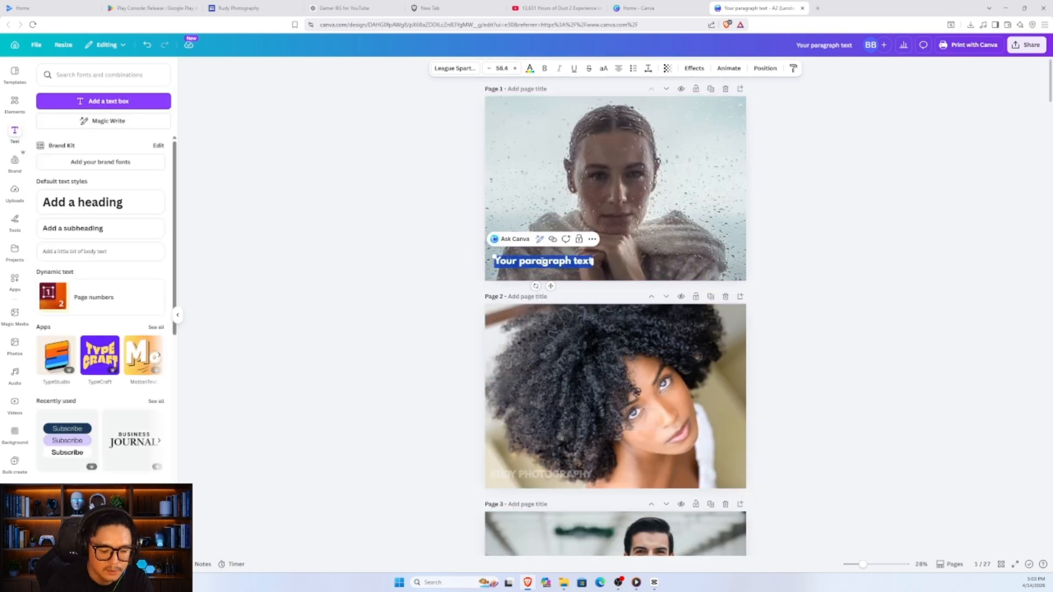
{"action": "type", "text": "rudyphotog"}
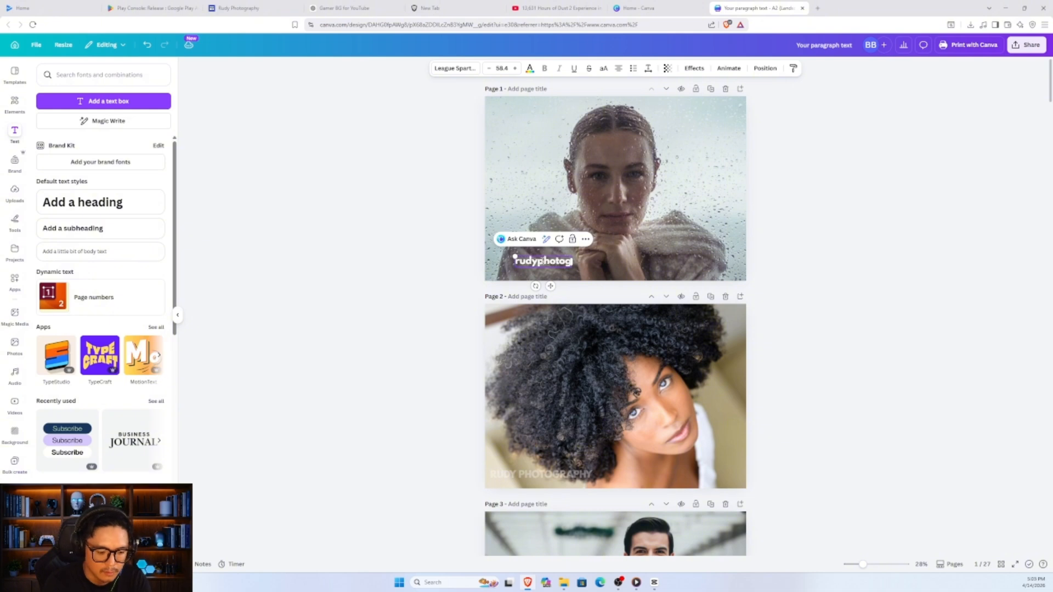
{"action": "type", "text": "raphy.com"}
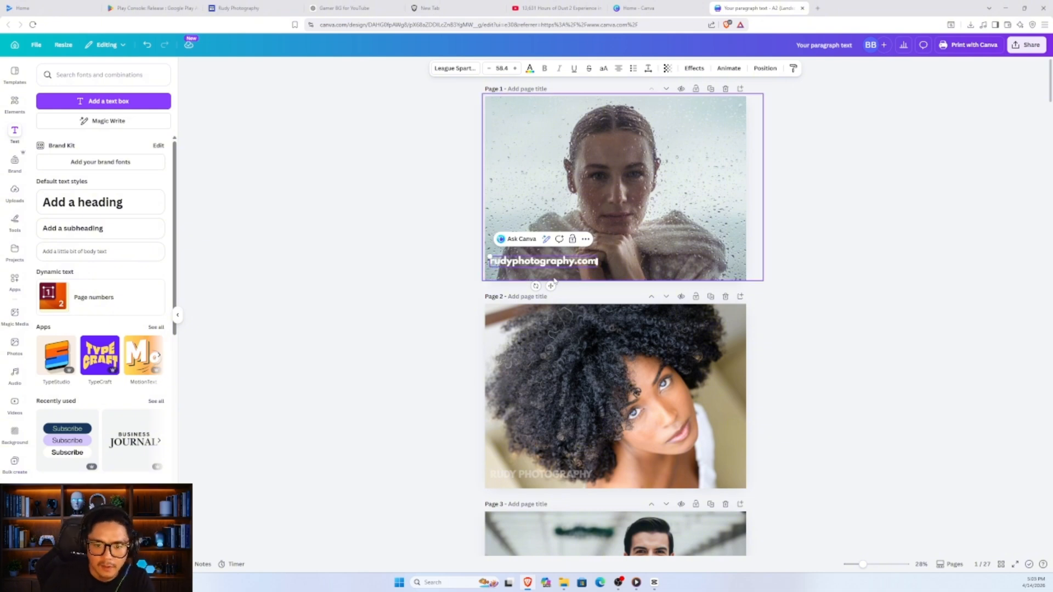
{"action": "left_click_drag", "start_coordinate": [550, 285], "coordinate": [624, 263]}
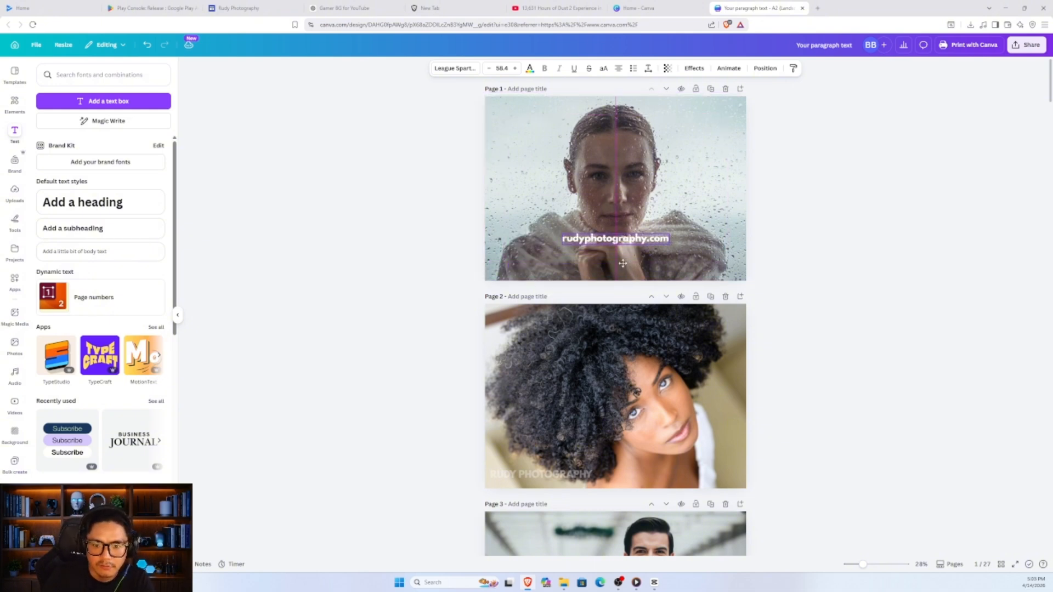
- Make the "rudyphotography.com" text on page 1 semi-transparent so it works as a watermark
{"action": "left_click", "coordinate": [666, 69]}
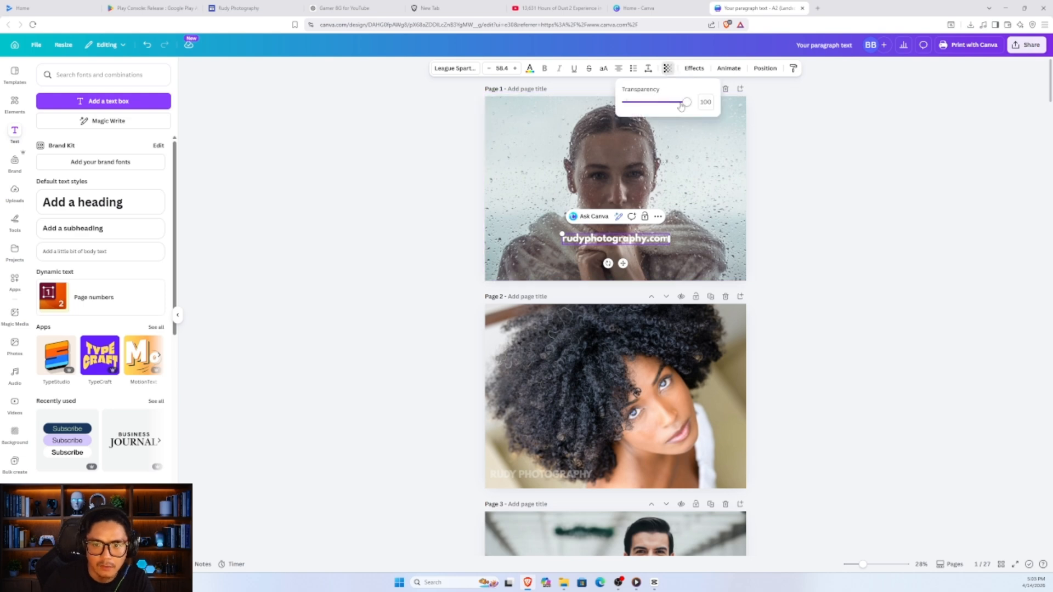
{"action": "left_click_drag", "start_coordinate": [684, 104], "coordinate": [648, 104]}
{"action": "left_click", "coordinate": [774, 229]}
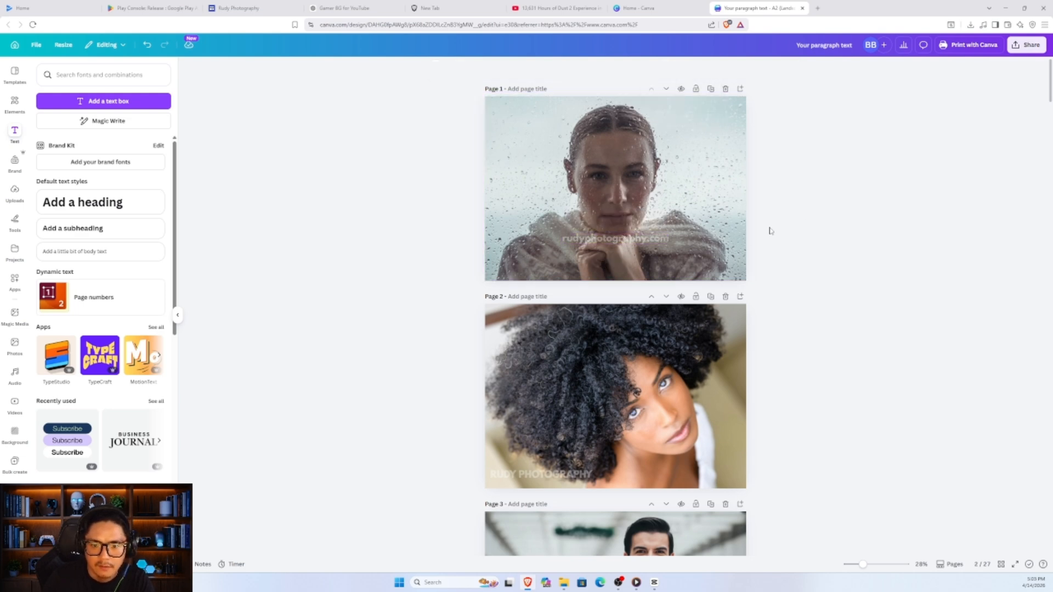
- Download pages 1-27 of the photo design in PNG format
{"action": "scroll", "coordinate": [664, 341], "scroll_direction": "down", "scroll_amount": 20}
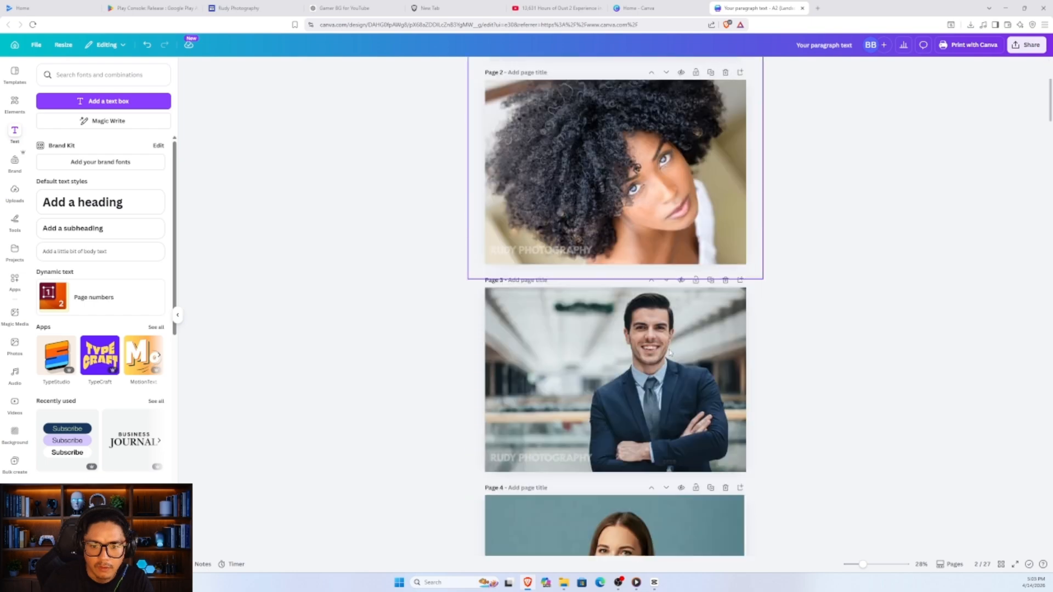
{"action": "left_click", "coordinate": [675, 360]}
{"action": "scroll", "coordinate": [676, 360], "scroll_direction": "down", "scroll_amount": 6}
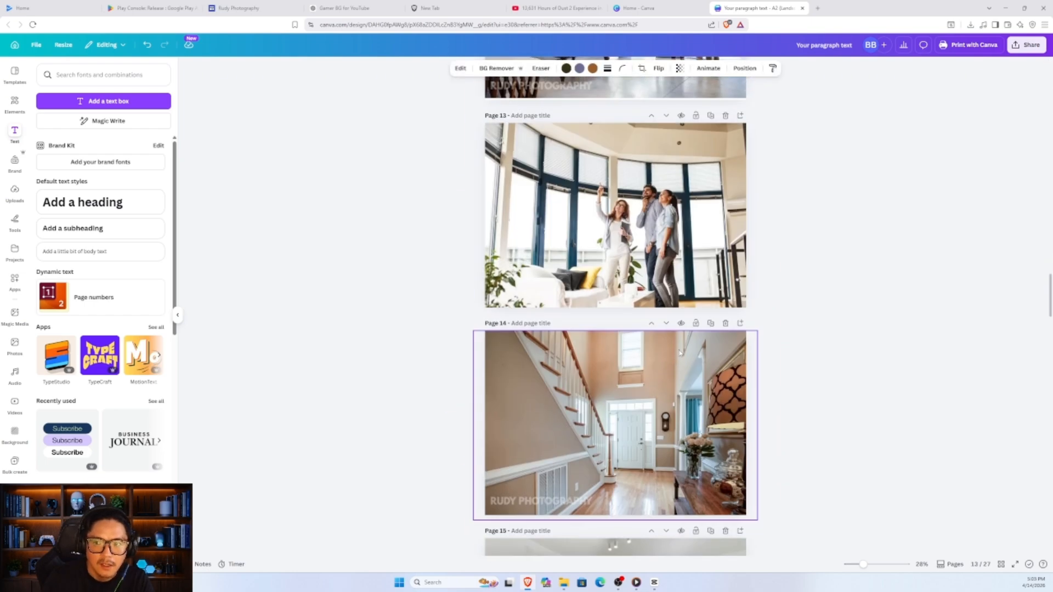
{"action": "scroll", "coordinate": [753, 247], "scroll_direction": "up", "scroll_amount": 20}
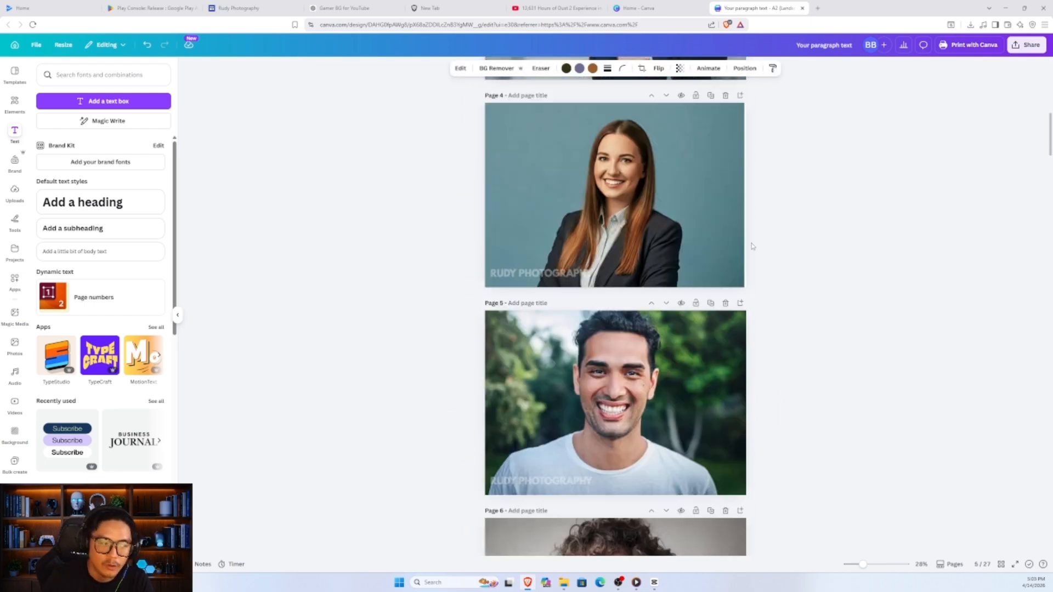
{"action": "scroll", "coordinate": [800, 208], "scroll_direction": "up", "scroll_amount": 3}
{"action": "left_click", "coordinate": [1027, 45]}
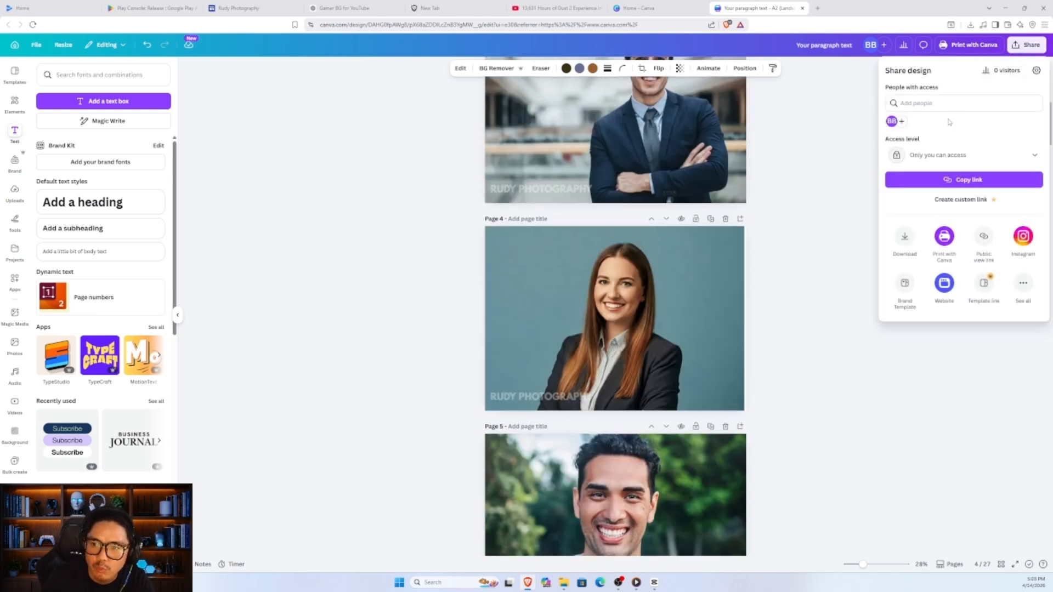
{"action": "left_click", "coordinate": [905, 236]}
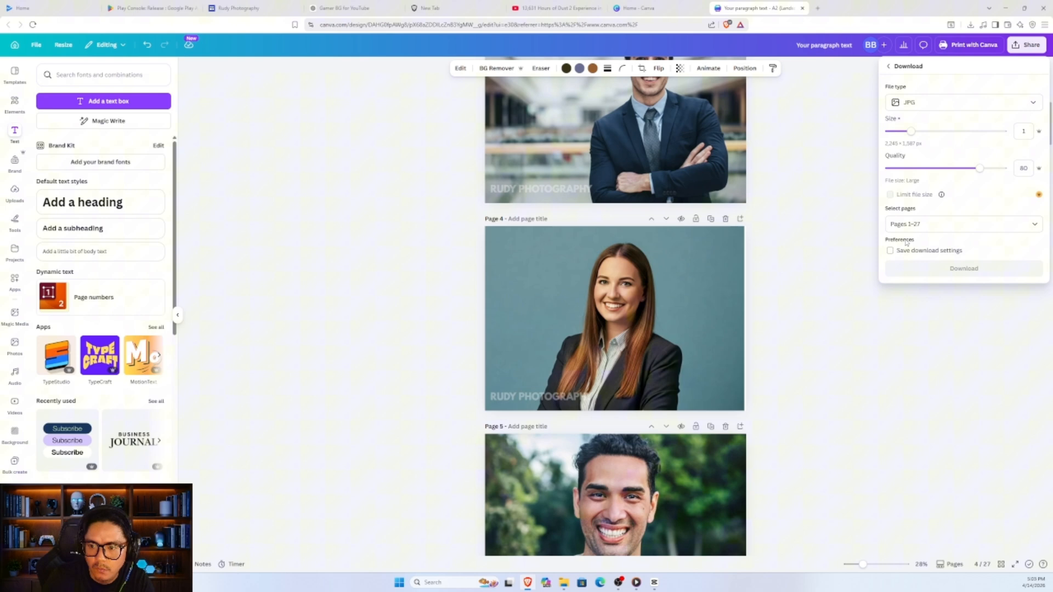
{"action": "left_click", "coordinate": [933, 103]}
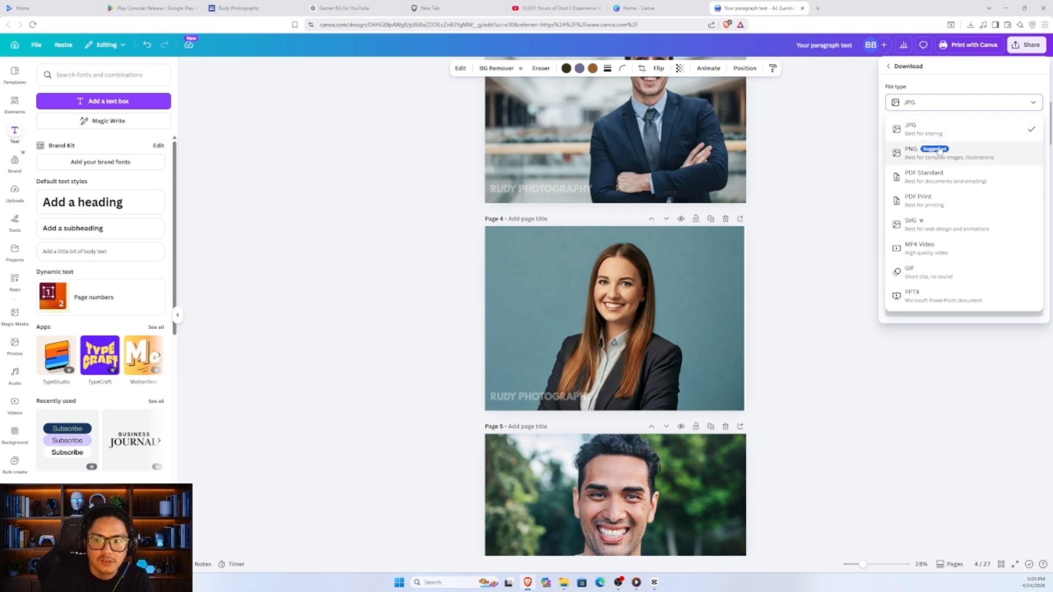
{"action": "left_click", "coordinate": [939, 152]}
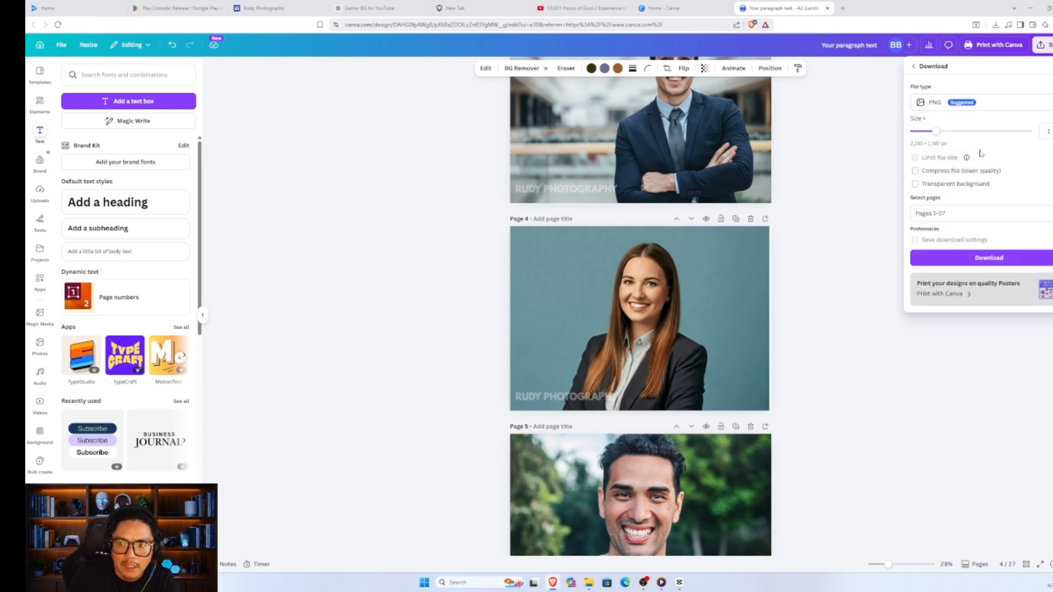
{"action": "left_click", "coordinate": [988, 257]}
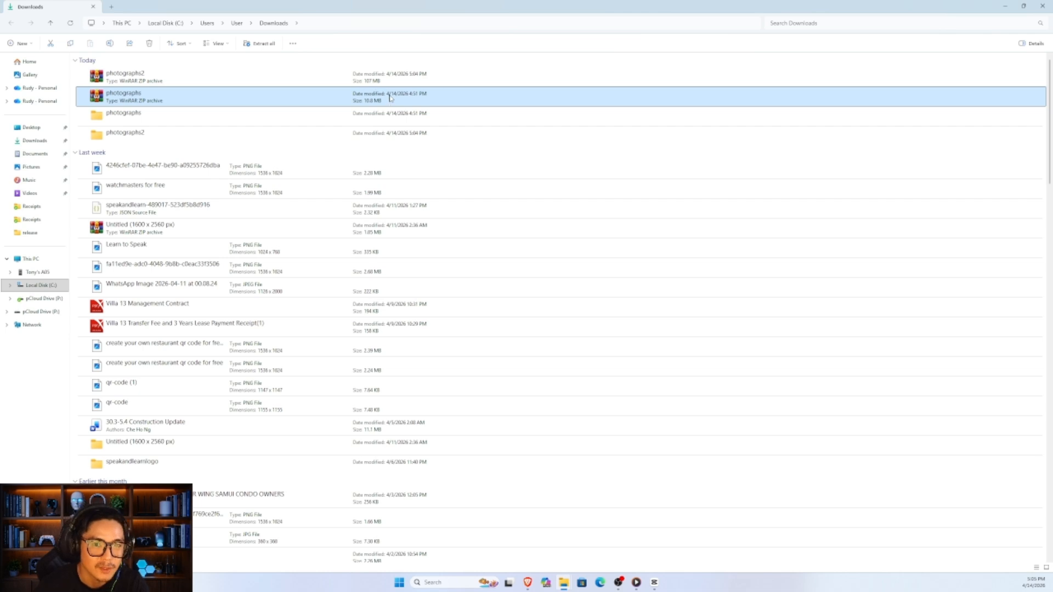
- In Google Sites, upload image 20 from the photographs folder in Downloads as the cover header's background
{"action": "left_click", "coordinate": [398, 82]}
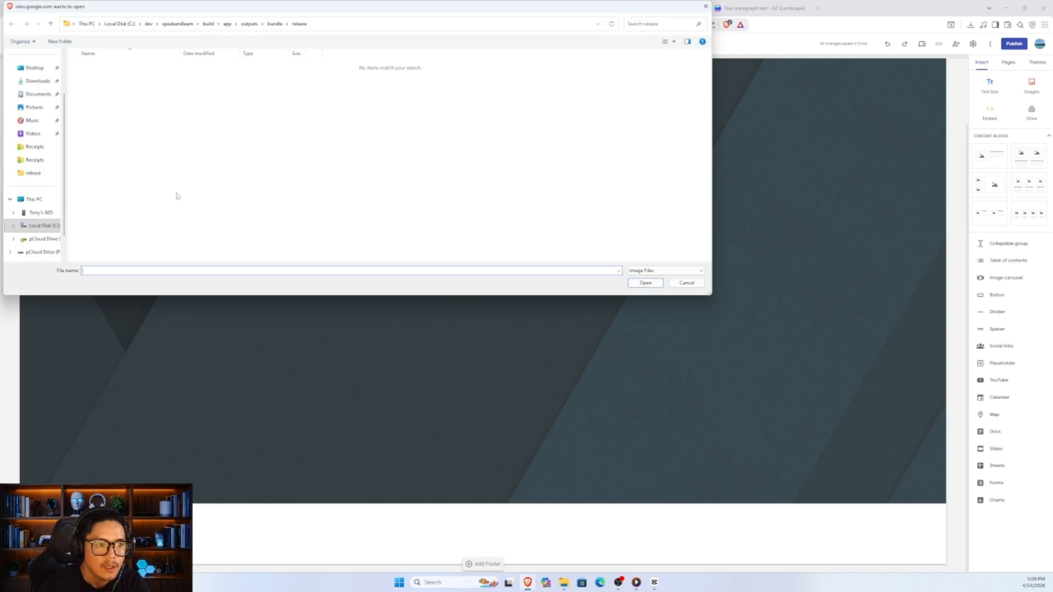
{"action": "right_click", "coordinate": [375, 114]}
{"action": "mouse_move", "coordinate": [392, 120]}
{"action": "left_click", "coordinate": [502, 121]}
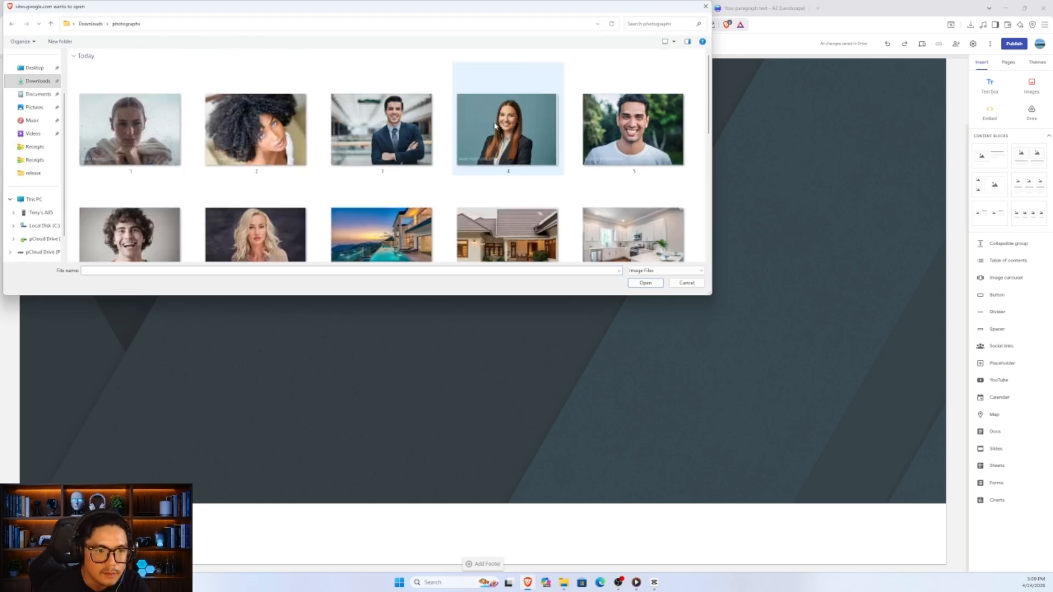
{"action": "scroll", "coordinate": [501, 134], "scroll_direction": "down", "scroll_amount": 3}
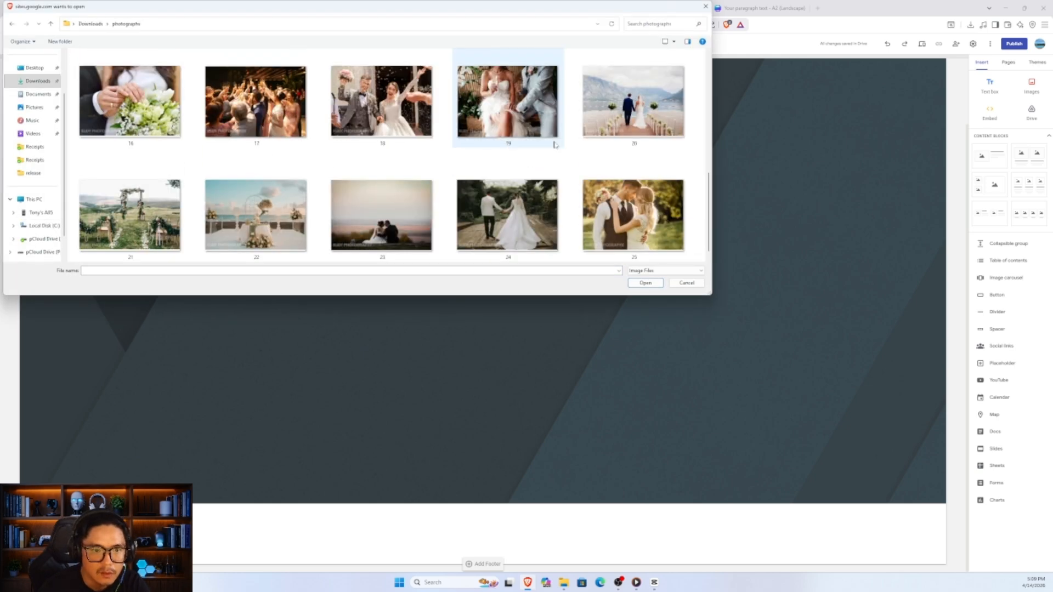
{"action": "double_click", "coordinate": [646, 114]}
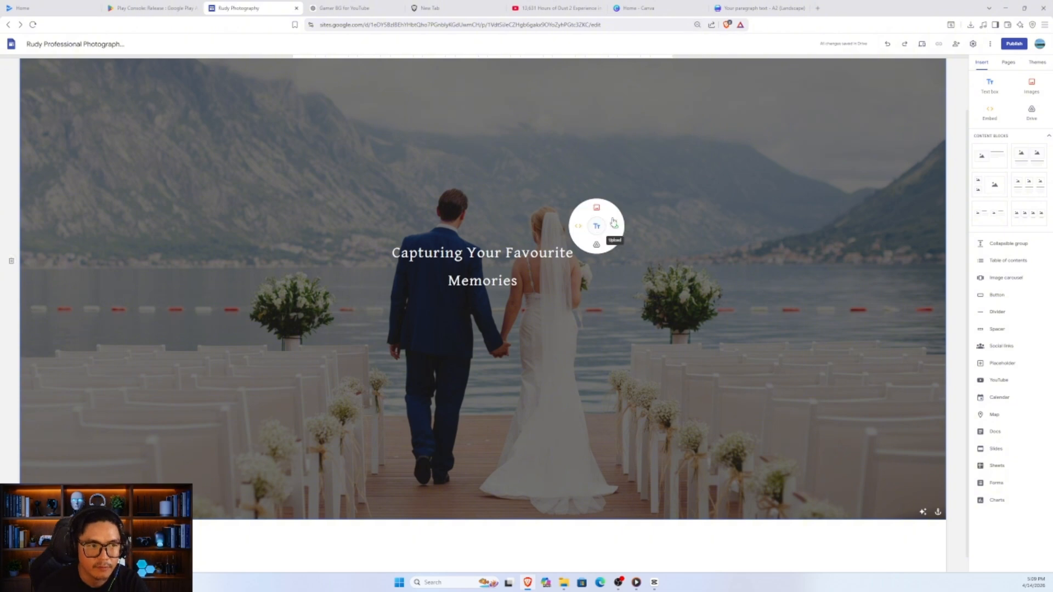
- Replace the cover title with "Capturing", "Unforgettable" and "Memories" on three lines, and open the font choices for the whole text
{"action": "scroll", "coordinate": [620, 188], "scroll_direction": "up", "scroll_amount": 2}
{"action": "left_click_drag", "start_coordinate": [519, 341], "coordinate": [412, 320]}
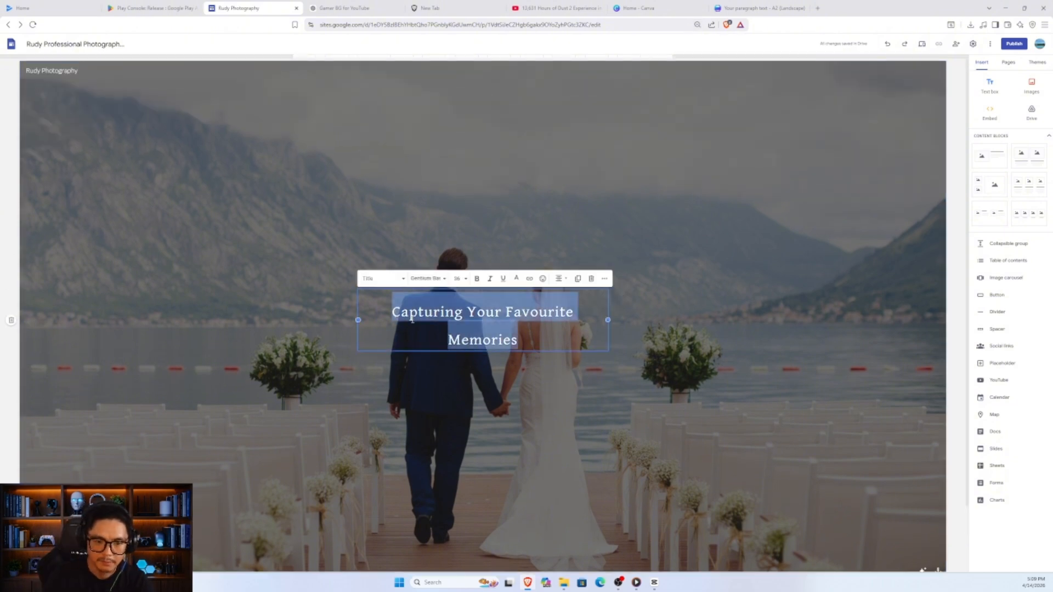
{"action": "type", "text": "Capturing"}
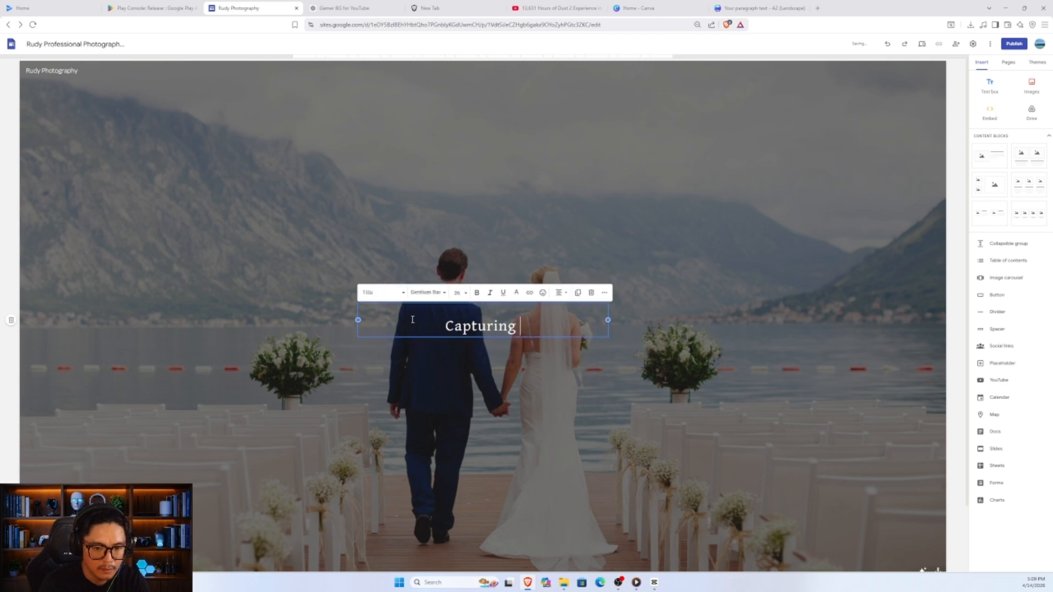
{"action": "key", "text": "Return"}
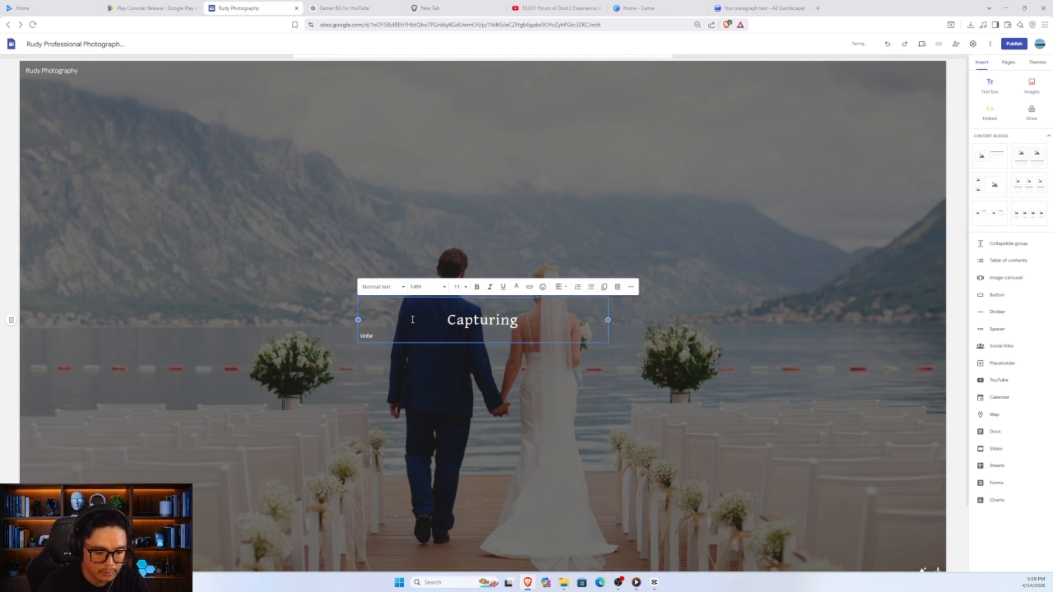
{"action": "type", "text": "Unforgettable"}
{"action": "key", "text": "Return"}
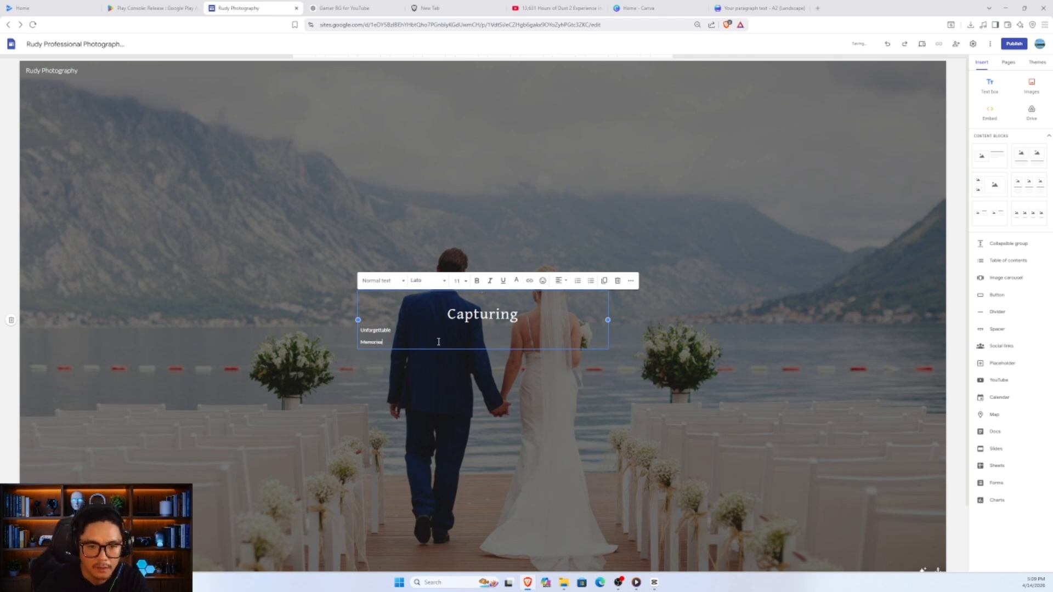
{"action": "key", "text": "ctrl+a"}
{"action": "left_click", "coordinate": [427, 280]}
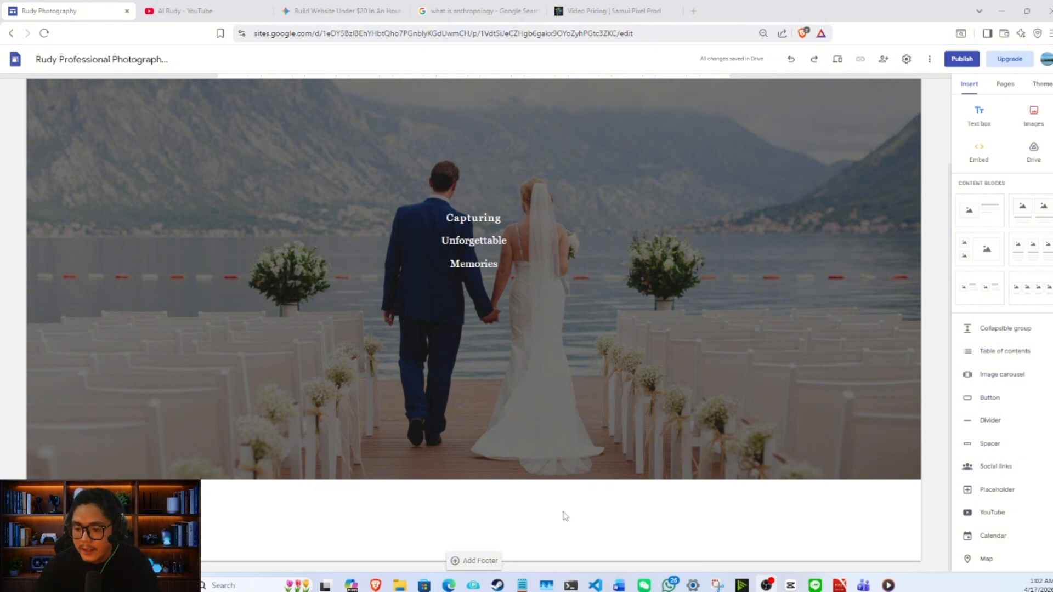
- Add a text box below the cover header, narrow it to about a quarter of its width and enter "10 Years" and "Experience" on two lines
{"action": "left_click", "coordinate": [984, 121]}
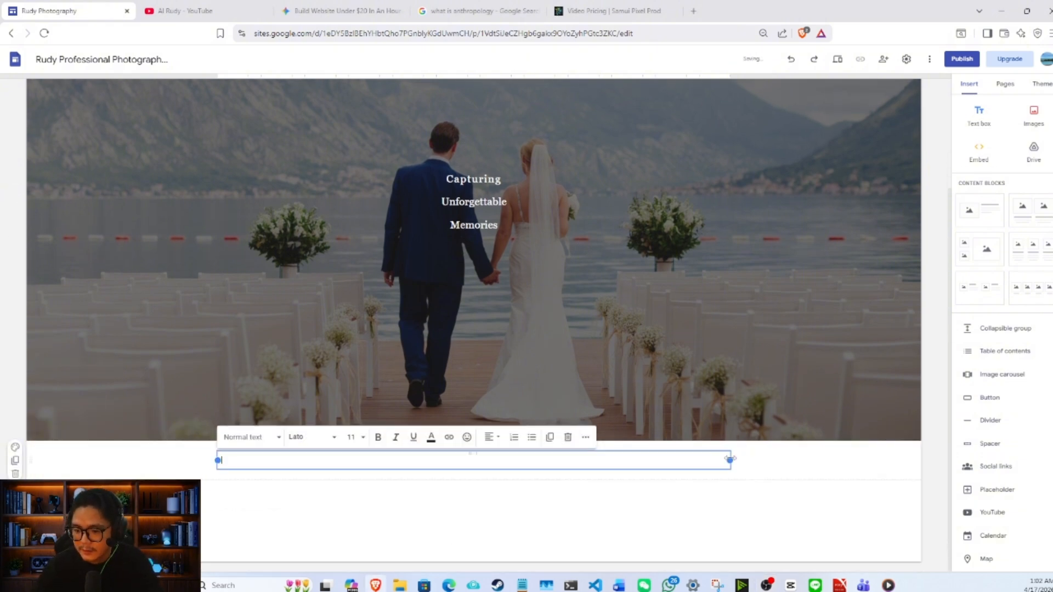
{"action": "left_click_drag", "start_coordinate": [730, 459], "coordinate": [353, 469]}
{"action": "type", "text": "10 Y"}
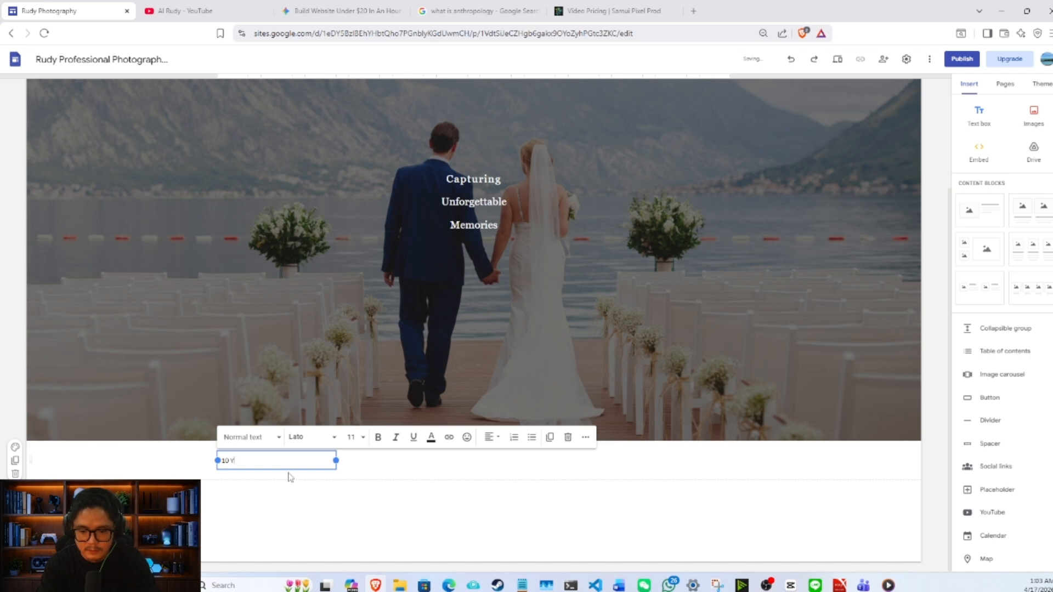
{"action": "type", "text": "ears"}
{"action": "key", "text": "Return"}
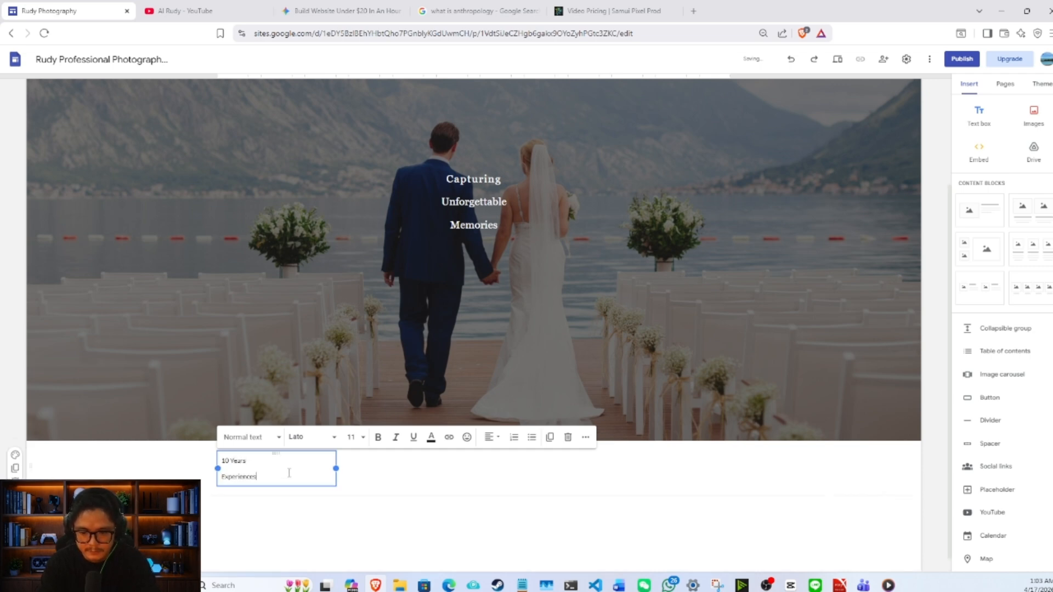
{"action": "type", "text": "Experiences"}
{"action": "key", "text": "BackSpace"}
- Centre-align both lines of the "10 Years Experience" text box
{"action": "key", "text": "ctrl+a"}
{"action": "left_click", "coordinate": [489, 437]}
{"action": "left_click", "coordinate": [489, 484]}
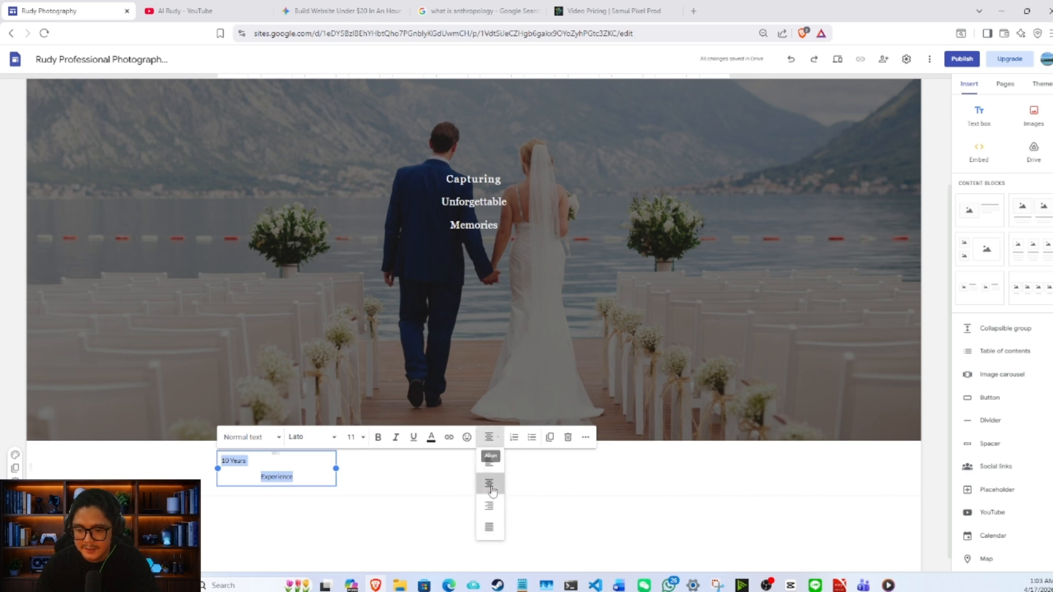
{"action": "left_click", "coordinate": [391, 480]}
{"action": "left_click", "coordinate": [280, 462]}
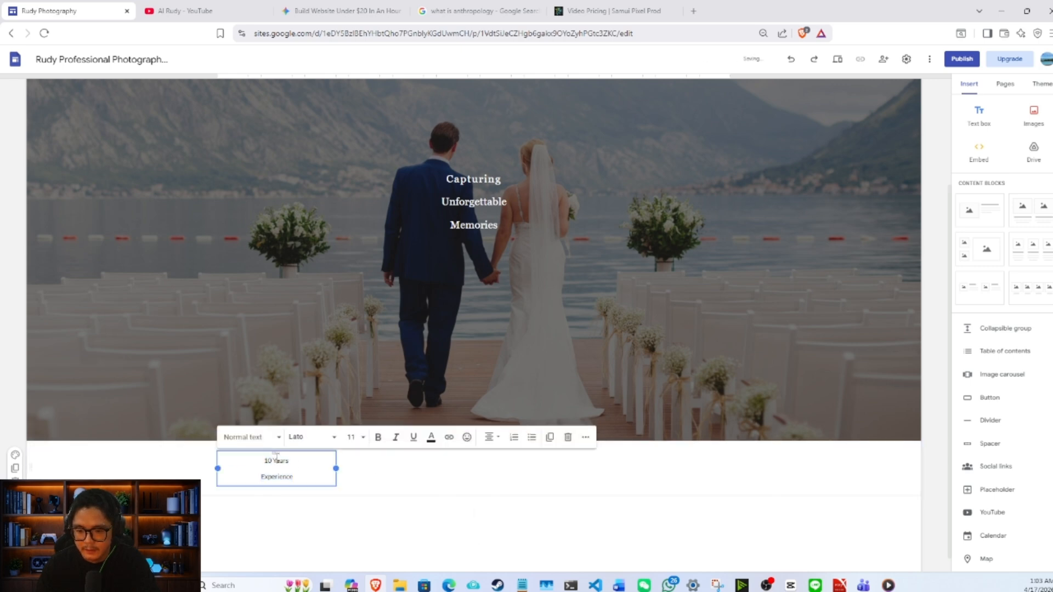
- Set both lines of the "10 Years Experience" text box to size 18 in the Normal text style
{"action": "double_click", "coordinate": [277, 458]}
{"action": "key", "text": "ctrl+a"}
{"action": "left_click", "coordinate": [269, 442]}
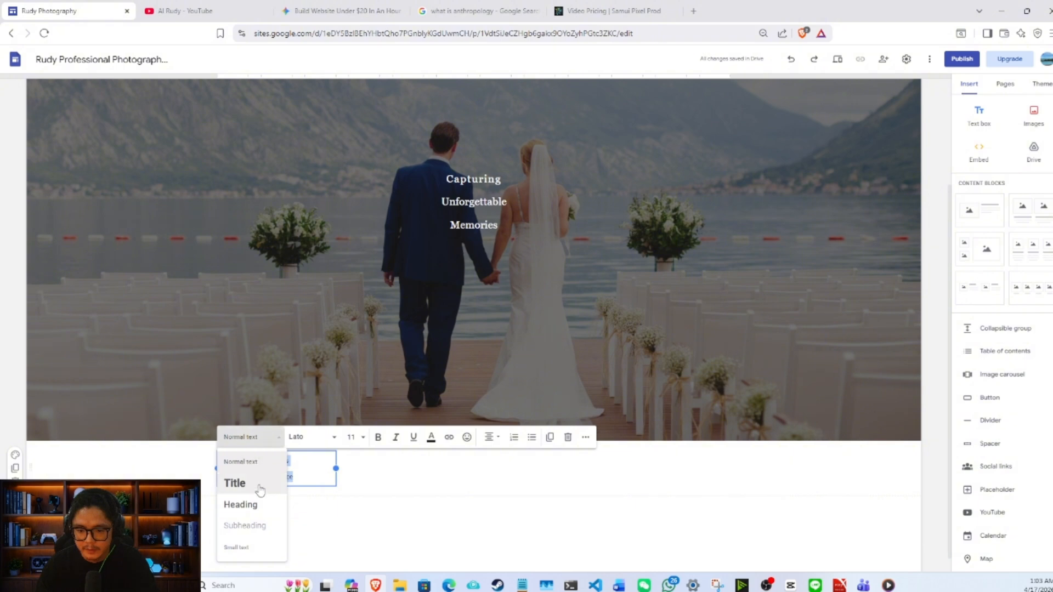
{"action": "left_click", "coordinate": [246, 505]}
{"action": "left_click", "coordinate": [270, 439]}
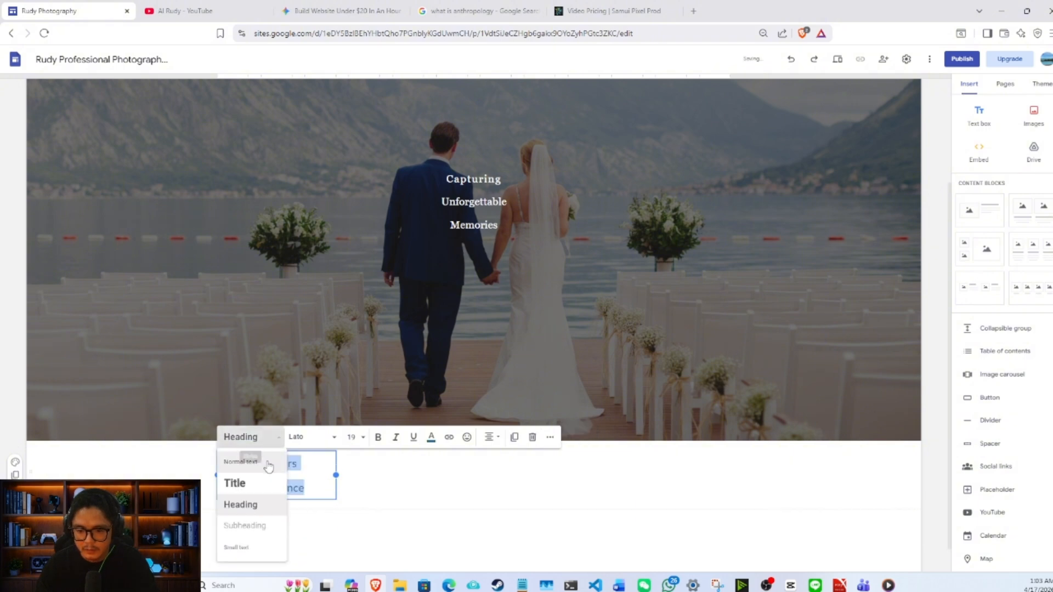
{"action": "left_click", "coordinate": [241, 462]}
{"action": "left_click", "coordinate": [352, 437]}
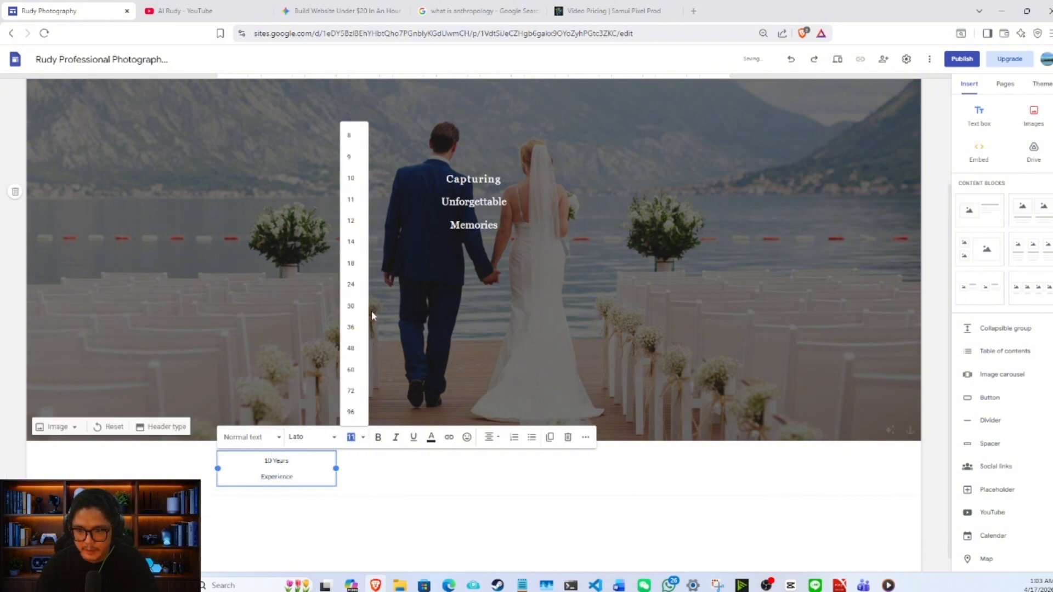
{"action": "left_click", "coordinate": [354, 264]}
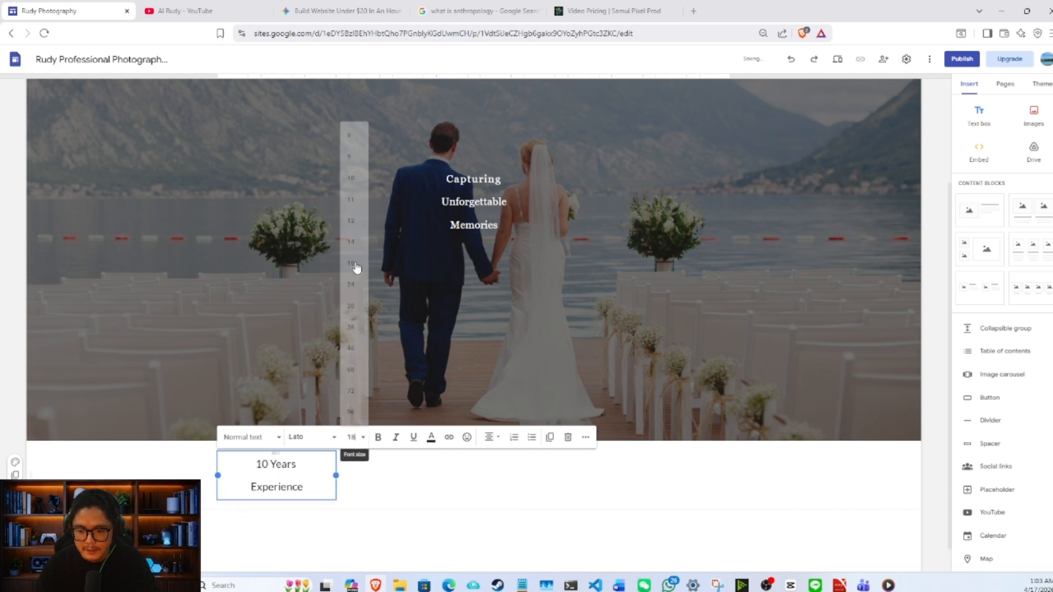
- Change the font of the "10 Years Experience" text to Georgia and make it bold
{"action": "left_click", "coordinate": [305, 443]}
{"action": "scroll", "coordinate": [328, 521], "scroll_direction": "down", "scroll_amount": 2}
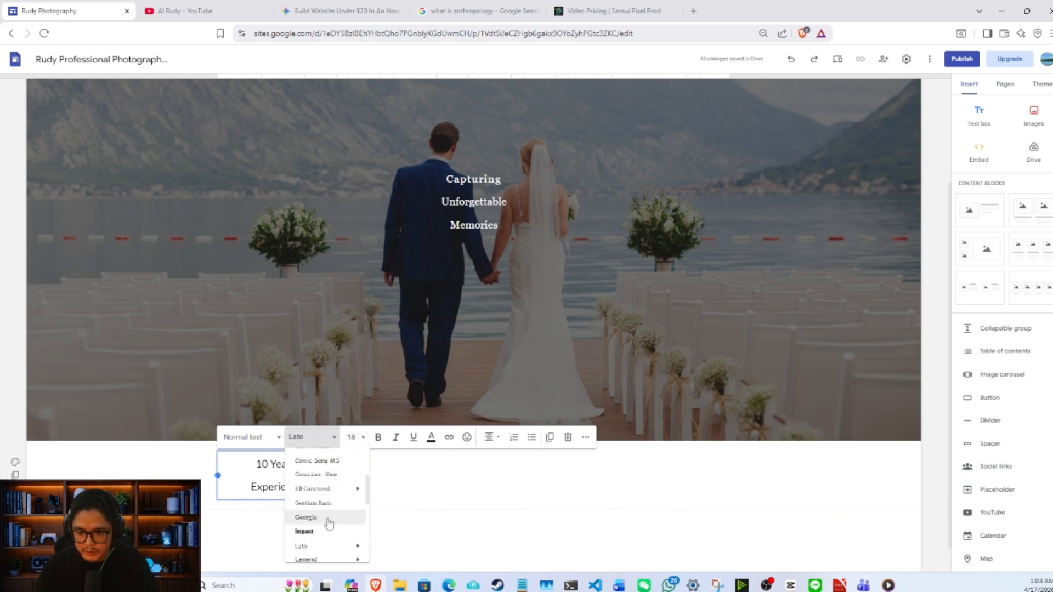
{"action": "left_click", "coordinate": [329, 521]}
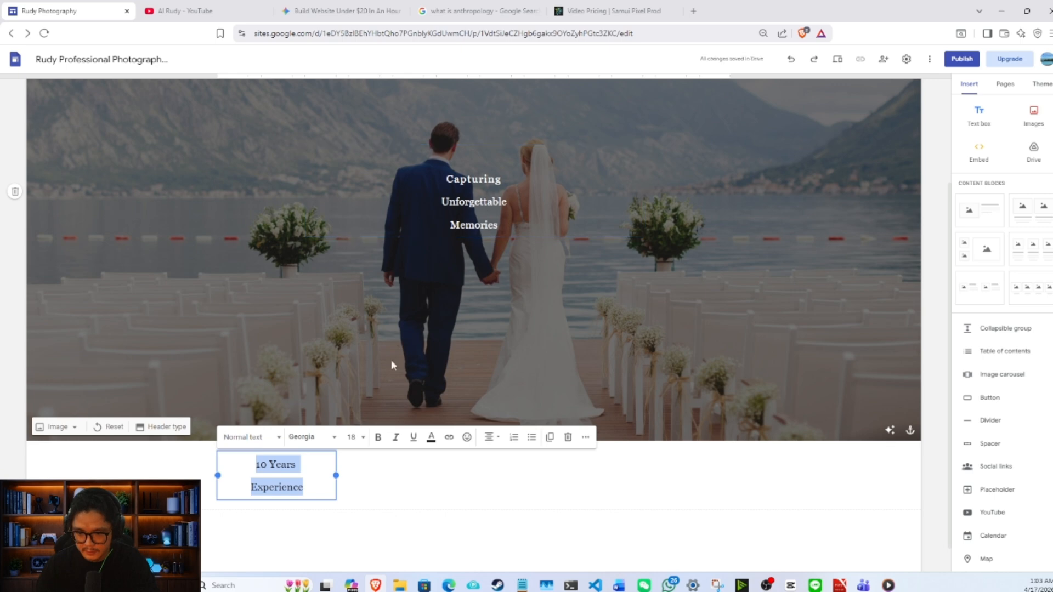
{"action": "left_click", "coordinate": [377, 437]}
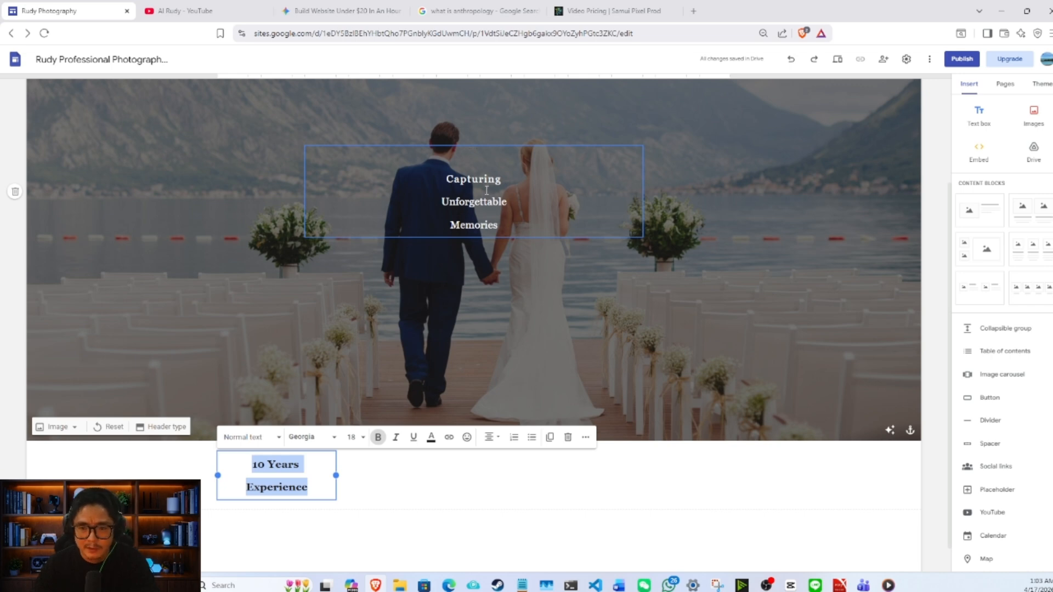
{"action": "left_click", "coordinate": [296, 476]}
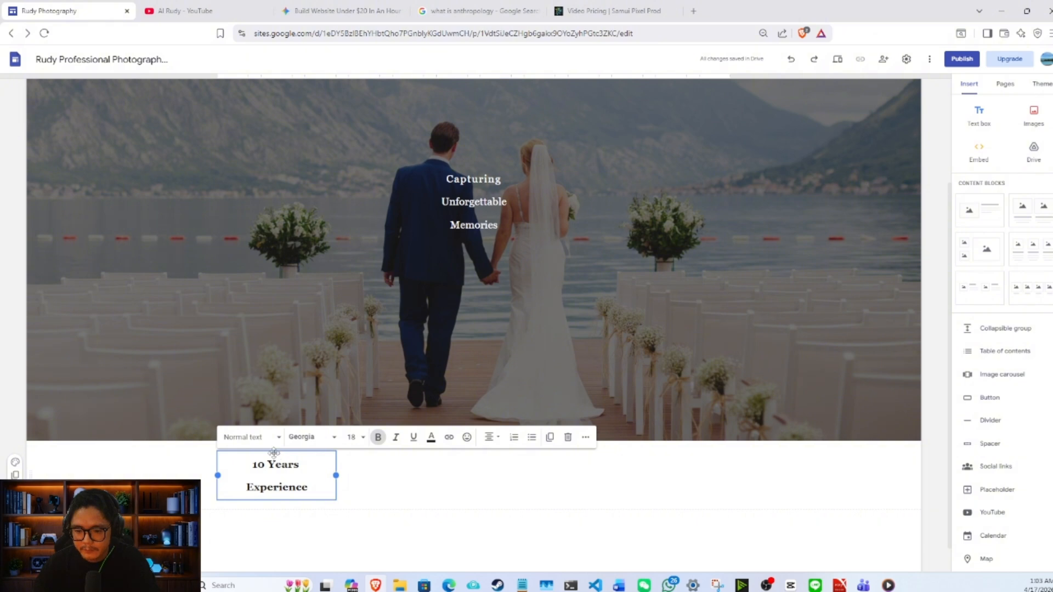
- Duplicate the "10 Years Experience" text box, place the copy beside it and change its lines to "100+" and "Happy Couples"
{"action": "left_click", "coordinate": [550, 437]}
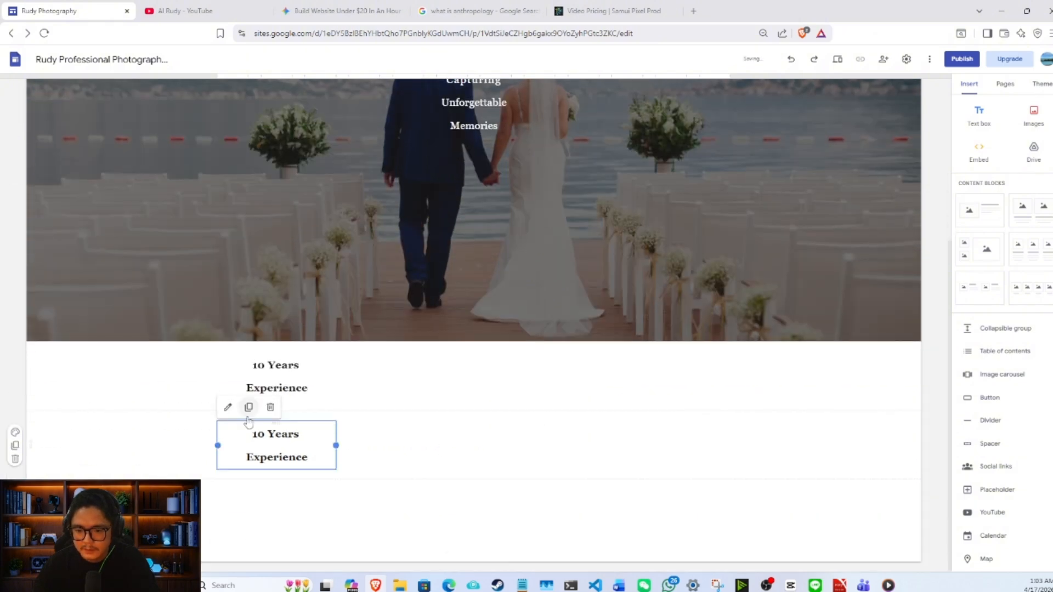
{"action": "left_click_drag", "start_coordinate": [276, 424], "coordinate": [392, 442]}
{"action": "triple_click", "coordinate": [407, 437]}
{"action": "type", "text": "100+"}
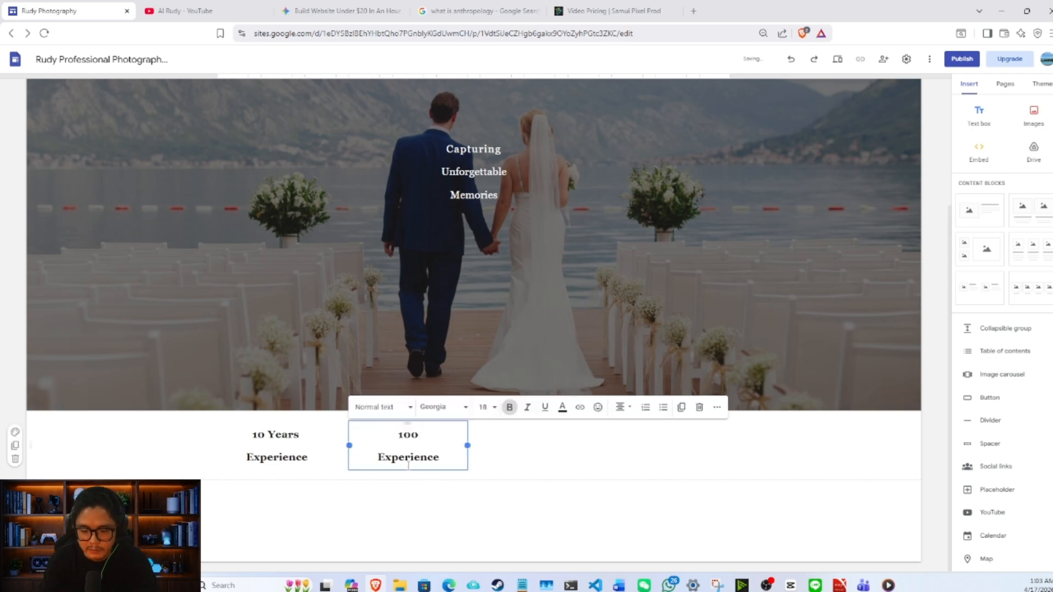
{"action": "double_click", "coordinate": [408, 460]}
{"action": "type", "text": "Happy Couples"}
- Duplicate the "Happy Couples" text box into the third column and change its lines to "200+" and "Events"
{"action": "left_click", "coordinate": [681, 407]}
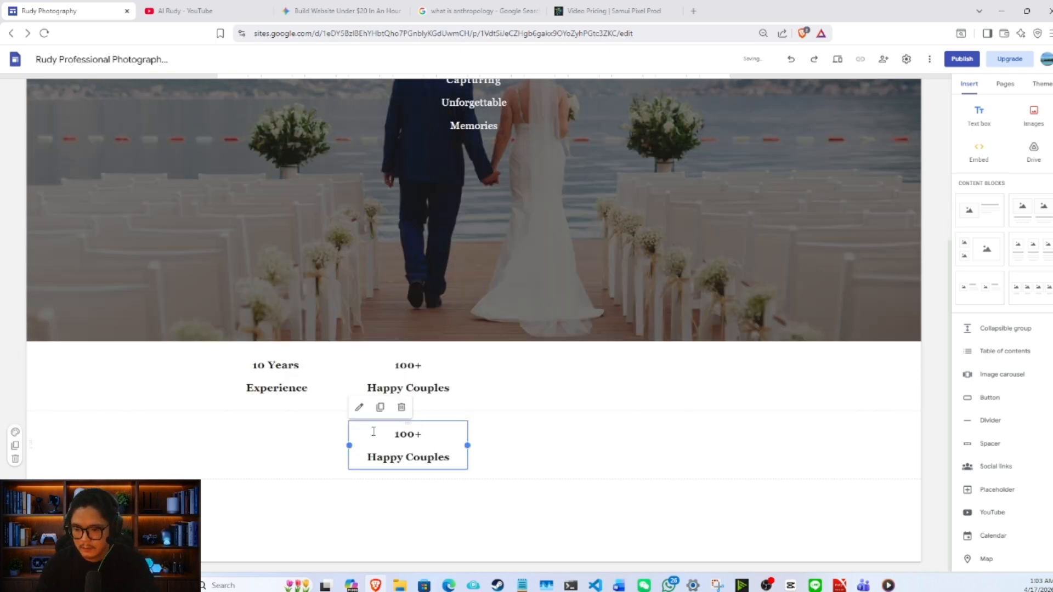
{"action": "left_click_drag", "start_coordinate": [407, 423], "coordinate": [538, 384]}
{"action": "double_click", "coordinate": [539, 436]}
{"action": "type", "text": "200"}
{"action": "triple_click", "coordinate": [548, 459]}
{"action": "type", "text": "Events"}
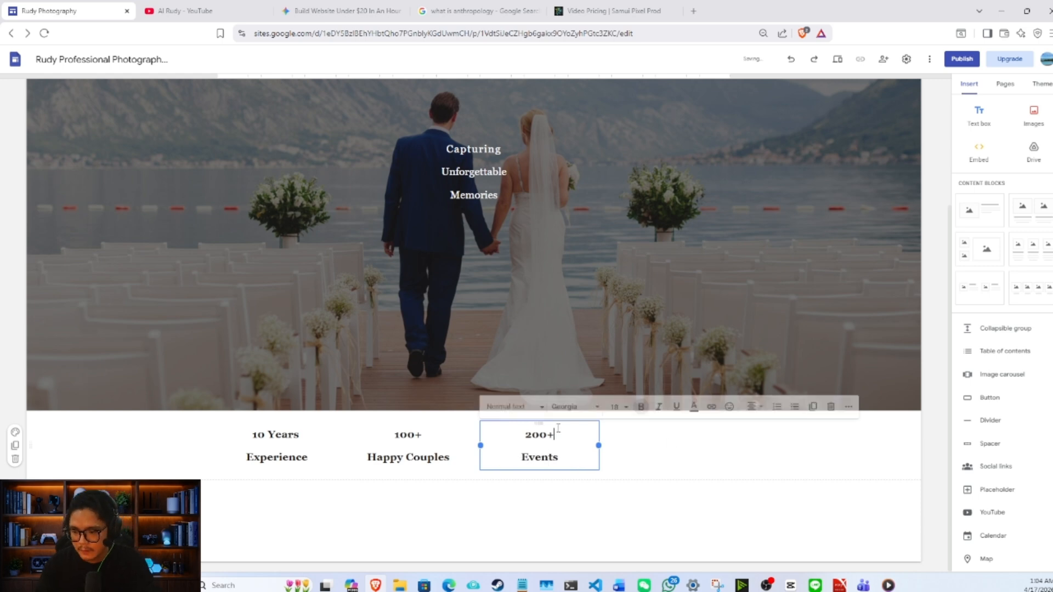
- Duplicate the "Events" text box into the fourth column and change its lines to "50+" and "Properties"
{"action": "left_click", "coordinate": [812, 407]}
{"action": "left_click_drag", "start_coordinate": [538, 425], "coordinate": [669, 384]}
{"action": "double_click", "coordinate": [670, 435]}
{"action": "type", "text": "50"}
{"action": "triple_click", "coordinate": [670, 457]}
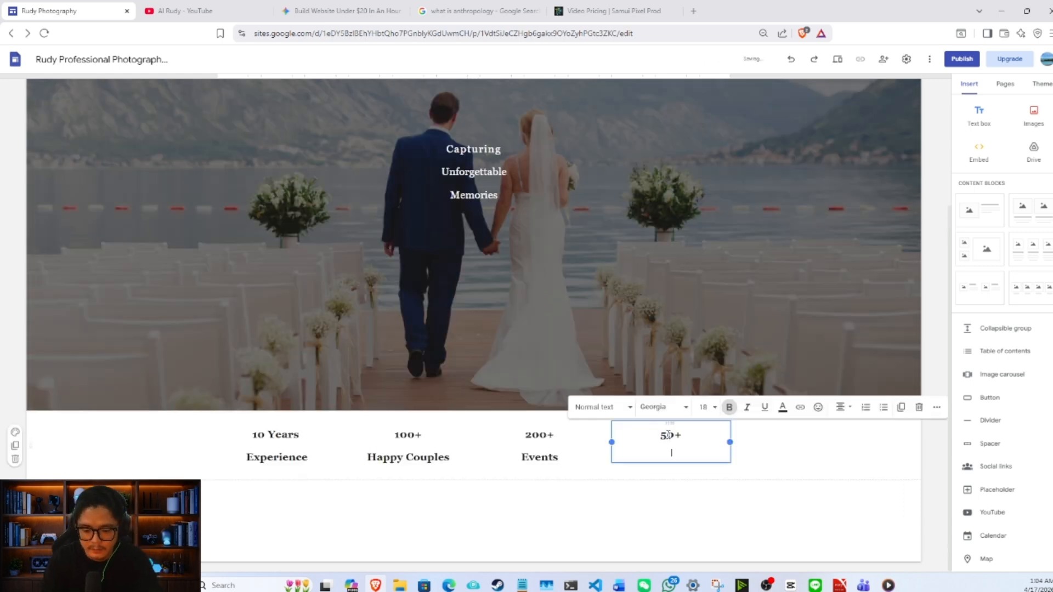
{"action": "type", "text": "Properties"}
{"action": "left_click", "coordinate": [858, 224]}
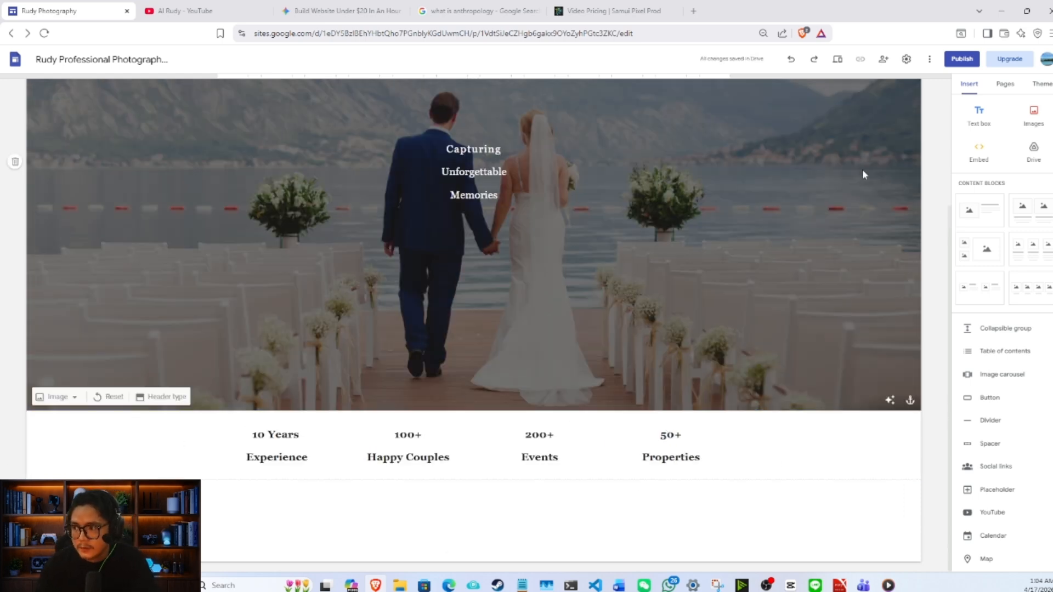
- Preview the site in phone layout, look through the header and highlights, and leave the preview
{"action": "left_click", "coordinate": [838, 59]}
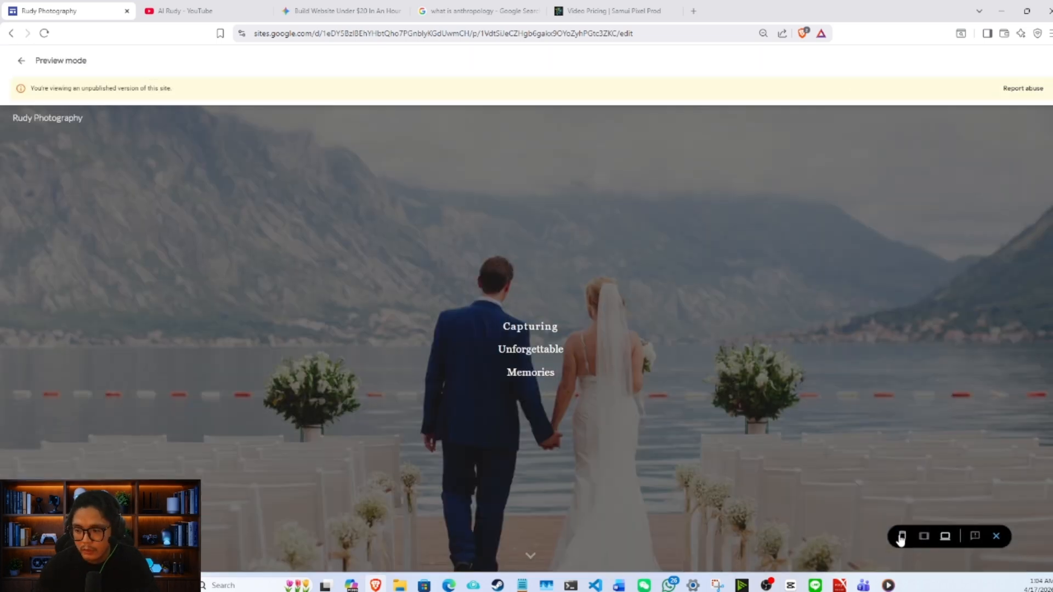
{"action": "left_click", "coordinate": [900, 537]}
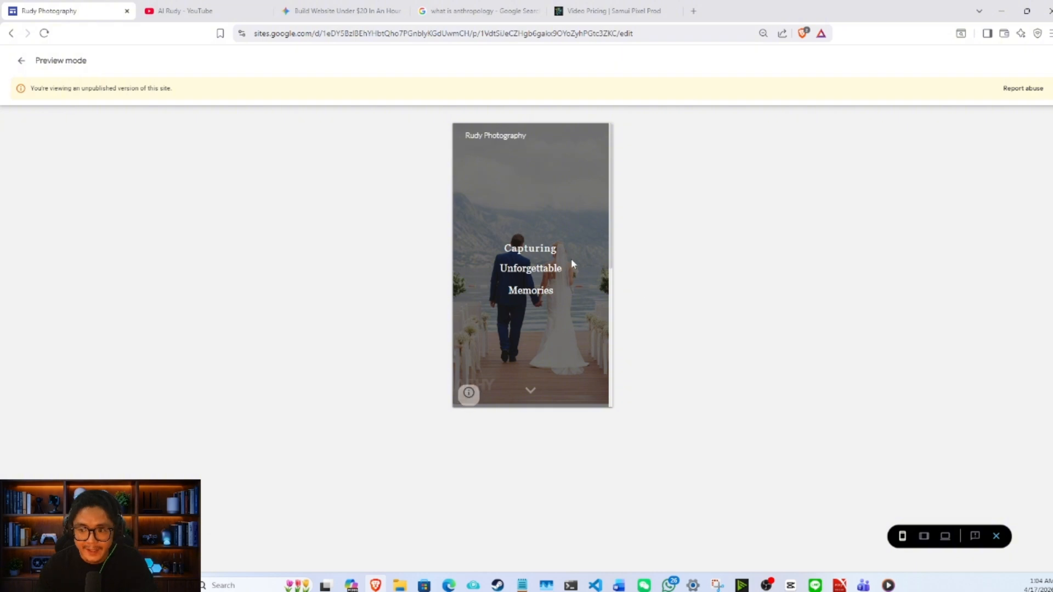
{"action": "scroll", "coordinate": [568, 255], "scroll_direction": "down", "scroll_amount": 6}
{"action": "scroll", "coordinate": [569, 256], "scroll_direction": "up", "scroll_amount": 6}
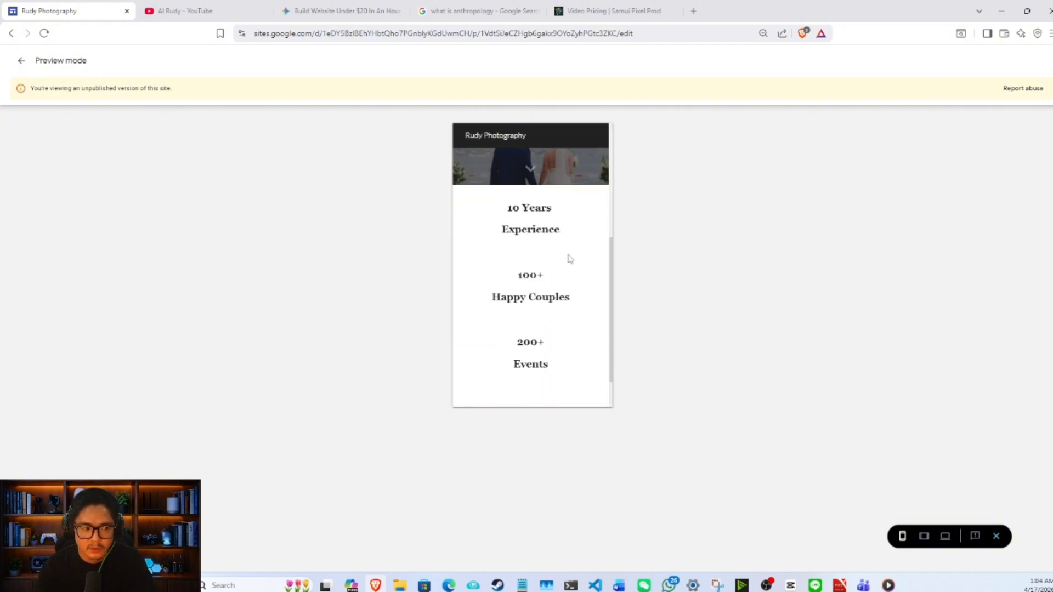
{"action": "scroll", "coordinate": [568, 247], "scroll_direction": "down", "scroll_amount": 2}
{"action": "scroll", "coordinate": [568, 247], "scroll_direction": "down", "scroll_amount": 2}
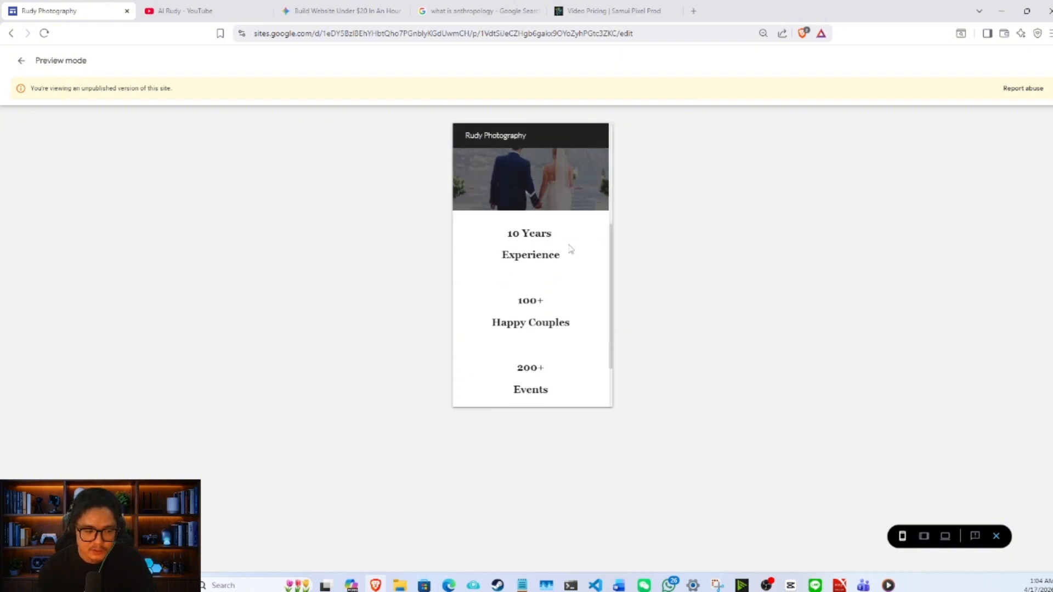
{"action": "key", "text": "Escape"}
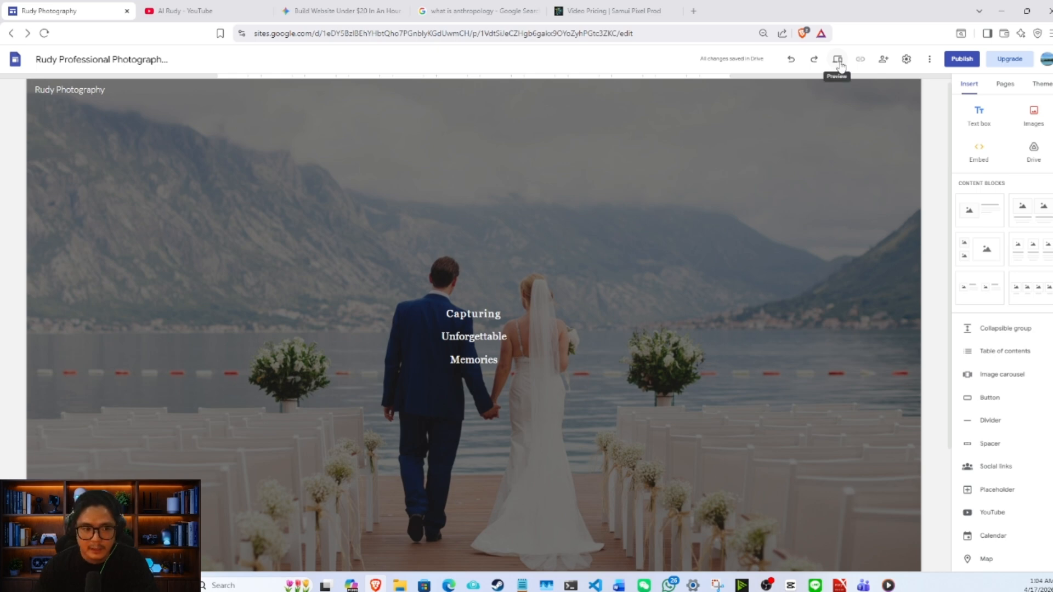
- Preview the site again, compare the header and highlights in desktop and phone layouts, and return to the editor
{"action": "left_click", "coordinate": [838, 61]}
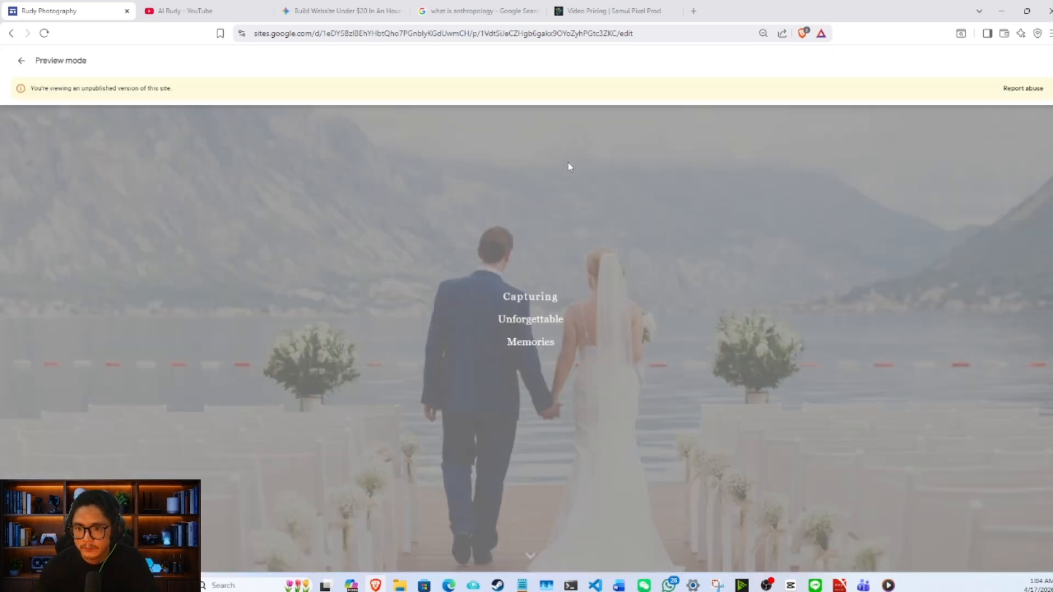
{"action": "scroll", "coordinate": [567, 282], "scroll_direction": "down", "scroll_amount": 1}
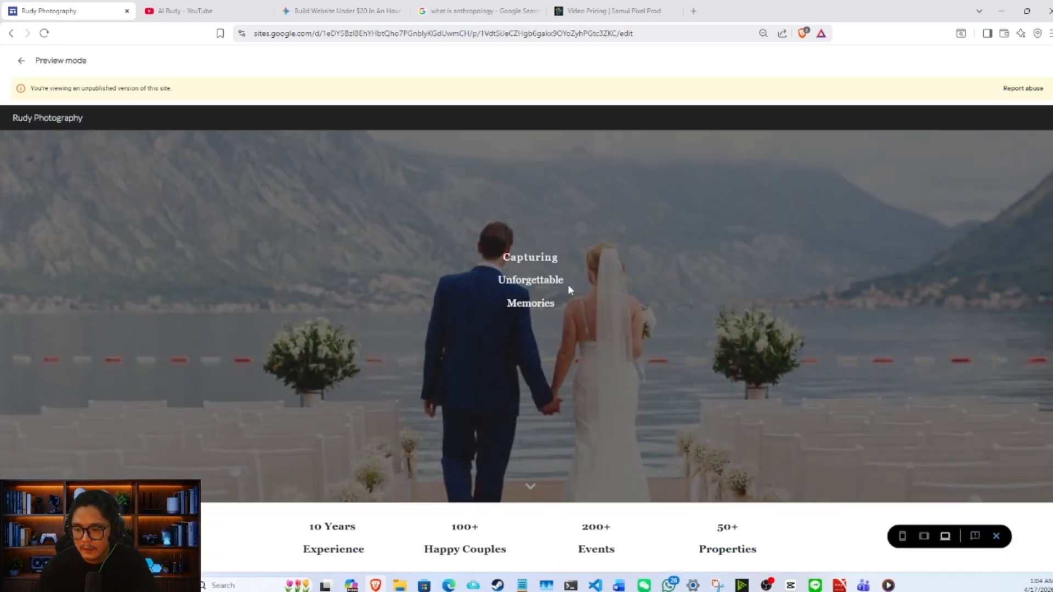
{"action": "left_click", "coordinate": [902, 536]}
{"action": "scroll", "coordinate": [558, 219], "scroll_direction": "down", "scroll_amount": 4}
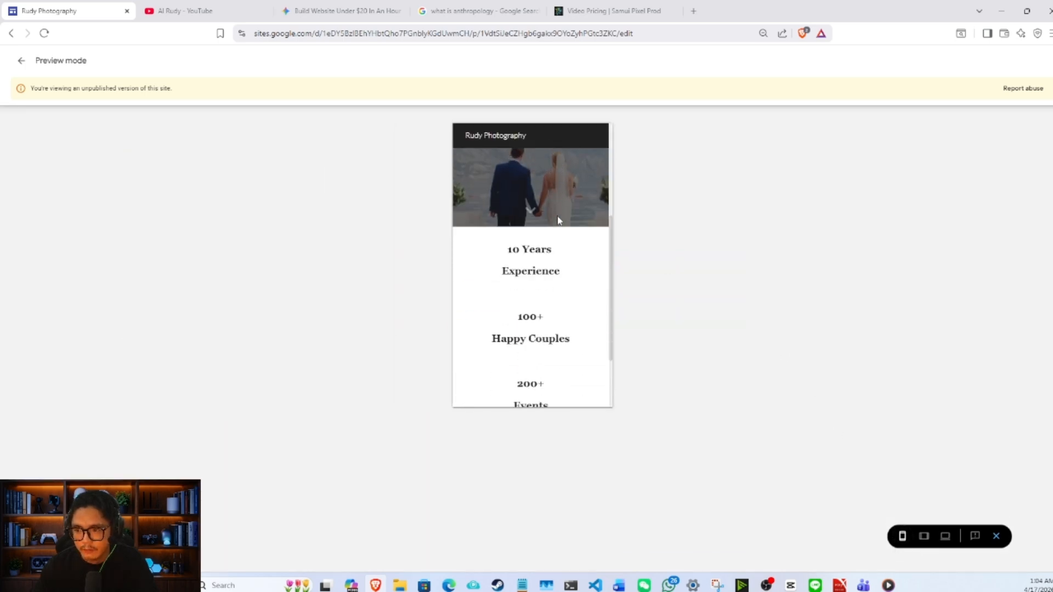
{"action": "scroll", "coordinate": [560, 222], "scroll_direction": "up", "scroll_amount": 1}
{"action": "scroll", "coordinate": [560, 219], "scroll_direction": "up", "scroll_amount": 3}
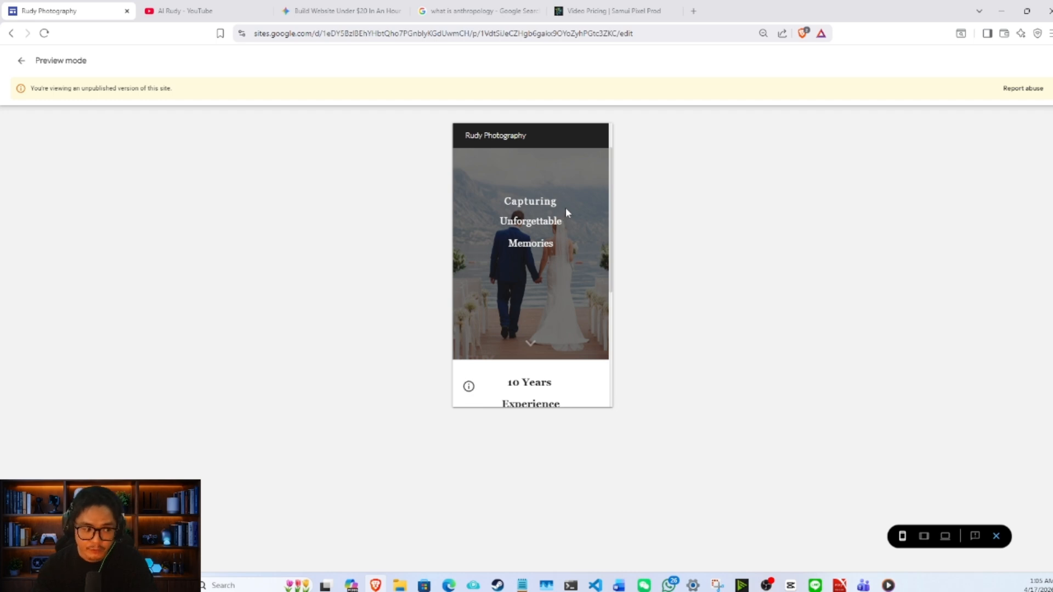
{"action": "scroll", "coordinate": [575, 208], "scroll_direction": "down", "scroll_amount": 3}
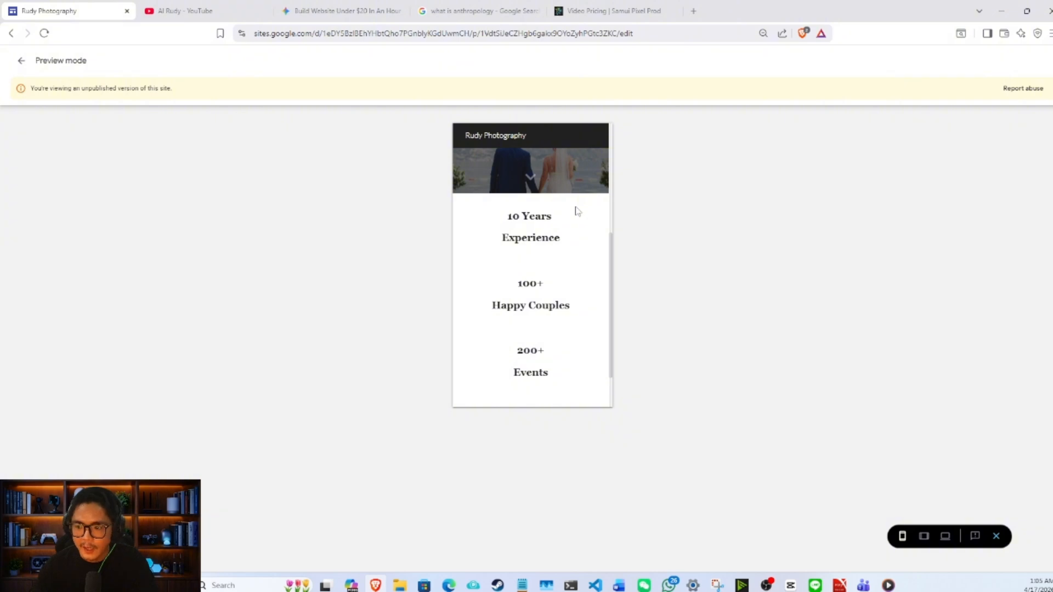
{"action": "scroll", "coordinate": [578, 211], "scroll_direction": "down", "scroll_amount": 1}
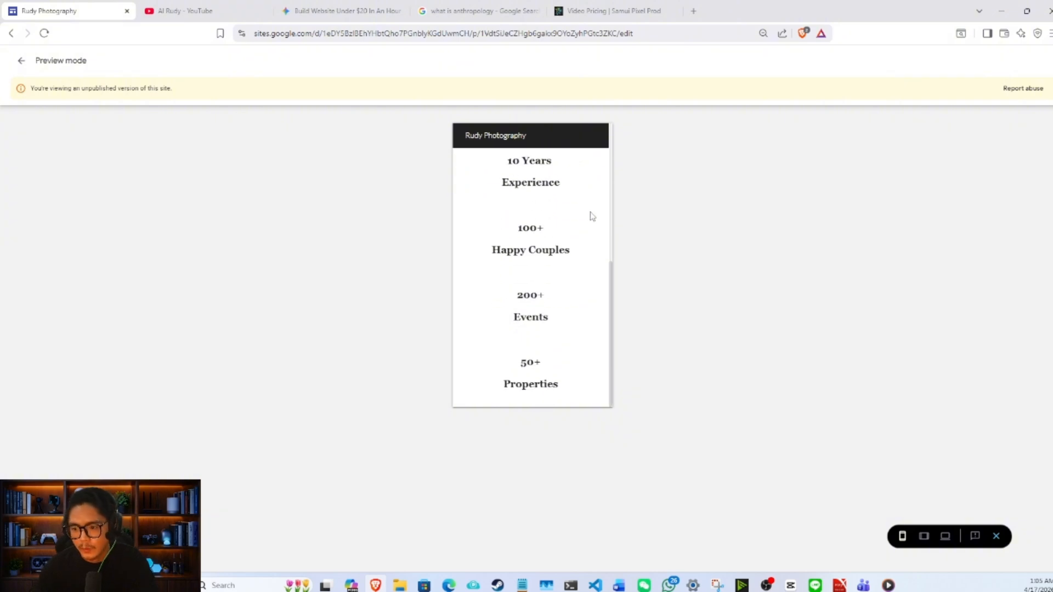
{"action": "left_click", "coordinate": [943, 536]}
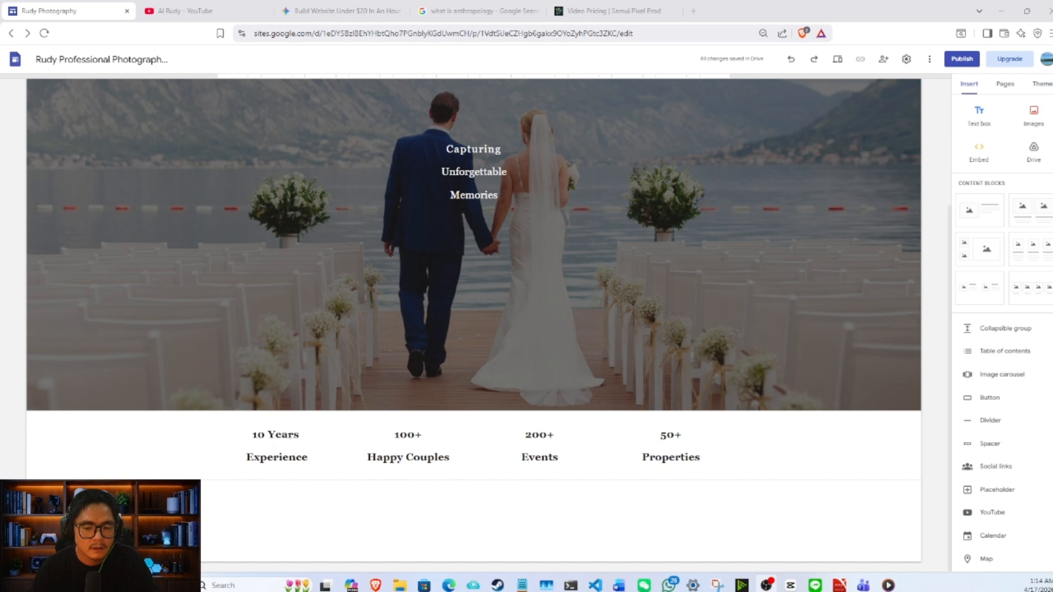
{"action": "left_click", "coordinate": [397, 451]}
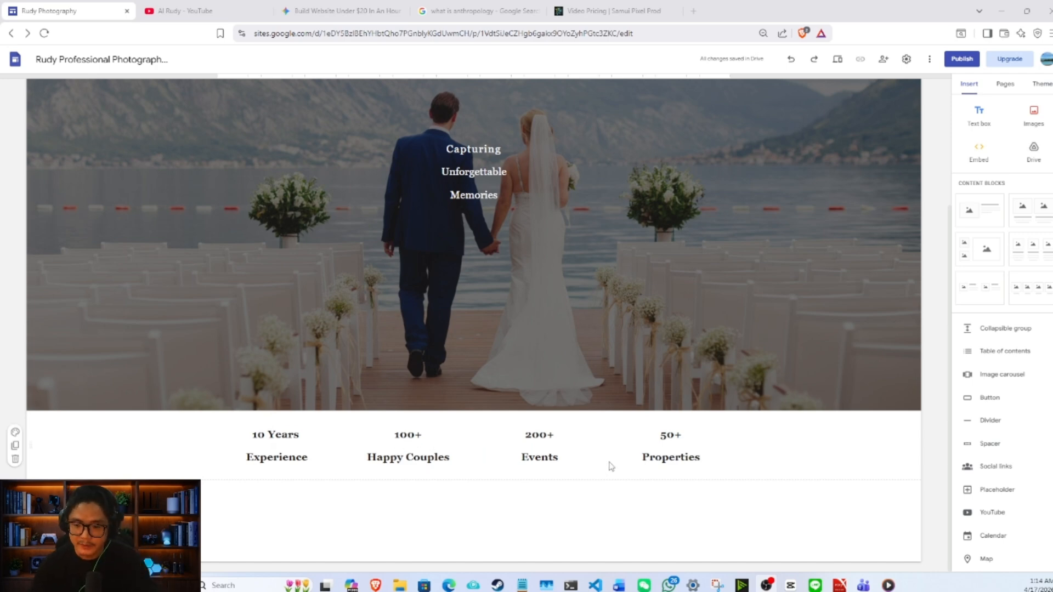
- Insert a content block with one image beside text below the highlights and upload the smiling man's portrait into its image placeholder
{"action": "left_click", "coordinate": [988, 216]}
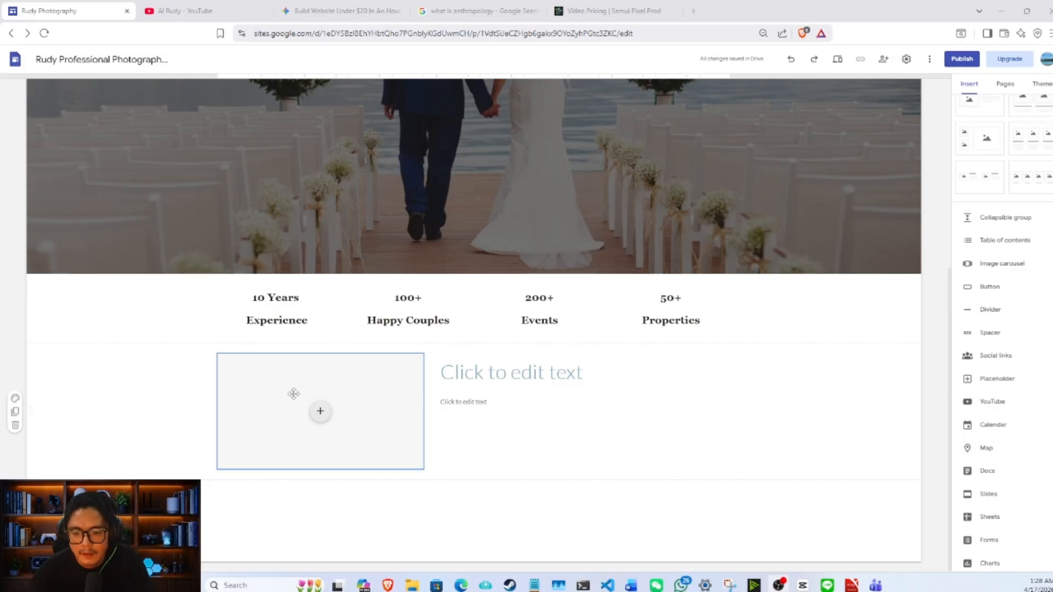
{"action": "left_click", "coordinate": [327, 421]}
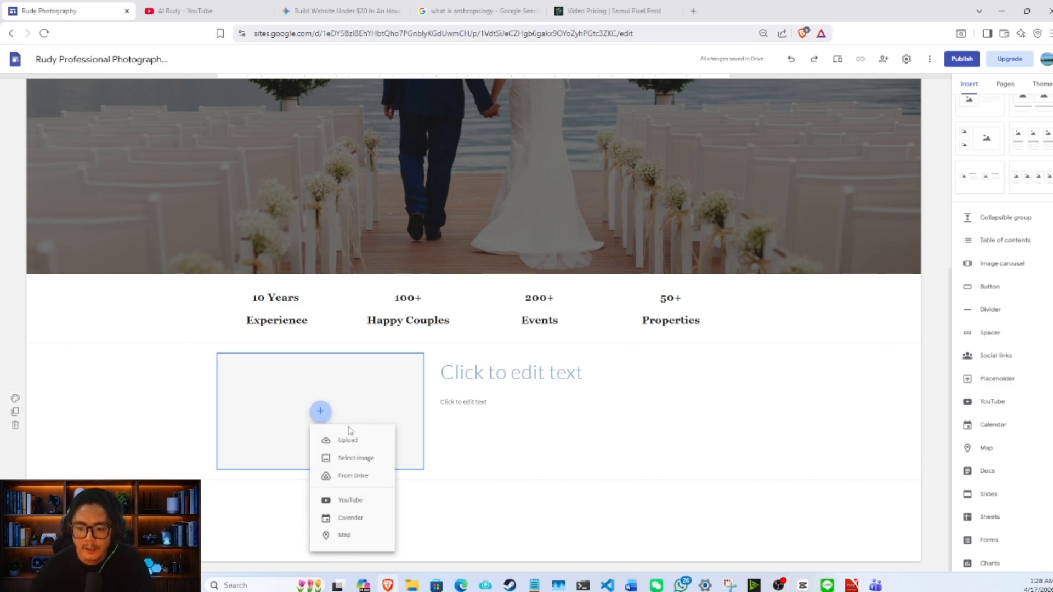
{"action": "left_click", "coordinate": [356, 442]}
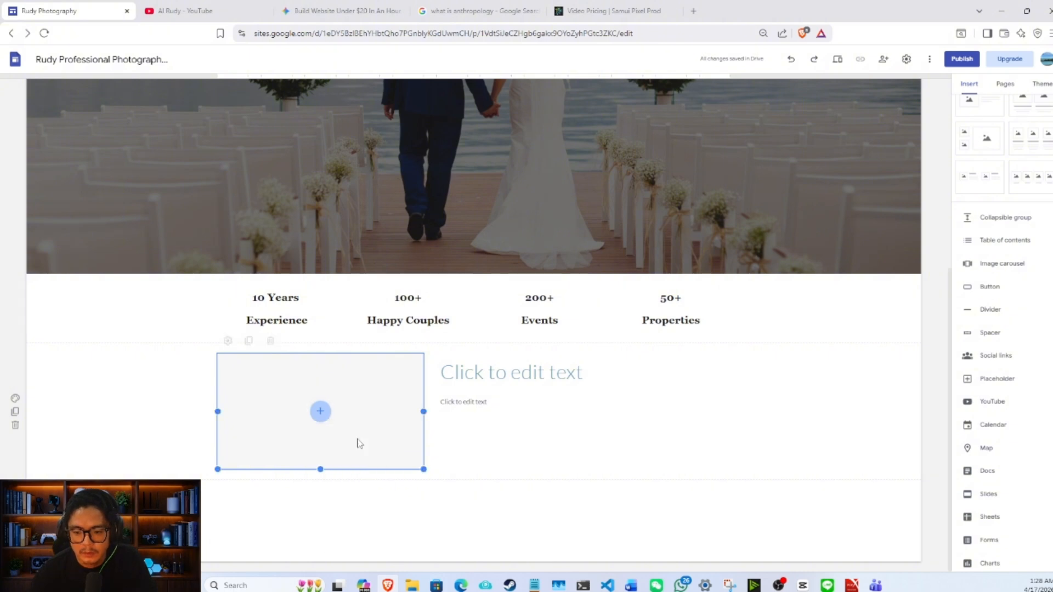
{"action": "left_click", "coordinate": [865, 191]}
{"action": "double_click", "coordinate": [865, 190]}
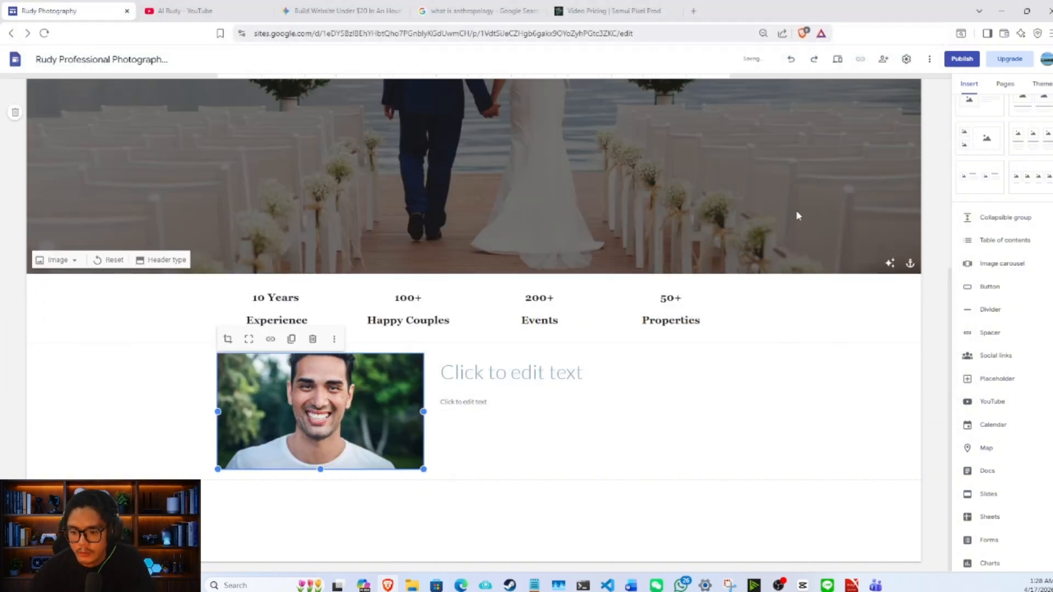
{"action": "left_click", "coordinate": [531, 374]}
{"action": "left_click", "coordinate": [529, 400]}
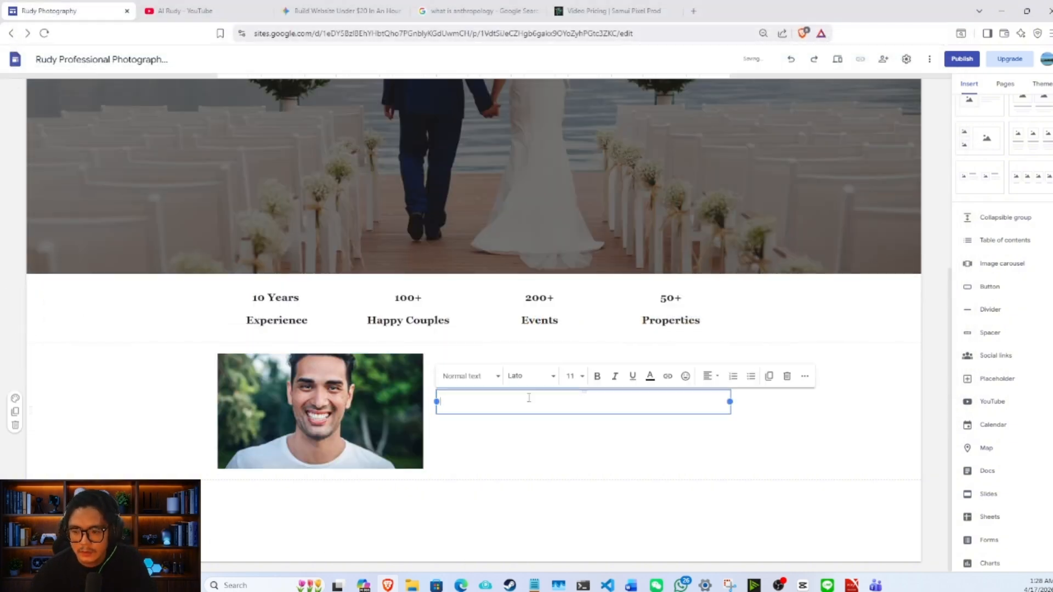
{"action": "left_click", "coordinate": [535, 360]}
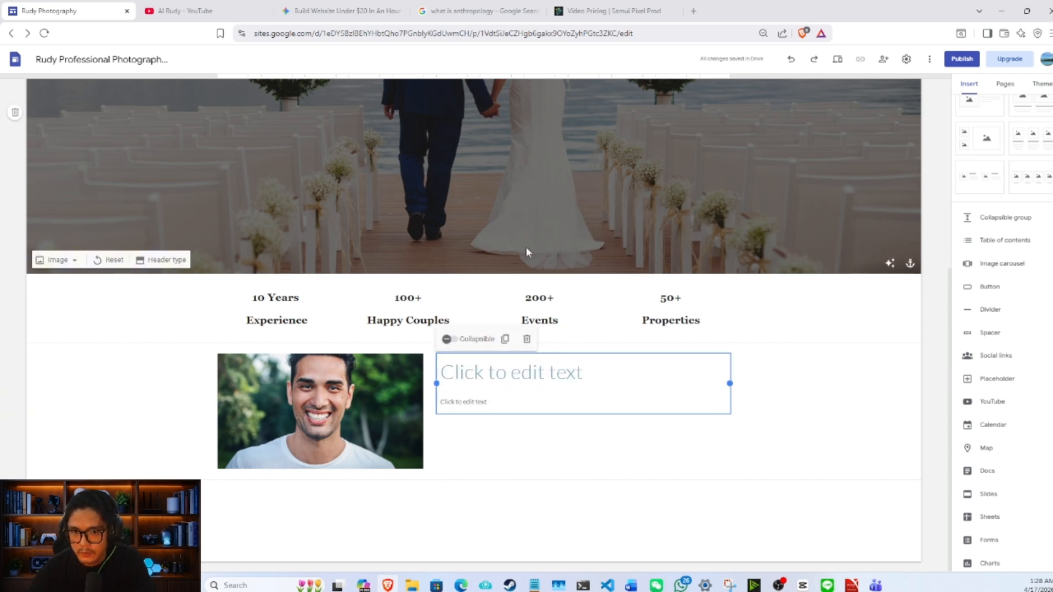
- Switch to the Gemini chat and select the photographer's bio from the name heading through the paragraph ending "human connection."
{"action": "left_click", "coordinate": [339, 11]}
{"action": "scroll", "coordinate": [463, 219], "scroll_direction": "up", "scroll_amount": 3}
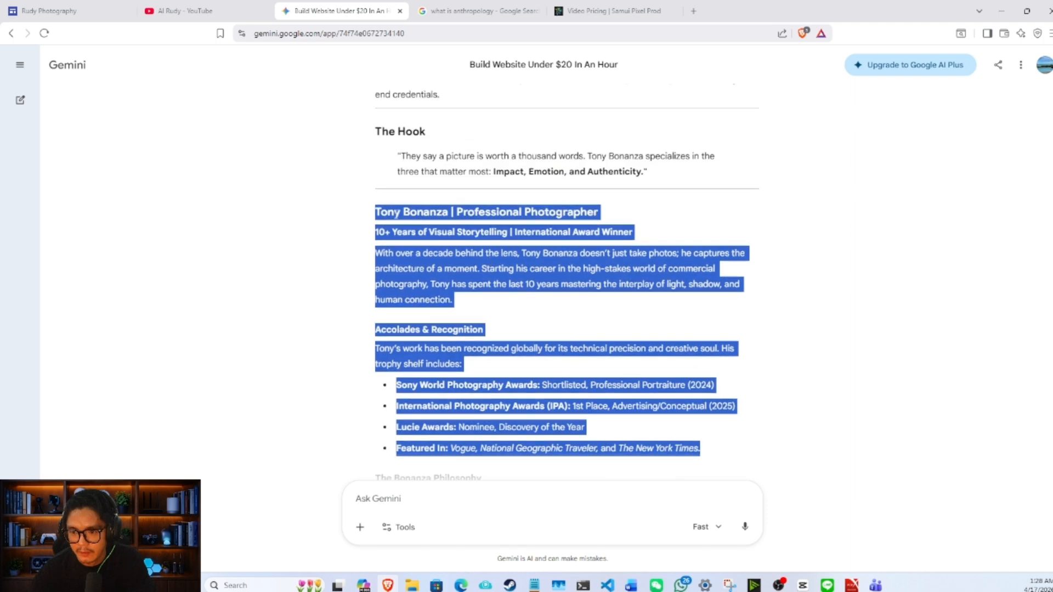
{"action": "left_click", "coordinate": [474, 303], "text": "shift"}
{"action": "left_click_drag", "start_coordinate": [455, 308], "coordinate": [377, 220]}
{"action": "key", "text": "ctrl+c"}
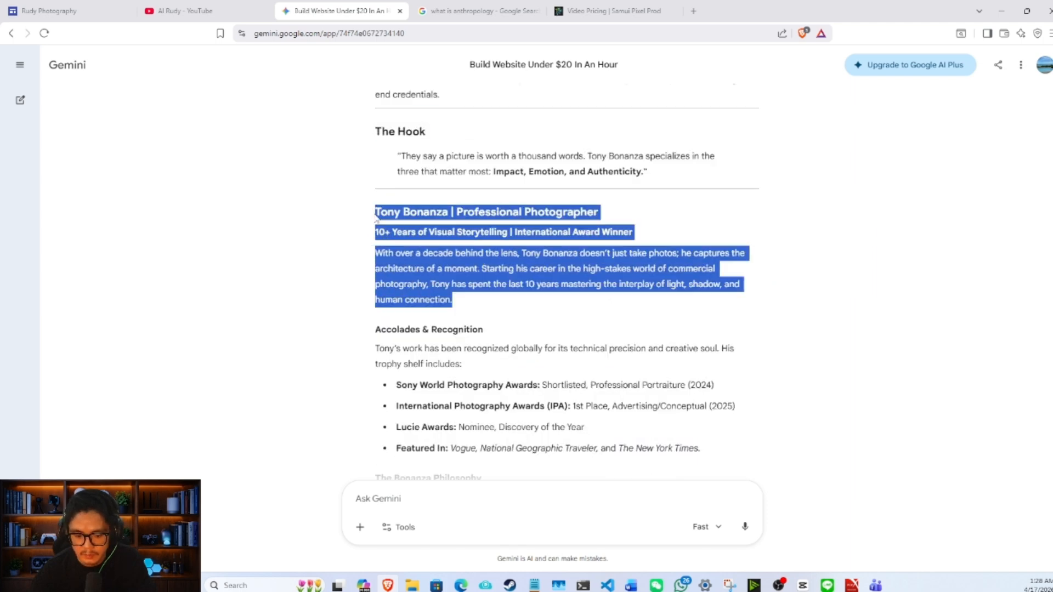
- Return to the site editor, paste the copied photographer bio into the text placeholder beside the portrait, and delete the empty title box above it
{"action": "left_click", "coordinate": [83, 5]}
{"action": "left_click", "coordinate": [514, 393]}
{"action": "key", "text": "ctrl+v"}
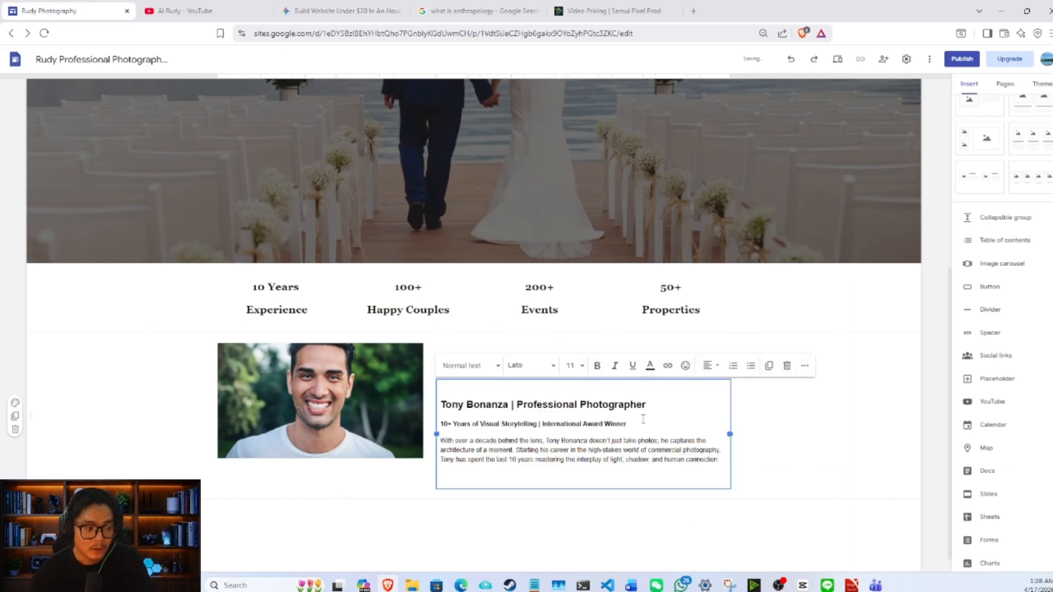
{"action": "left_click", "coordinate": [806, 428]}
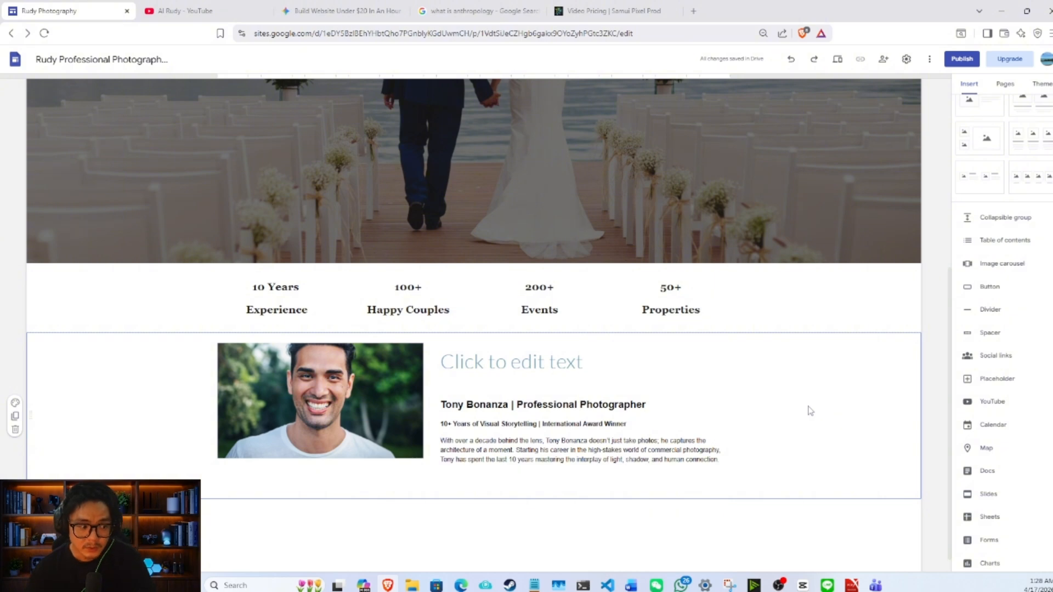
{"action": "left_click", "coordinate": [565, 359]}
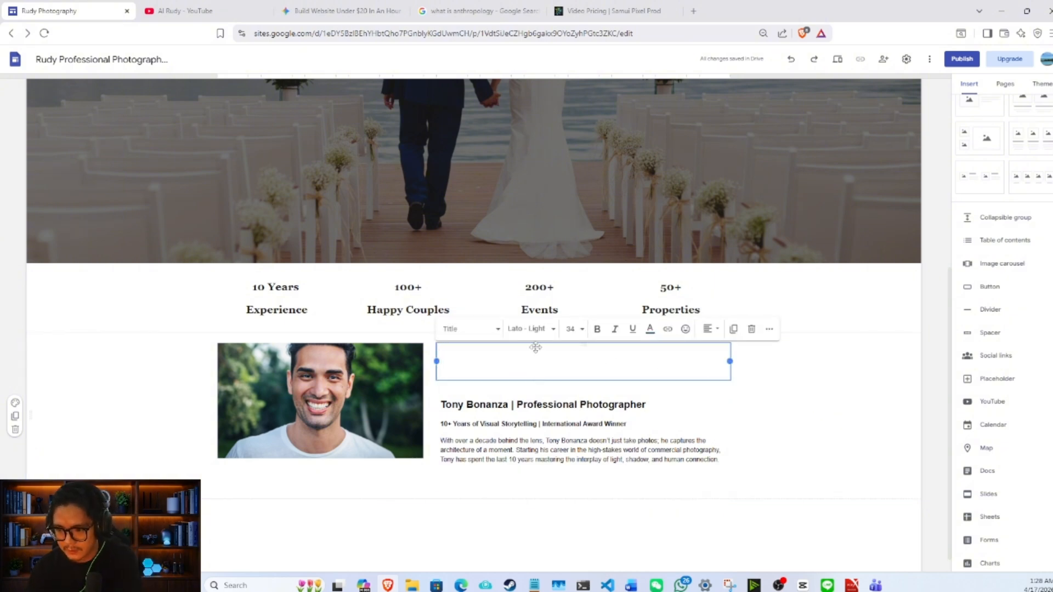
{"action": "left_click", "coordinate": [751, 329]}
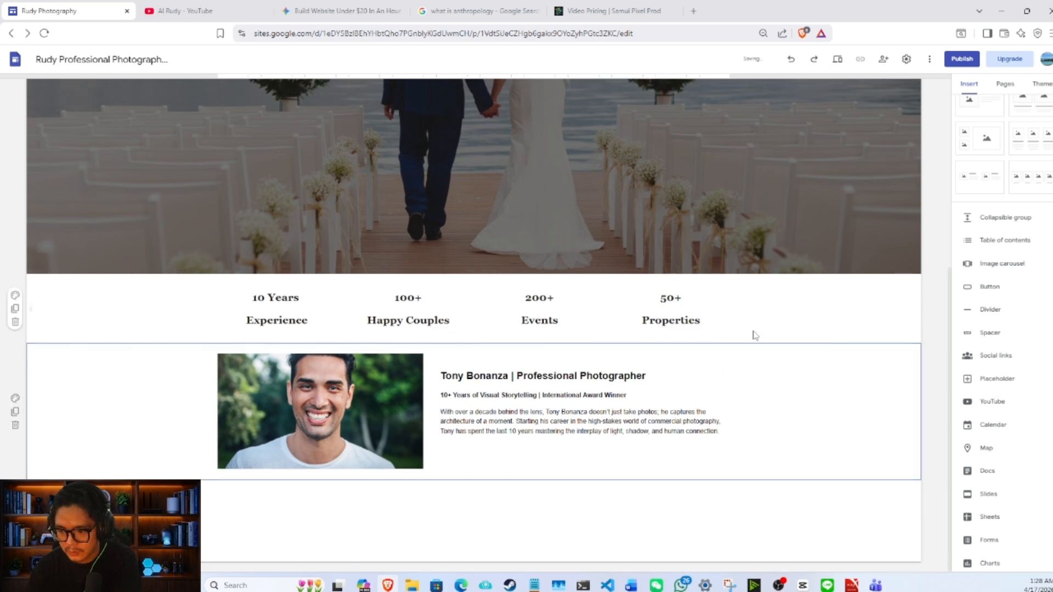
- Replace the portrait with the YouTube video "Day in the Life of a Wedding Photographer | 10-Hour Wedding Day Vlog", placed beside the bio text
{"action": "left_click", "coordinate": [328, 397]}
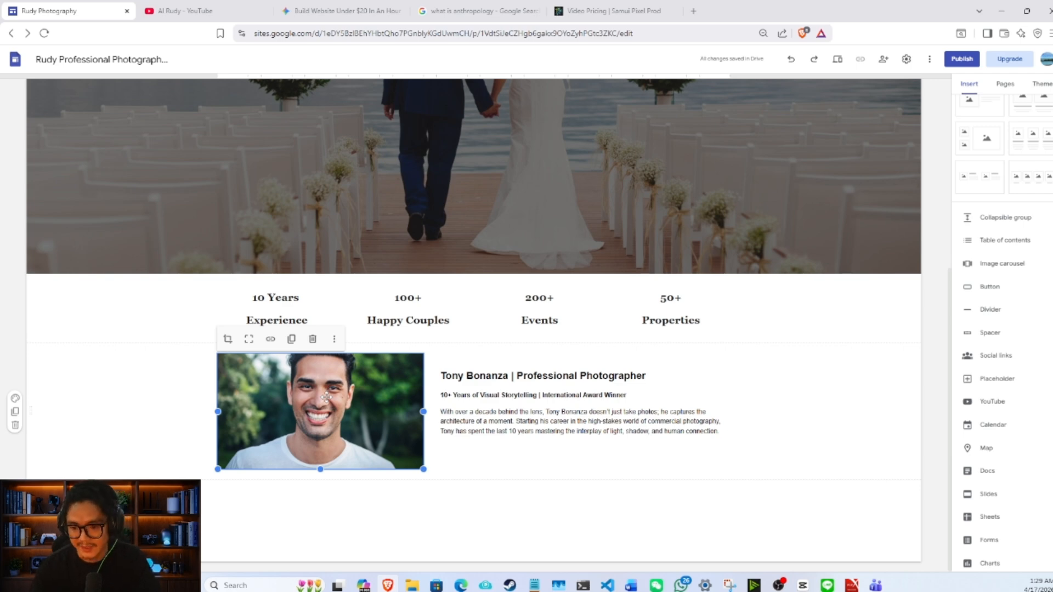
{"action": "key", "text": "Delete"}
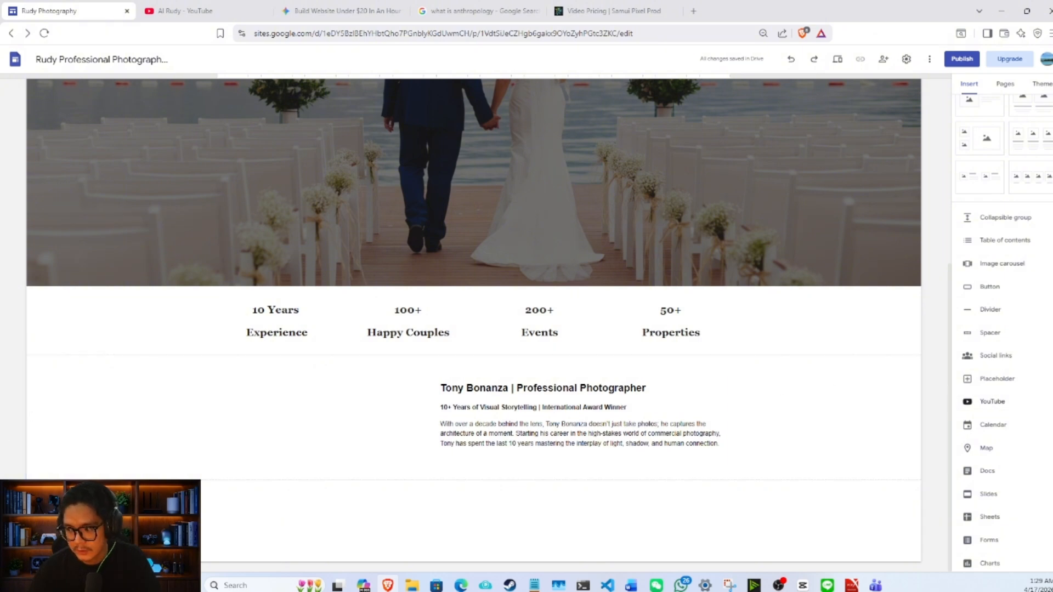
{"action": "left_click", "coordinate": [1016, 412]}
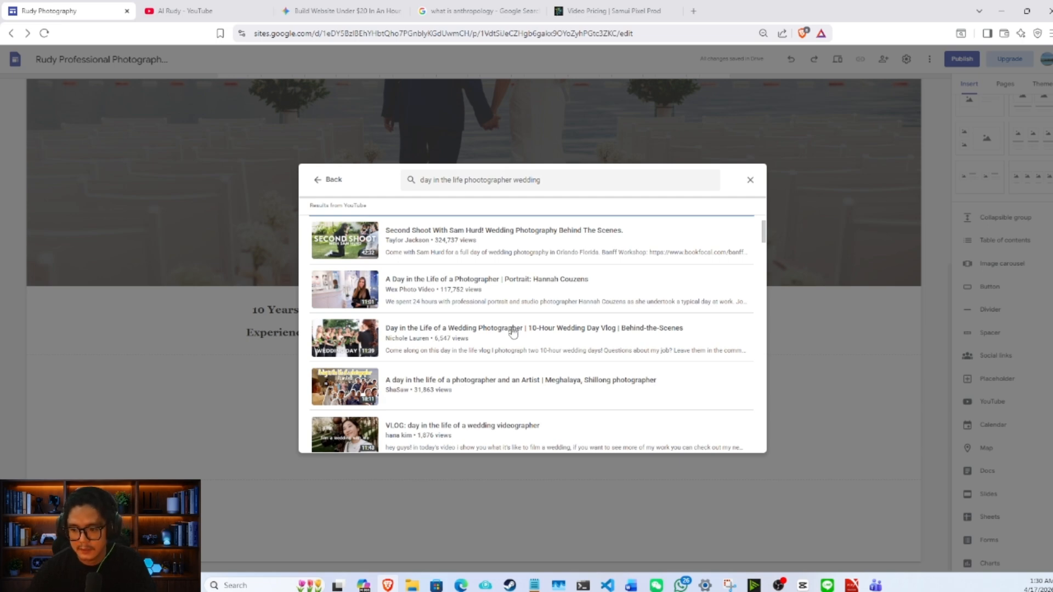
{"action": "left_click", "coordinate": [513, 331]}
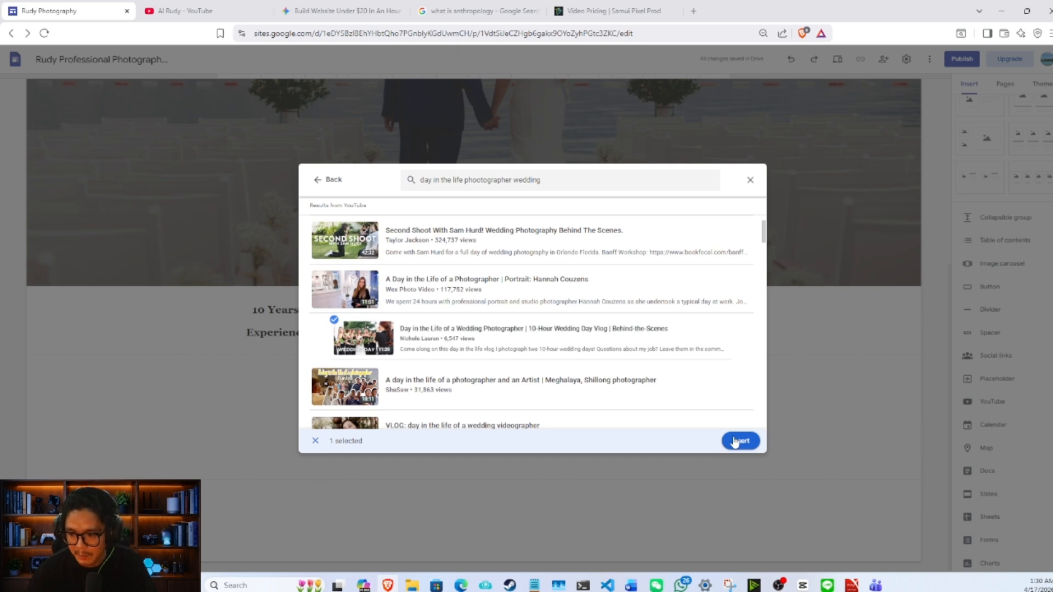
{"action": "left_click", "coordinate": [735, 440]}
{"action": "left_click_drag", "start_coordinate": [383, 340], "coordinate": [251, 192]}
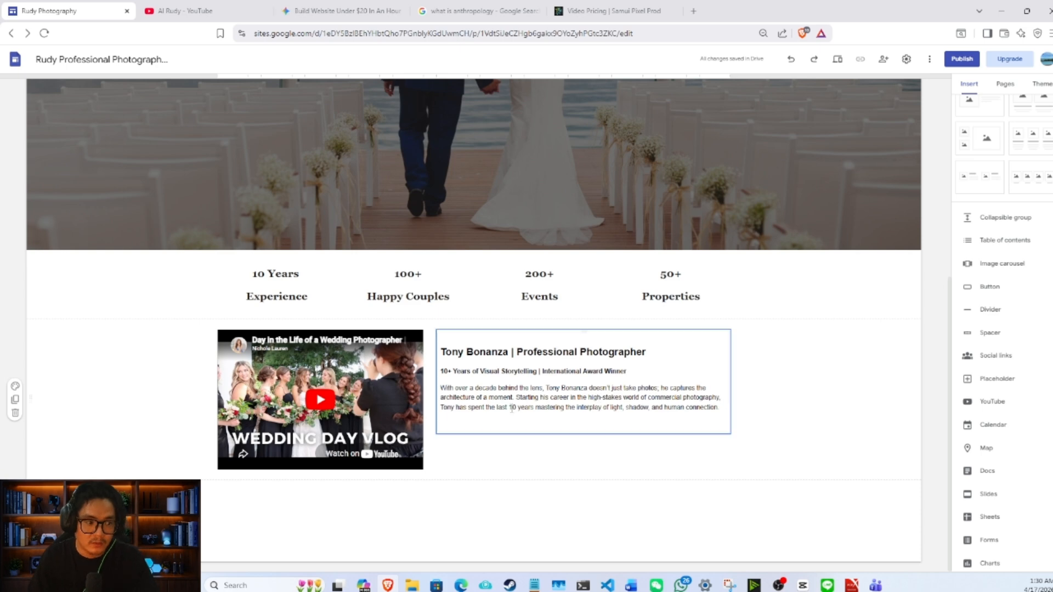
{"action": "left_click", "coordinate": [574, 489]}
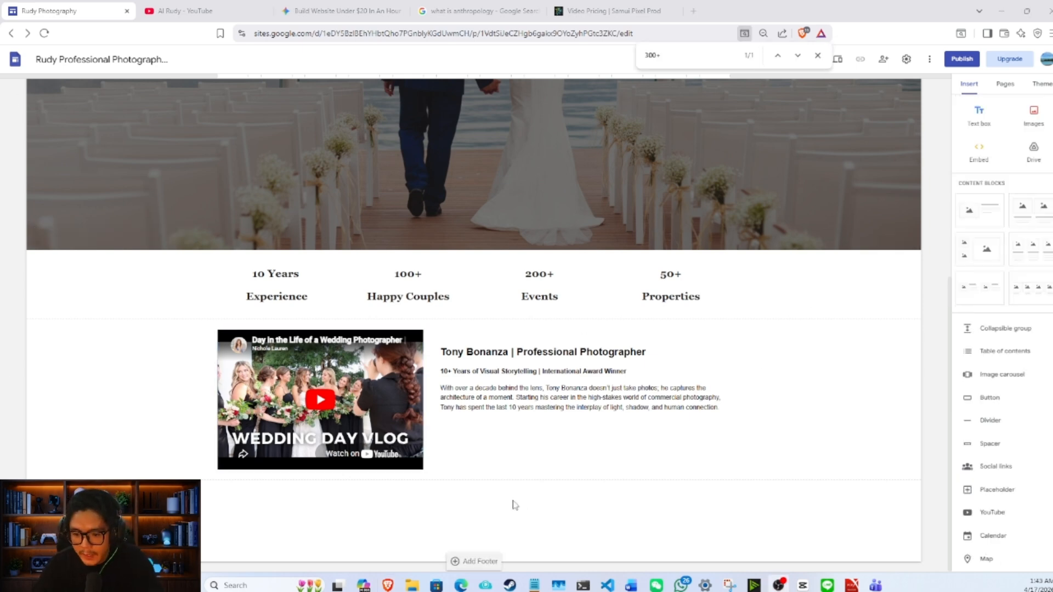
- Add a text box reading "MY PORTFOLIO" below the bio section and format it in centred Georgia at size 18
{"action": "left_click", "coordinate": [979, 116]}
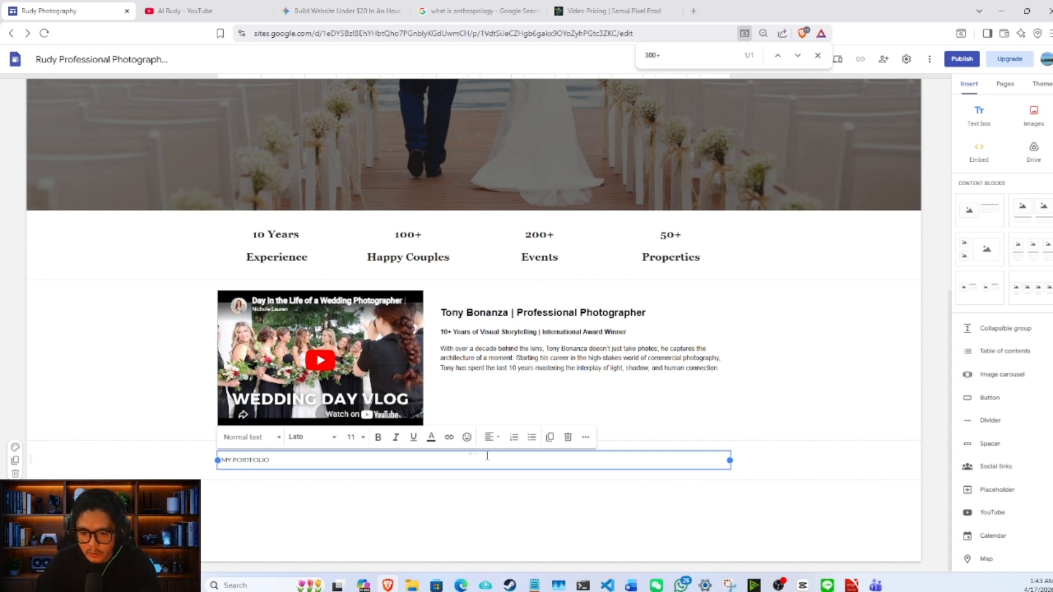
{"action": "triple_click", "coordinate": [327, 464]}
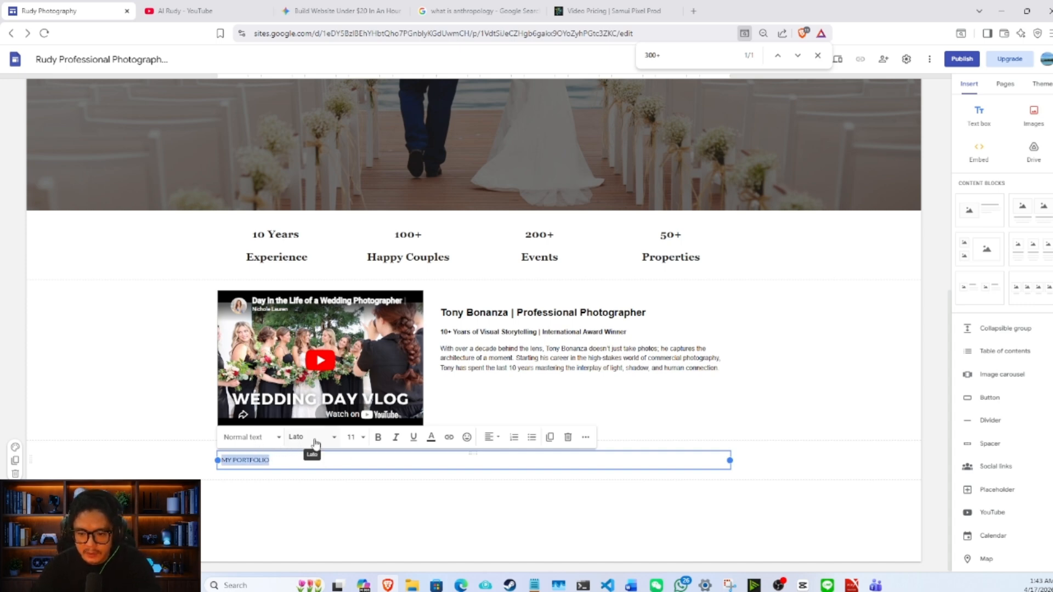
{"action": "left_click", "coordinate": [351, 437]}
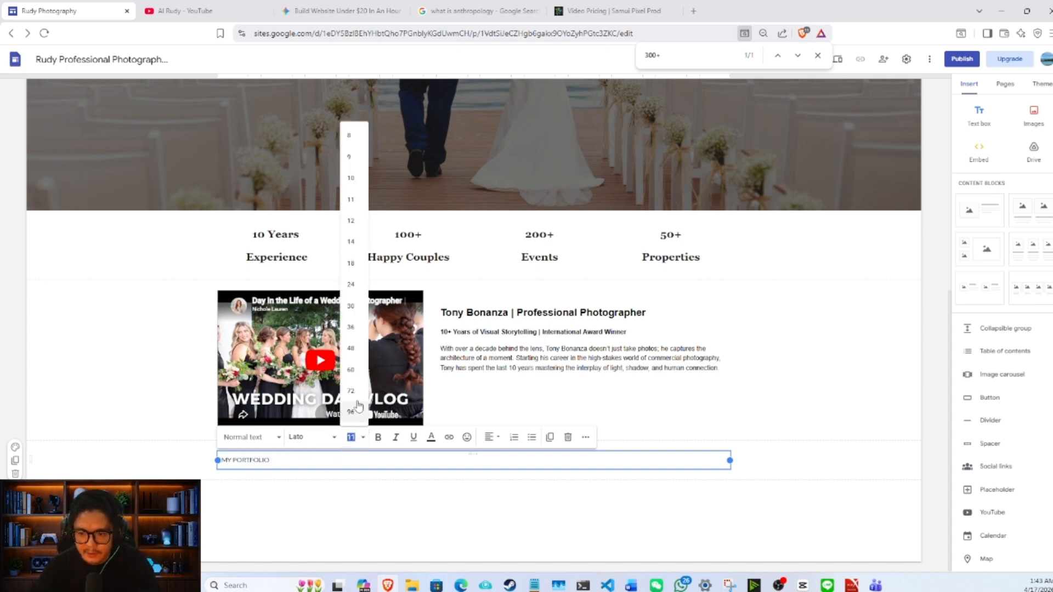
{"action": "left_click", "coordinate": [351, 264]}
{"action": "left_click", "coordinate": [309, 437]}
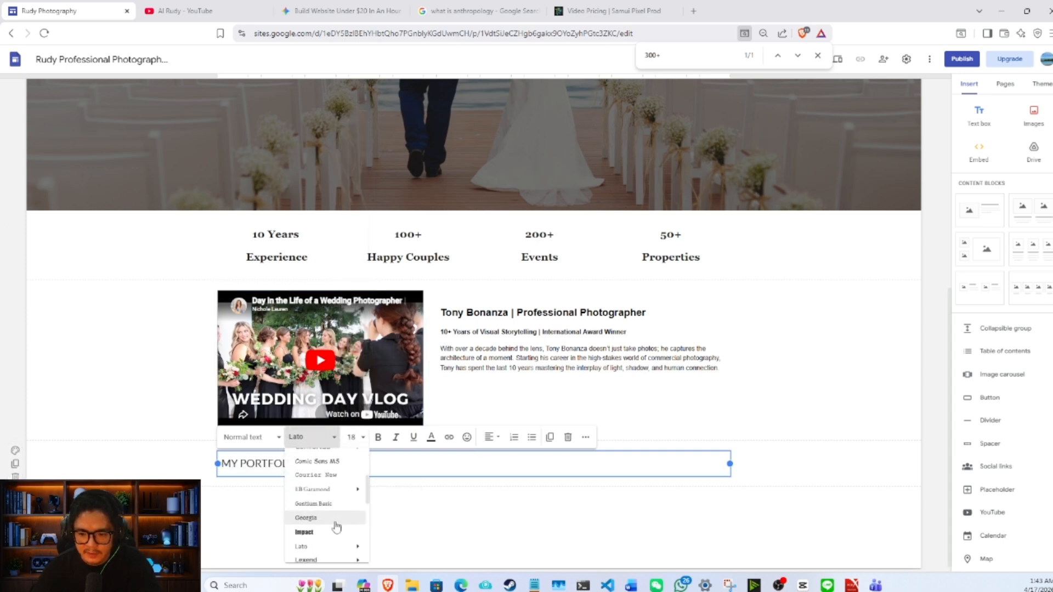
{"action": "left_click", "coordinate": [336, 519]}
{"action": "left_click", "coordinate": [489, 437]}
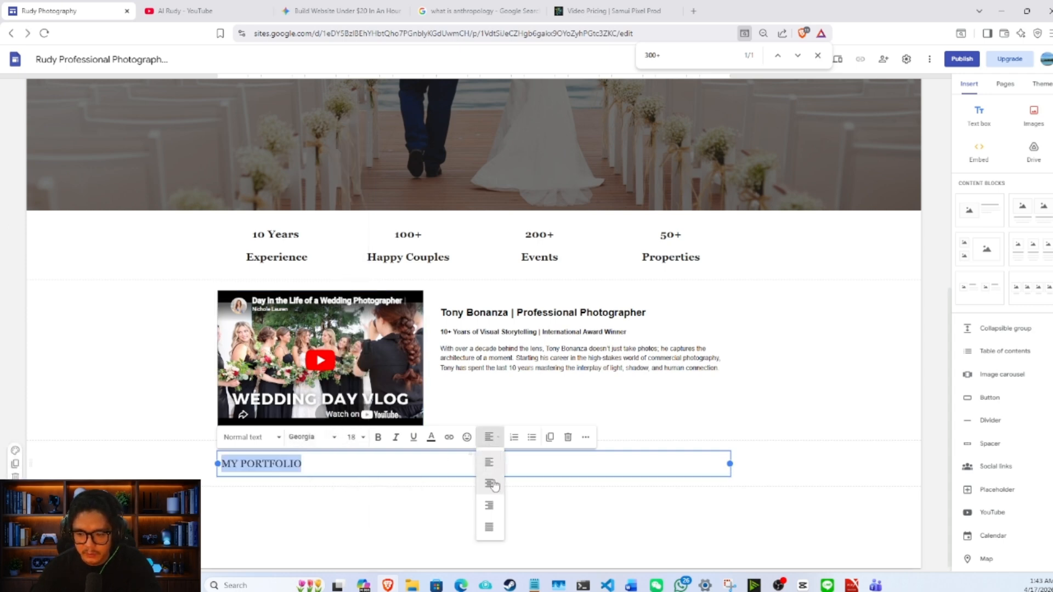
{"action": "left_click", "coordinate": [492, 484]}
{"action": "left_click", "coordinate": [688, 498]}
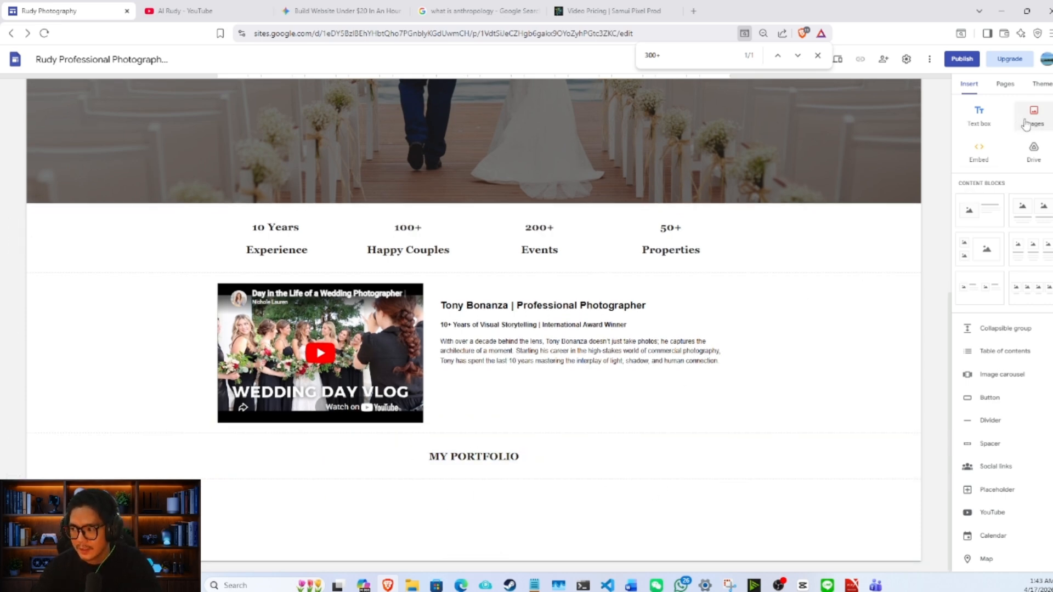
{"action": "scroll", "coordinate": [991, 409], "scroll_direction": "down", "scroll_amount": 2}
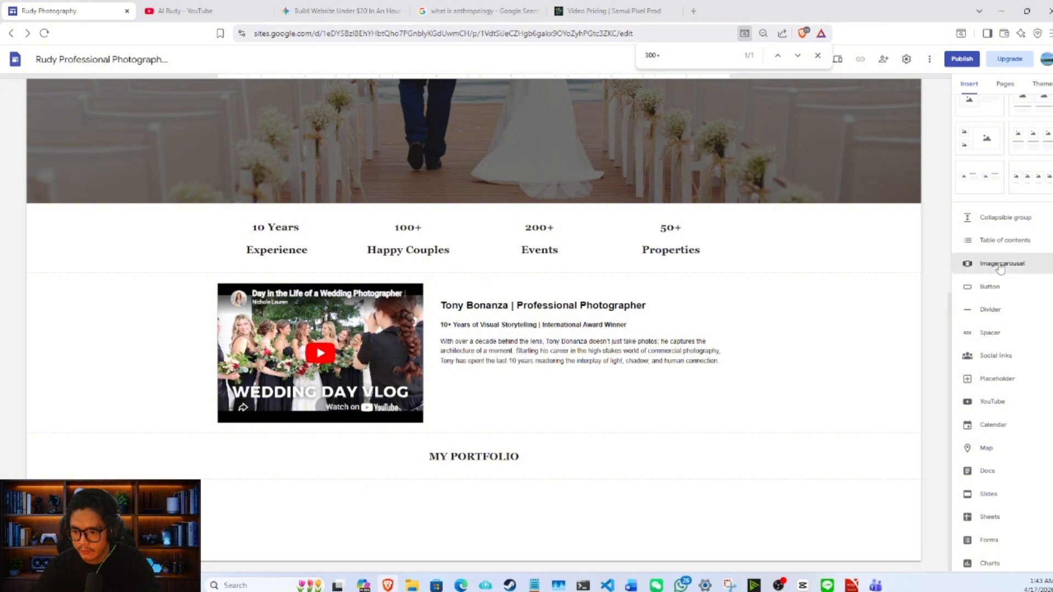
{"action": "left_click", "coordinate": [1002, 265]}
{"action": "left_click", "coordinate": [454, 263]}
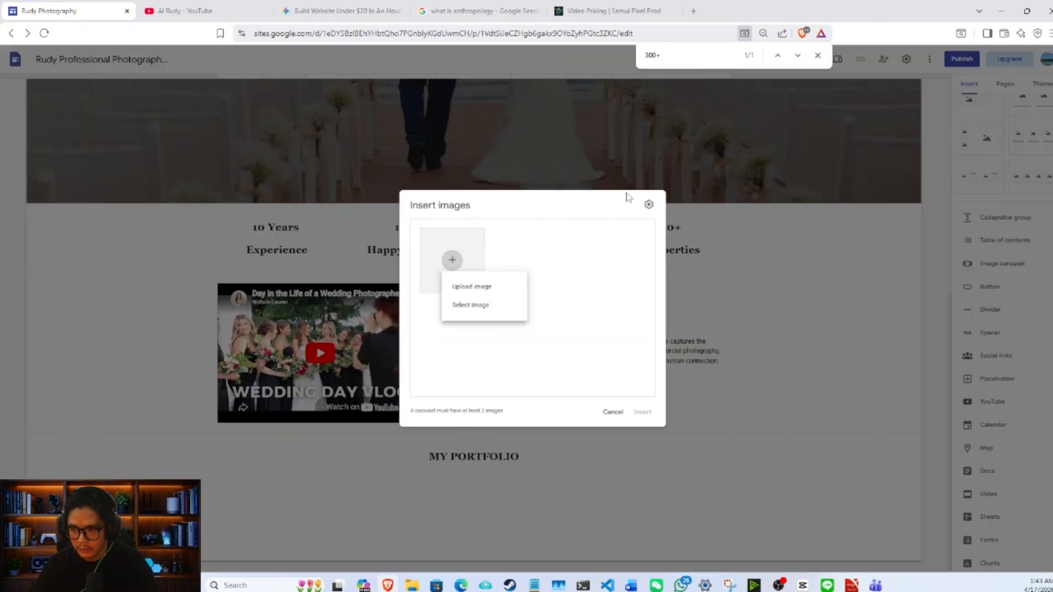
{"action": "left_click", "coordinate": [613, 419]}
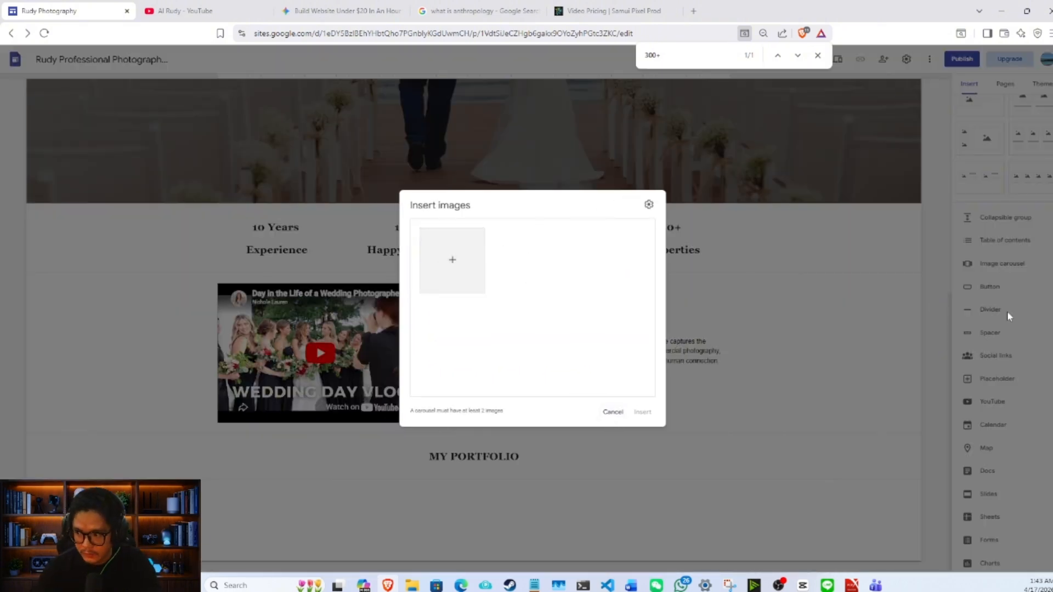
{"action": "left_click", "coordinate": [610, 412]}
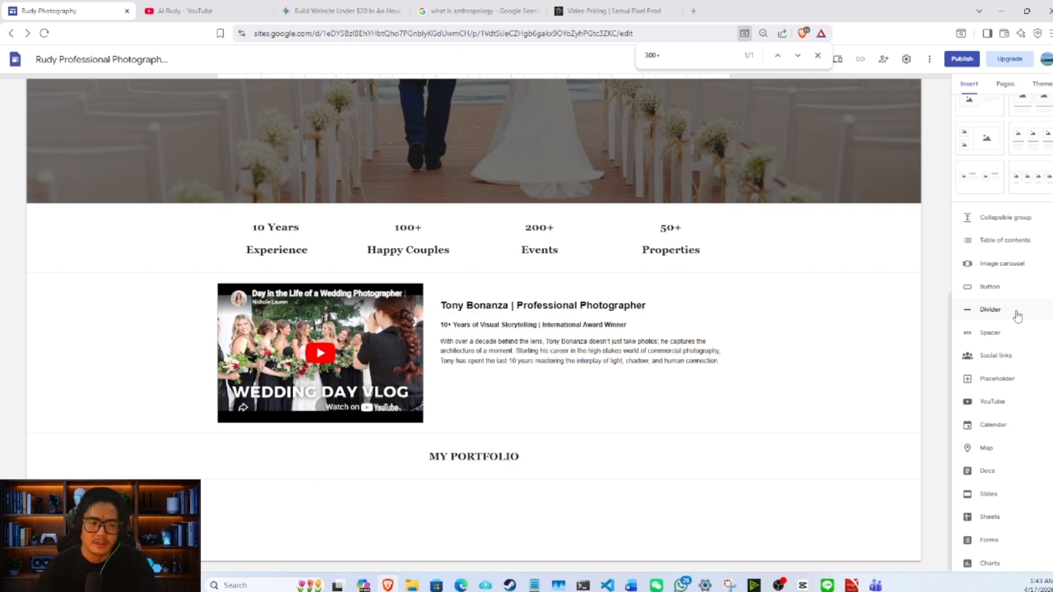
- Insert an image carousel under the portfolio heading, uploading the wedding photos from 16 through the last one in the photographs folder
{"action": "left_click", "coordinate": [1018, 268]}
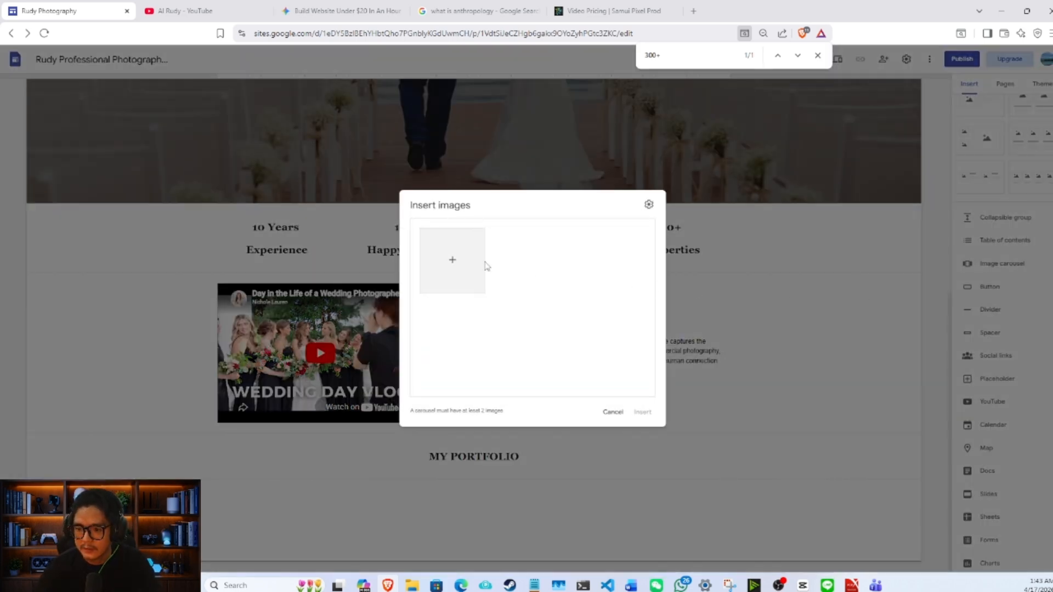
{"action": "left_click", "coordinate": [466, 259]}
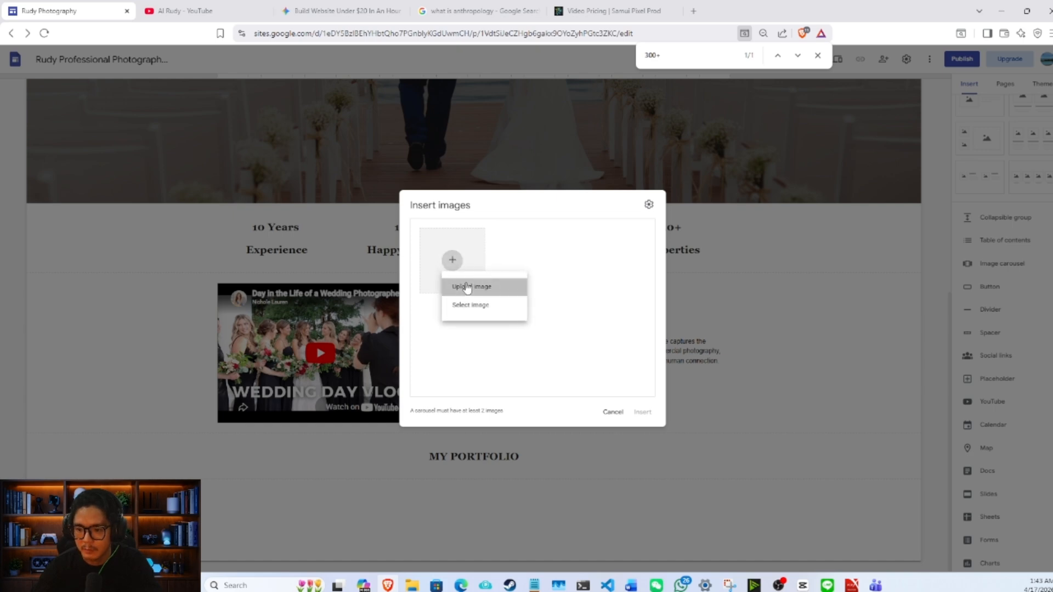
{"action": "left_click", "coordinate": [463, 284]}
{"action": "scroll", "coordinate": [529, 252], "scroll_direction": "down", "scroll_amount": 5}
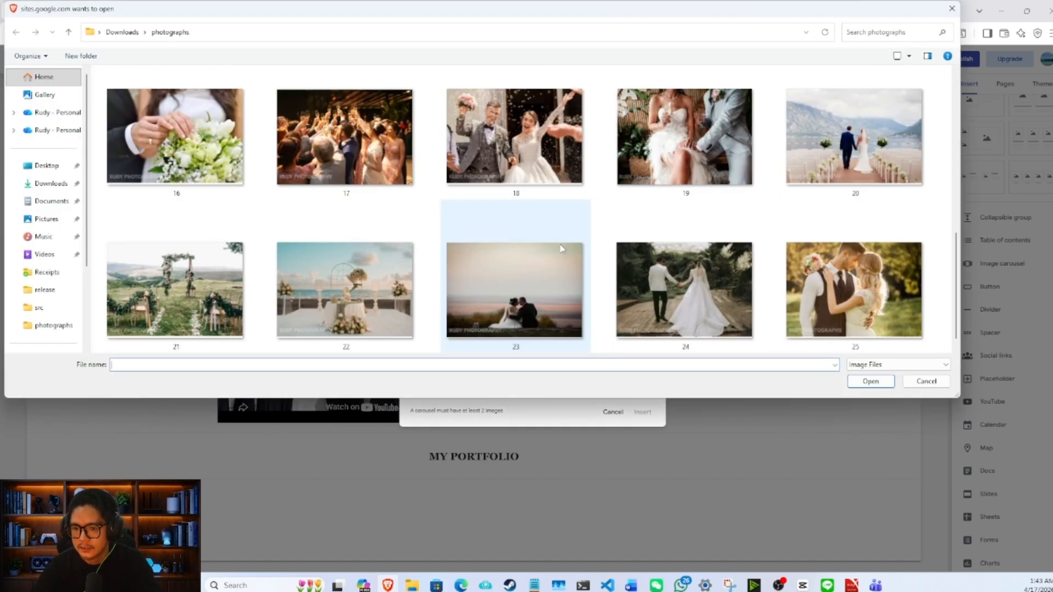
{"action": "scroll", "coordinate": [562, 248], "scroll_direction": "down", "scroll_amount": 1}
{"action": "left_click", "coordinate": [605, 139]}
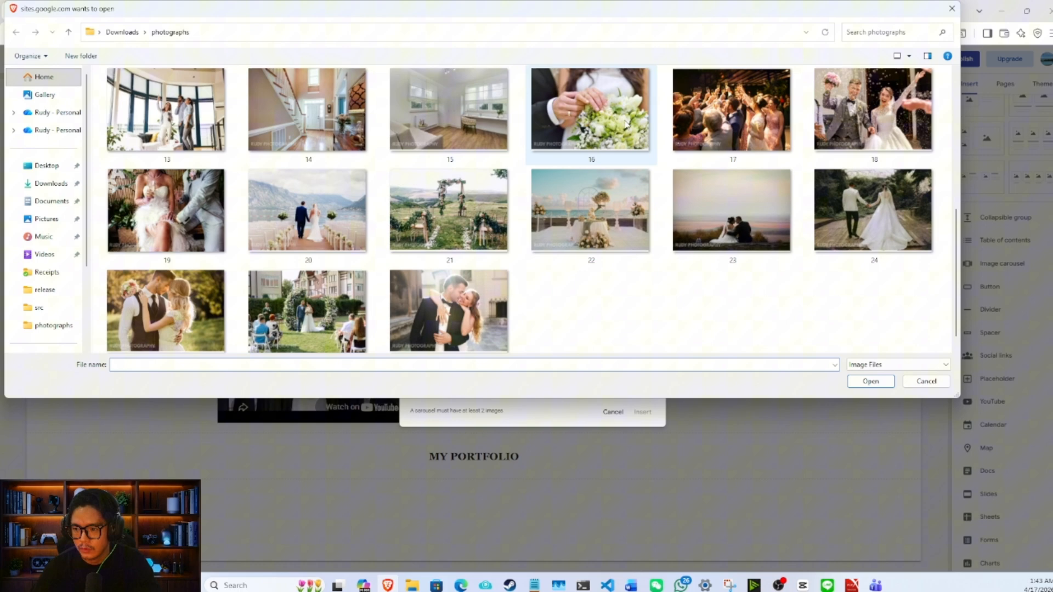
{"action": "left_click", "coordinate": [464, 309], "text": "shift"}
{"action": "left_click", "coordinate": [870, 381]}
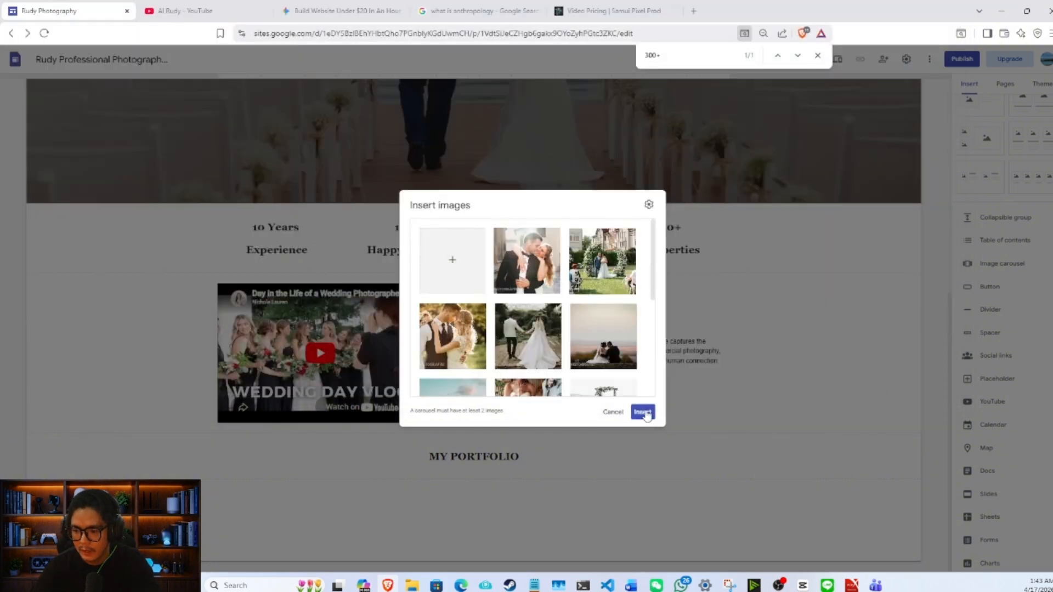
{"action": "left_click", "coordinate": [654, 414]}
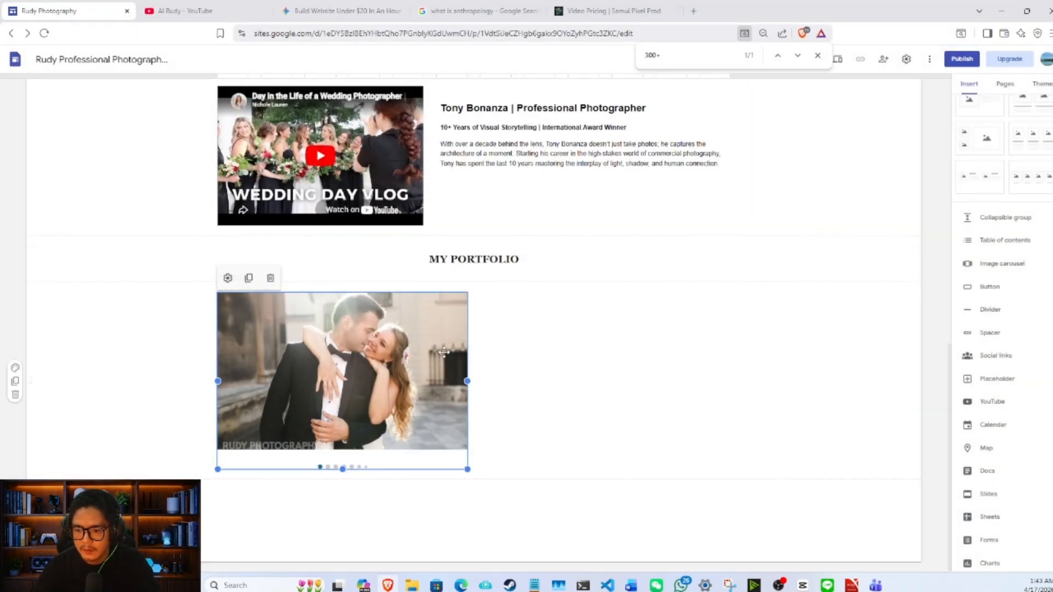
- Stretch the portfolio carousel across the full content column and adjust its height to about three fifths of its width
{"action": "left_click_drag", "start_coordinate": [466, 380], "coordinate": [759, 387]}
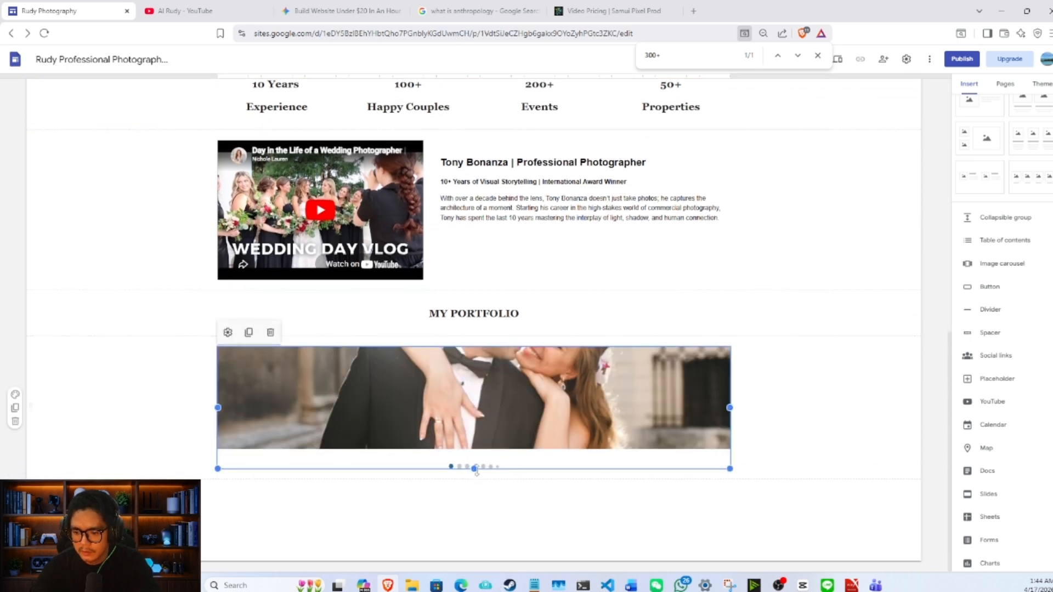
{"action": "left_click_drag", "start_coordinate": [476, 470], "coordinate": [494, 568]}
{"action": "scroll", "coordinate": [494, 451], "scroll_direction": "down", "scroll_amount": 1}
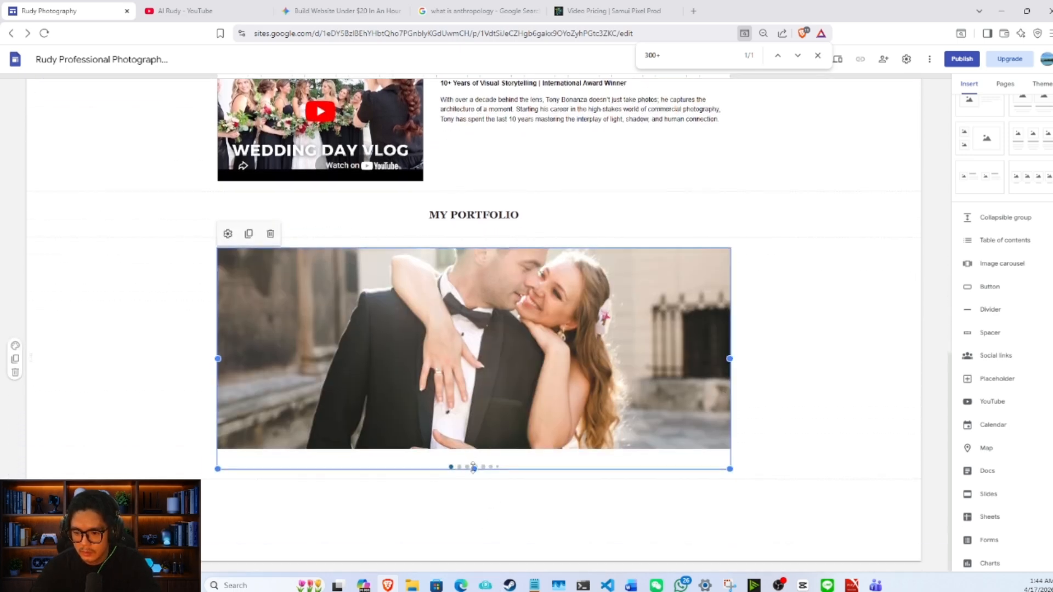
{"action": "left_click_drag", "start_coordinate": [473, 466], "coordinate": [476, 550]}
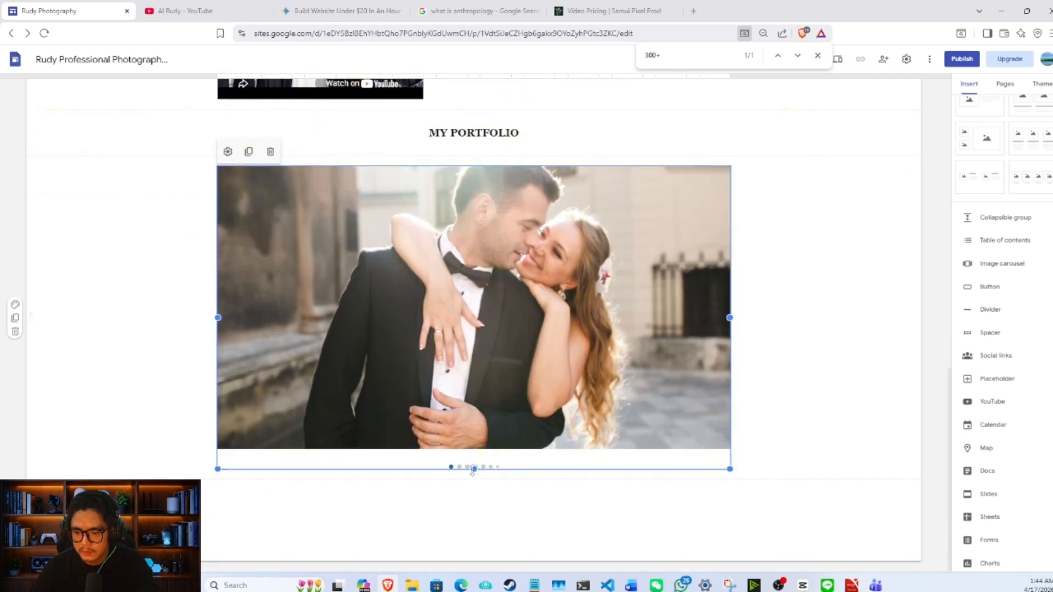
{"action": "left_click_drag", "start_coordinate": [473, 470], "coordinate": [479, 539]}
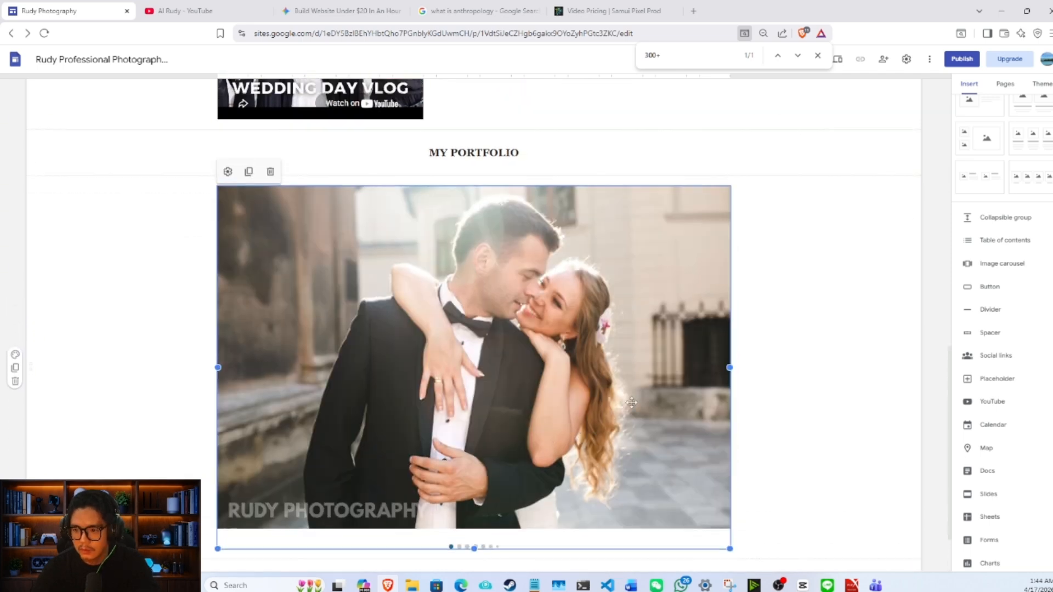
{"action": "mouse_move", "coordinate": [729, 403]}
{"action": "left_mouse_down"}
{"action": "mouse_move", "coordinate": [815, 404]}
{"action": "mouse_move", "coordinate": [729, 404]}
{"action": "left_mouse_up"}
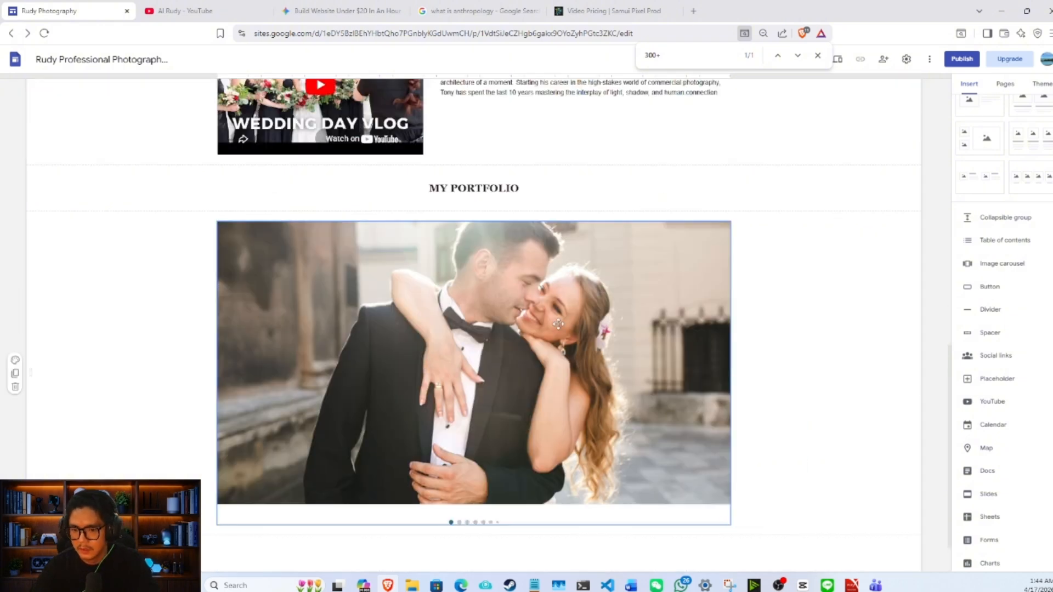
{"action": "left_click_drag", "start_coordinate": [558, 323], "coordinate": [542, 306]}
{"action": "left_click", "coordinate": [646, 189]}
{"action": "left_click", "coordinate": [701, 329]}
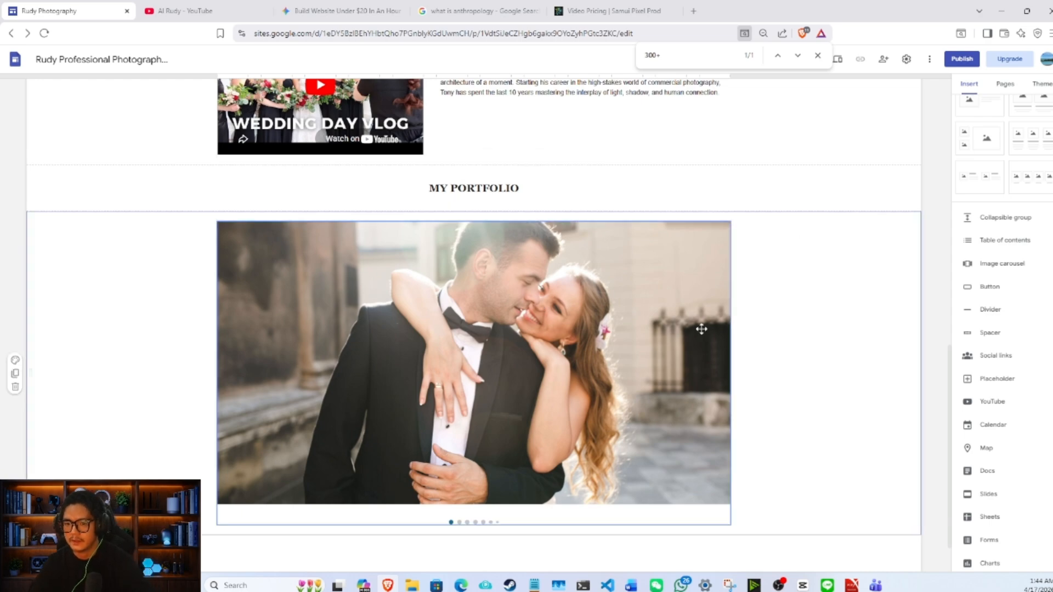
- Review the page layout from the header to the portfolio at reduced zoom, return to 75% zoom, and select the carousel
{"action": "key", "text": "ctrl+minus"}
{"action": "key", "text": "ctrl+minus"}
{"action": "scroll", "coordinate": [709, 331], "scroll_direction": "up", "scroll_amount": 5}
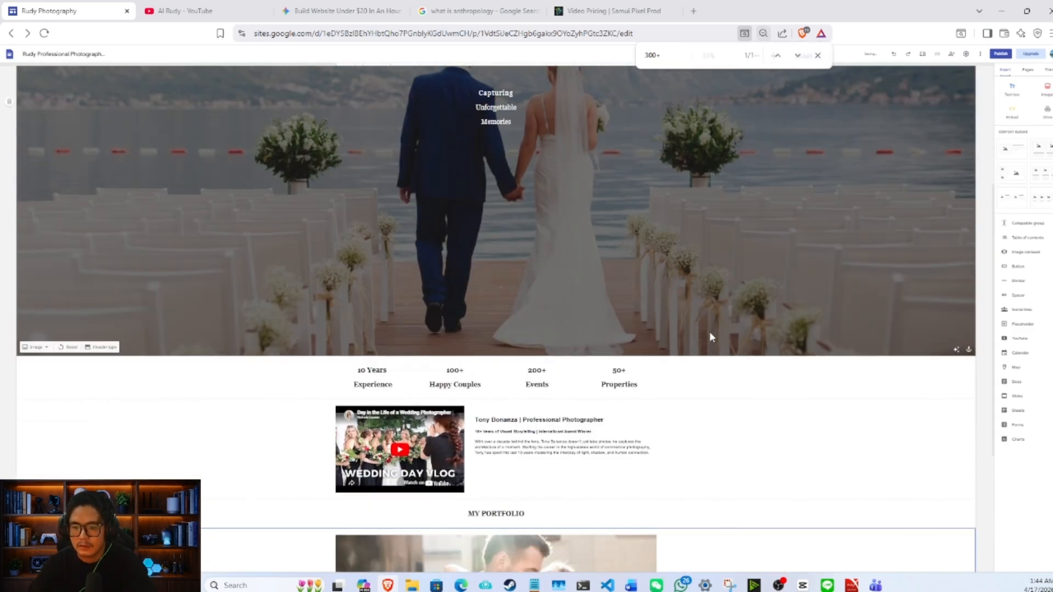
{"action": "key", "text": "ctrl+plus"}
{"action": "scroll", "coordinate": [710, 324], "scroll_direction": "down", "scroll_amount": 5}
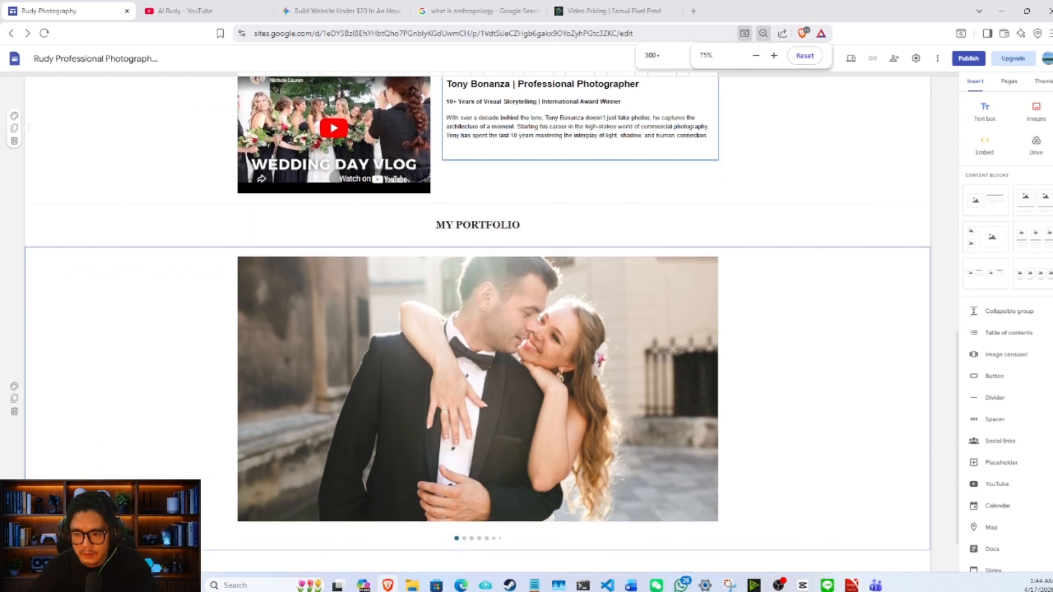
{"action": "scroll", "coordinate": [706, 333], "scroll_direction": "down", "scroll_amount": 1}
{"action": "left_click", "coordinate": [673, 380]}
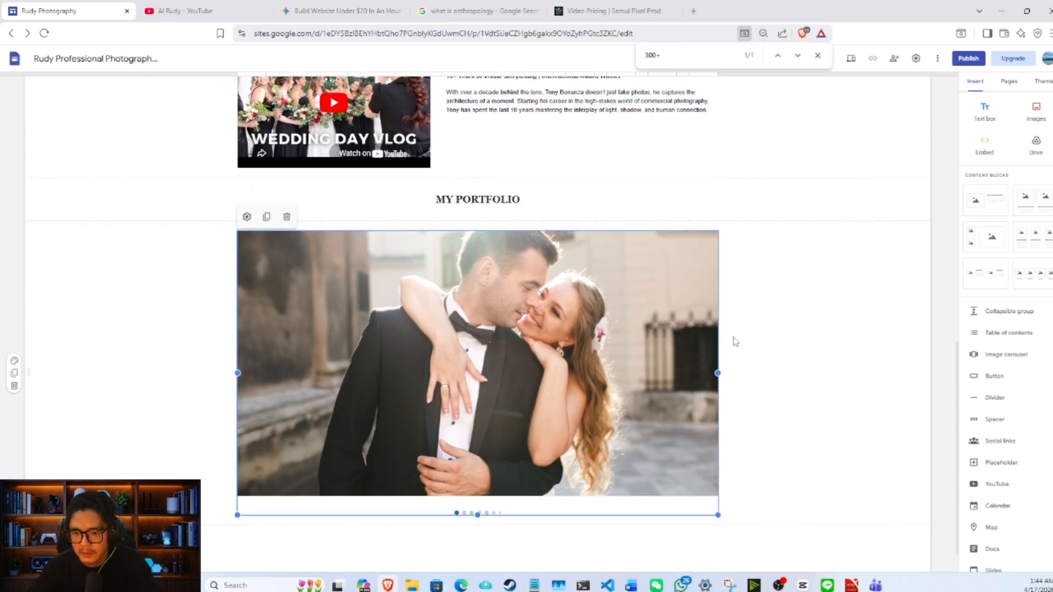
- Add a text box reading "Wedding Photography" between the MY PORTFOLIO heading and the carousel, and set its font to Georgia
{"action": "left_click", "coordinate": [196, 256]}
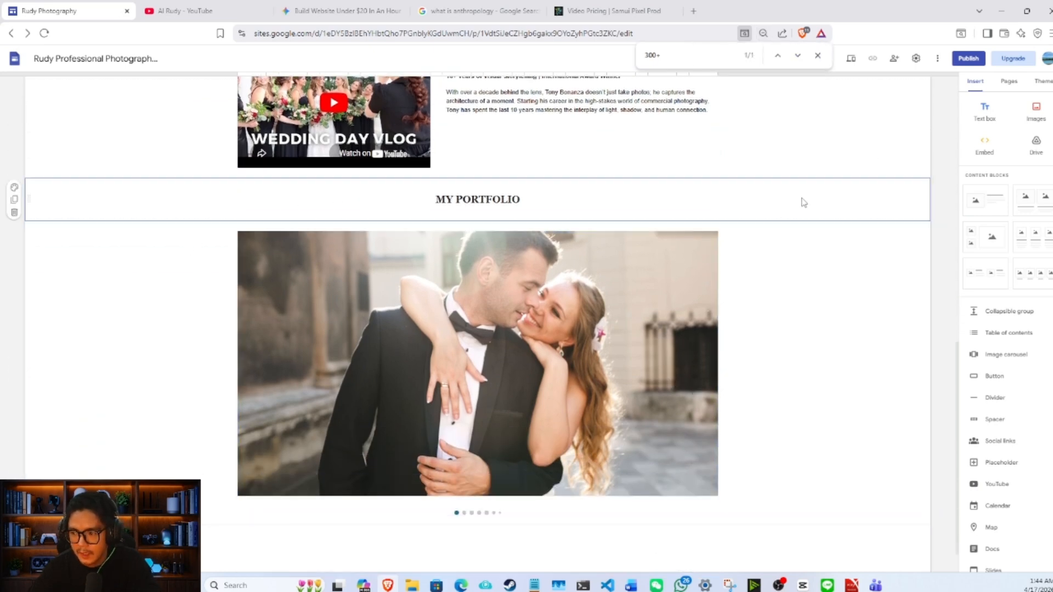
{"action": "left_click", "coordinate": [984, 112]}
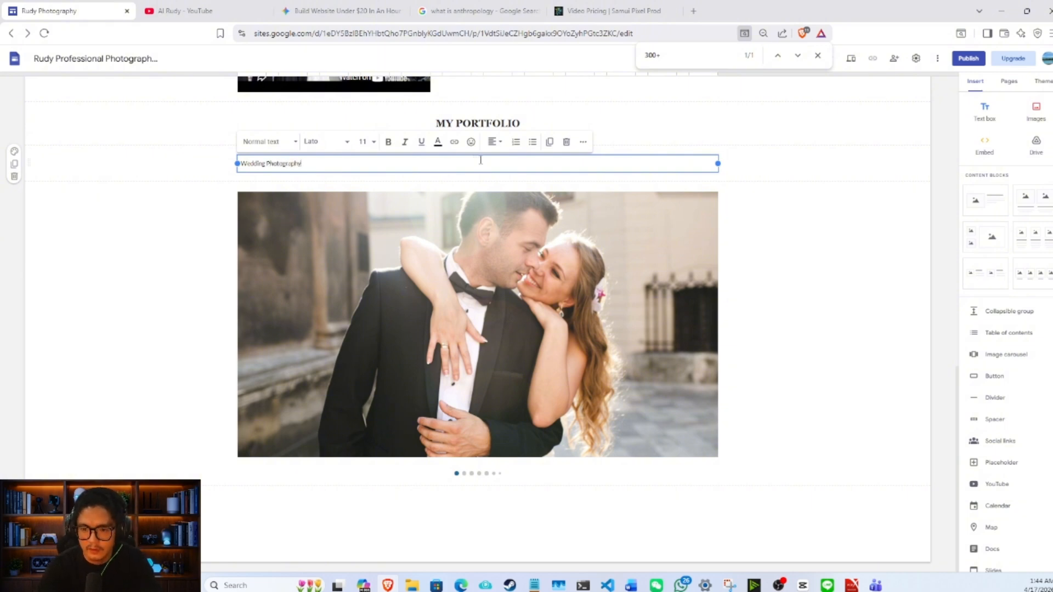
{"action": "triple_click", "coordinate": [481, 159]}
{"action": "left_click", "coordinate": [326, 141]}
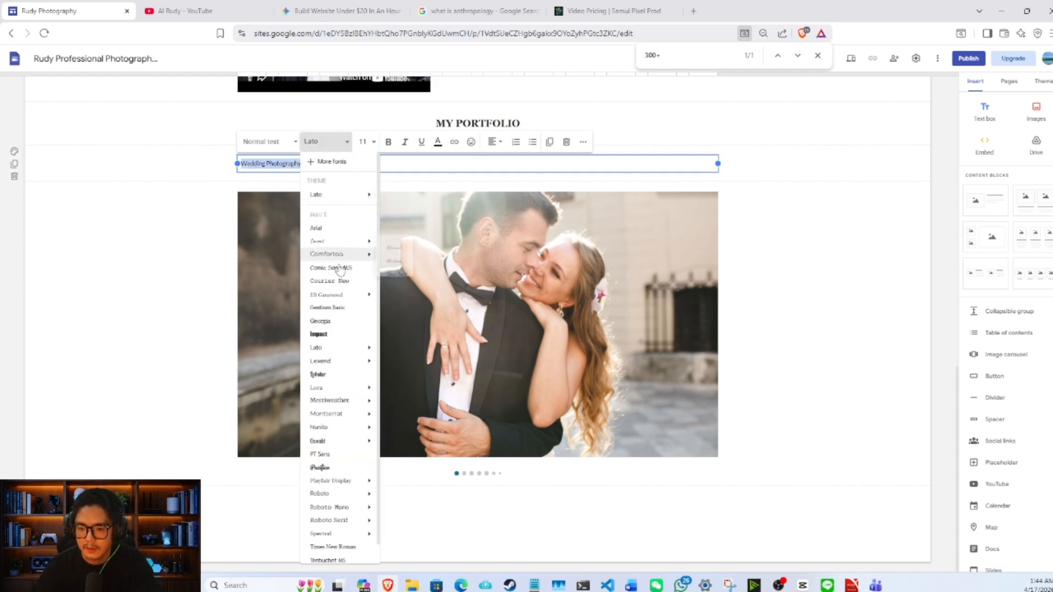
{"action": "left_click", "coordinate": [487, 152]}
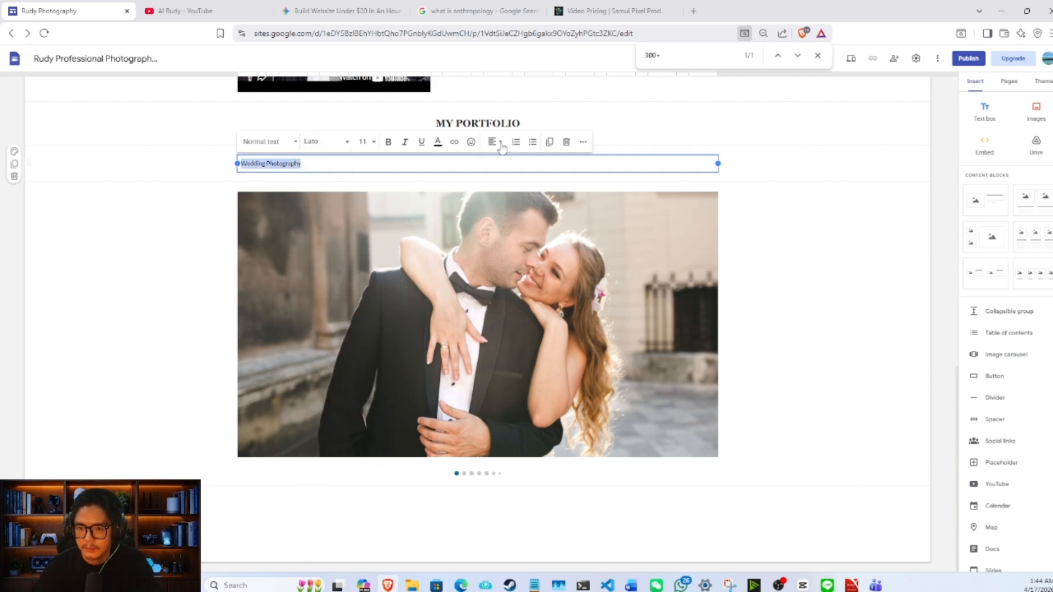
{"action": "left_click", "coordinate": [325, 140]}
{"action": "left_click", "coordinate": [324, 320]}
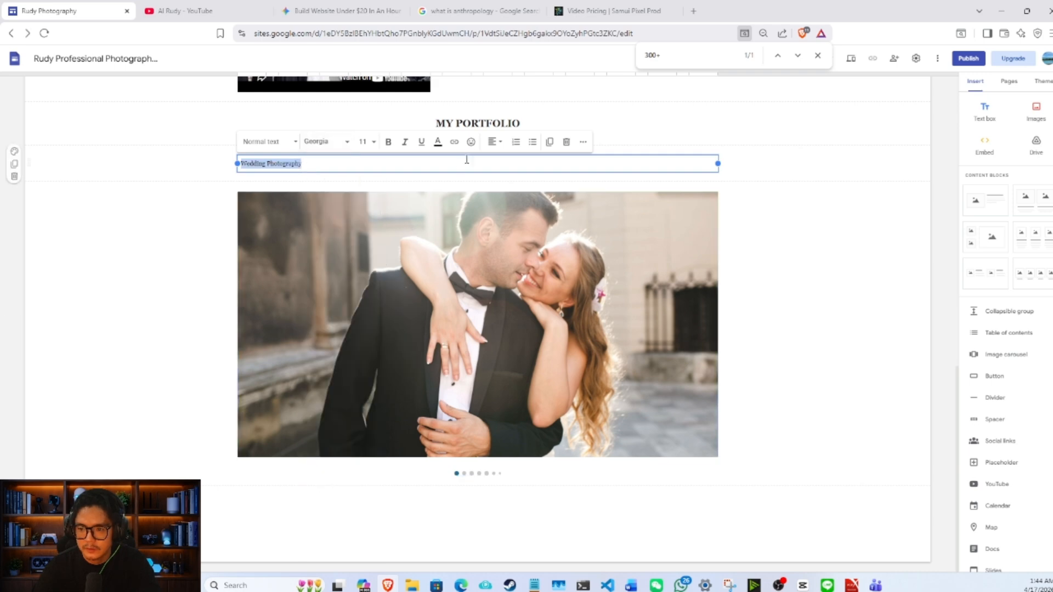
- Centre the "Wedding Photography" subheading and set its font size to 14
{"action": "left_click", "coordinate": [492, 142]}
{"action": "left_click", "coordinate": [494, 189]}
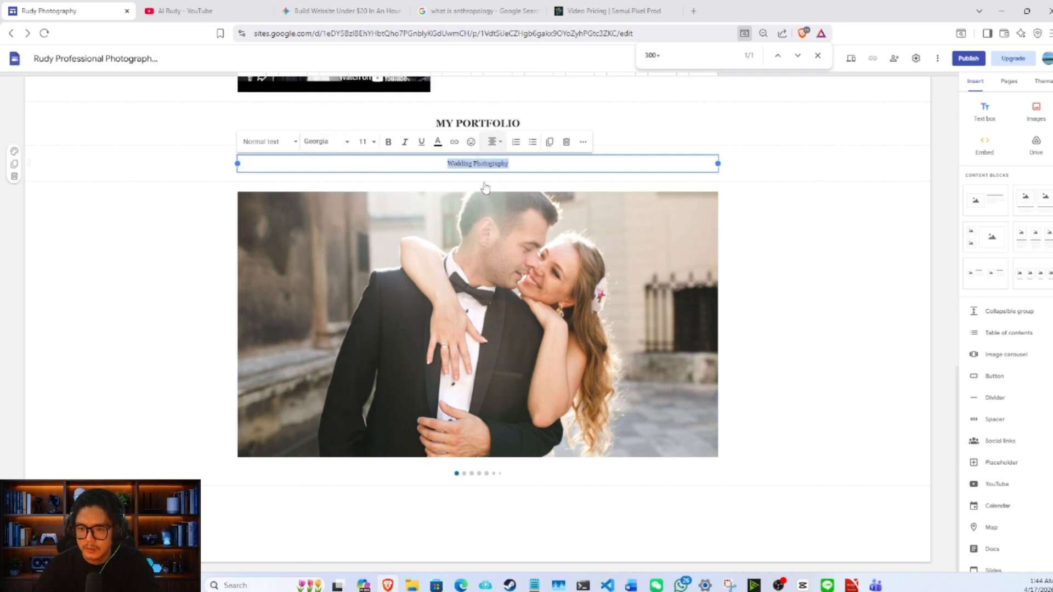
{"action": "left_click", "coordinate": [363, 141]}
{"action": "left_click", "coordinate": [362, 264]}
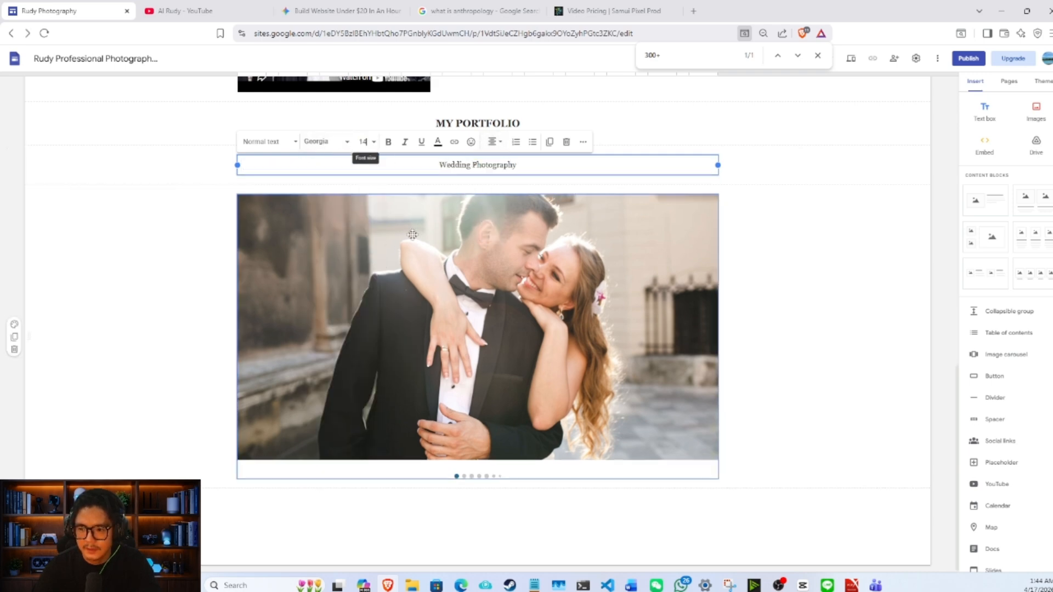
{"action": "left_click", "coordinate": [786, 248]}
{"action": "scroll", "coordinate": [811, 286], "scroll_direction": "up", "scroll_amount": 2}
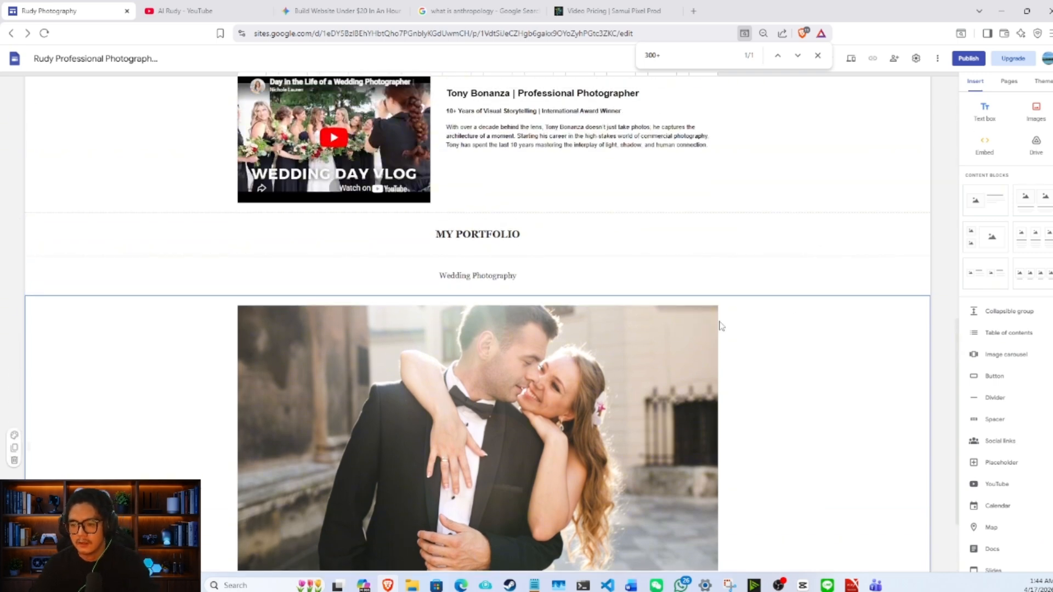
- Close the page search bar and preview the site from the cover header down to the portfolio section
{"action": "left_click", "coordinate": [697, 382]}
{"action": "scroll", "coordinate": [697, 382], "scroll_direction": "down", "scroll_amount": 2}
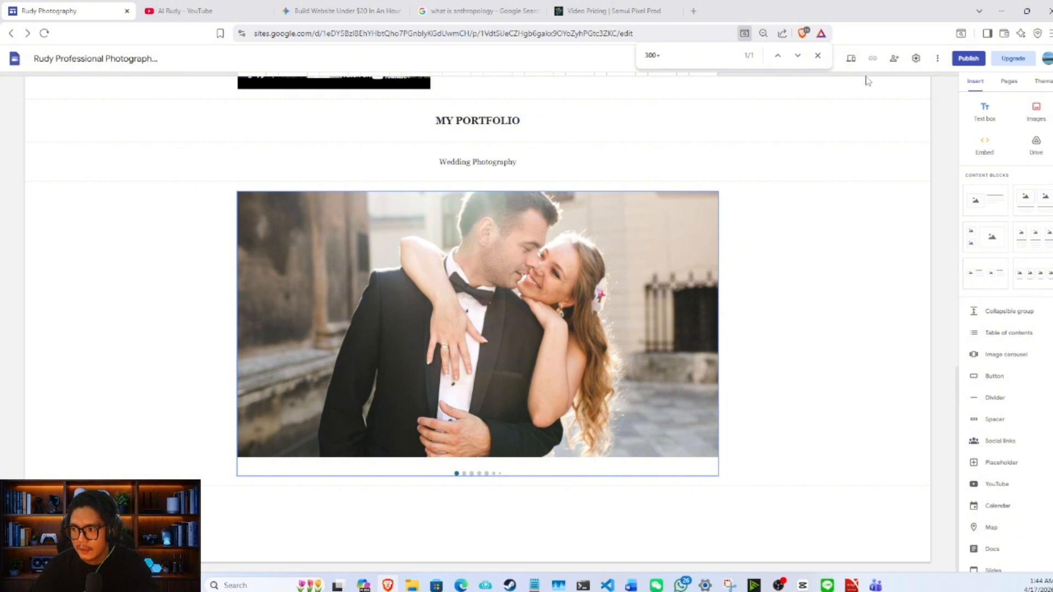
{"action": "left_click", "coordinate": [820, 58]}
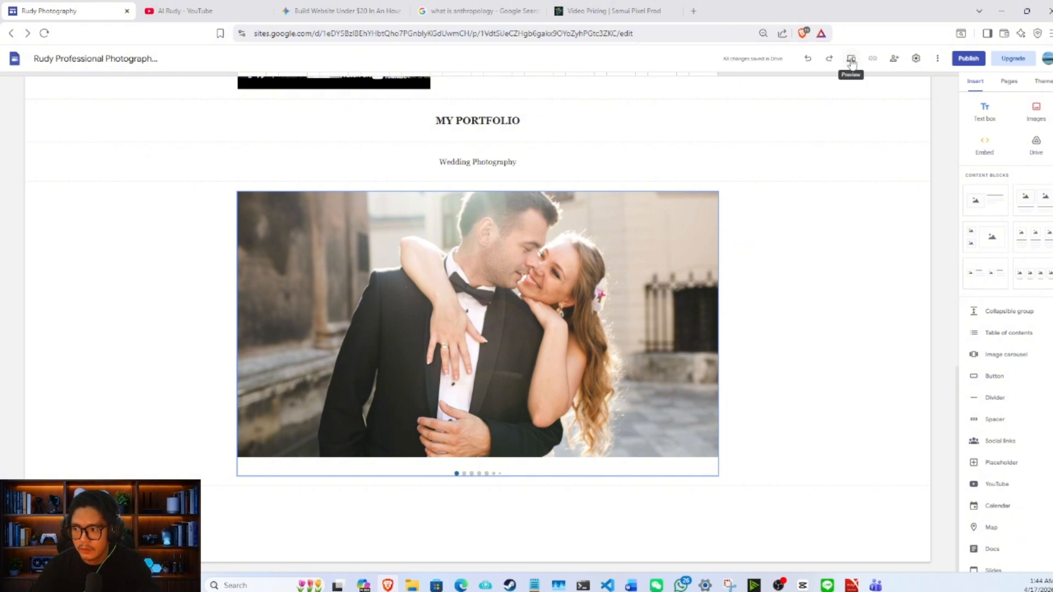
{"action": "left_click", "coordinate": [851, 59]}
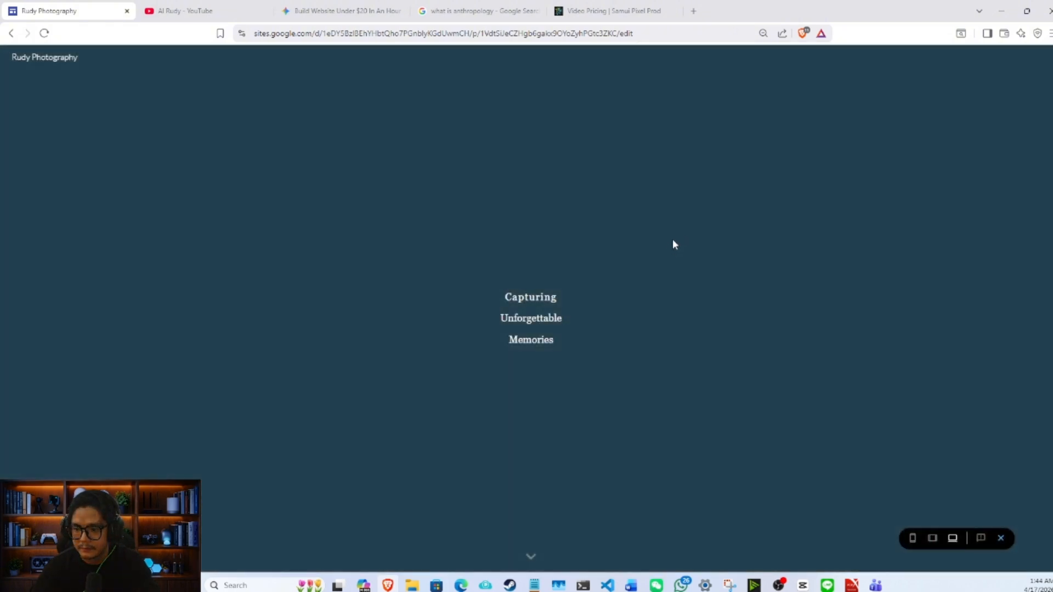
{"action": "scroll", "coordinate": [626, 282], "scroll_direction": "down", "scroll_amount": 7}
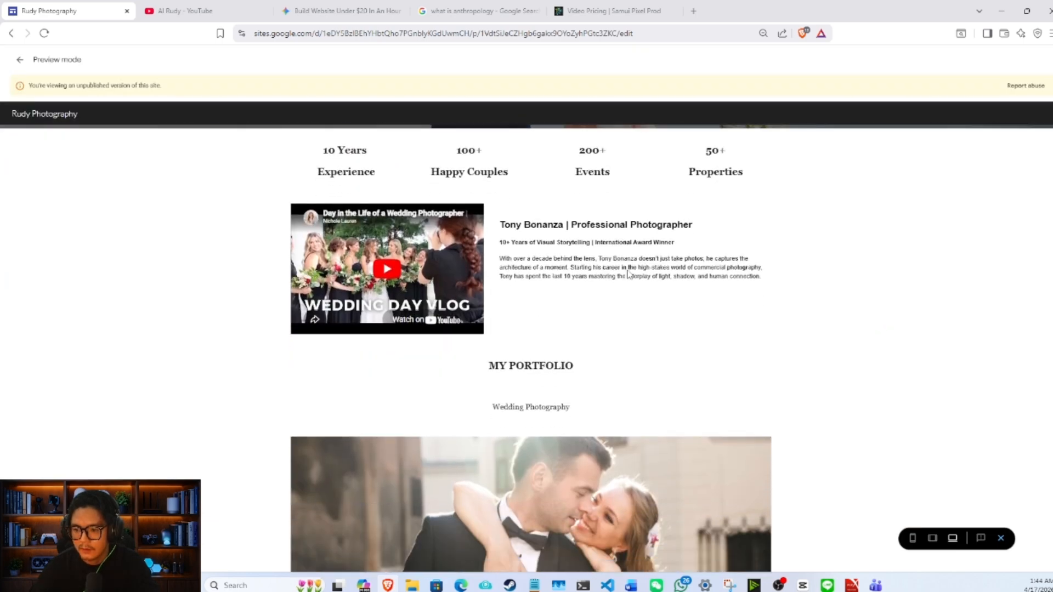
{"action": "scroll", "coordinate": [627, 271], "scroll_direction": "down", "scroll_amount": 3}
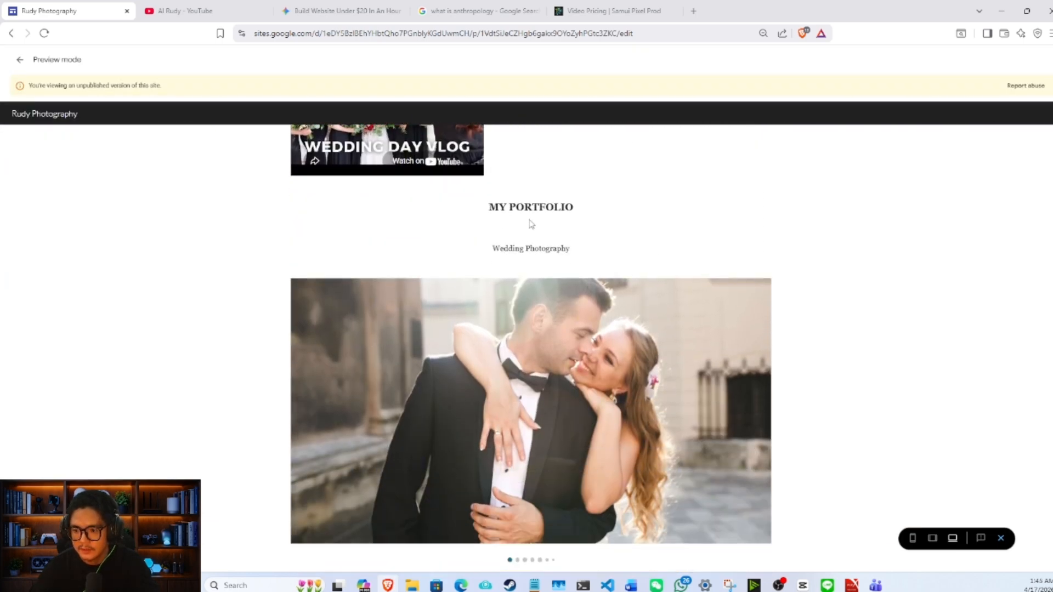
- Browse through the wedding carousel images in the preview and return to the editor
{"action": "left_click", "coordinate": [756, 405]}
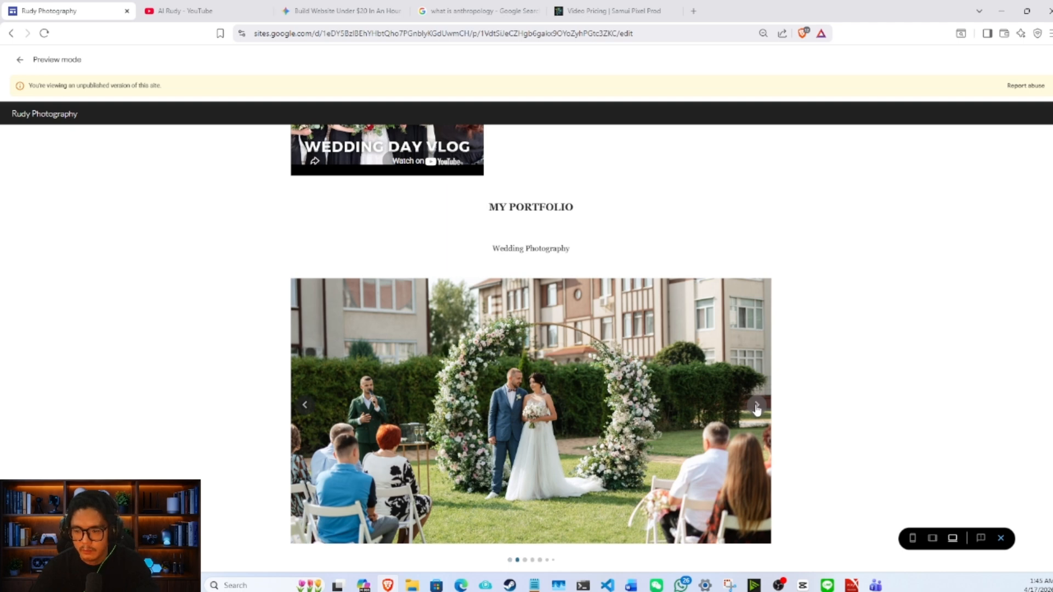
{"action": "left_click", "coordinate": [756, 409]}
{"action": "left_click", "coordinate": [757, 408]}
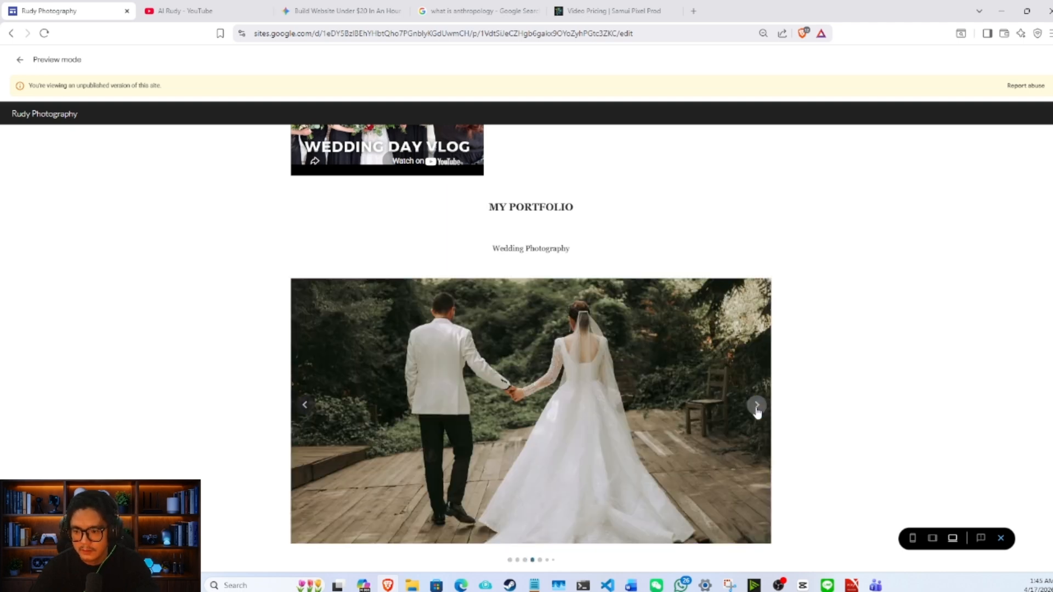
{"action": "left_click", "coordinate": [756, 409]}
{"action": "left_click", "coordinate": [757, 409]}
{"action": "left_click", "coordinate": [757, 408]}
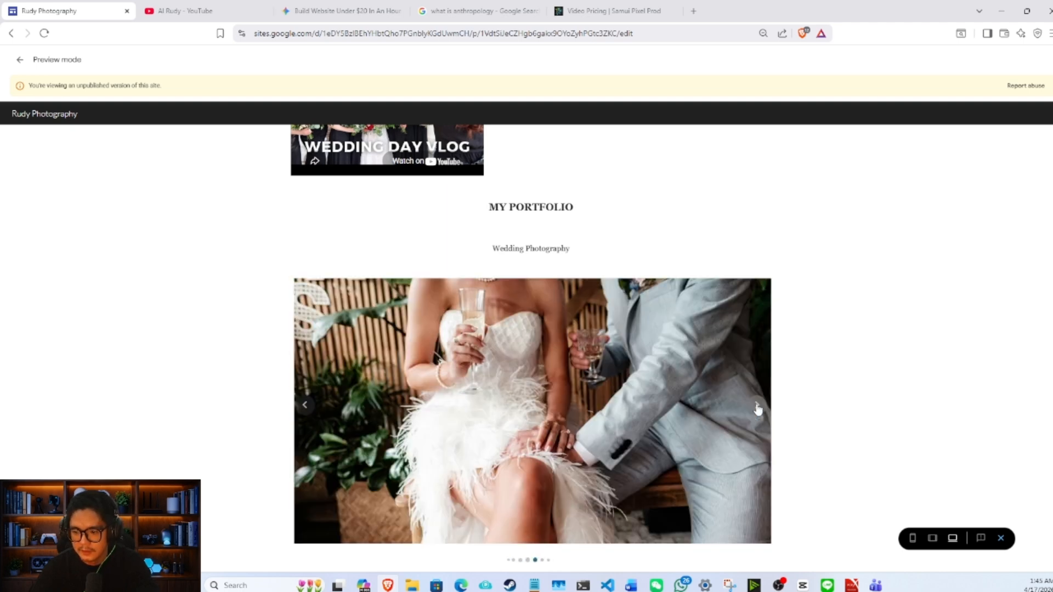
{"action": "left_click", "coordinate": [757, 408]}
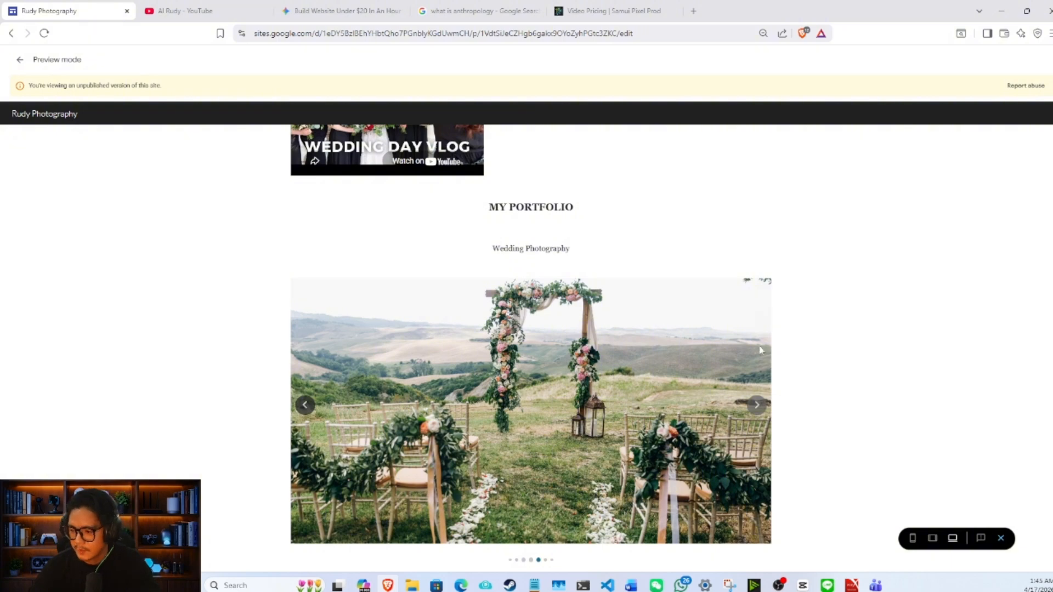
{"action": "left_click", "coordinate": [1003, 539]}
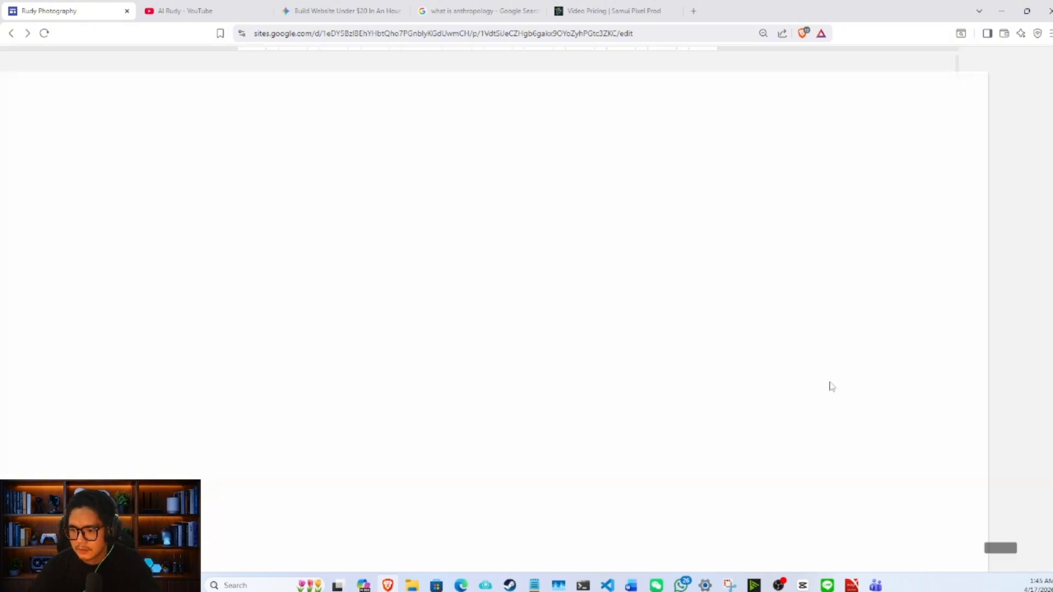
- Duplicate the "Wedding Photography" subheading section and move the copy below the wedding carousel
{"action": "scroll", "coordinate": [633, 253], "scroll_direction": "down", "scroll_amount": 5}
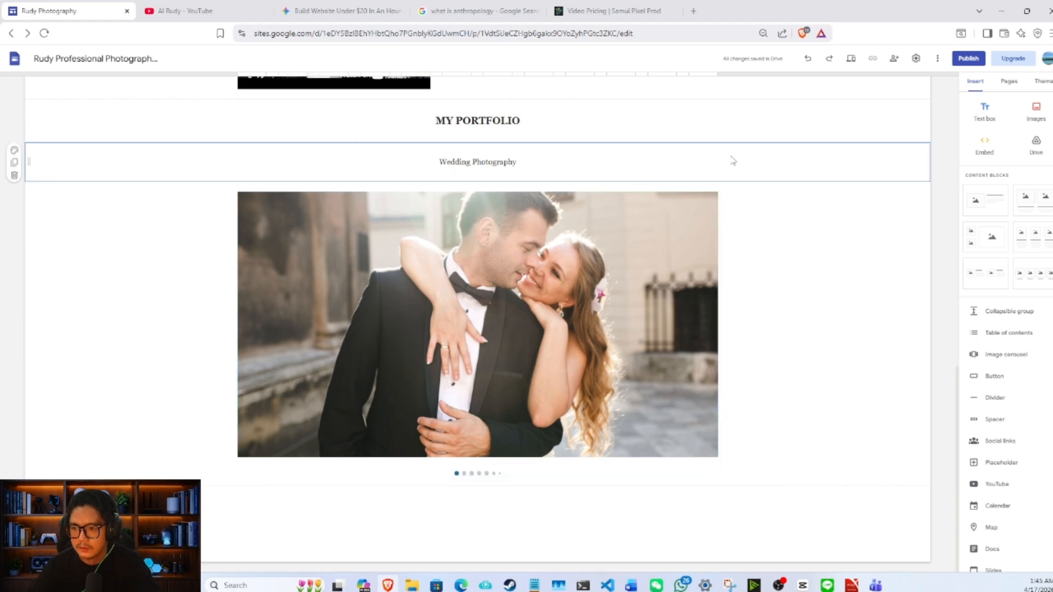
{"action": "left_click", "coordinate": [15, 162]}
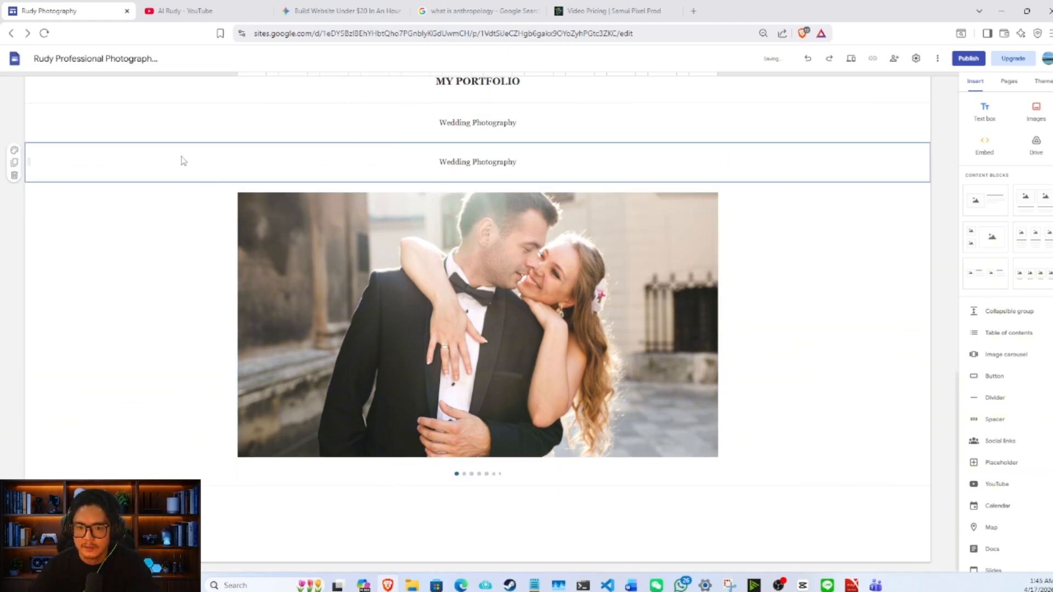
{"action": "left_click_drag", "start_coordinate": [44, 163], "coordinate": [359, 443]}
- Change the copied subheading below the carousel to read "Real Estate Photography"
{"action": "double_click", "coordinate": [452, 465]}
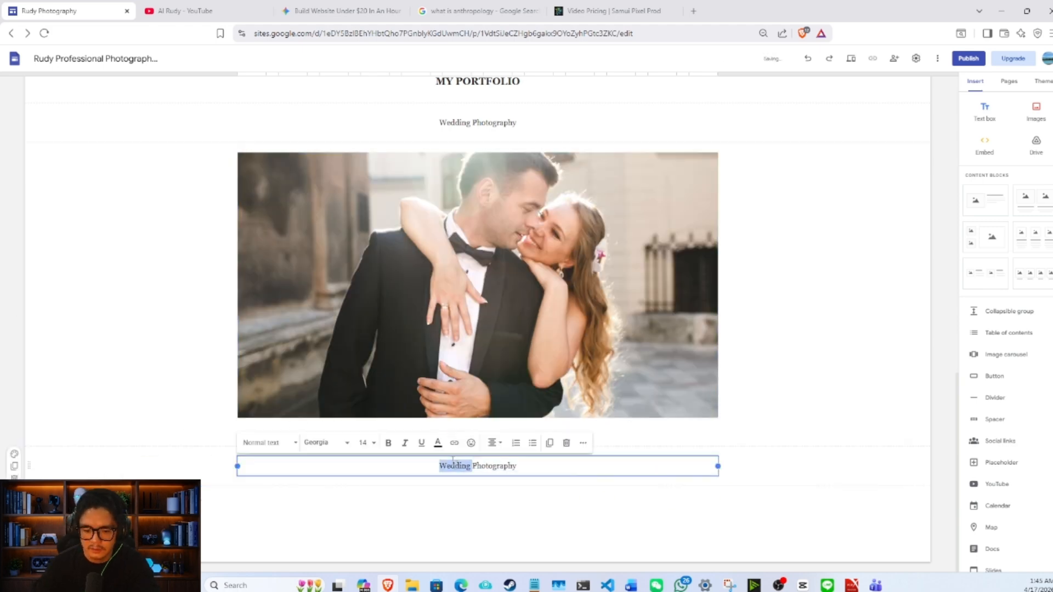
{"action": "type", "text": "Res"}
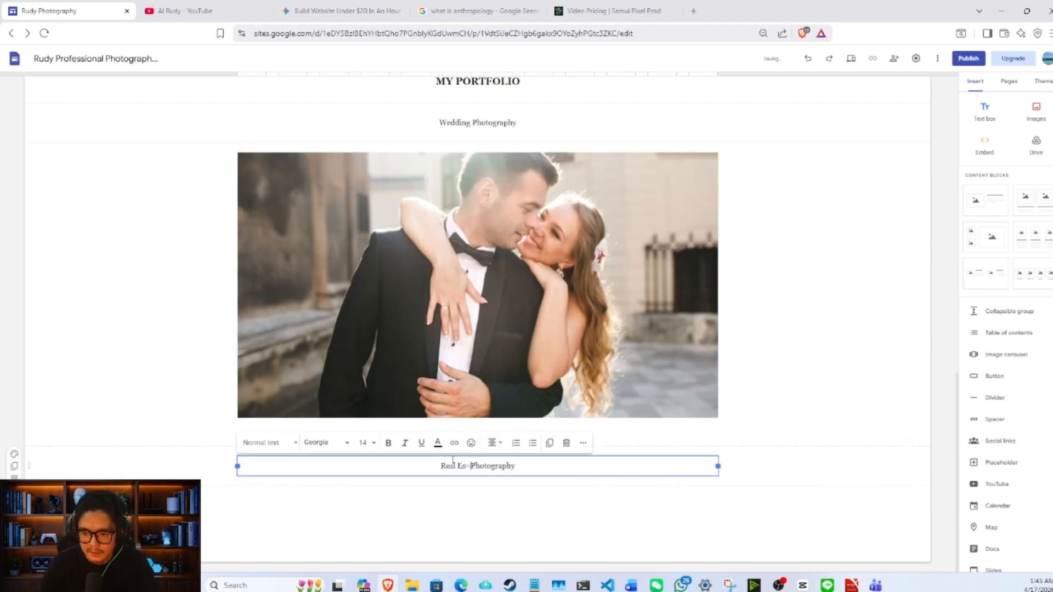
{"action": "type", "text": "l Es"}
{"action": "key", "text": "BackSpace"}
{"action": "key", "text": "BackSpace"}
{"action": "type", "text": "Estate"}
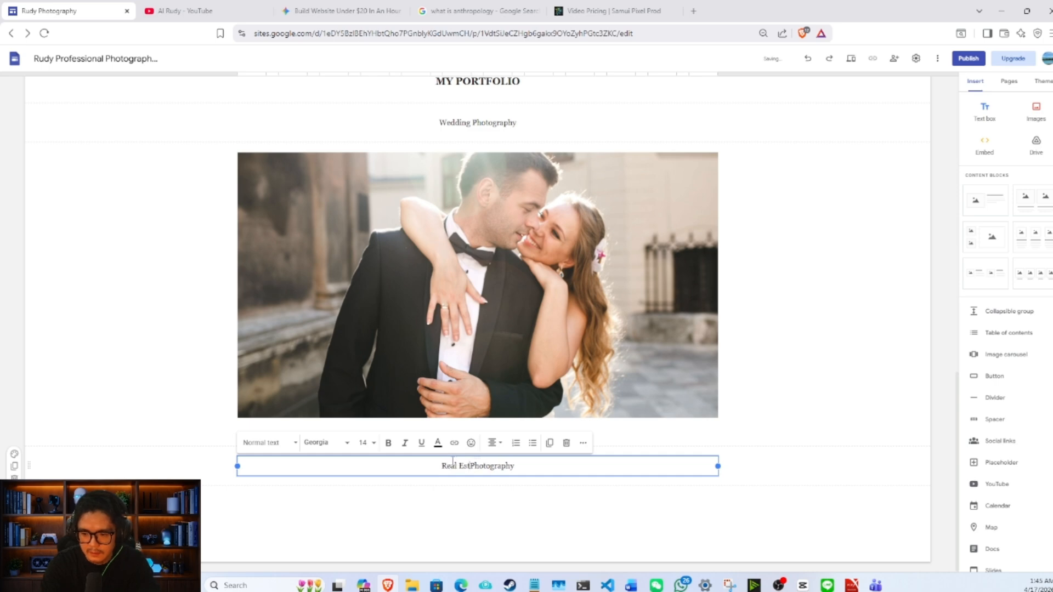
{"action": "left_click", "coordinate": [454, 483]}
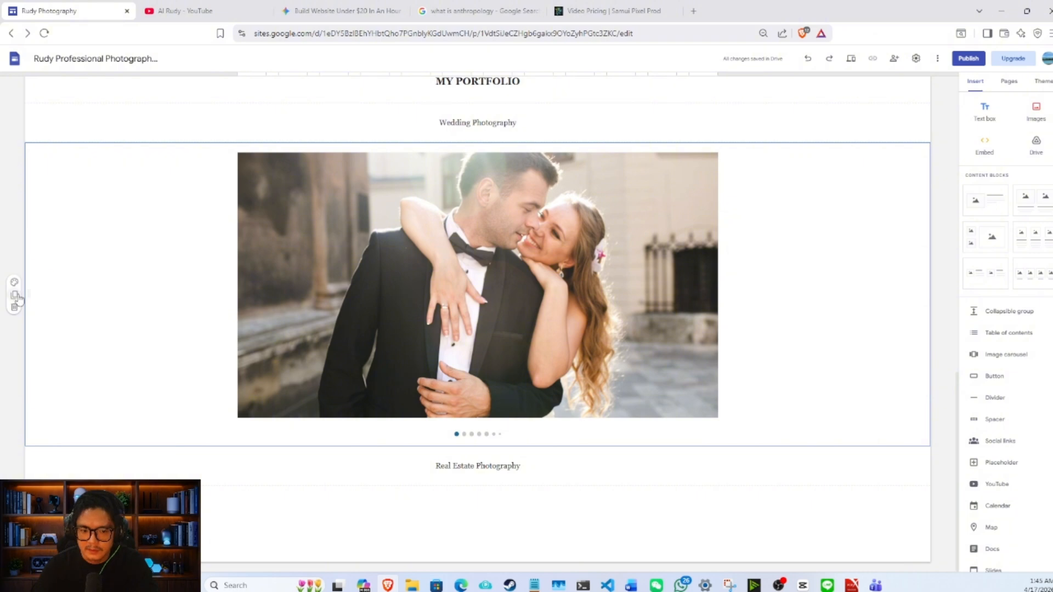
- Duplicate the wedding carousel section and move the copy below the "Real Estate Photography" subheading
{"action": "left_click", "coordinate": [15, 295]}
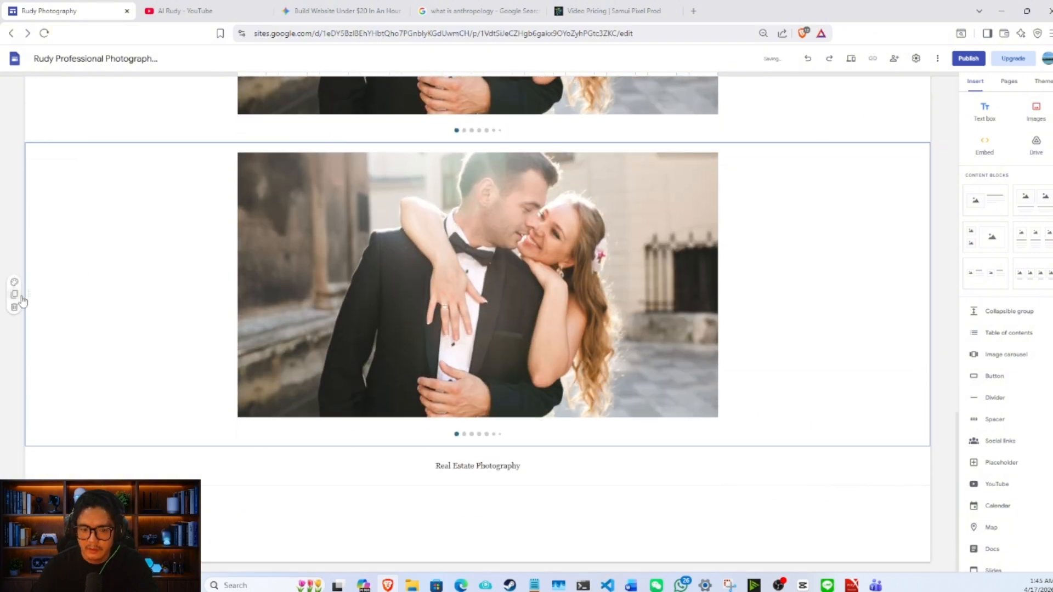
{"action": "left_click_drag", "start_coordinate": [29, 294], "coordinate": [8, 590]}
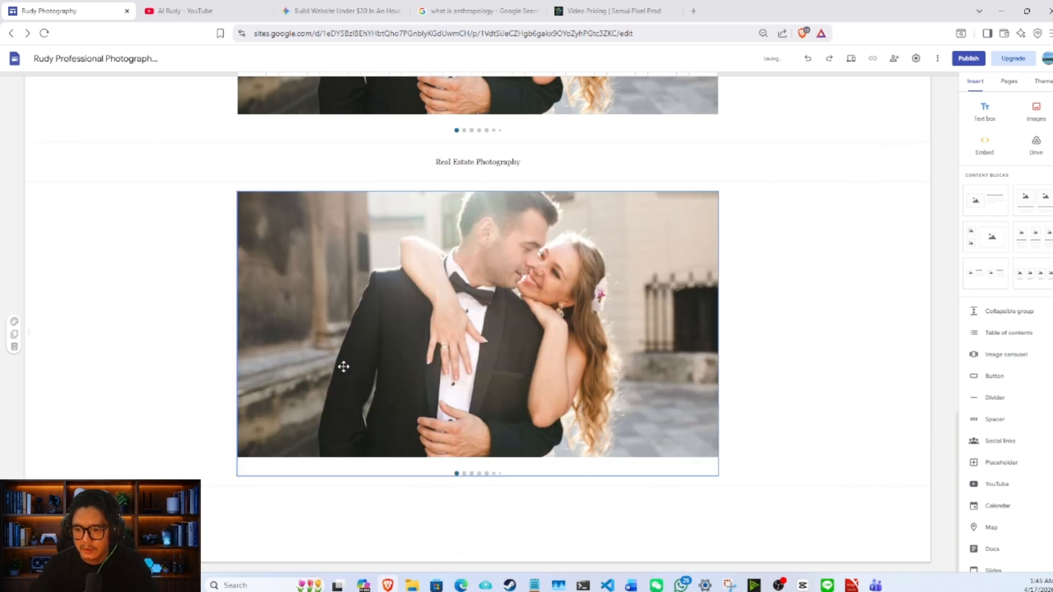
- Edit the carousel under "Real Estate Photography" and remove all of its wedding images
{"action": "left_click", "coordinate": [482, 258]}
{"action": "left_click", "coordinate": [247, 178]}
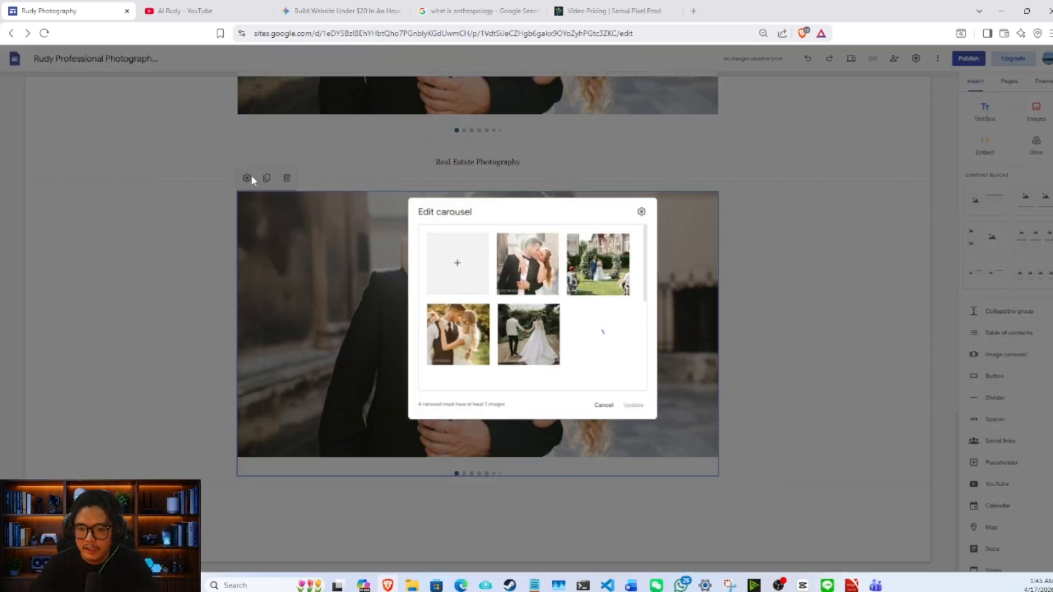
{"action": "left_click", "coordinate": [512, 265]}
{"action": "left_click", "coordinate": [512, 265]}
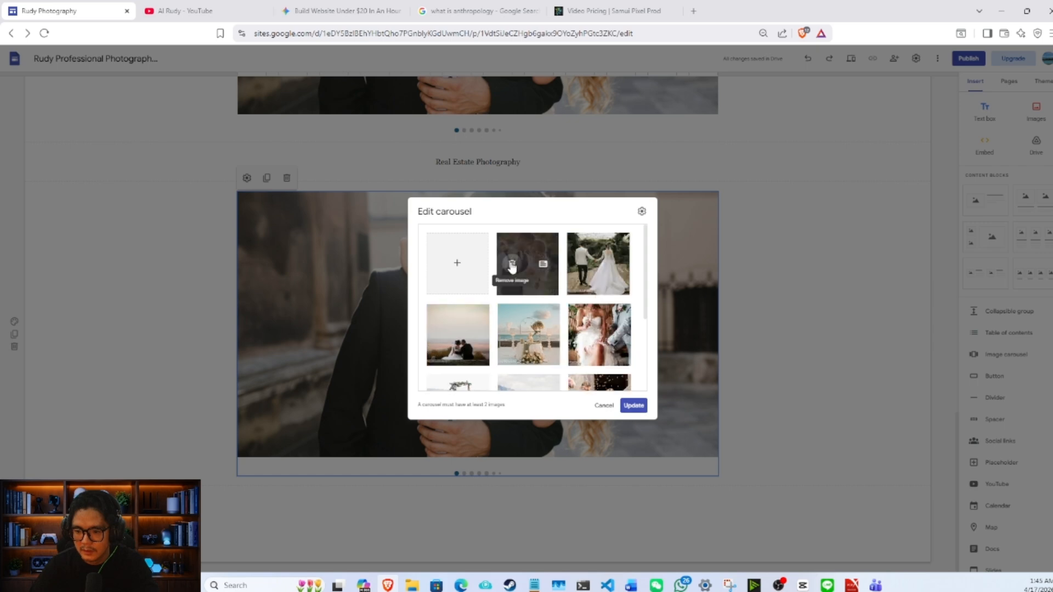
{"action": "left_click", "coordinate": [512, 265]}
{"action": "left_click", "coordinate": [511, 265]}
{"action": "left_click", "coordinate": [511, 264]}
{"action": "left_click", "coordinate": [511, 265]}
{"action": "left_click", "coordinate": [512, 264]}
{"action": "left_click", "coordinate": [512, 265]}
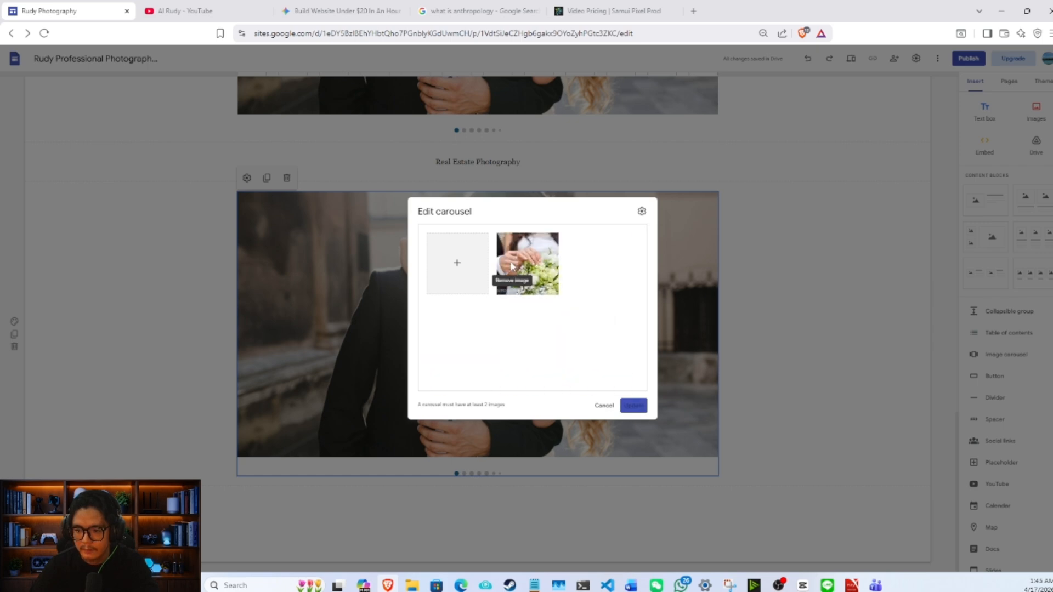
{"action": "left_click", "coordinate": [512, 265]}
- Upload the property photos 8 through 15 from the photographs folder into the real estate carousel and update it
{"action": "left_click", "coordinate": [459, 265]}
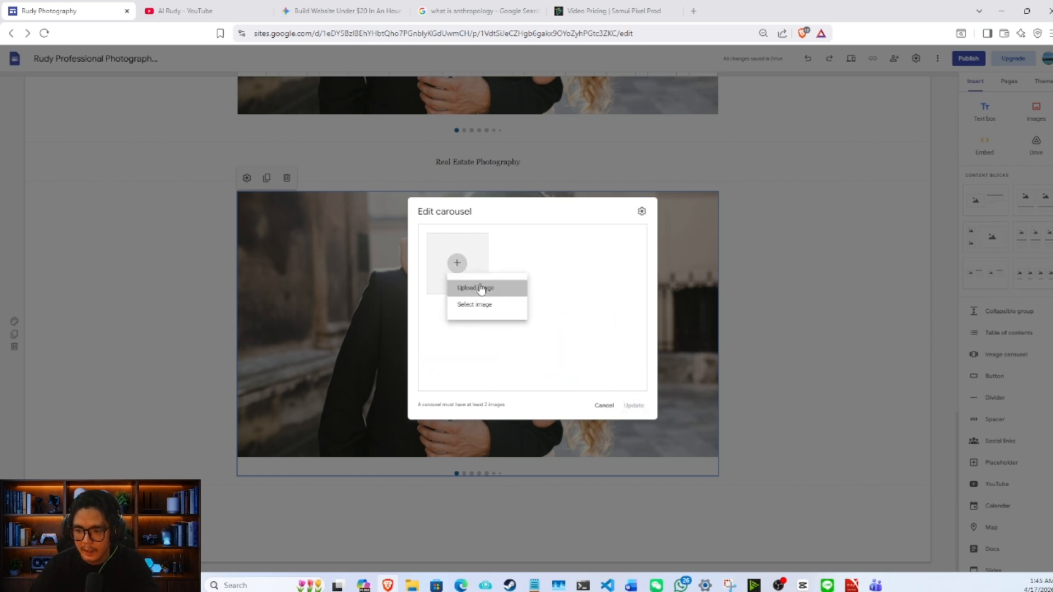
{"action": "left_click", "coordinate": [472, 288]}
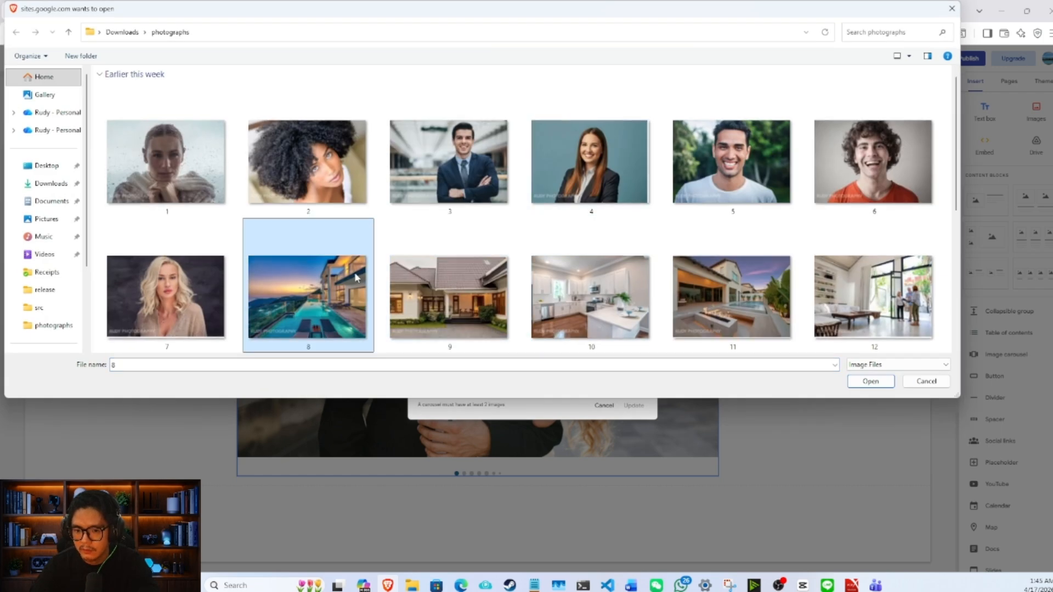
{"action": "left_click", "coordinate": [354, 272]}
{"action": "scroll", "coordinate": [356, 263], "scroll_direction": "down", "scroll_amount": 3}
{"action": "left_click", "coordinate": [489, 162], "text": "shift"}
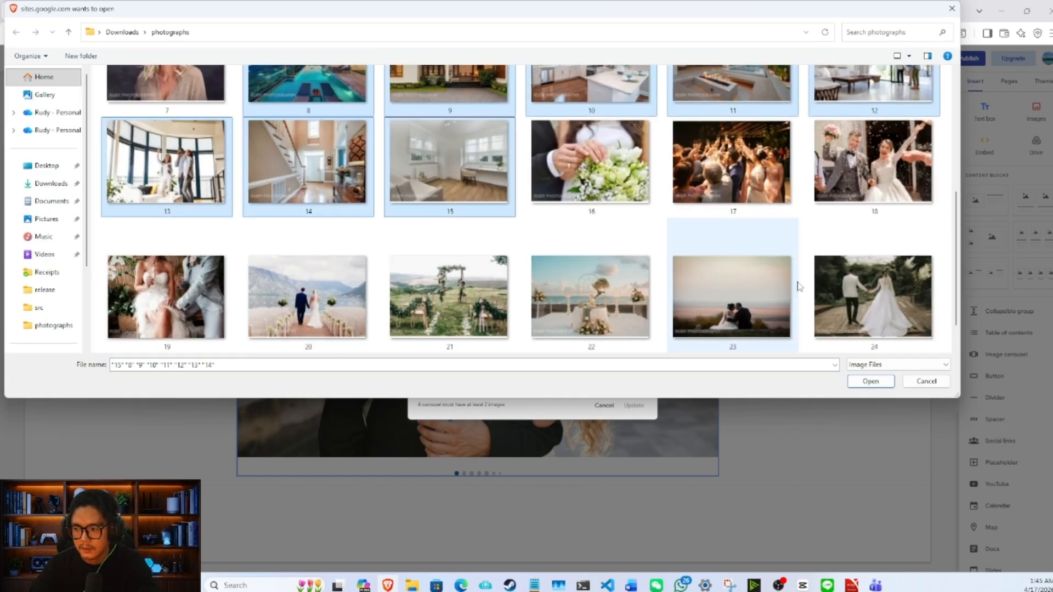
{"action": "left_click", "coordinate": [871, 380]}
{"action": "left_click", "coordinate": [633, 405]}
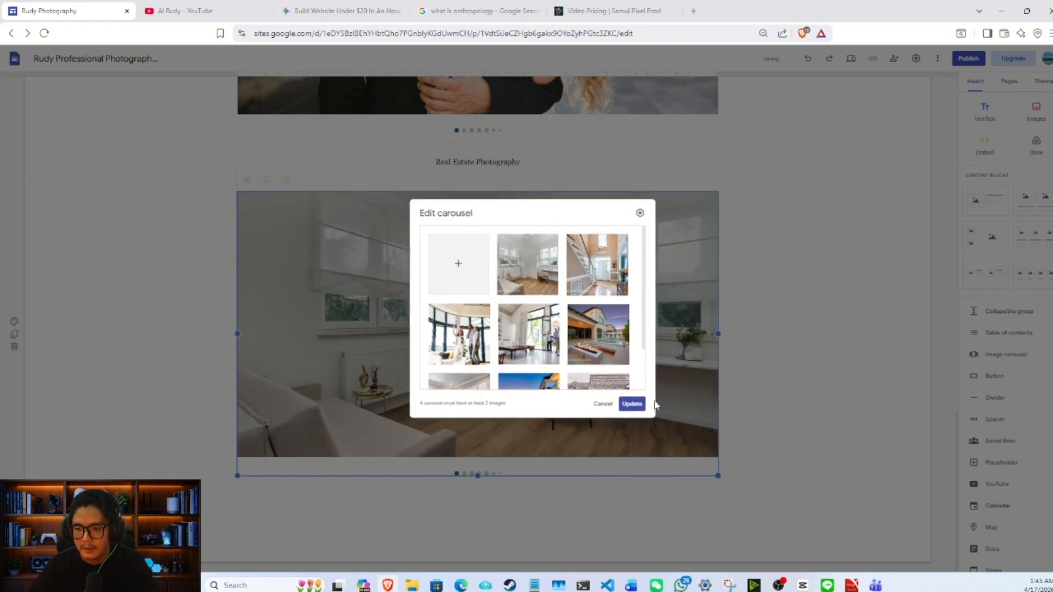
{"action": "scroll", "coordinate": [670, 356], "scroll_direction": "up", "scroll_amount": 9}
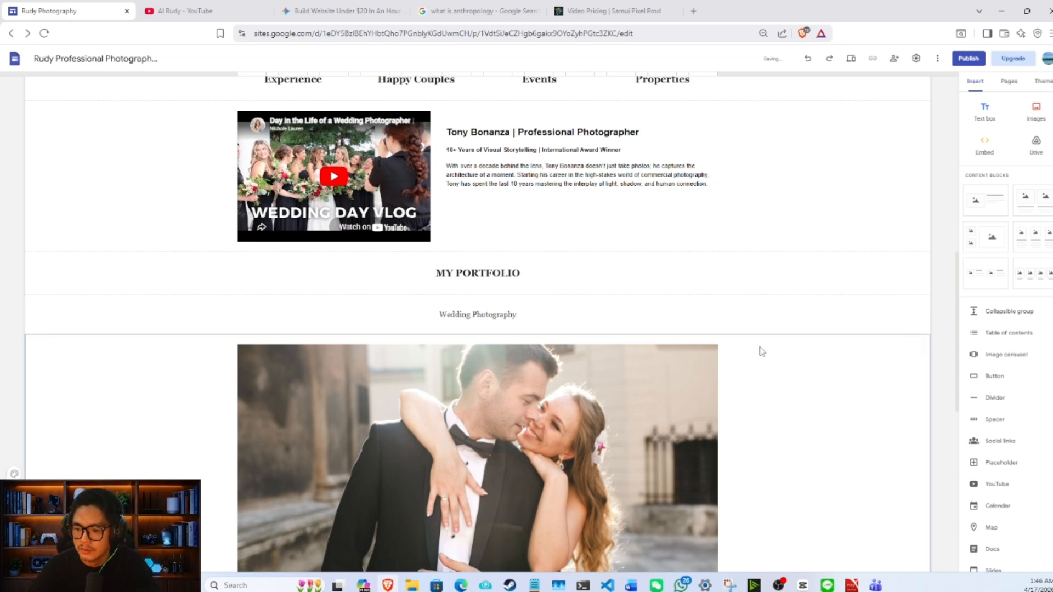
{"action": "scroll", "coordinate": [757, 348], "scroll_direction": "down", "scroll_amount": 4}
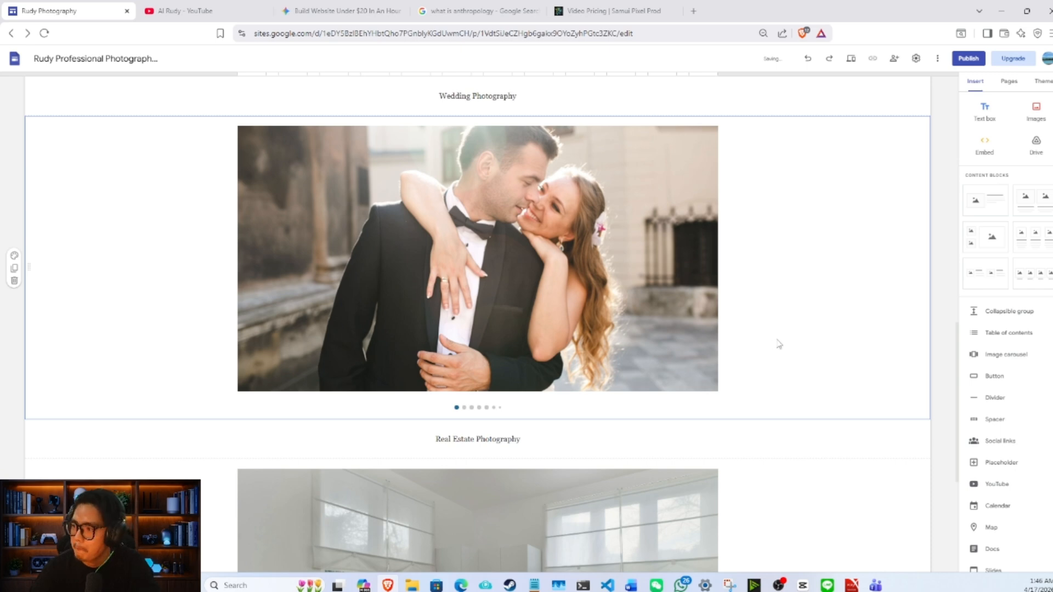
- Review the whole home page, from the cover header through the highlights and bio to the wedding and real estate carousels
{"action": "scroll", "coordinate": [774, 344], "scroll_direction": "down", "scroll_amount": 4}
{"action": "scroll", "coordinate": [770, 344], "scroll_direction": "up", "scroll_amount": 15}
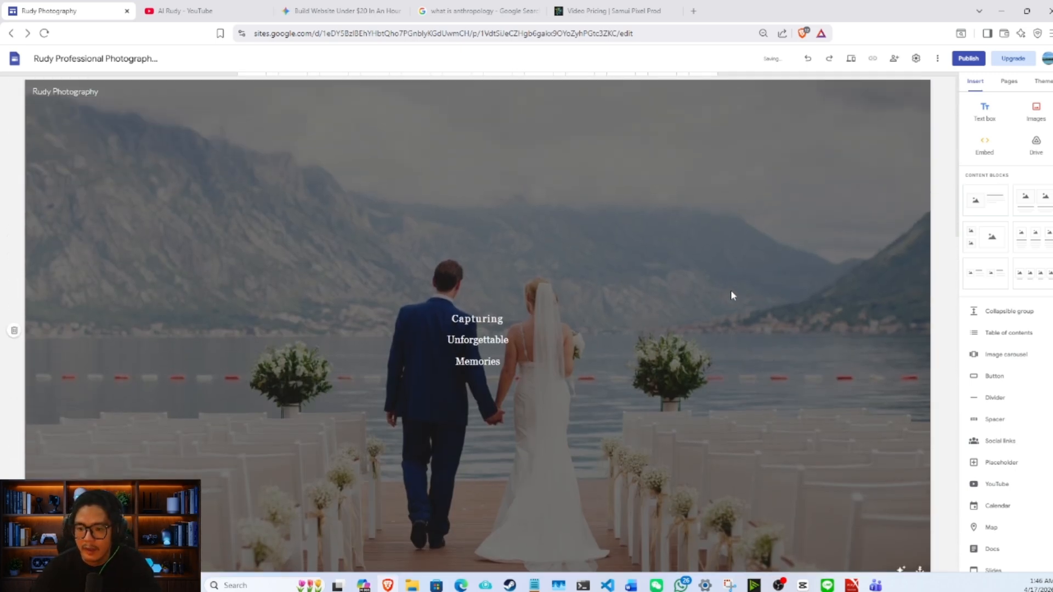
{"action": "scroll", "coordinate": [683, 266], "scroll_direction": "down", "scroll_amount": 7}
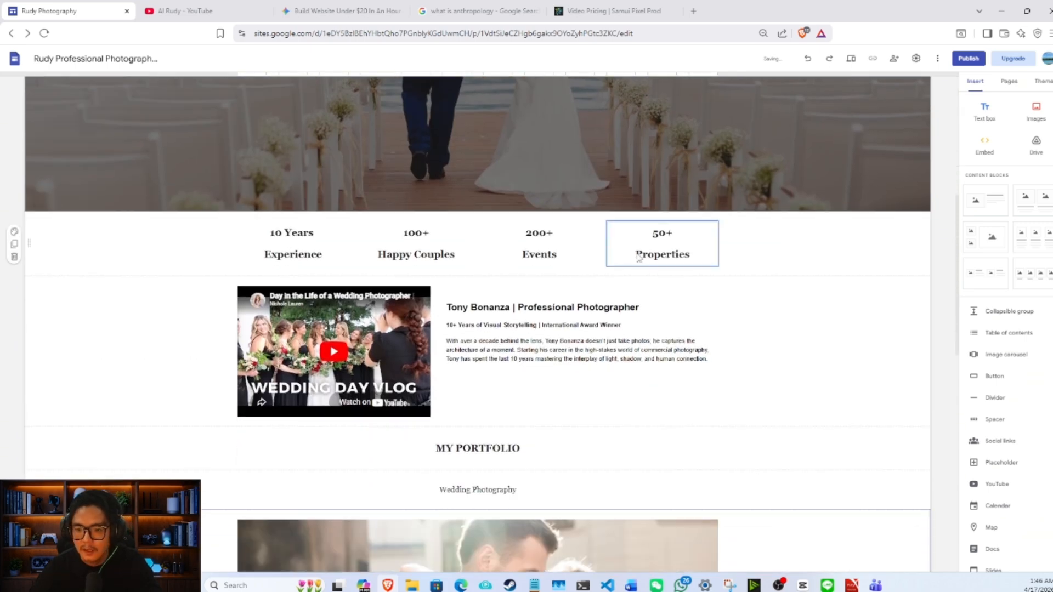
{"action": "scroll", "coordinate": [731, 247], "scroll_direction": "down", "scroll_amount": 2}
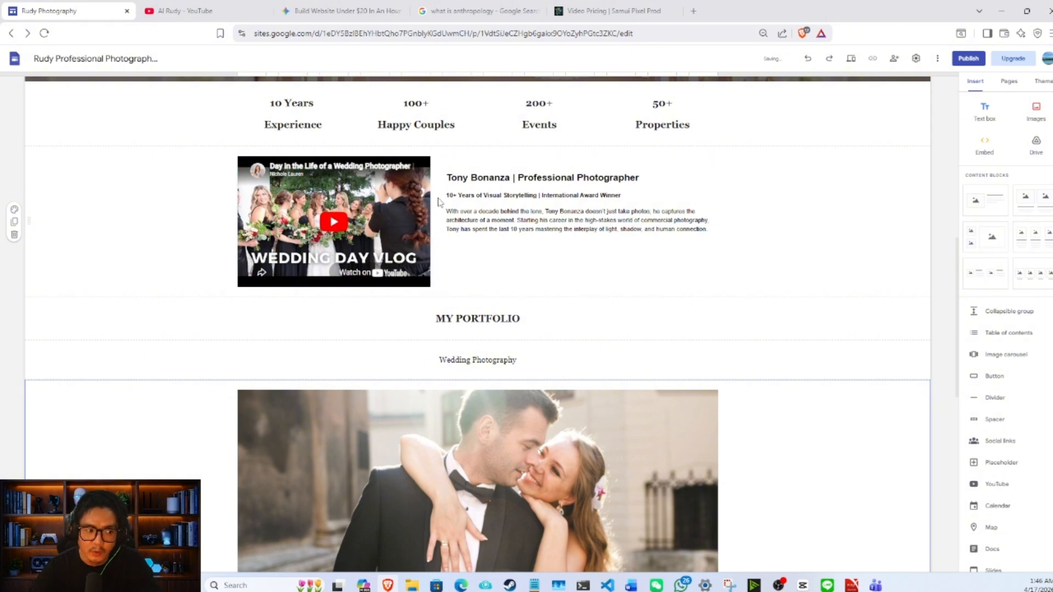
{"action": "scroll", "coordinate": [455, 207], "scroll_direction": "down", "scroll_amount": 2}
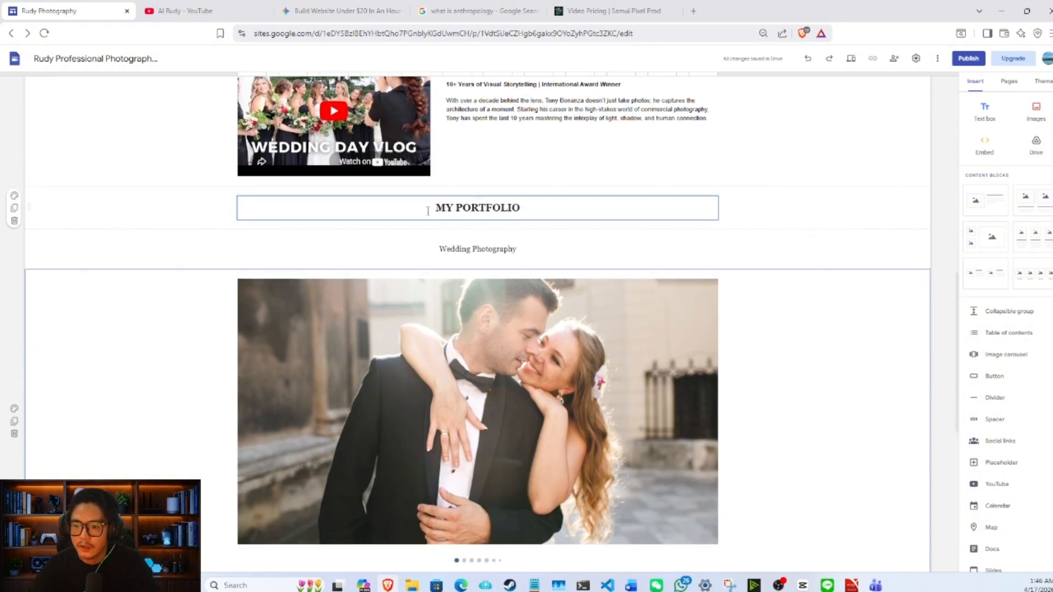
{"action": "scroll", "coordinate": [517, 210], "scroll_direction": "down", "scroll_amount": 1}
{"action": "scroll", "coordinate": [527, 208], "scroll_direction": "down", "scroll_amount": 2}
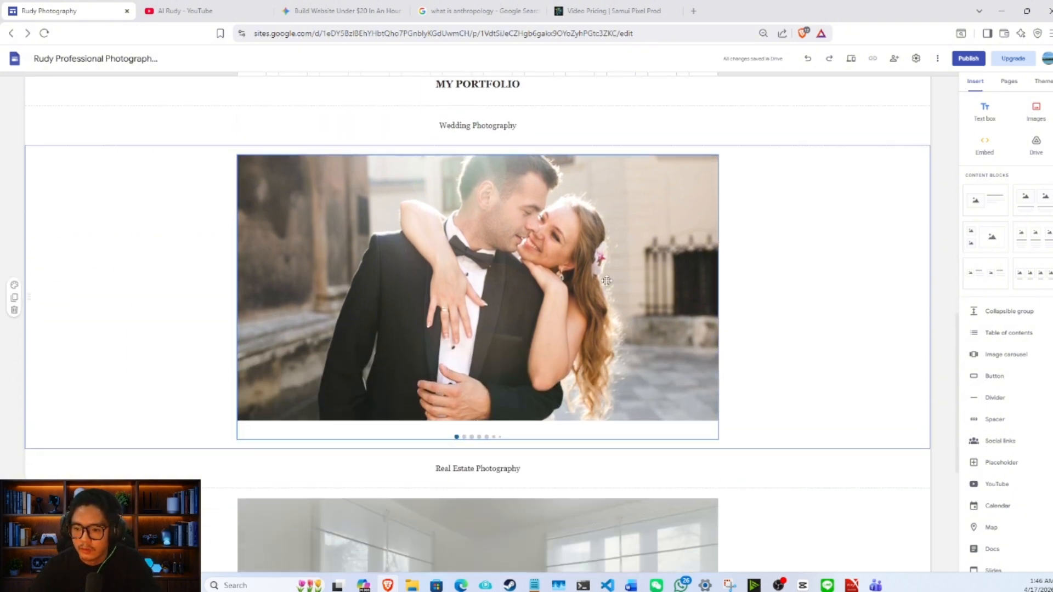
{"action": "scroll", "coordinate": [576, 208], "scroll_direction": "down", "scroll_amount": 1}
{"action": "scroll", "coordinate": [635, 222], "scroll_direction": "down", "scroll_amount": 2}
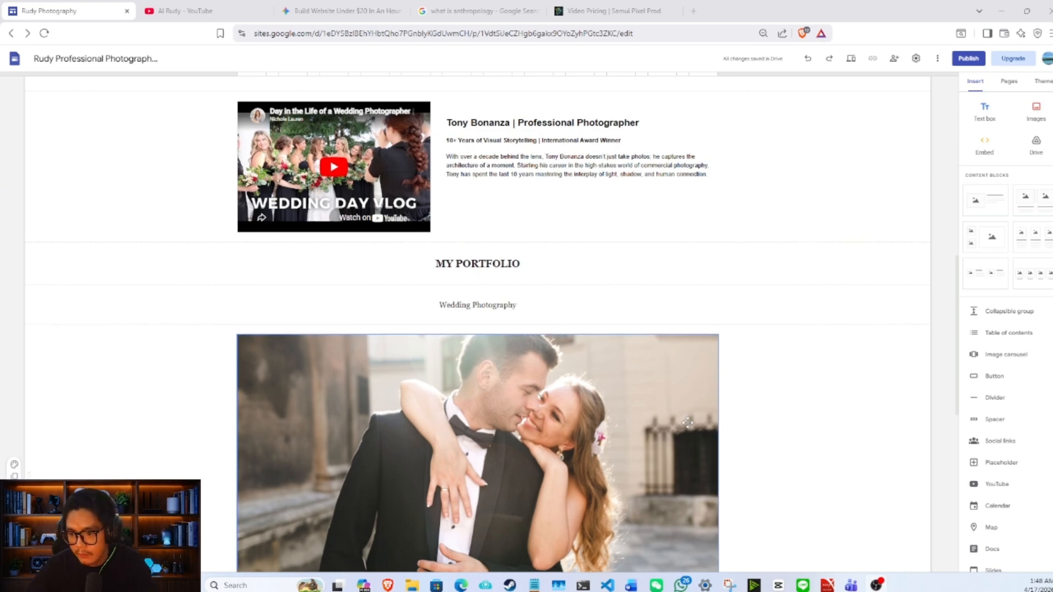
{"action": "scroll", "coordinate": [686, 428], "scroll_direction": "up", "scroll_amount": 6}
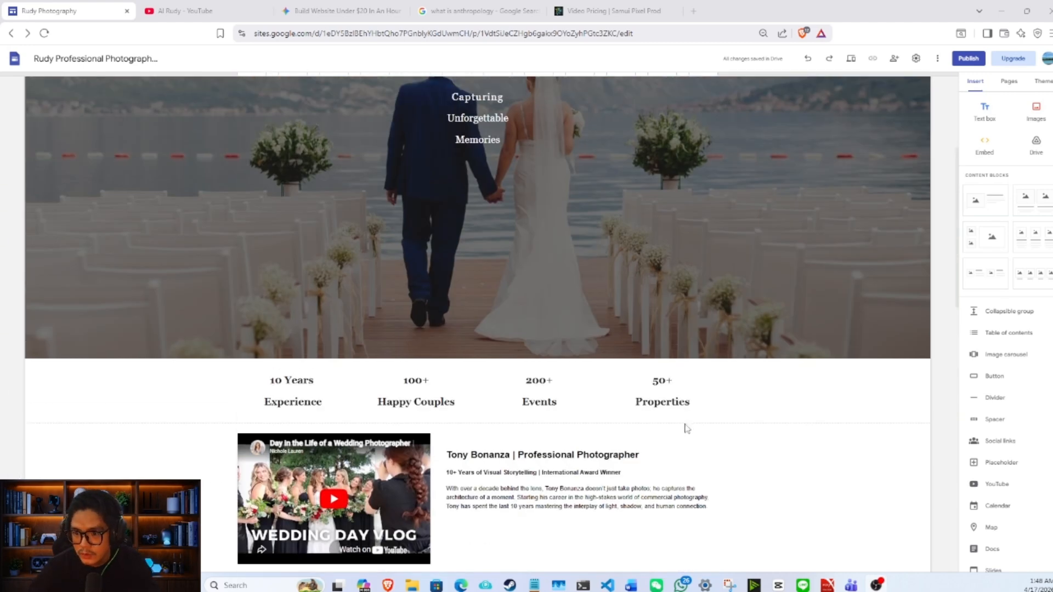
{"action": "scroll", "coordinate": [686, 428], "scroll_direction": "up", "scroll_amount": 4}
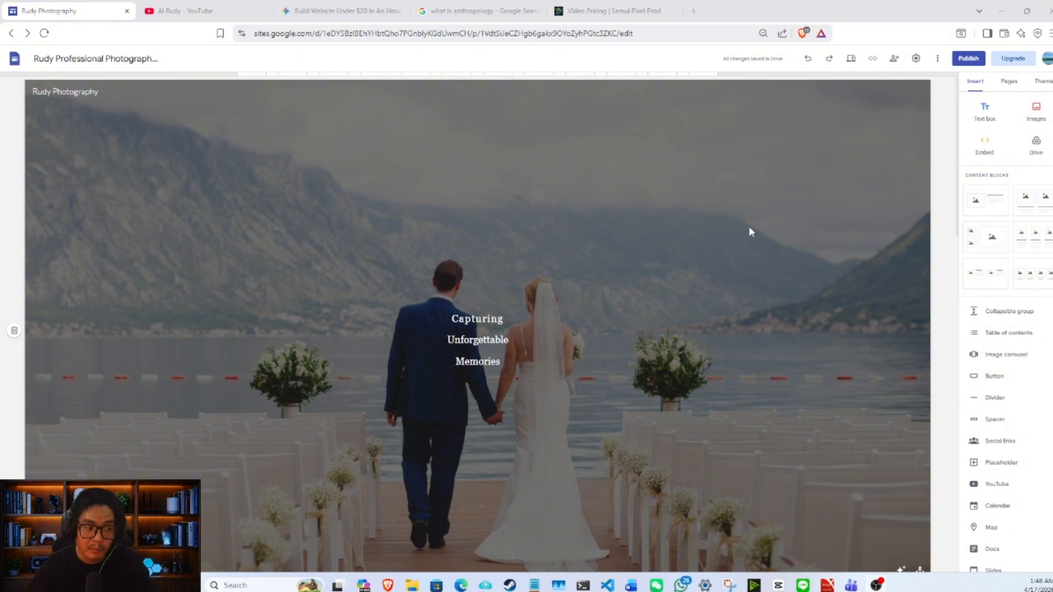
{"action": "scroll", "coordinate": [733, 244], "scroll_direction": "down", "scroll_amount": 15}
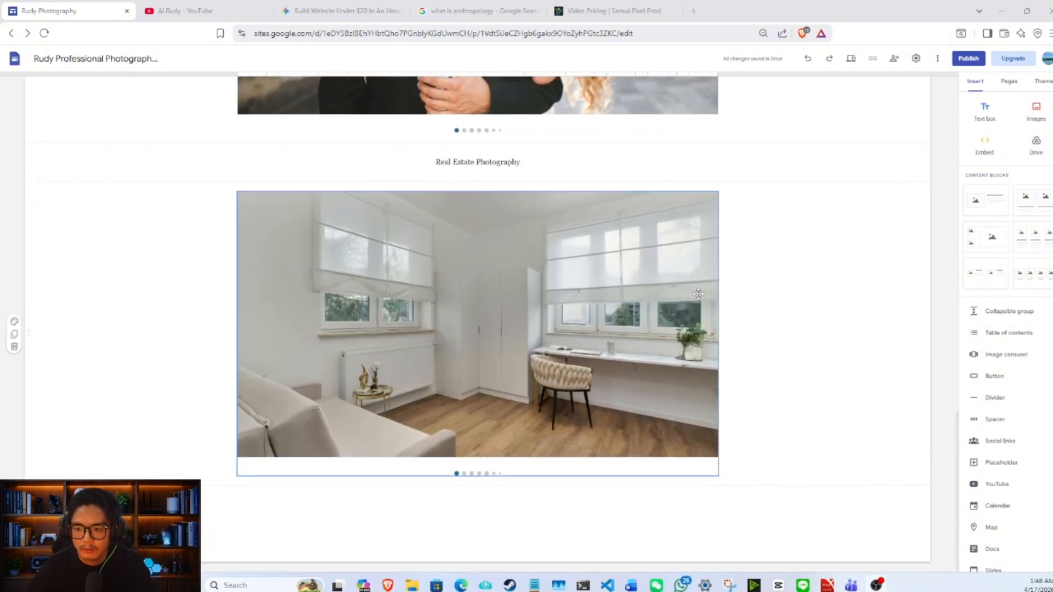
{"action": "scroll", "coordinate": [698, 293], "scroll_direction": "up", "scroll_amount": 10}
{"action": "scroll", "coordinate": [685, 291], "scroll_direction": "up", "scroll_amount": 6}
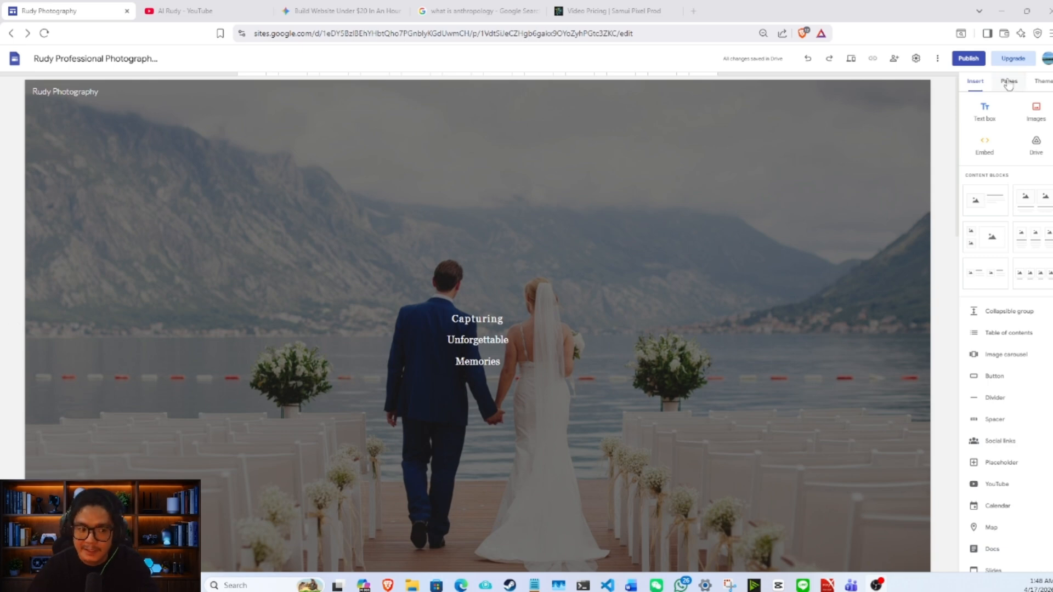
- Add a new page named "Wedding Photography" to the site
{"action": "left_click", "coordinate": [1008, 81]}
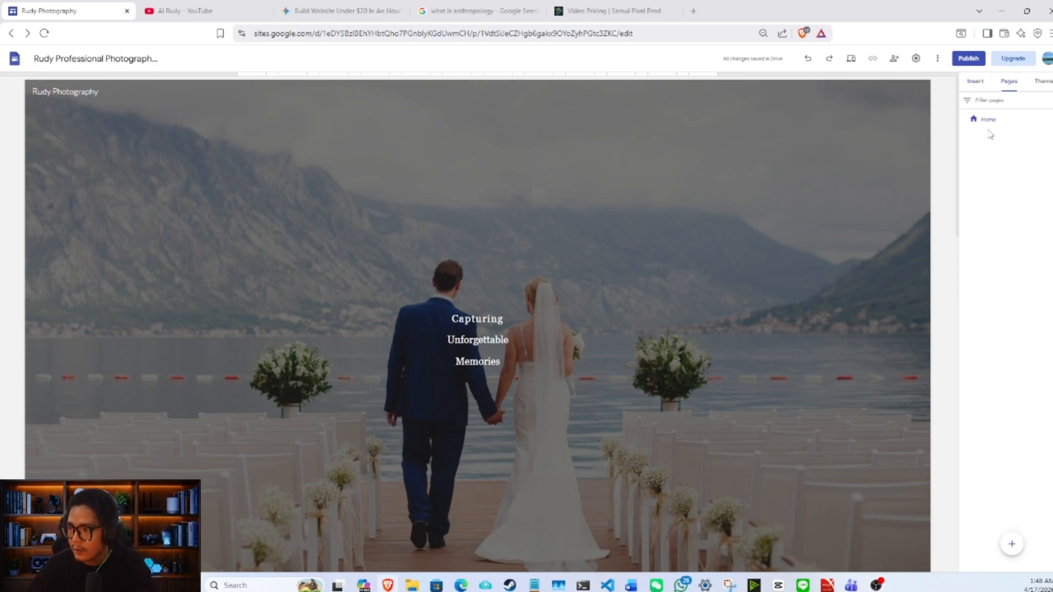
{"action": "left_click", "coordinate": [1011, 544]}
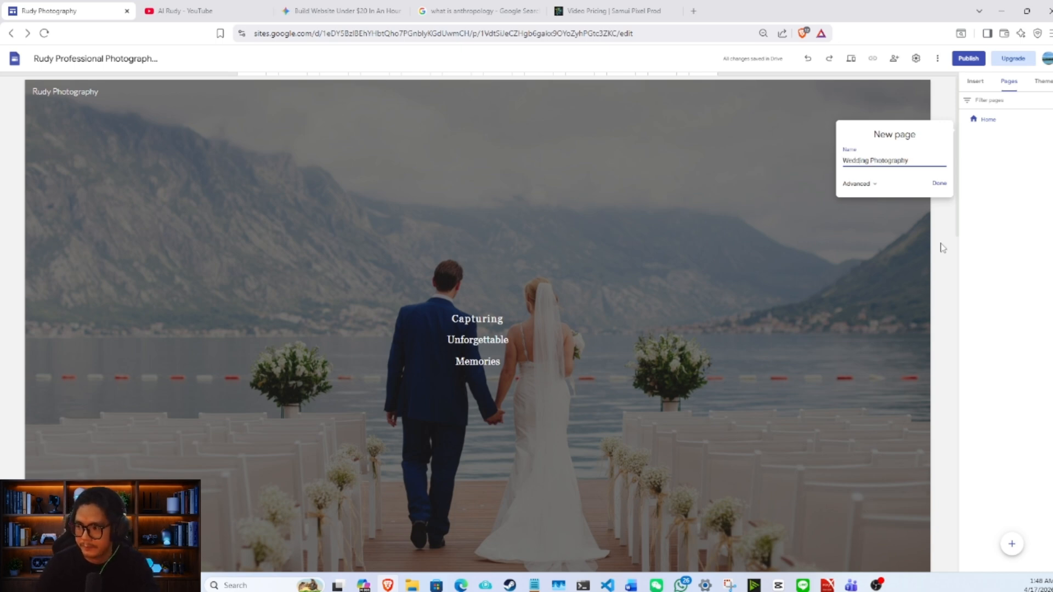
{"action": "left_click", "coordinate": [938, 184]}
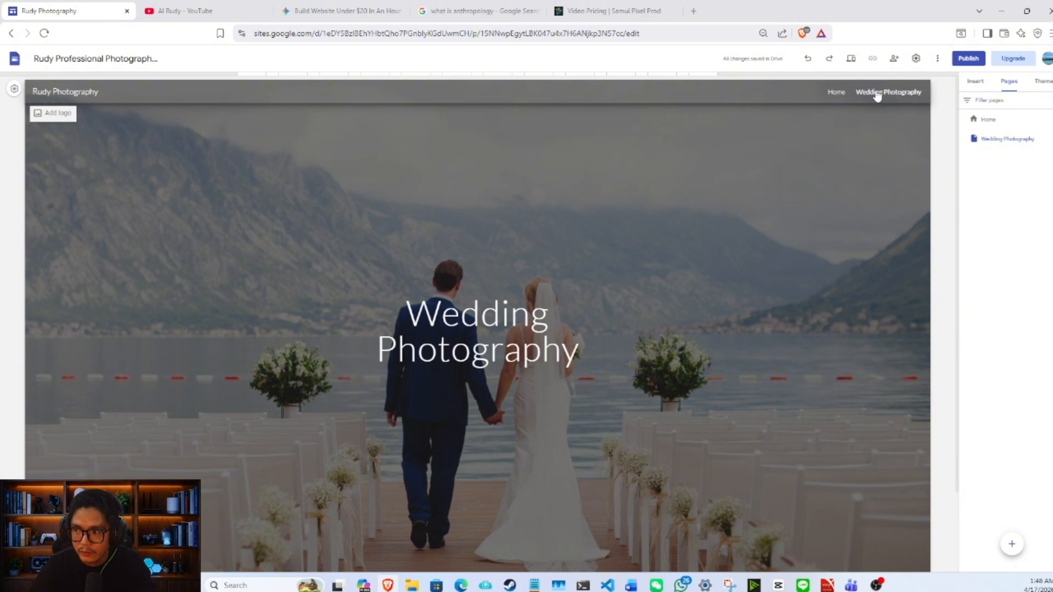
- Preview the site at phone size, check the navigation between Home and Wedding Photography, and return to the editor
{"action": "left_click", "coordinate": [851, 59]}
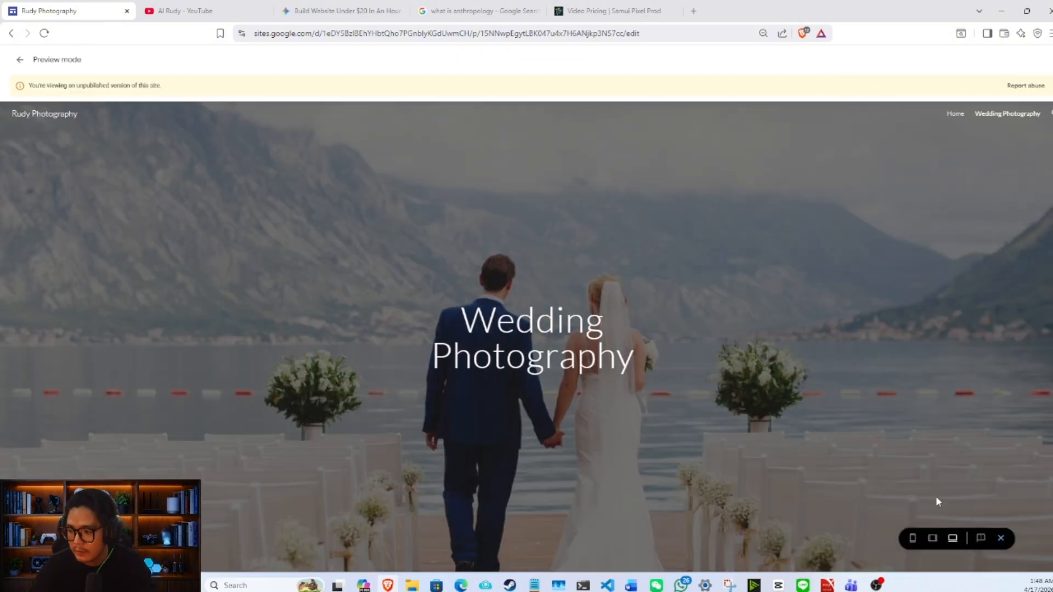
{"action": "left_click", "coordinate": [912, 538]}
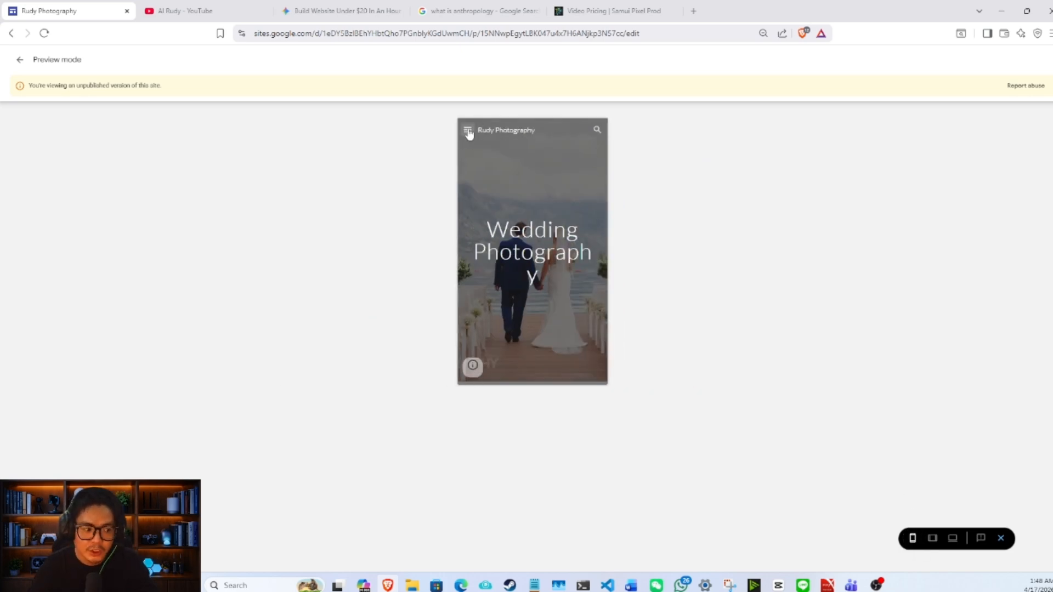
{"action": "left_click", "coordinate": [468, 131]}
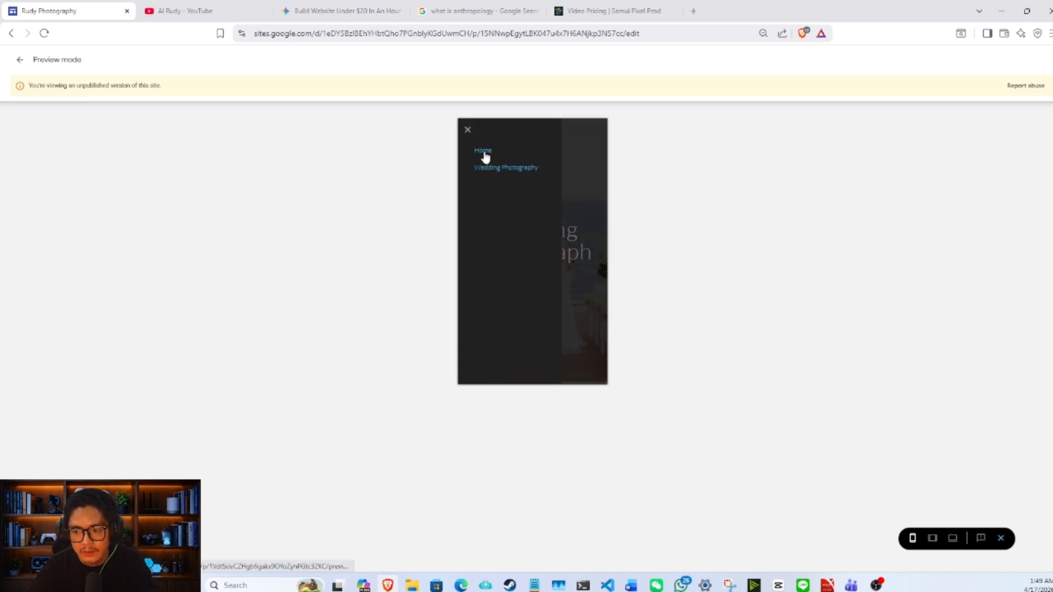
{"action": "left_click", "coordinate": [483, 149]}
{"action": "left_click", "coordinate": [468, 132]}
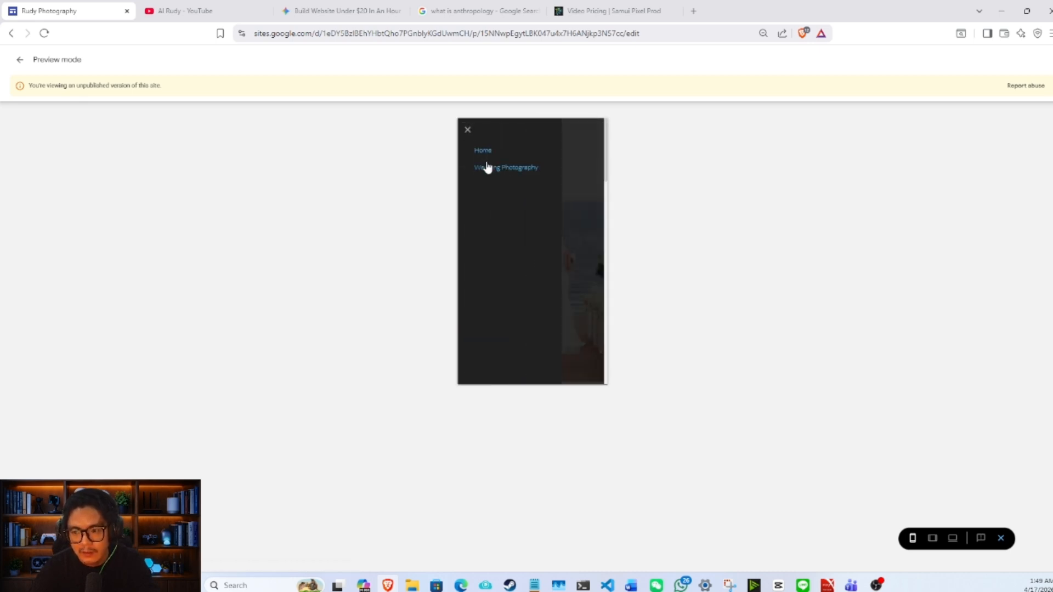
{"action": "left_click", "coordinate": [490, 170]}
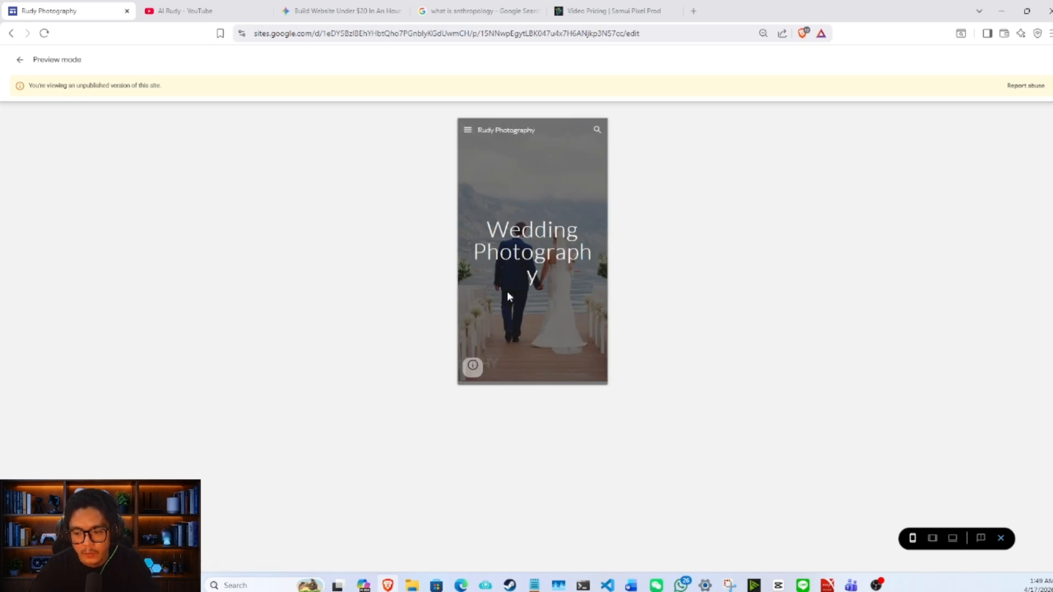
{"action": "left_click", "coordinate": [472, 134]}
{"action": "left_click", "coordinate": [586, 166]}
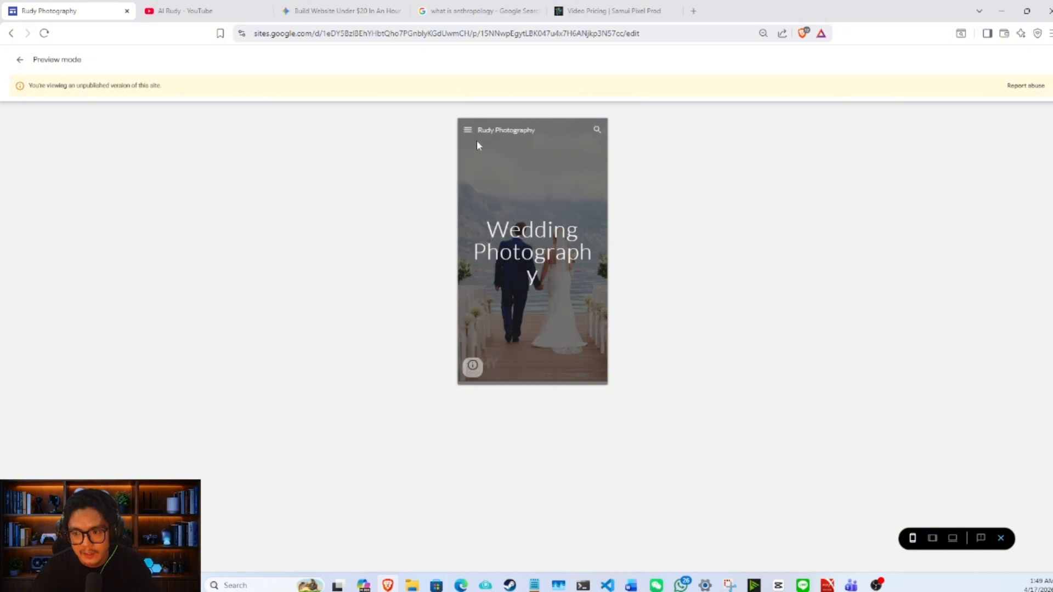
{"action": "left_click", "coordinate": [468, 135]}
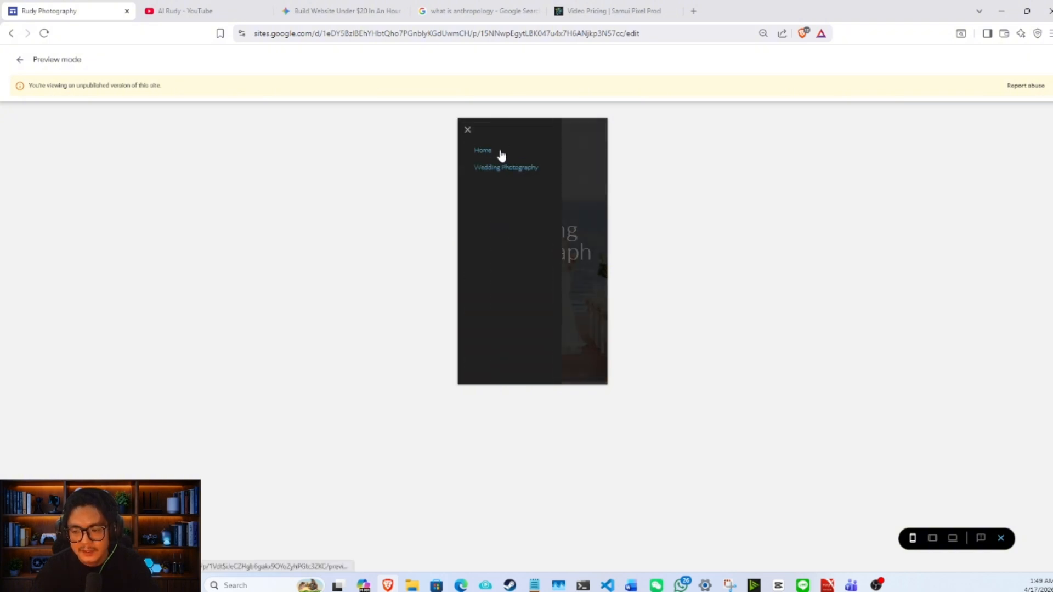
{"action": "left_click", "coordinate": [500, 154]}
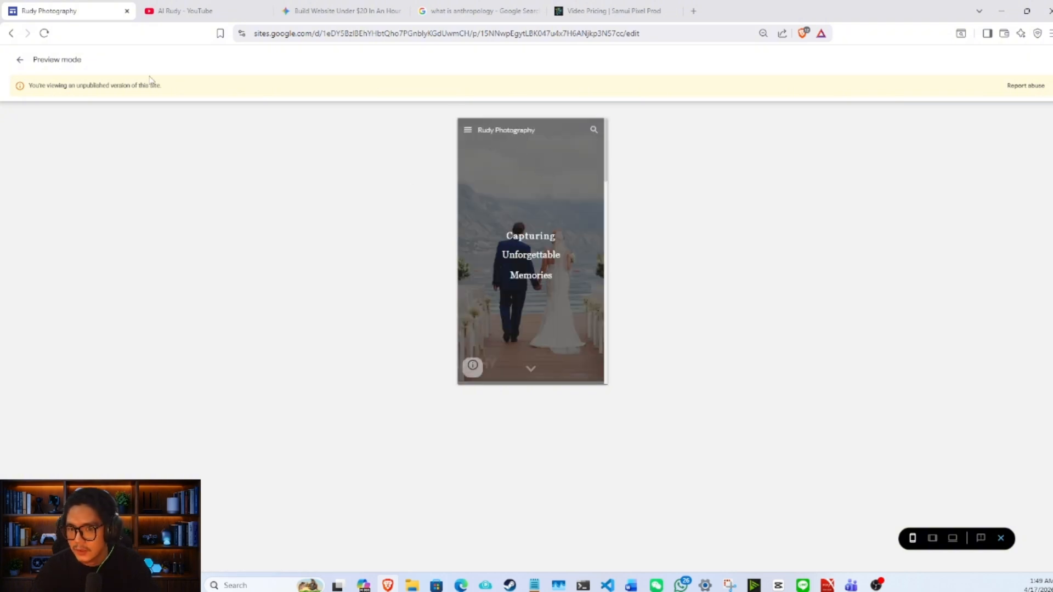
{"action": "left_click", "coordinate": [14, 61]}
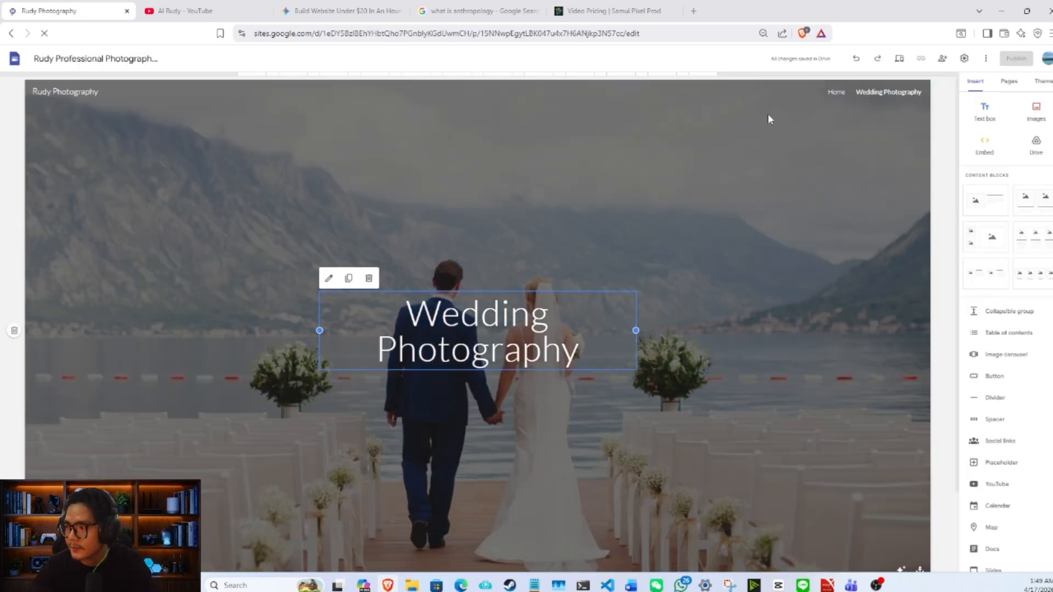
- Try to set the Wedding Photography page title to font size 36 and the Georgia font
{"action": "scroll", "coordinate": [837, 187], "scroll_direction": "down", "scroll_amount": 2}
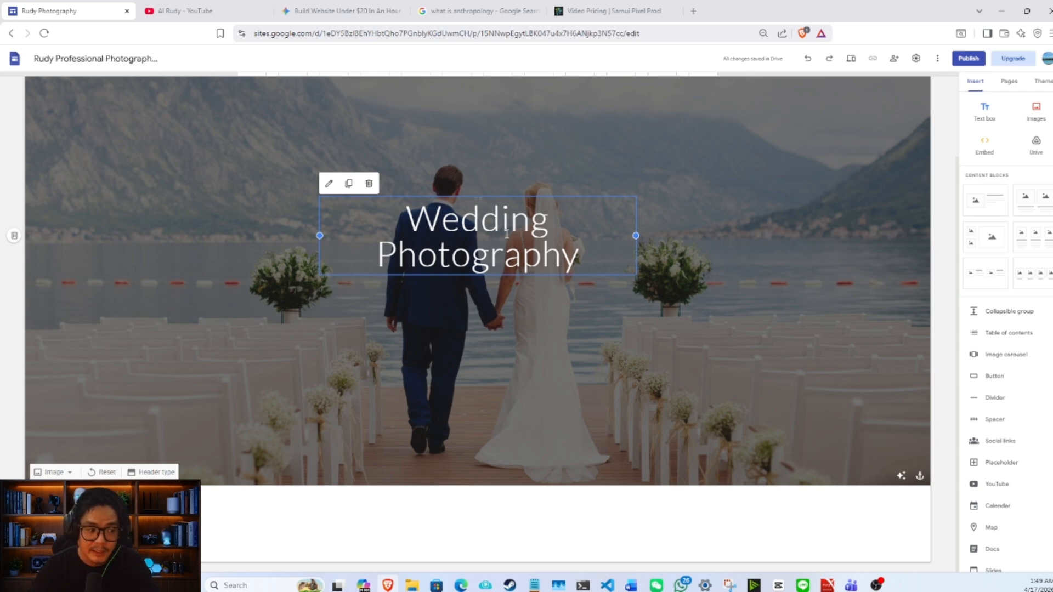
{"action": "left_click", "coordinate": [329, 186]}
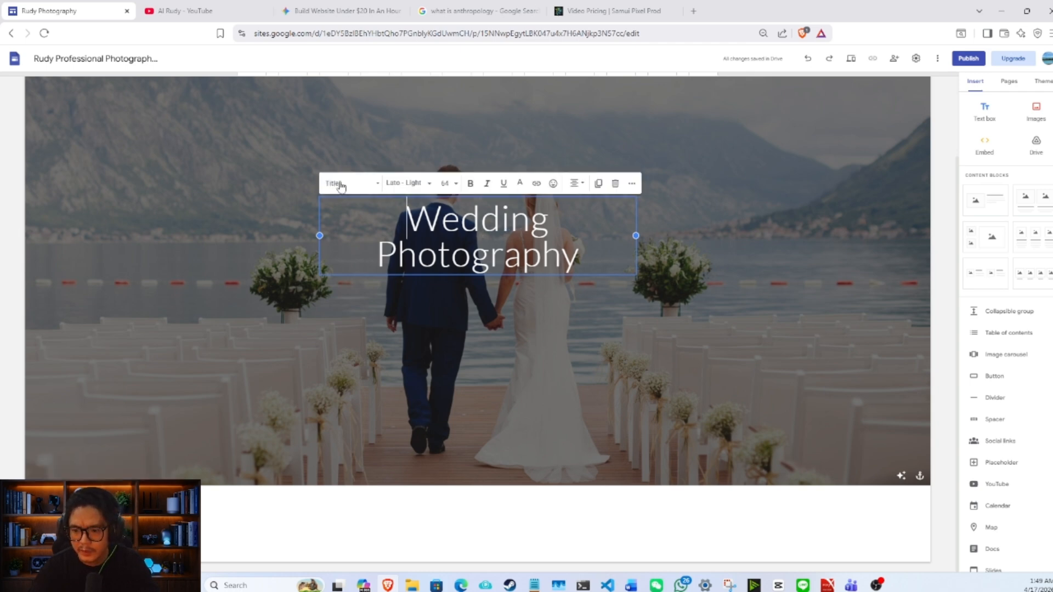
{"action": "left_click", "coordinate": [446, 184]}
{"action": "left_click", "coordinate": [444, 386]}
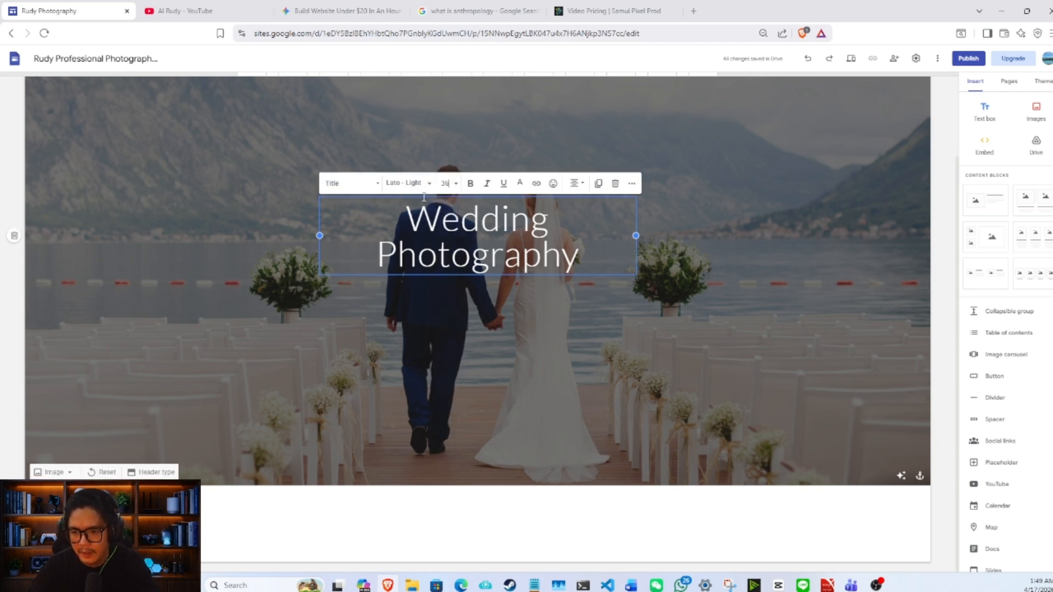
{"action": "left_click", "coordinate": [425, 183]}
{"action": "mouse_move", "coordinate": [434, 342]}
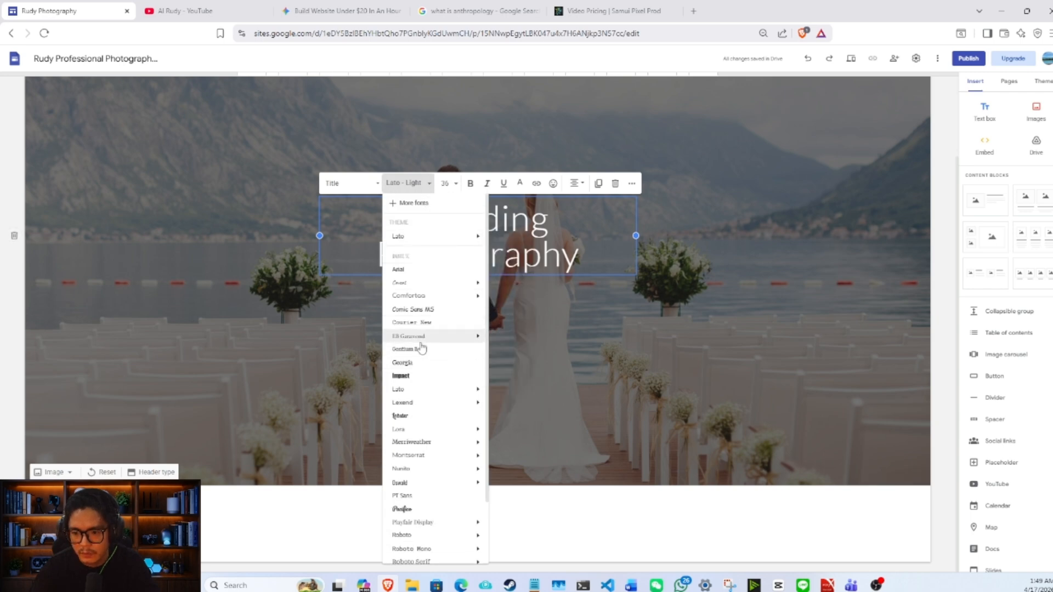
{"action": "left_click", "coordinate": [418, 363]}
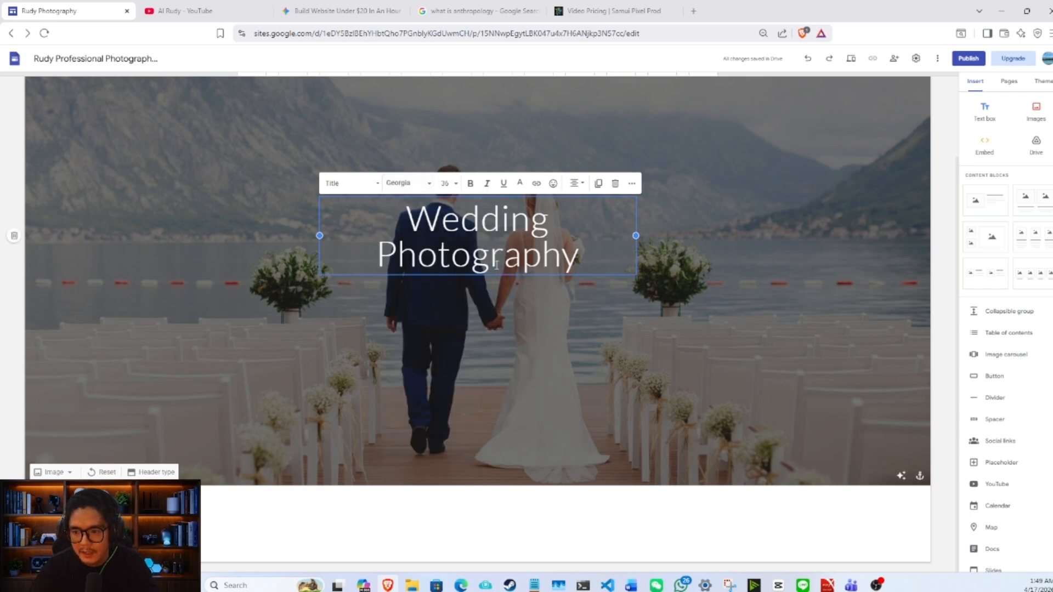
- Select the whole "Wedding Photography" page title and set its font size to 36
{"action": "triple_click", "coordinate": [502, 247]}
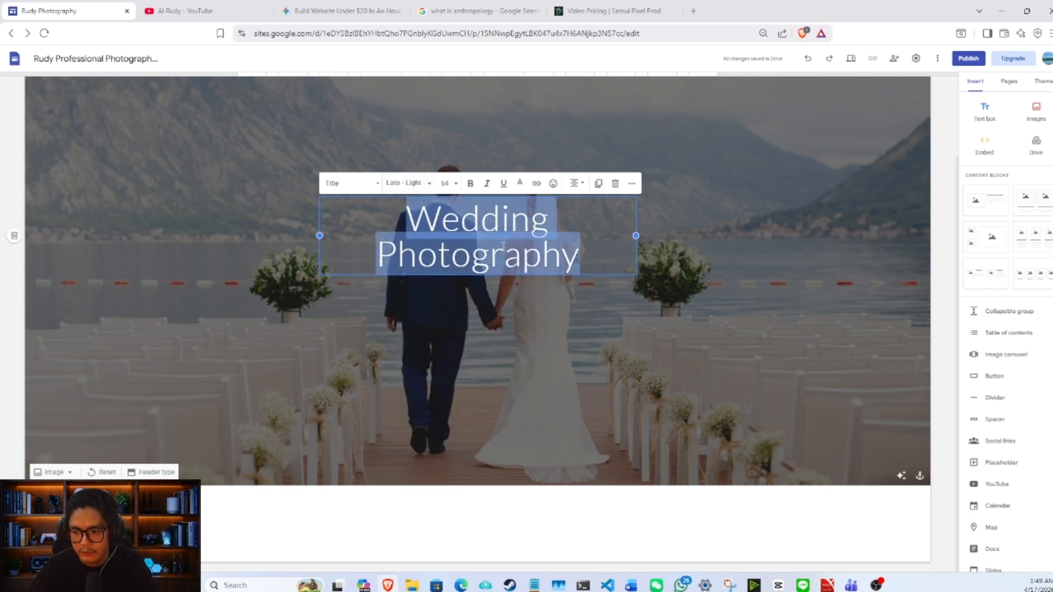
{"action": "left_click", "coordinate": [456, 187]}
{"action": "left_click", "coordinate": [414, 216]}
{"action": "left_click_drag", "start_coordinate": [413, 217], "coordinate": [590, 259]}
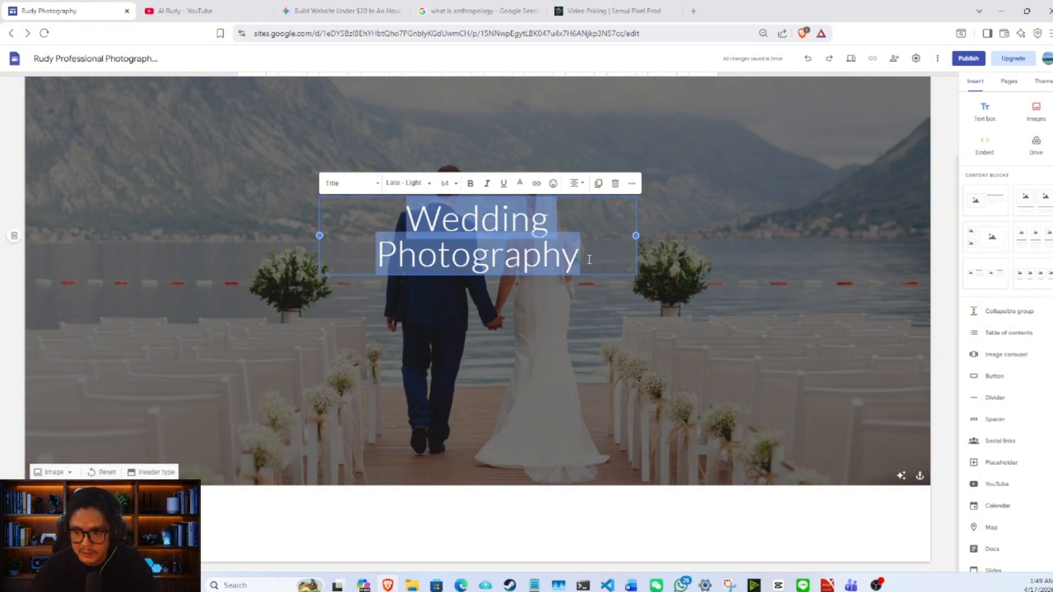
{"action": "left_click", "coordinate": [446, 184]}
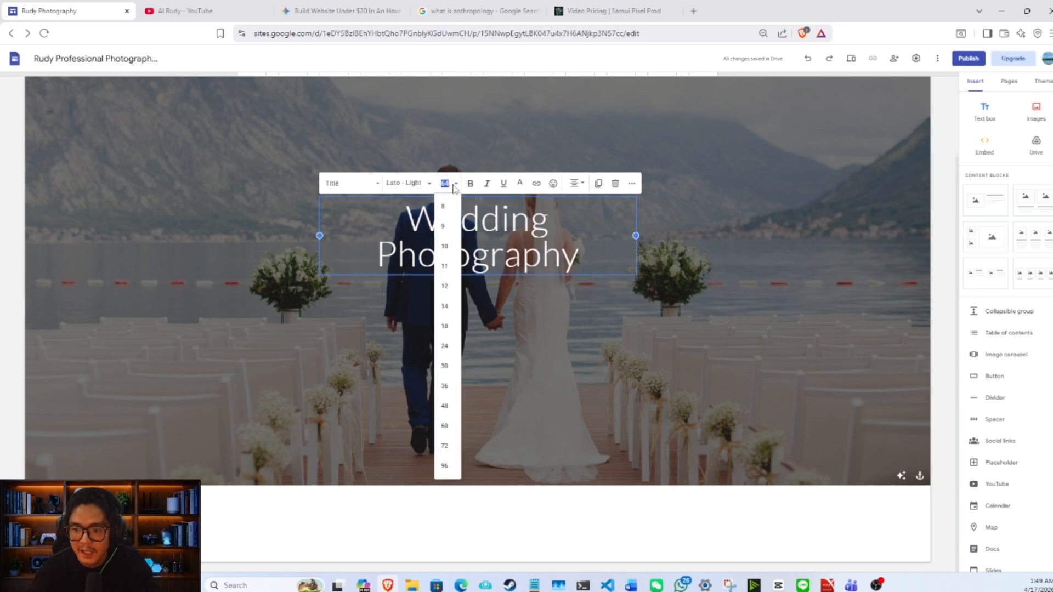
{"action": "left_click", "coordinate": [448, 386]}
- Change the font of the "Wedding Photography" page title to Georgia
{"action": "triple_click", "coordinate": [441, 236]}
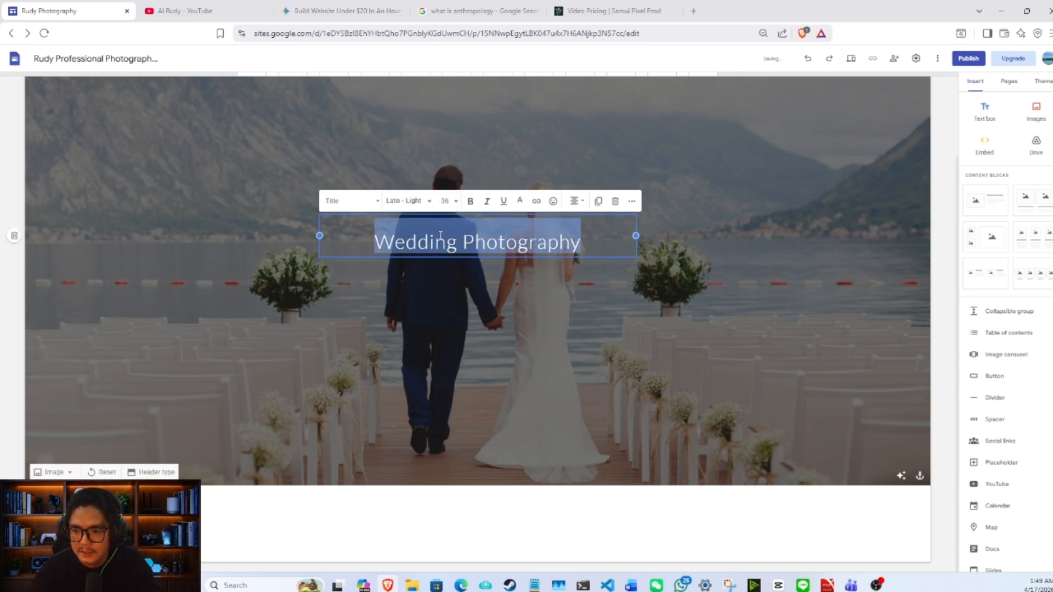
{"action": "left_click", "coordinate": [427, 202]}
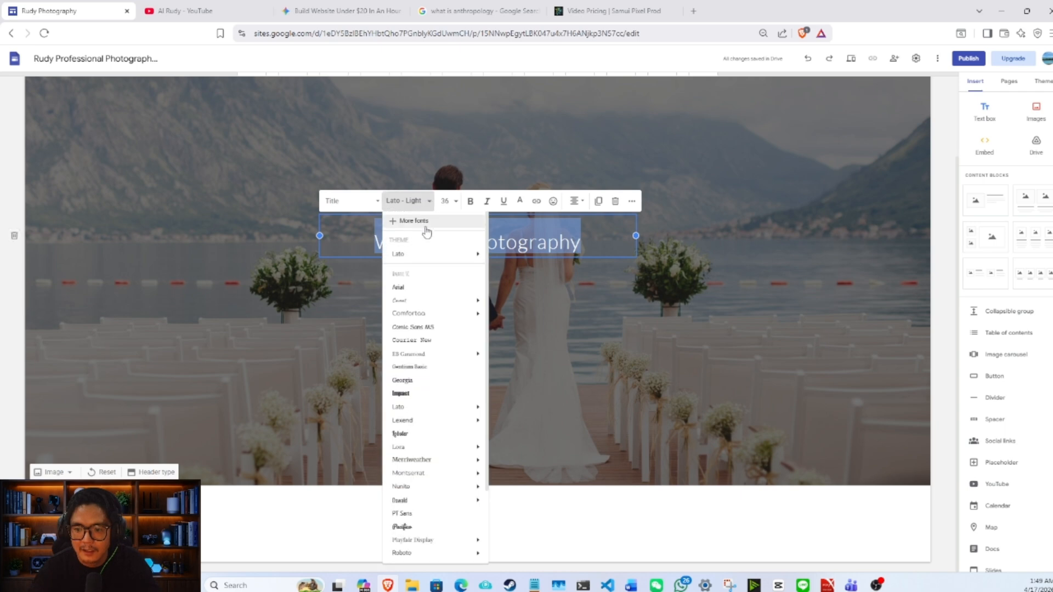
{"action": "left_click", "coordinate": [427, 381]}
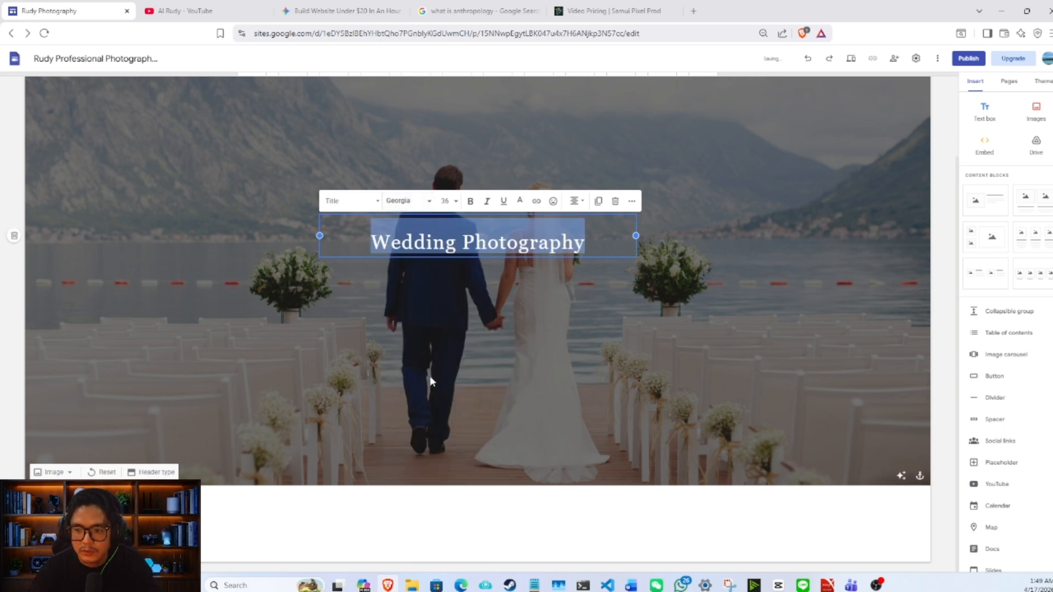
{"action": "left_click", "coordinate": [606, 288]}
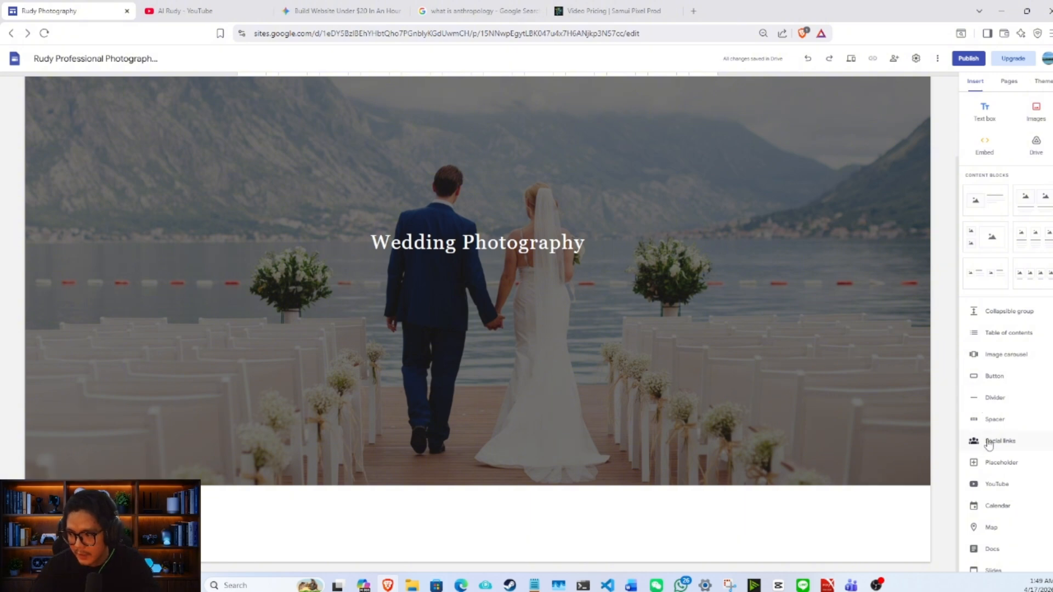
- Insert a placeholder below the header of the Wedding Photography page
{"action": "left_click", "coordinate": [997, 462]}
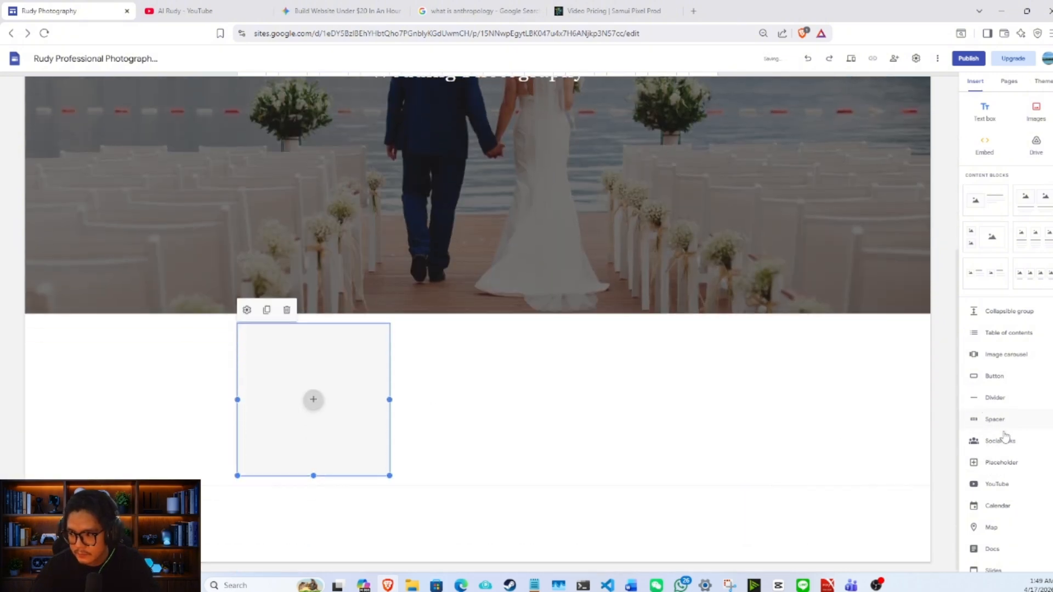
- Insert two more placeholders and arrange them beside the first one to form a row of three below the header
{"action": "left_click", "coordinate": [1001, 462]}
{"action": "left_click_drag", "start_coordinate": [340, 360], "coordinate": [432, 198]}
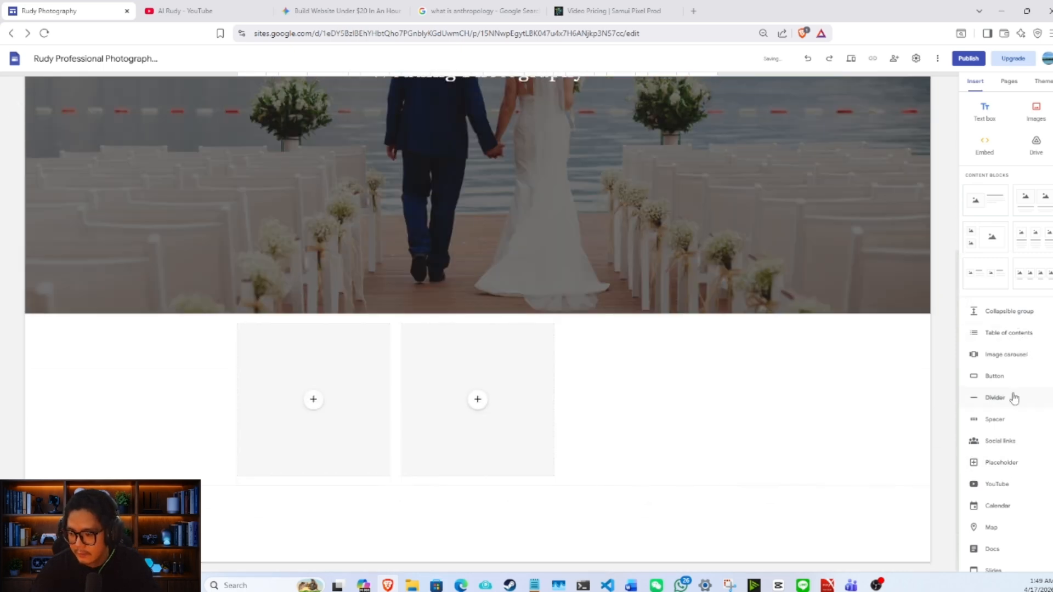
{"action": "left_click", "coordinate": [1014, 462]}
{"action": "left_click_drag", "start_coordinate": [312, 399], "coordinate": [643, 211]}
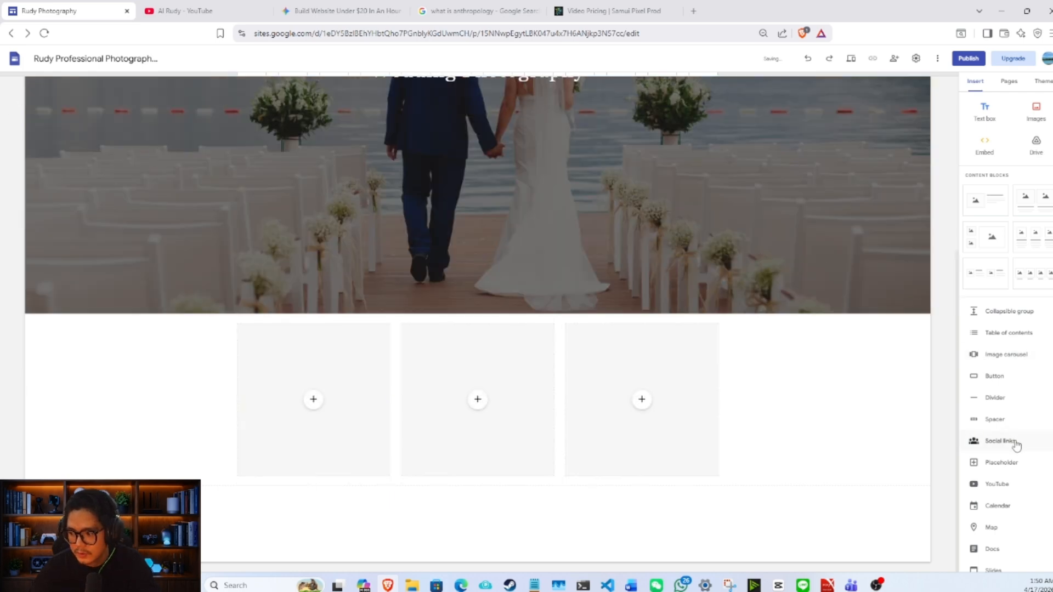
- Insert a placeholder in a new section below the row of three and widen it to about half the content width
{"action": "left_click", "coordinate": [1014, 464]}
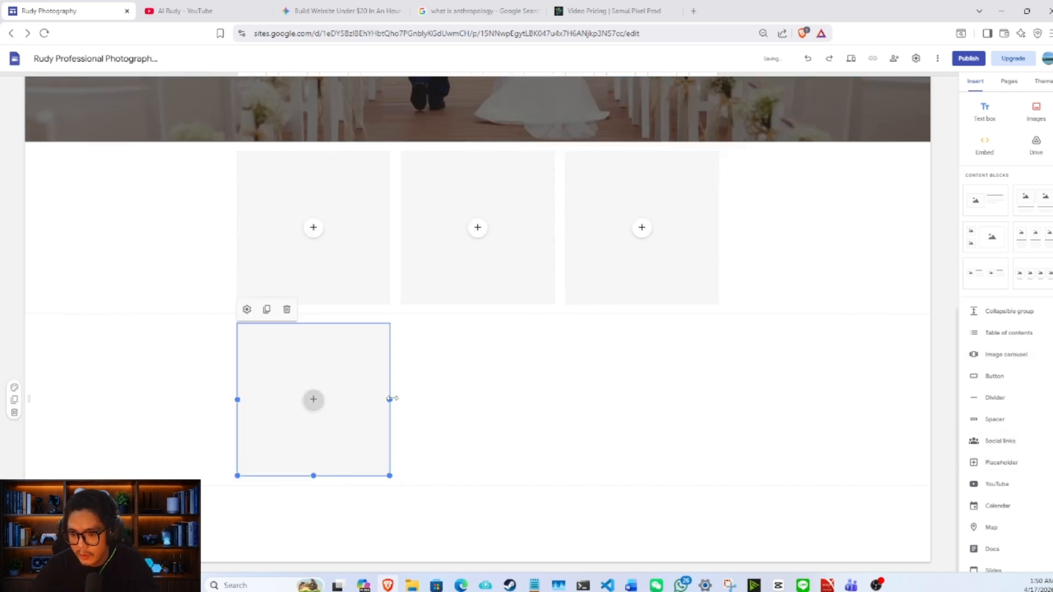
{"action": "left_click_drag", "start_coordinate": [390, 398], "coordinate": [474, 399]}
{"action": "left_click", "coordinate": [531, 262]}
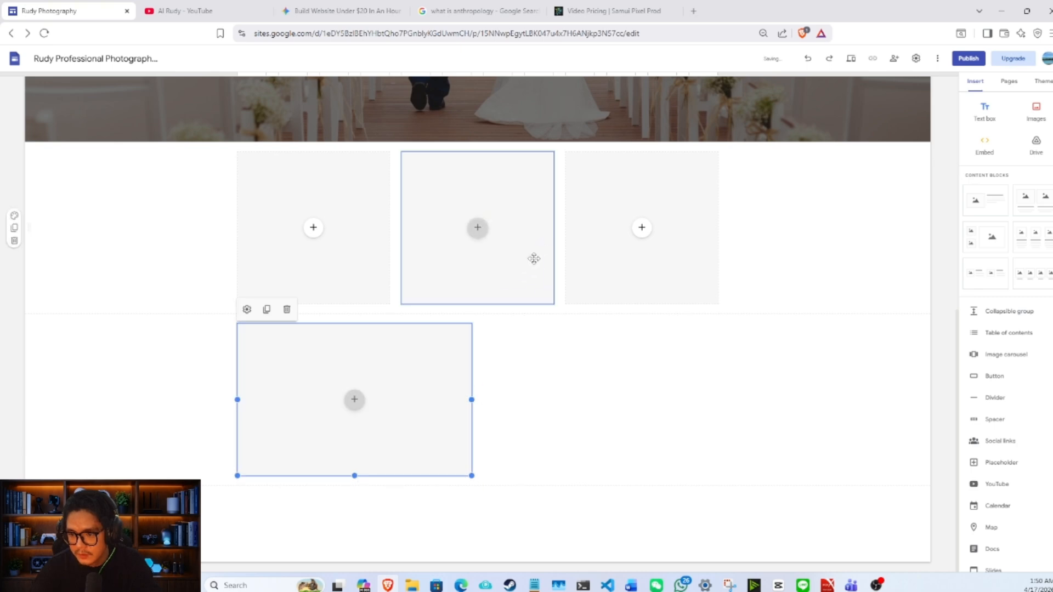
{"action": "left_click", "coordinate": [573, 364]}
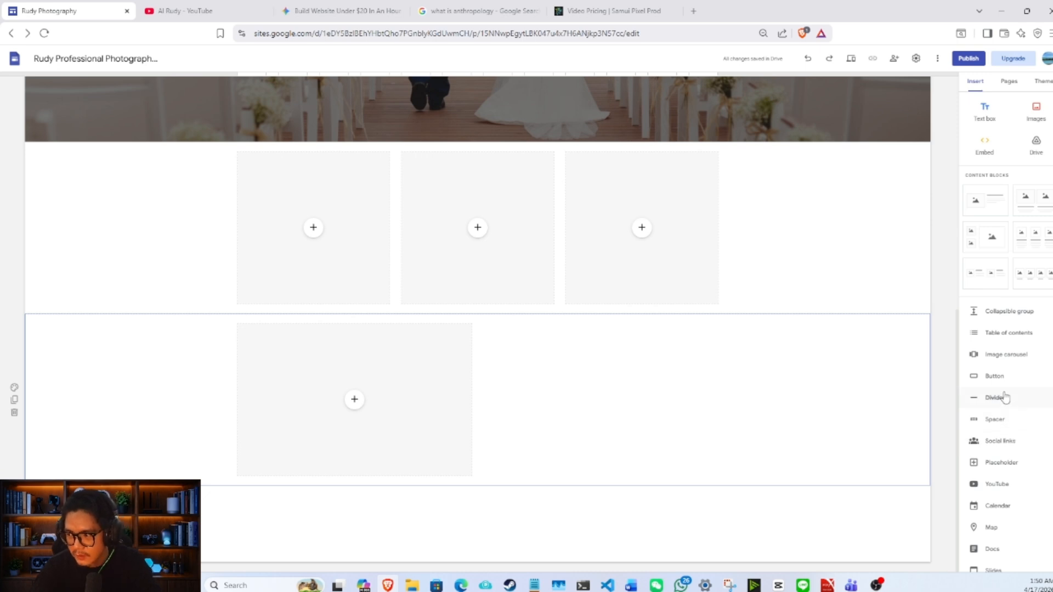
- Insert another placeholder beside the wide one in the second row and widen it to fill the rest of the row
{"action": "left_click", "coordinate": [1009, 465]}
{"action": "left_click_drag", "start_coordinate": [376, 369], "coordinate": [620, 202]}
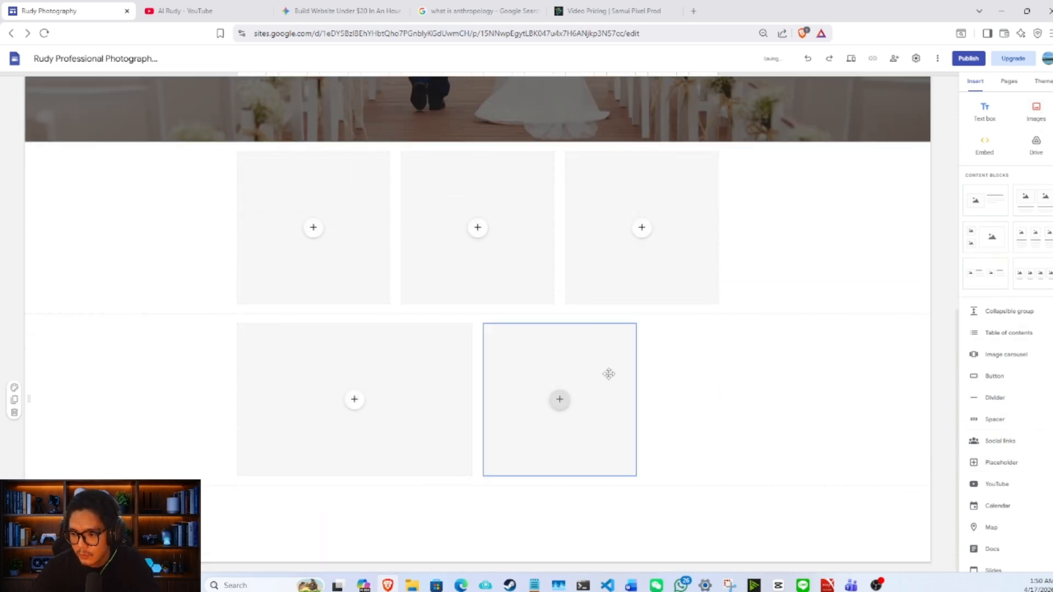
{"action": "left_click", "coordinate": [629, 385]}
{"action": "left_click", "coordinate": [640, 401]}
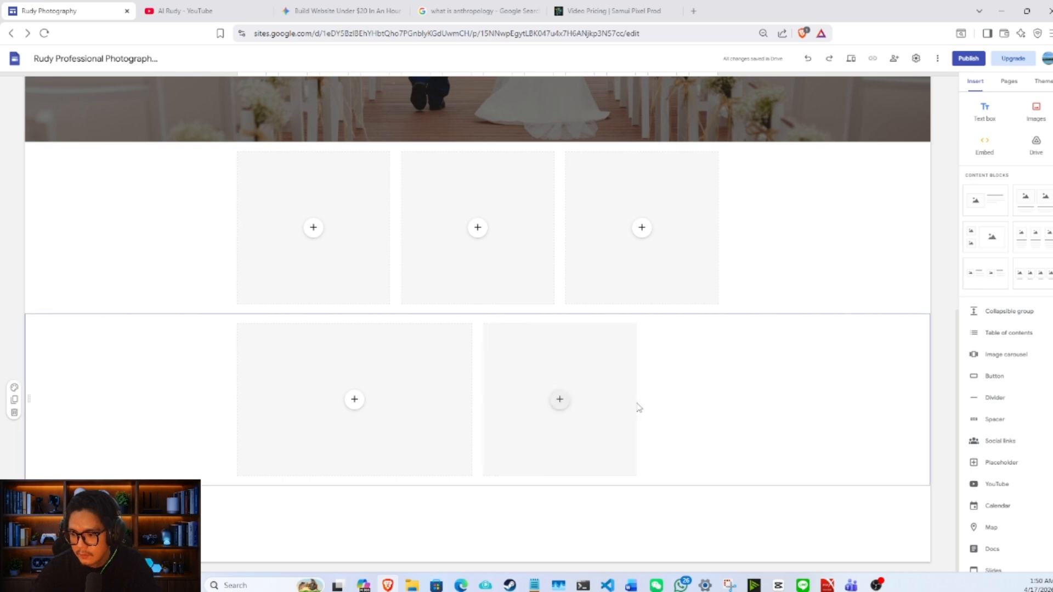
{"action": "left_click", "coordinate": [634, 398]}
{"action": "left_click_drag", "start_coordinate": [635, 398], "coordinate": [714, 388]}
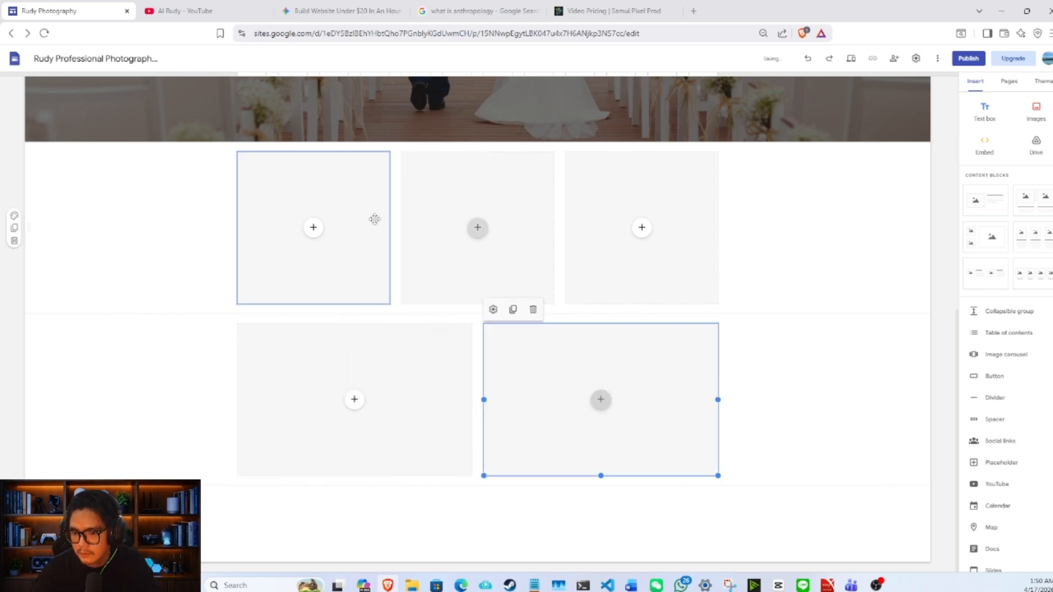
- Upload photo 20 from the photographs folder into the first placeholder of the upper row
{"action": "left_click", "coordinate": [313, 227]}
{"action": "left_click", "coordinate": [313, 227]}
{"action": "left_click", "coordinate": [345, 256]}
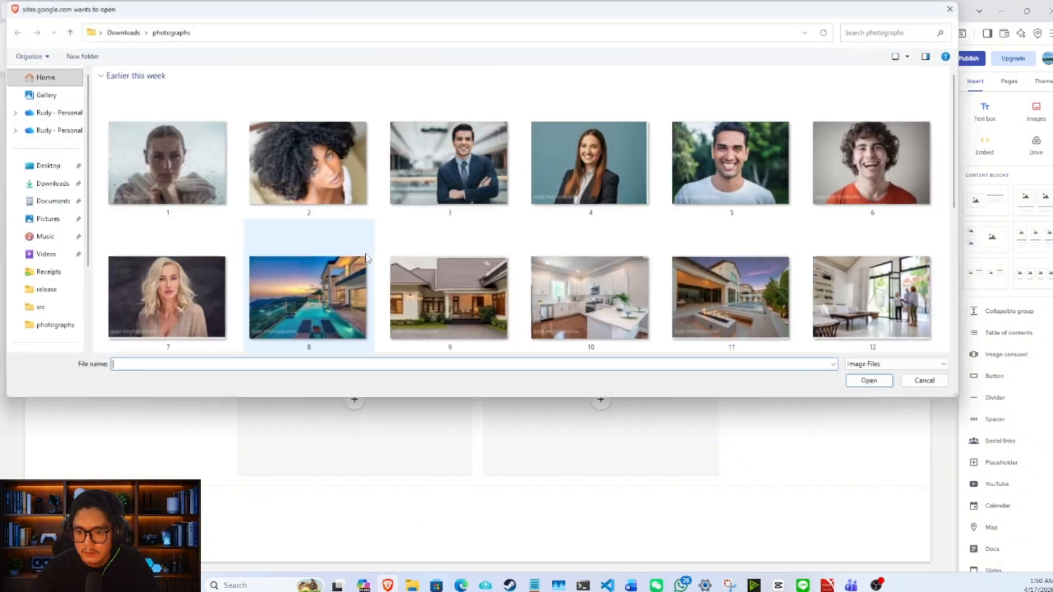
{"action": "scroll", "coordinate": [493, 308], "scroll_direction": "down", "scroll_amount": 6}
{"action": "double_click", "coordinate": [354, 204]}
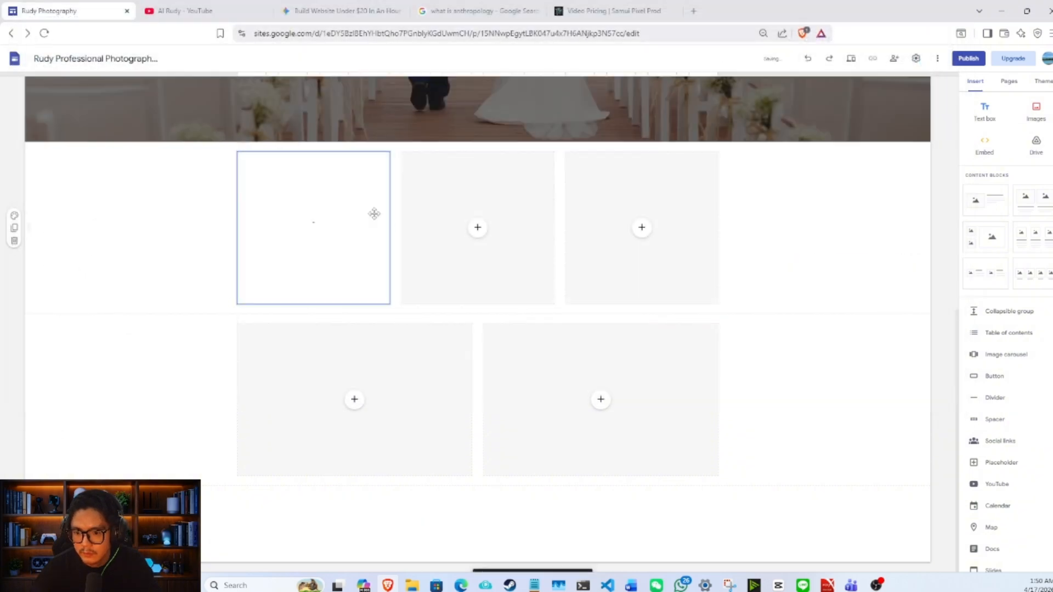
- Upload photo 23 into the middle placeholder of the upper row
{"action": "left_click", "coordinate": [477, 227]}
{"action": "left_click", "coordinate": [520, 257]}
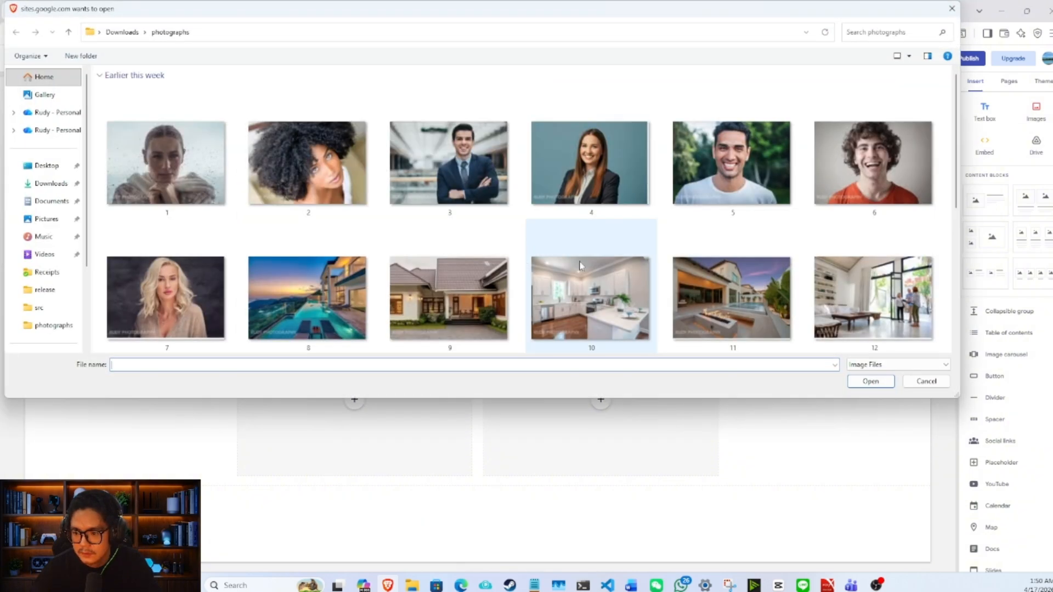
{"action": "scroll", "coordinate": [619, 285], "scroll_direction": "down", "scroll_amount": 6}
{"action": "double_click", "coordinate": [746, 170]}
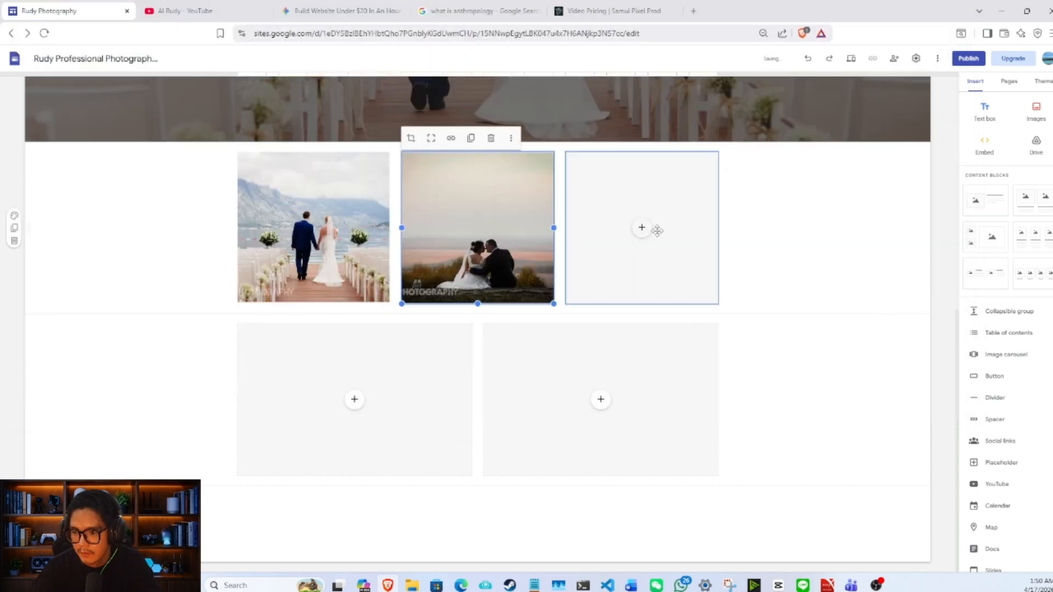
- Upload photo 26 into the last placeholder of the upper row
{"action": "left_click", "coordinate": [643, 228]}
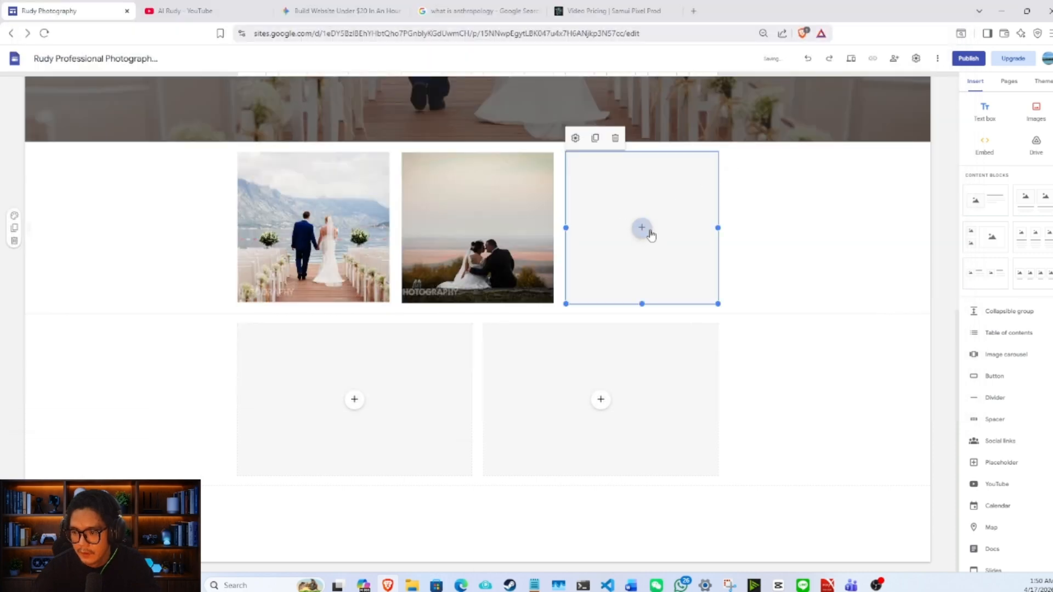
{"action": "left_click", "coordinate": [688, 253]}
{"action": "scroll", "coordinate": [630, 265], "scroll_direction": "down", "scroll_amount": 5}
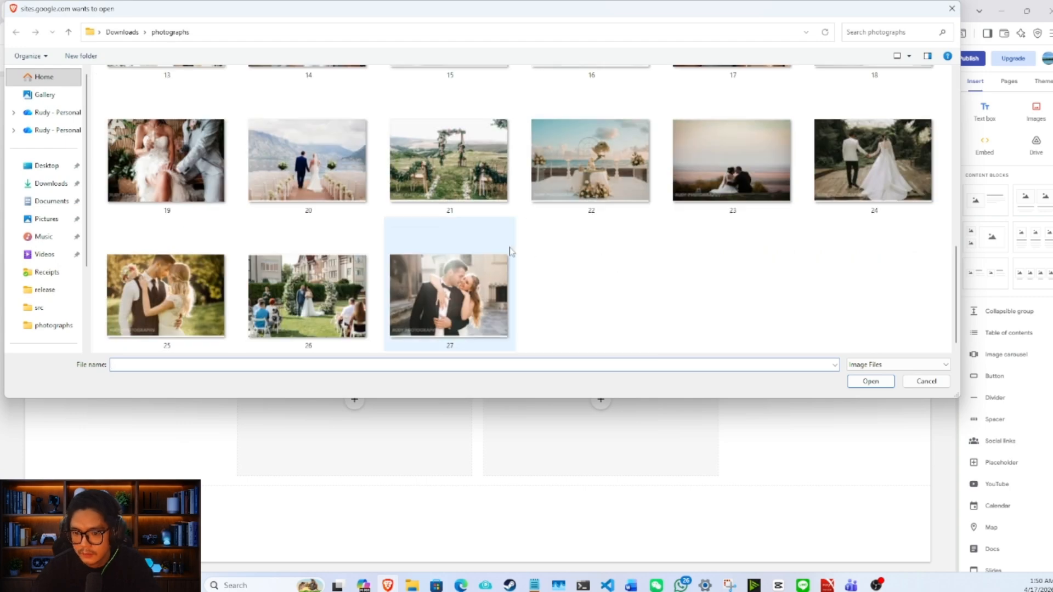
{"action": "double_click", "coordinate": [307, 296]}
- Upload photo 19 into the first wide placeholder of the second row
{"action": "left_click", "coordinate": [356, 400]}
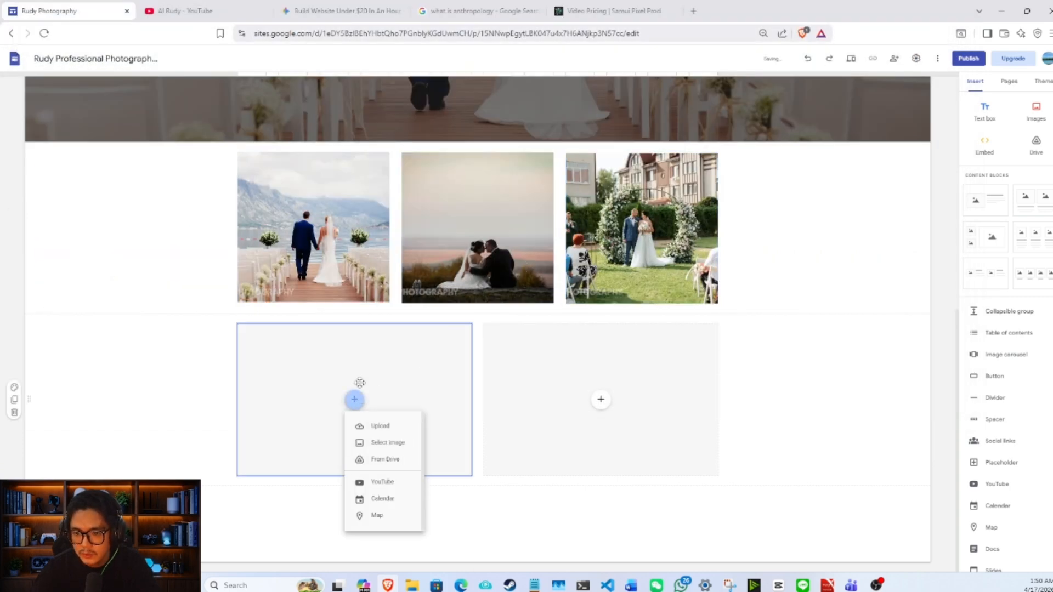
{"action": "left_click", "coordinate": [376, 425]}
{"action": "scroll", "coordinate": [354, 296], "scroll_direction": "down", "scroll_amount": 5}
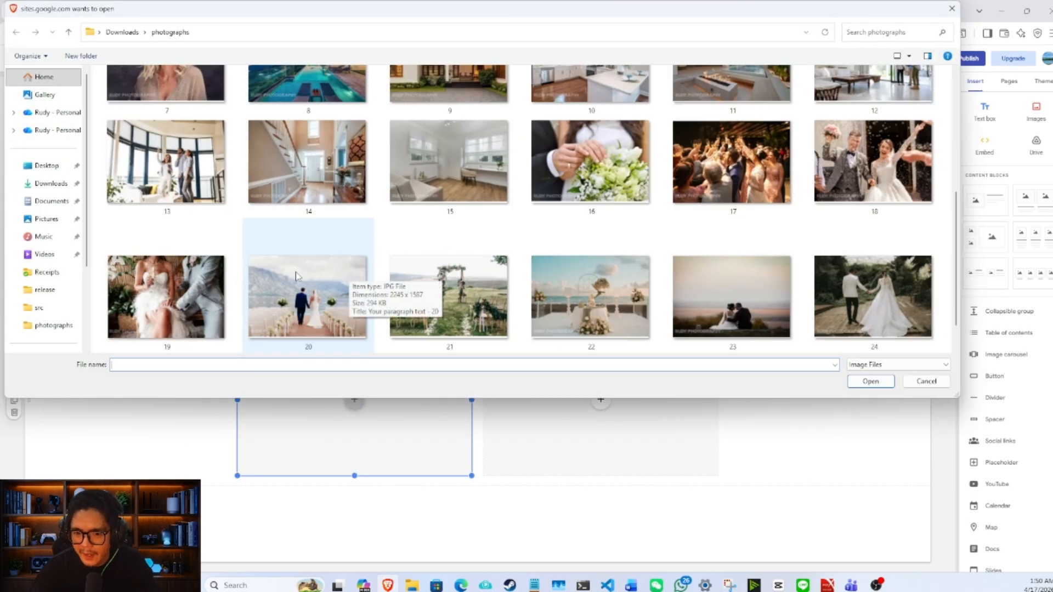
{"action": "double_click", "coordinate": [165, 291]}
- Upload photo 17 into the remaining wide placeholder of the second row and review the finished page
{"action": "left_click", "coordinate": [601, 399]}
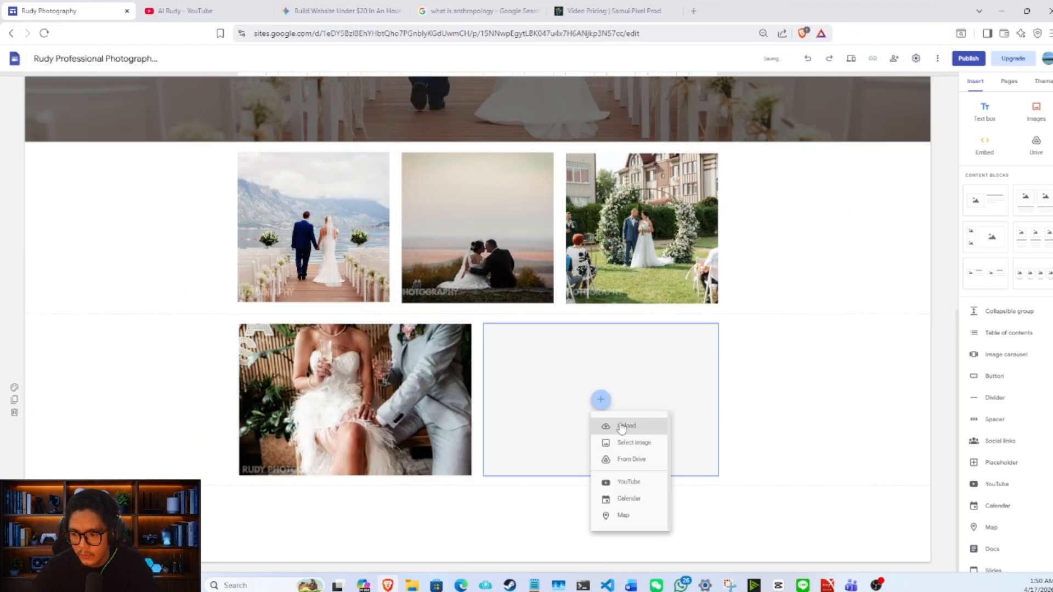
{"action": "left_click", "coordinate": [622, 425]}
{"action": "scroll", "coordinate": [669, 282], "scroll_direction": "down", "scroll_amount": 5}
{"action": "scroll", "coordinate": [669, 283], "scroll_direction": "up", "scroll_amount": 3}
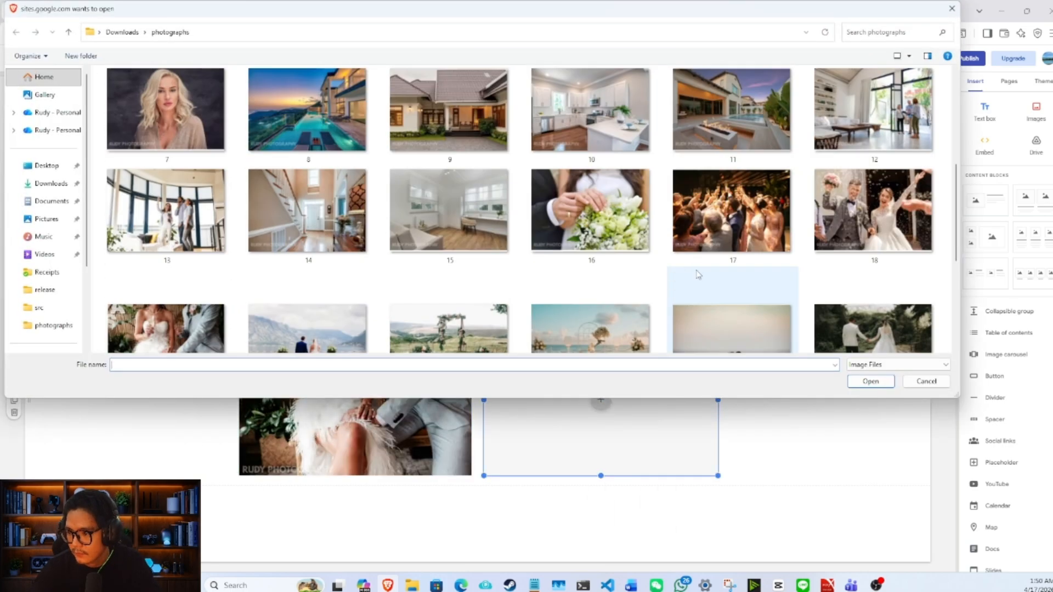
{"action": "double_click", "coordinate": [733, 203]}
{"action": "scroll", "coordinate": [795, 384], "scroll_direction": "up", "scroll_amount": 1}
{"action": "scroll", "coordinate": [784, 368], "scroll_direction": "up", "scroll_amount": 6}
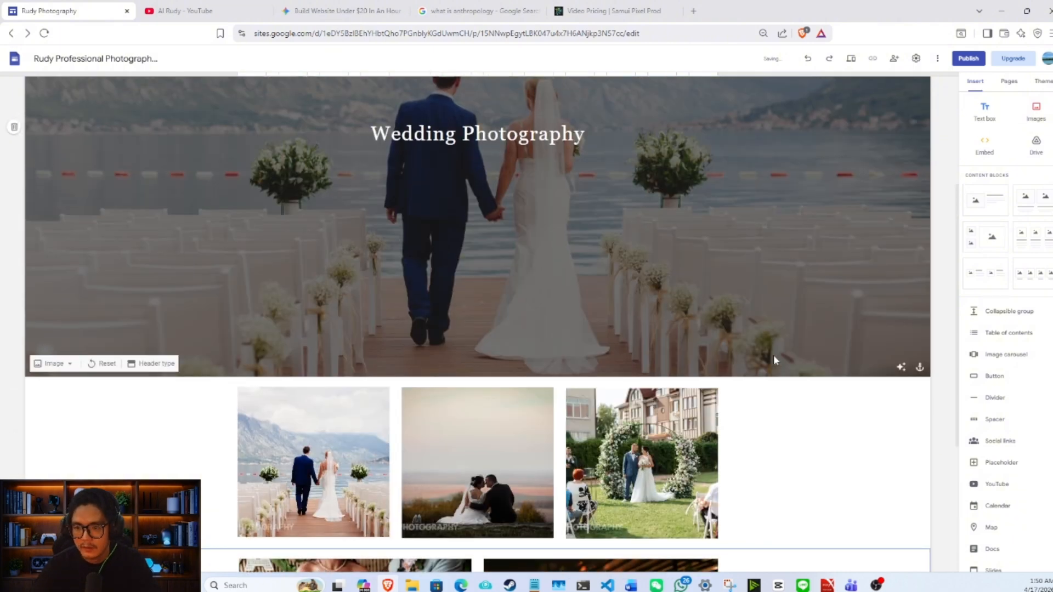
{"action": "scroll", "coordinate": [763, 318], "scroll_direction": "down", "scroll_amount": 6}
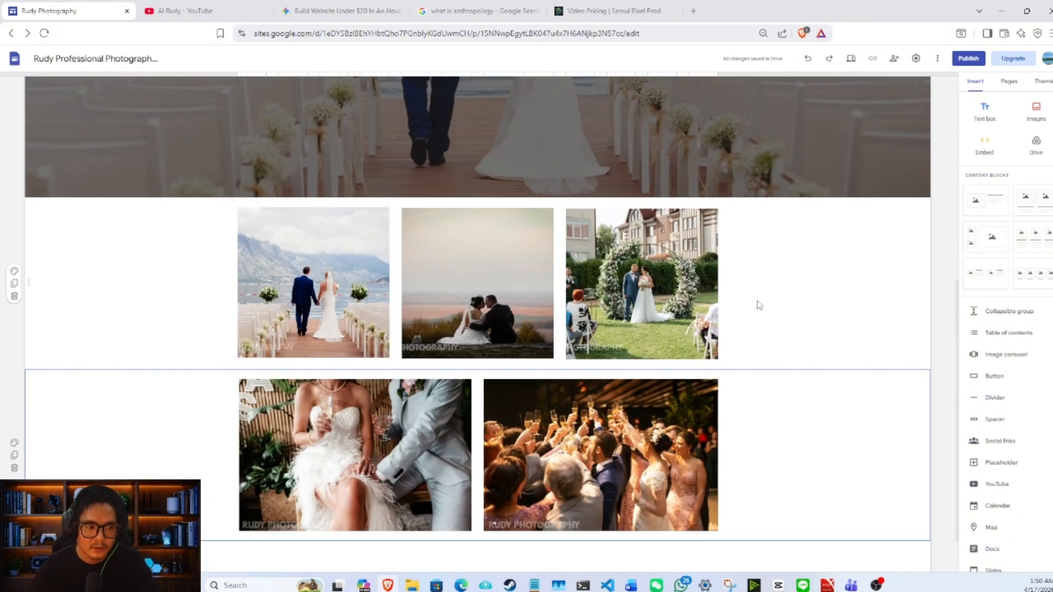
{"action": "scroll", "coordinate": [766, 283], "scroll_direction": "up", "scroll_amount": 6}
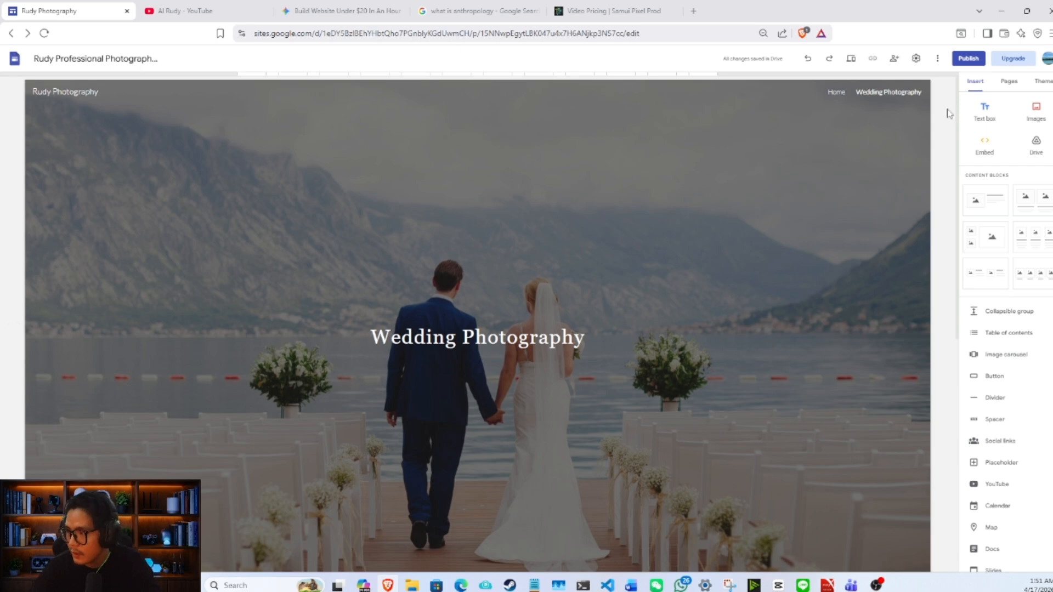
- Create a new page named "Real Estate" in the site
{"action": "left_click", "coordinate": [1011, 82]}
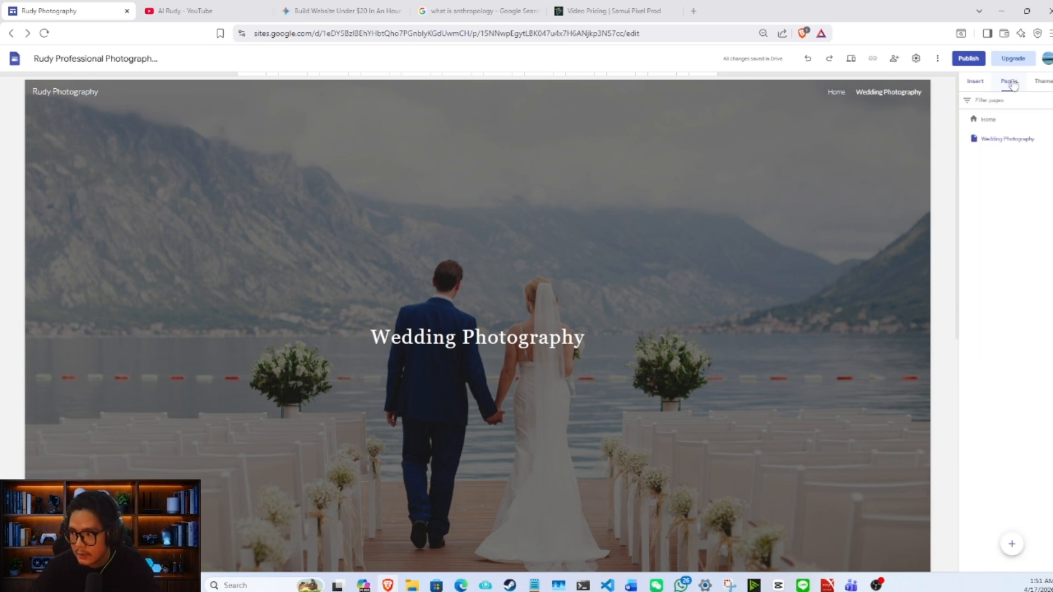
{"action": "left_click", "coordinate": [1011, 544]}
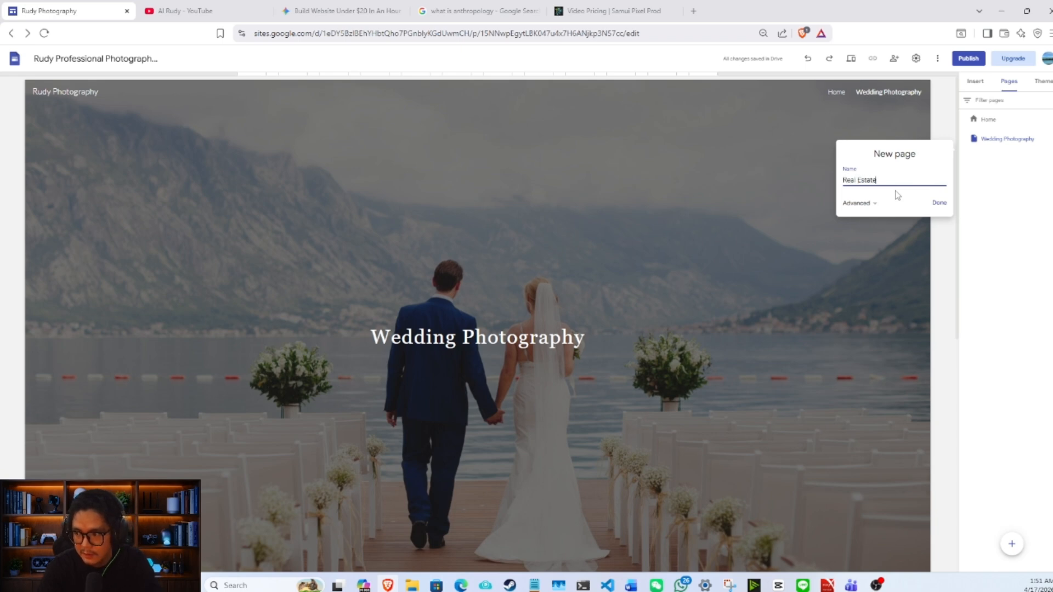
{"action": "left_click", "coordinate": [947, 206]}
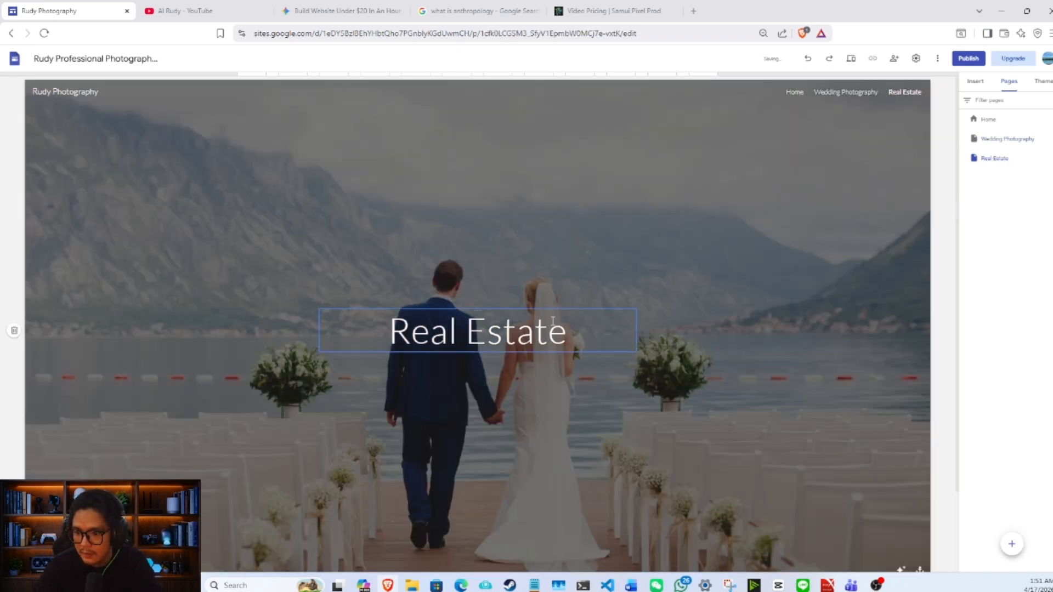
{"action": "scroll", "coordinate": [571, 308], "scroll_direction": "down", "scroll_amount": 2}
{"action": "scroll", "coordinate": [592, 196], "scroll_direction": "up", "scroll_amount": 2}
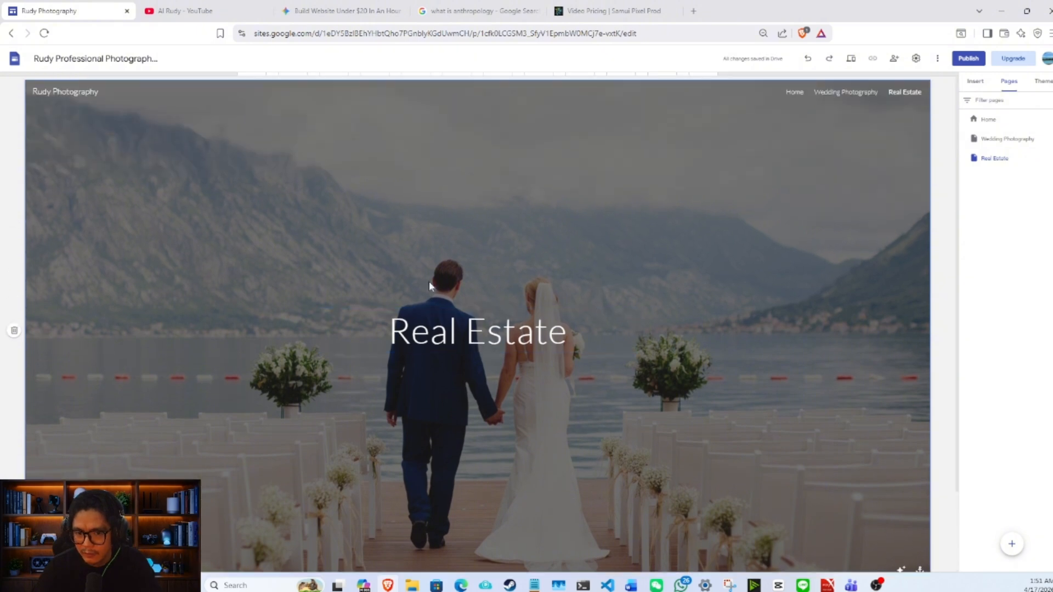
{"action": "double_click", "coordinate": [344, 269]}
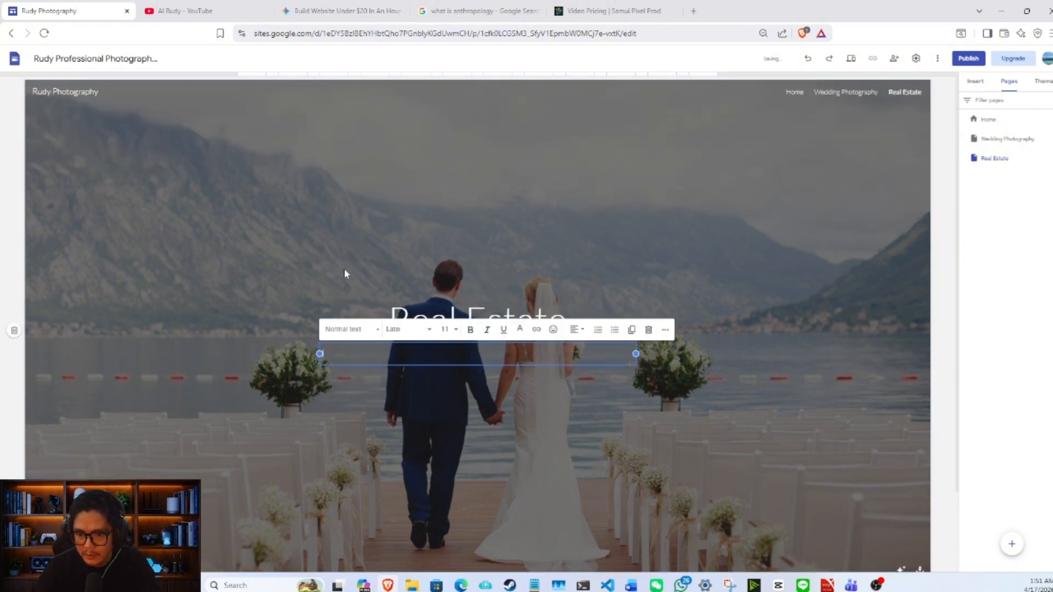
{"action": "left_click", "coordinate": [650, 331]}
{"action": "scroll", "coordinate": [186, 406], "scroll_direction": "down", "scroll_amount": 2}
{"action": "scroll", "coordinate": [163, 235], "scroll_direction": "up", "scroll_amount": 2}
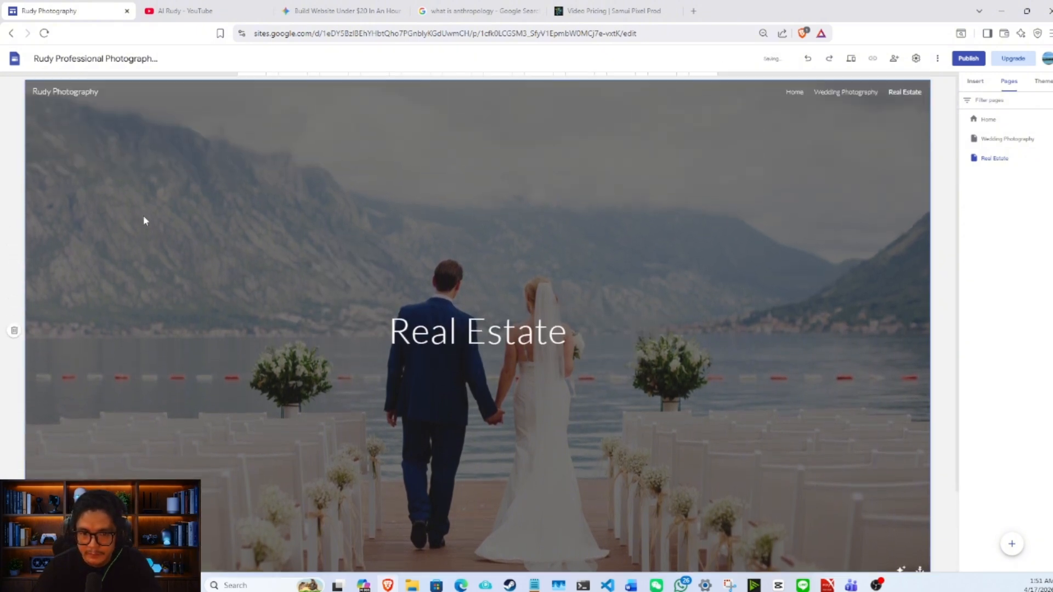
{"action": "double_click", "coordinate": [146, 211]}
{"action": "left_click", "coordinate": [146, 189]}
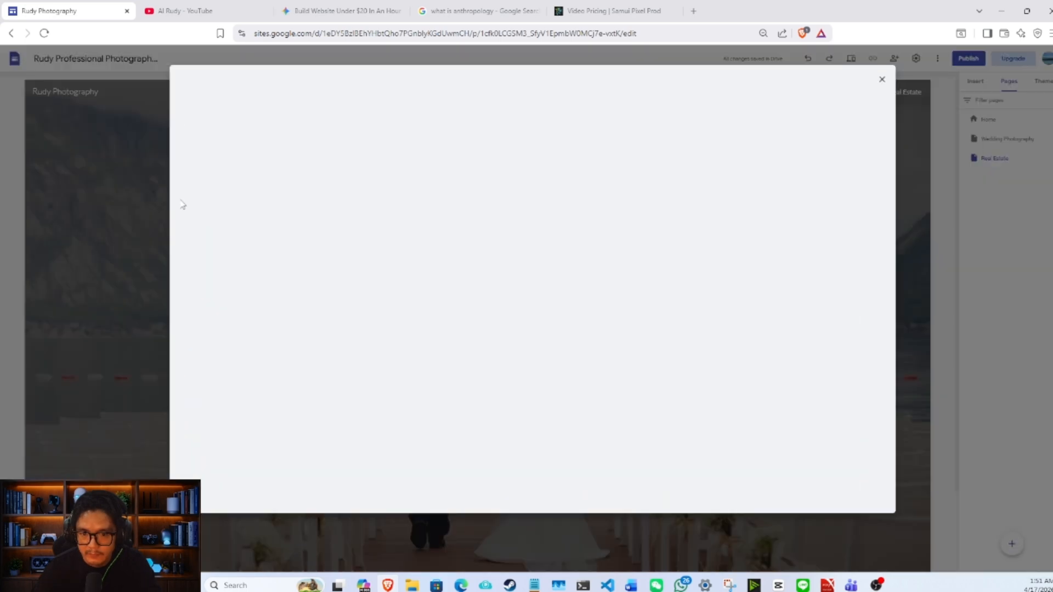
{"action": "left_click", "coordinate": [880, 80]}
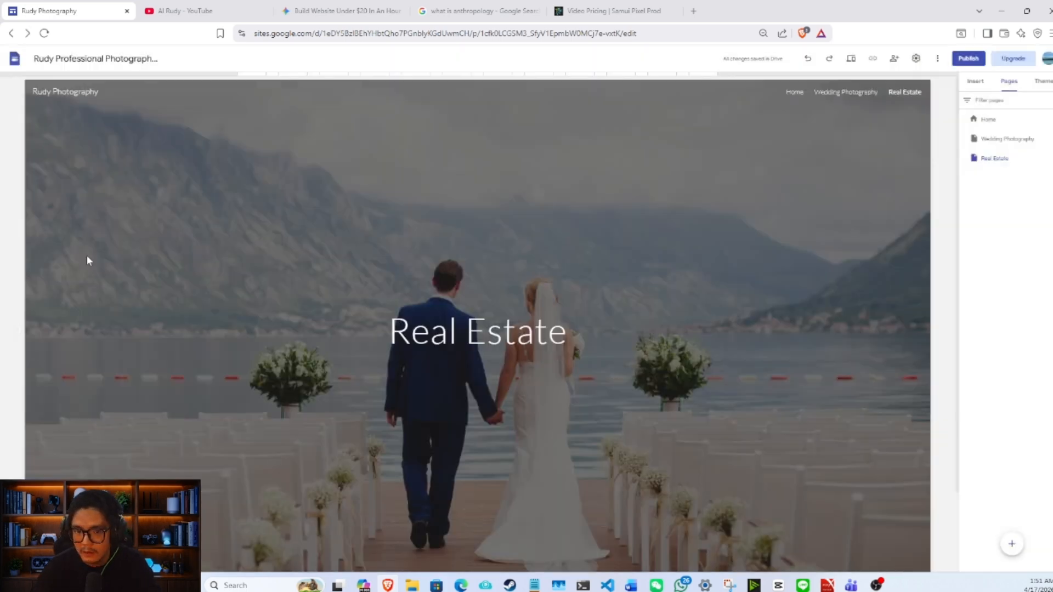
- Try uploading photo 9 onto the Real Estate page header, and delete the inserted image
{"action": "double_click", "coordinate": [95, 255]}
{"action": "left_click", "coordinate": [119, 258]}
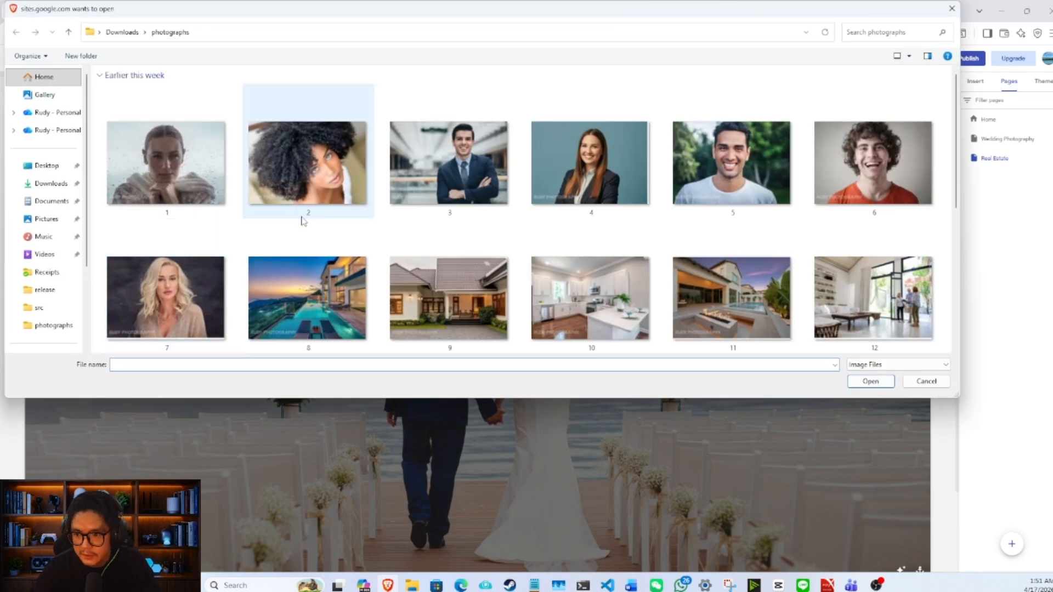
{"action": "double_click", "coordinate": [449, 286]}
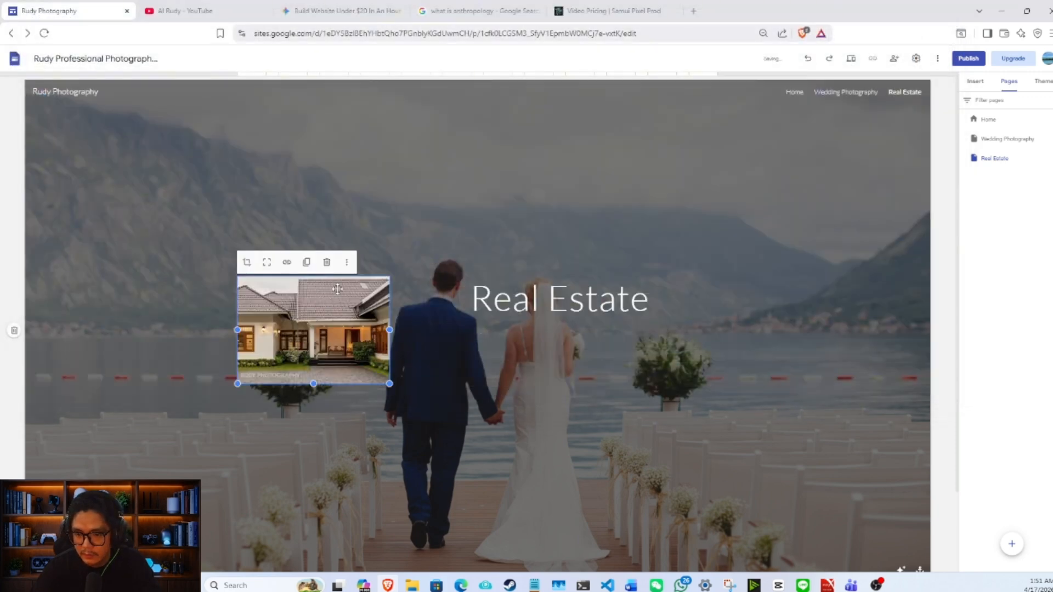
{"action": "left_click", "coordinate": [326, 262]}
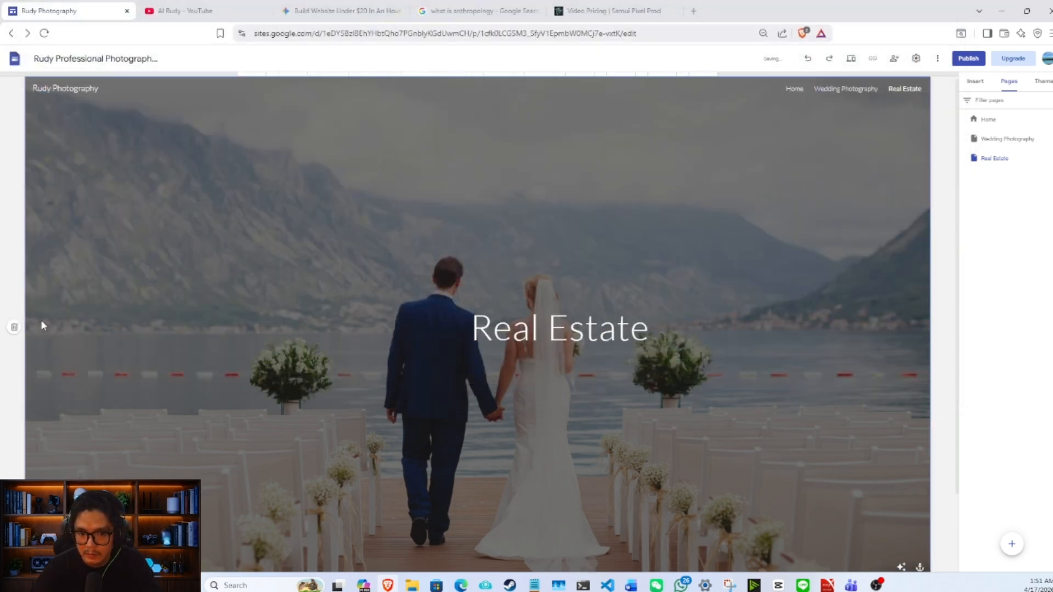
- Replace the Real Estate page's header background with photo 11 from the photographs folder
{"action": "scroll", "coordinate": [79, 310], "scroll_direction": "down", "scroll_amount": 2}
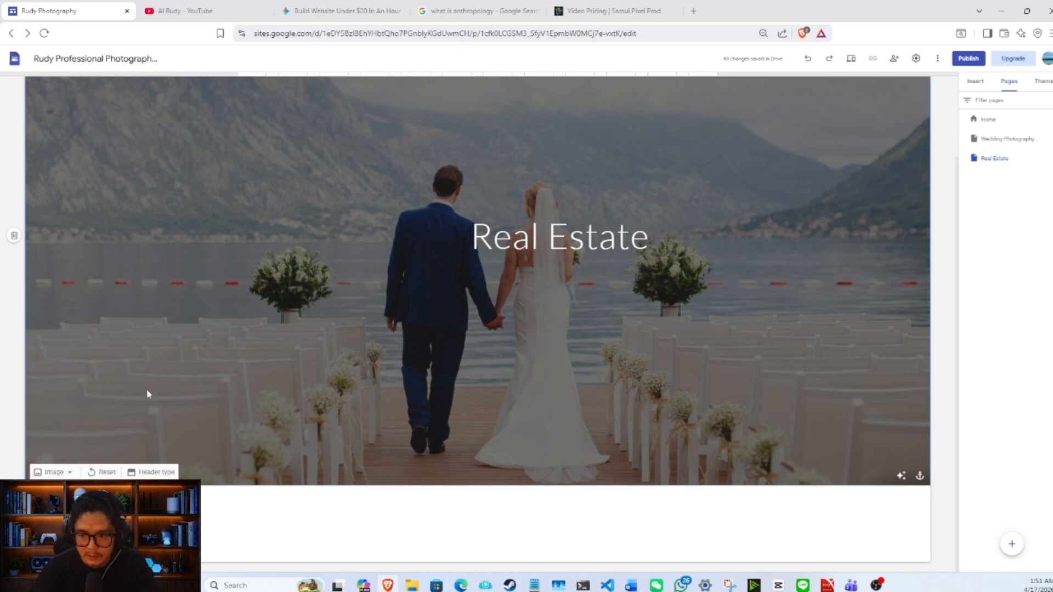
{"action": "scroll", "coordinate": [266, 321], "scroll_direction": "up", "scroll_amount": 2}
{"action": "scroll", "coordinate": [244, 369], "scroll_direction": "down", "scroll_amount": 2}
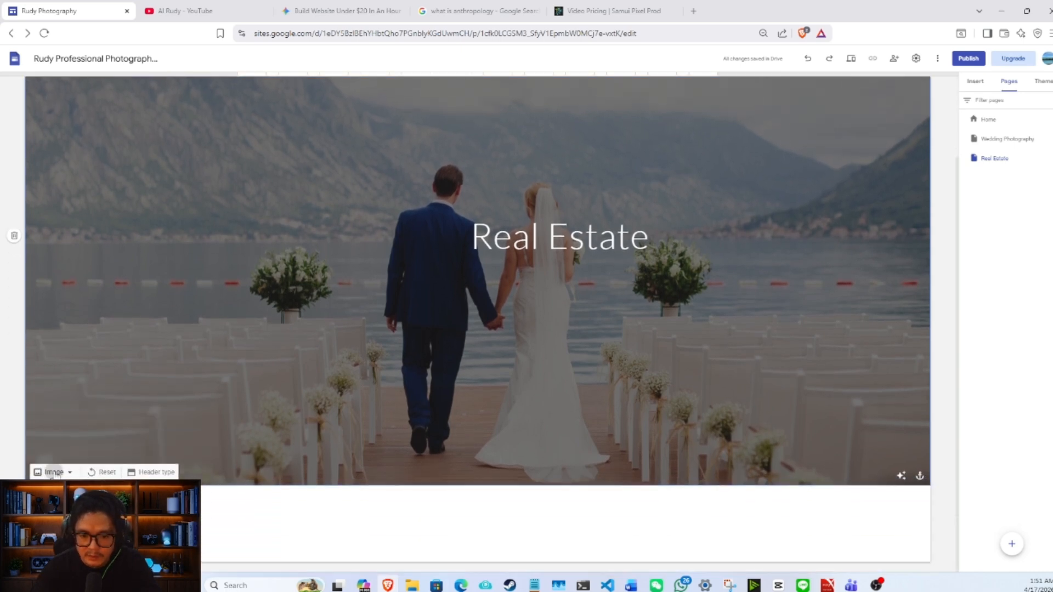
{"action": "left_click", "coordinate": [54, 472]}
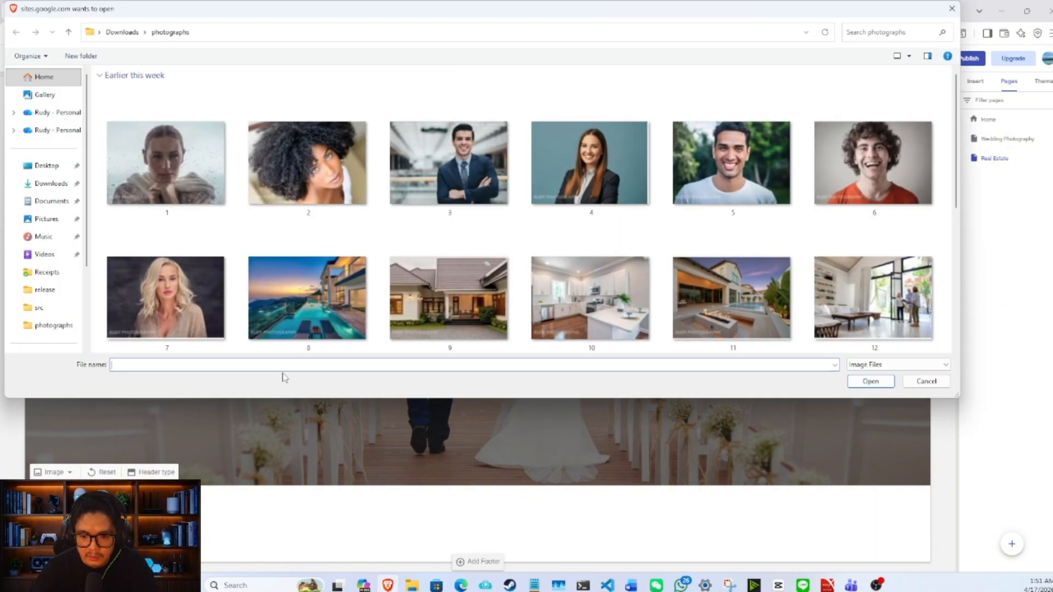
{"action": "scroll", "coordinate": [555, 256], "scroll_direction": "down", "scroll_amount": 3}
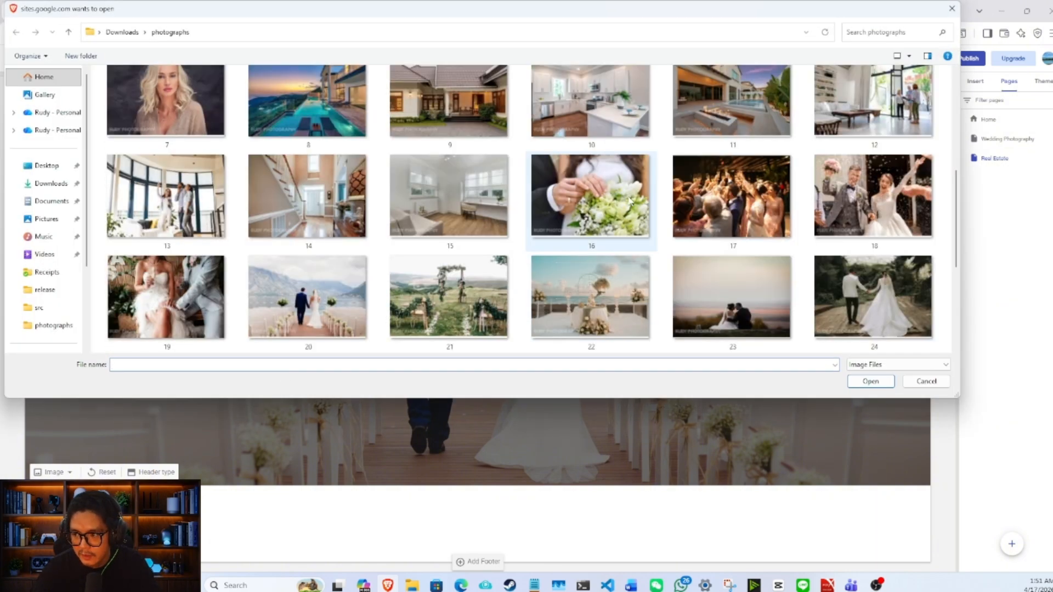
{"action": "double_click", "coordinate": [731, 113]}
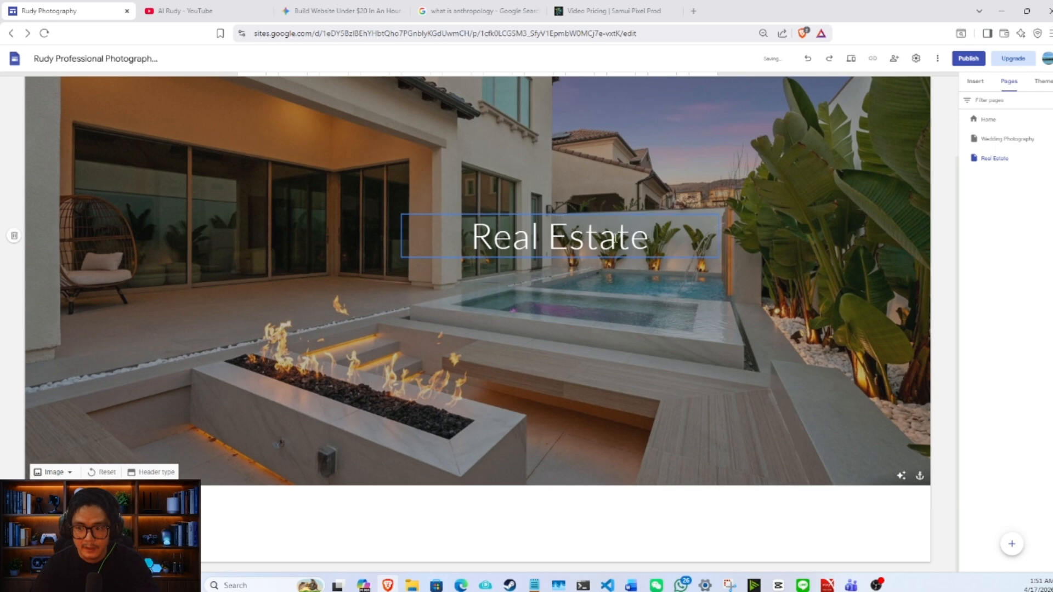
- Format the "Real Estate" header title in Georgia at font size 36
{"action": "left_click", "coordinate": [598, 237]}
{"action": "double_click", "coordinate": [585, 239]}
{"action": "triple_click", "coordinate": [586, 240]}
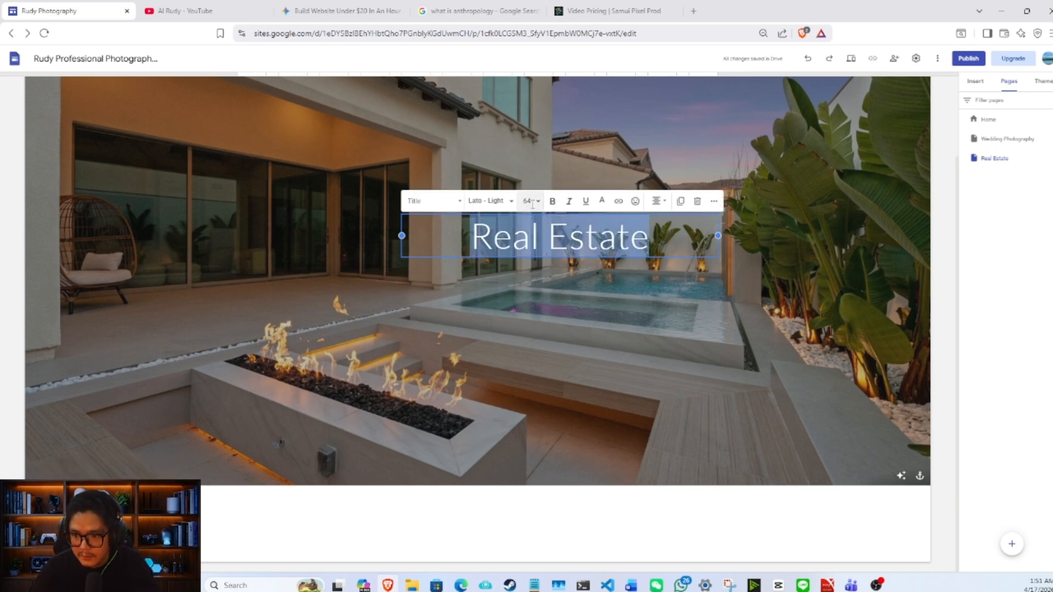
{"action": "left_click", "coordinate": [527, 201]}
{"action": "left_click", "coordinate": [527, 403]}
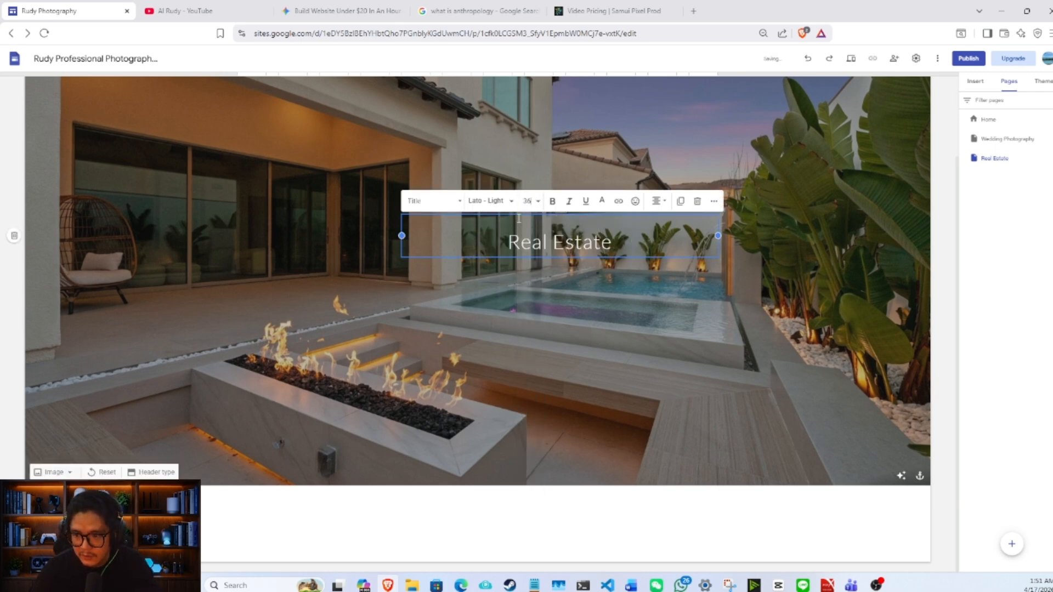
{"action": "left_click", "coordinate": [489, 201]}
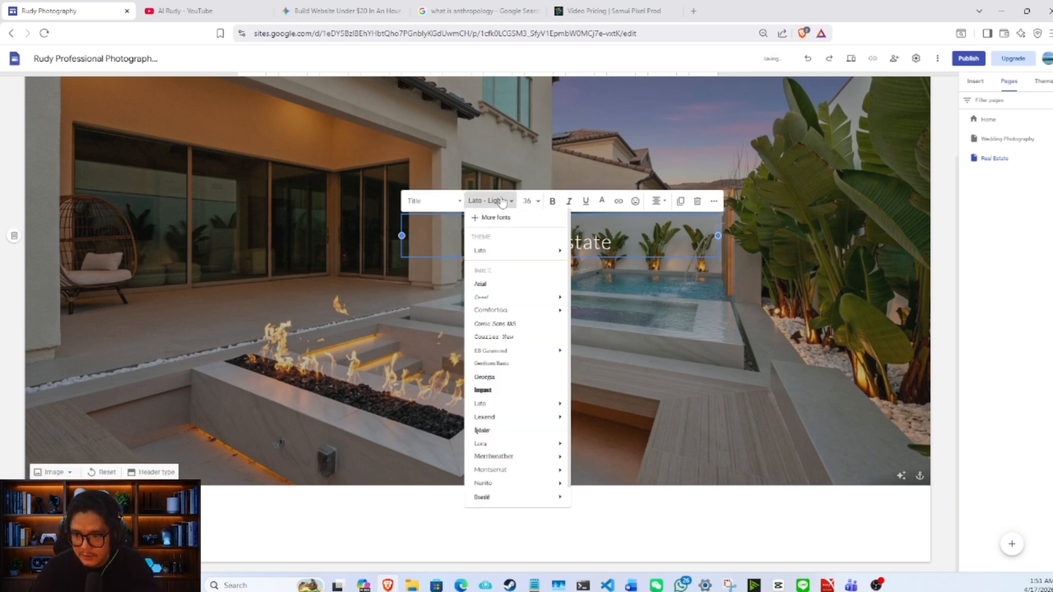
{"action": "left_click", "coordinate": [517, 382]}
{"action": "left_click", "coordinate": [616, 299]}
{"action": "scroll", "coordinate": [686, 277], "scroll_direction": "up", "scroll_amount": 1}
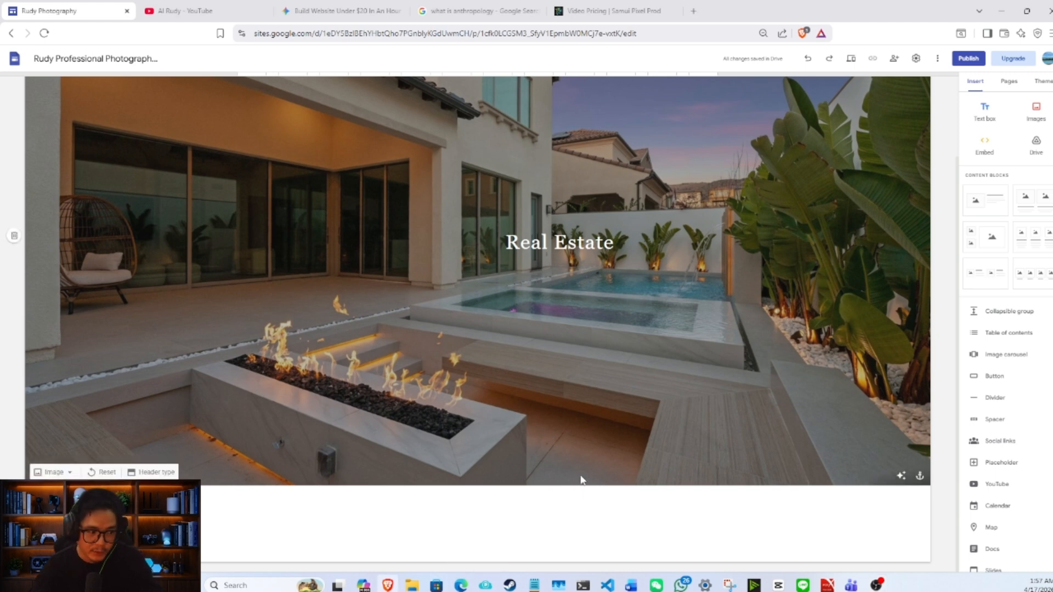
- Add a text box reading "Airbnb is a visual search engine. If your first photo doesn't stop the scroll, your price point doesn't even matter." in Georgia
{"action": "left_click", "coordinate": [984, 112]}
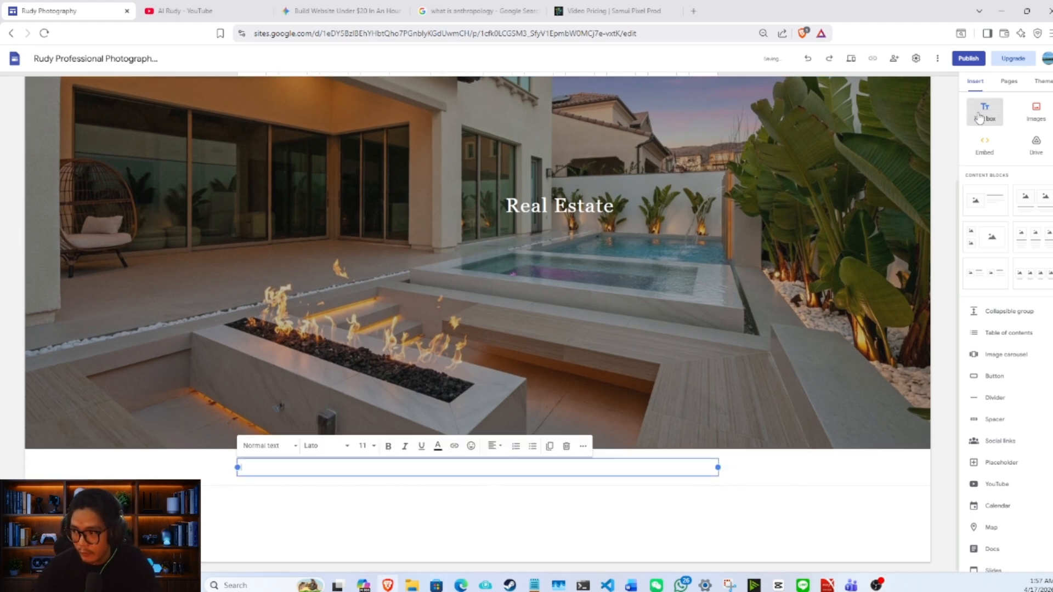
{"action": "type", "text": "\"Airbnb is a visual search engine. If your first photo doesn't stop the scroll, your price point doesn't even matter.\""}
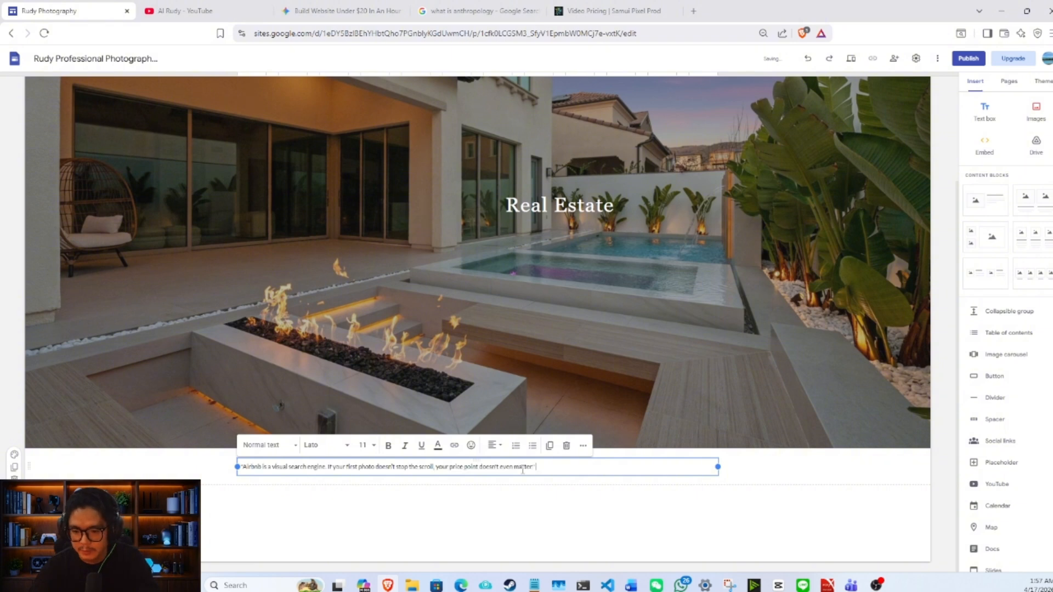
{"action": "left_click", "coordinate": [345, 445]}
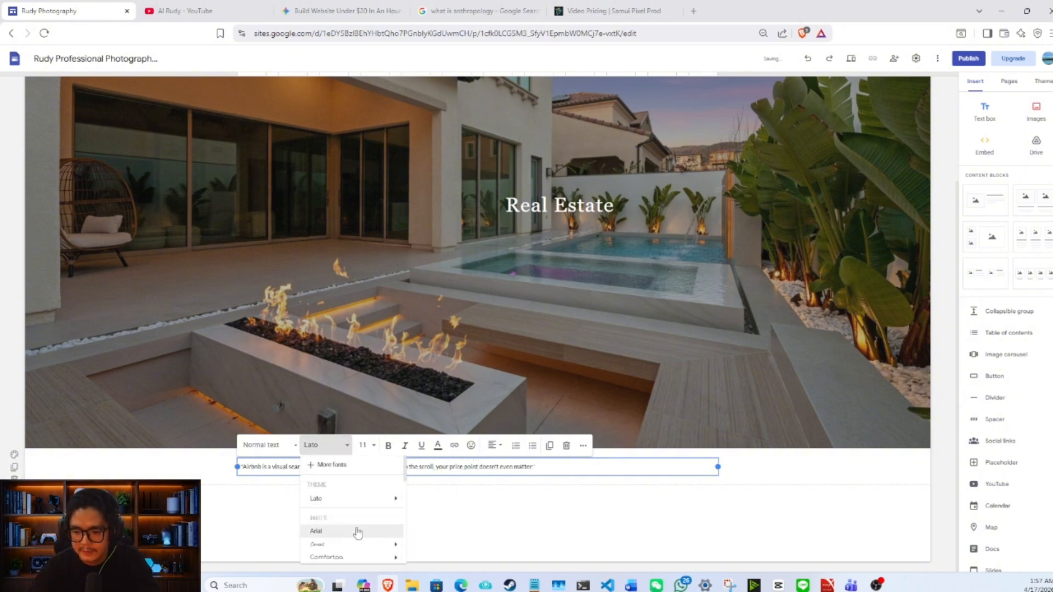
{"action": "left_click", "coordinate": [305, 466]}
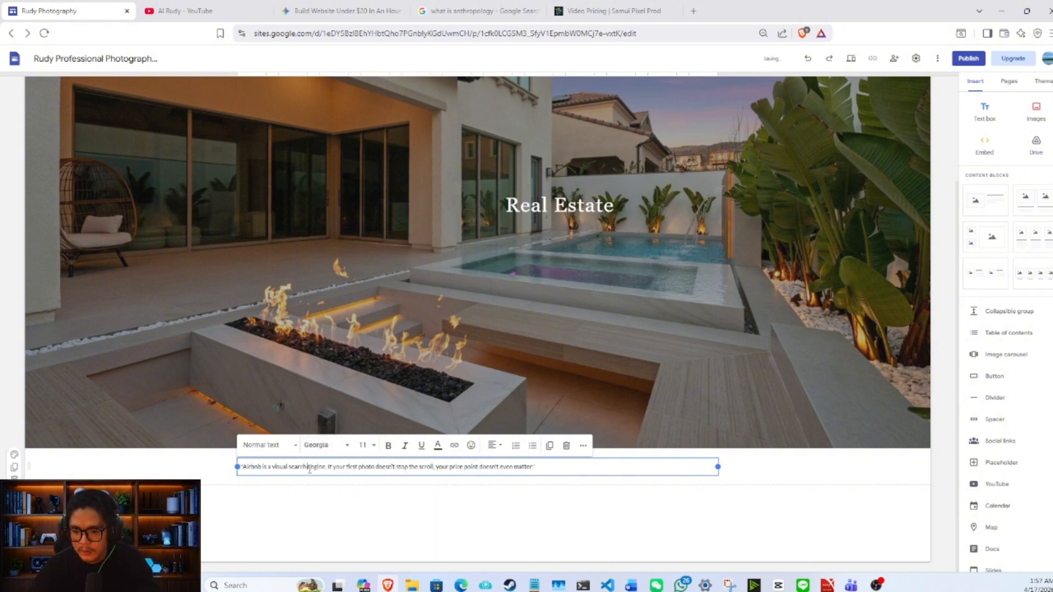
{"action": "key", "text": "ctrl+a"}
{"action": "left_click", "coordinate": [323, 448]}
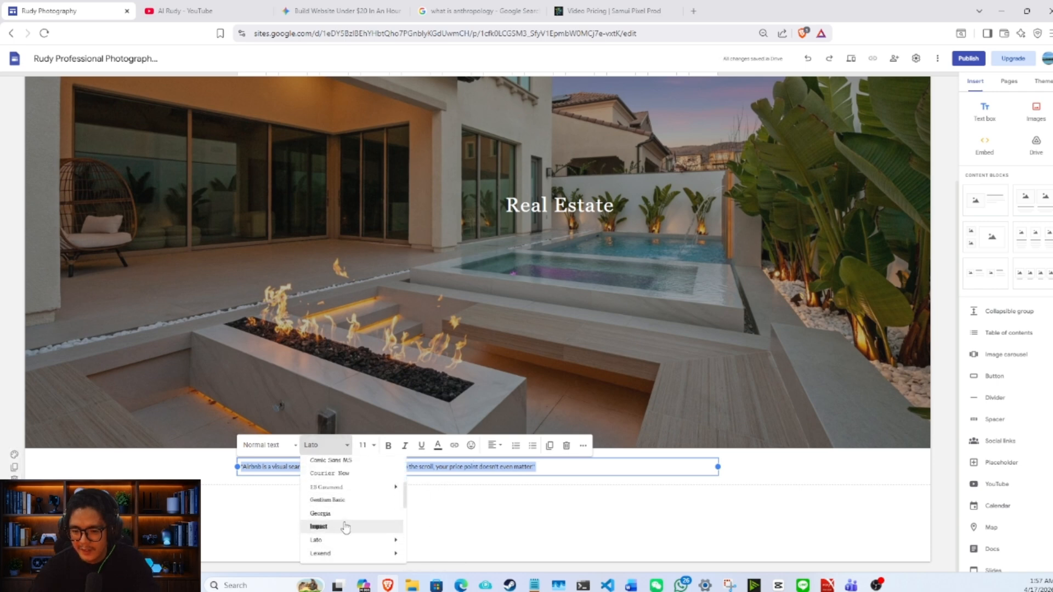
{"action": "left_click", "coordinate": [346, 518]}
- Set the Airbnb quote below the header to font size 18 and center-align it
{"action": "left_click", "coordinate": [364, 445]}
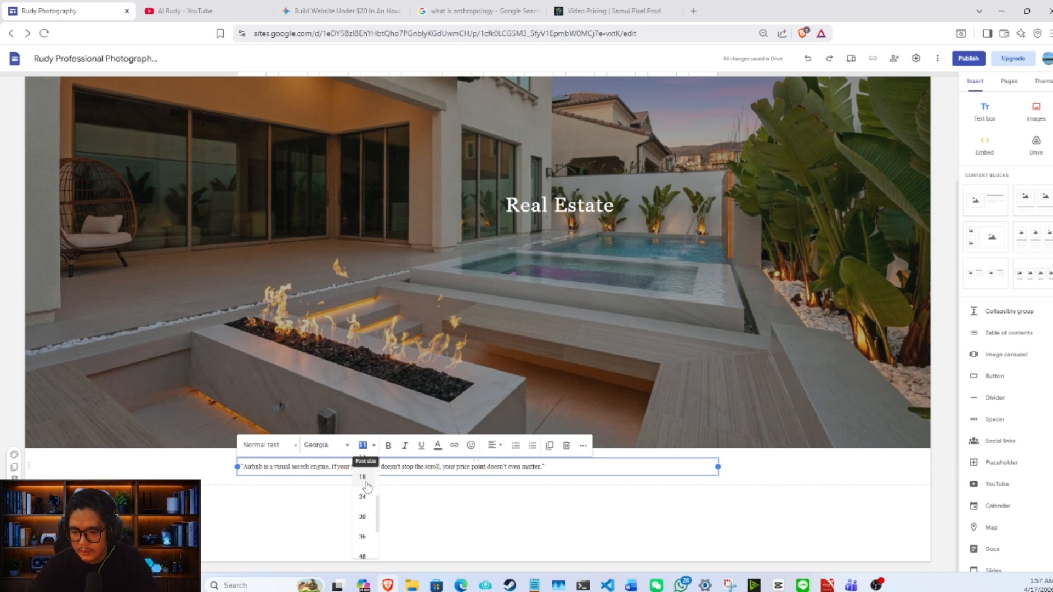
{"action": "left_click", "coordinate": [363, 494]}
{"action": "left_click", "coordinate": [492, 445]}
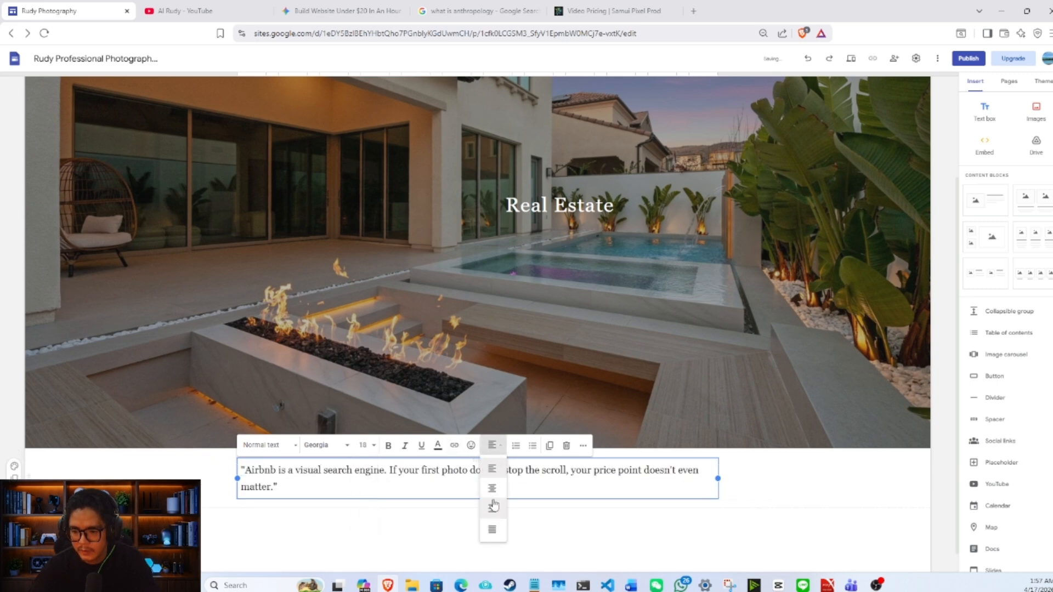
{"action": "left_click", "coordinate": [499, 494]}
{"action": "left_click", "coordinate": [748, 488]}
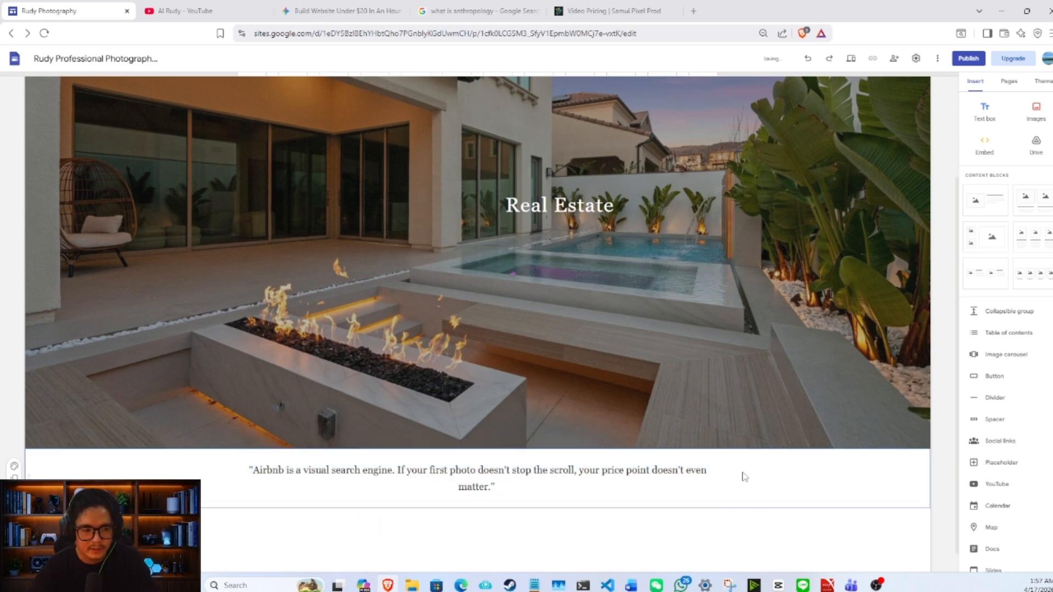
{"action": "scroll", "coordinate": [744, 474], "scroll_direction": "down", "scroll_amount": 1}
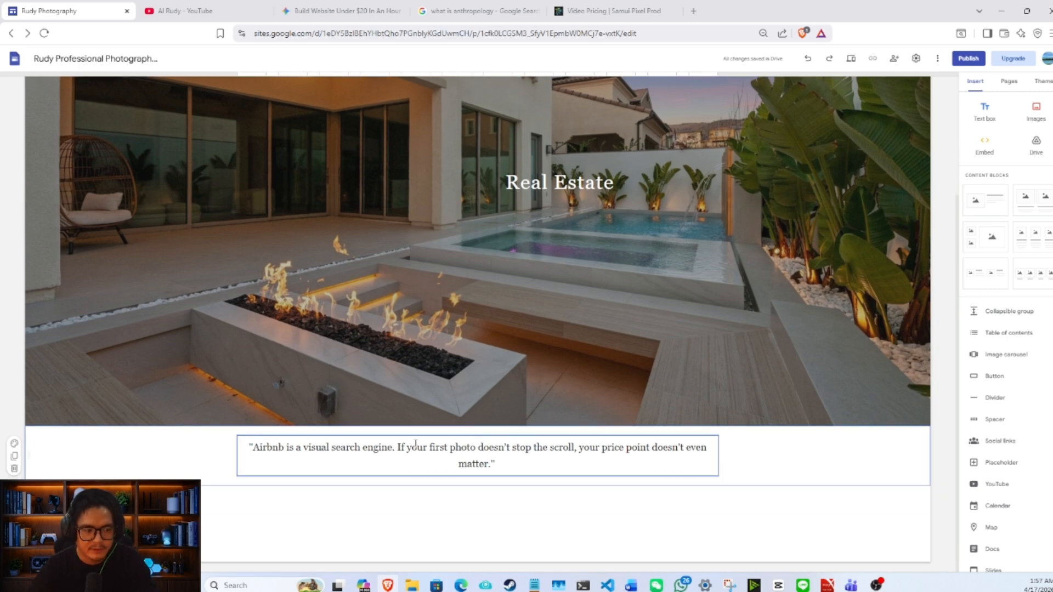
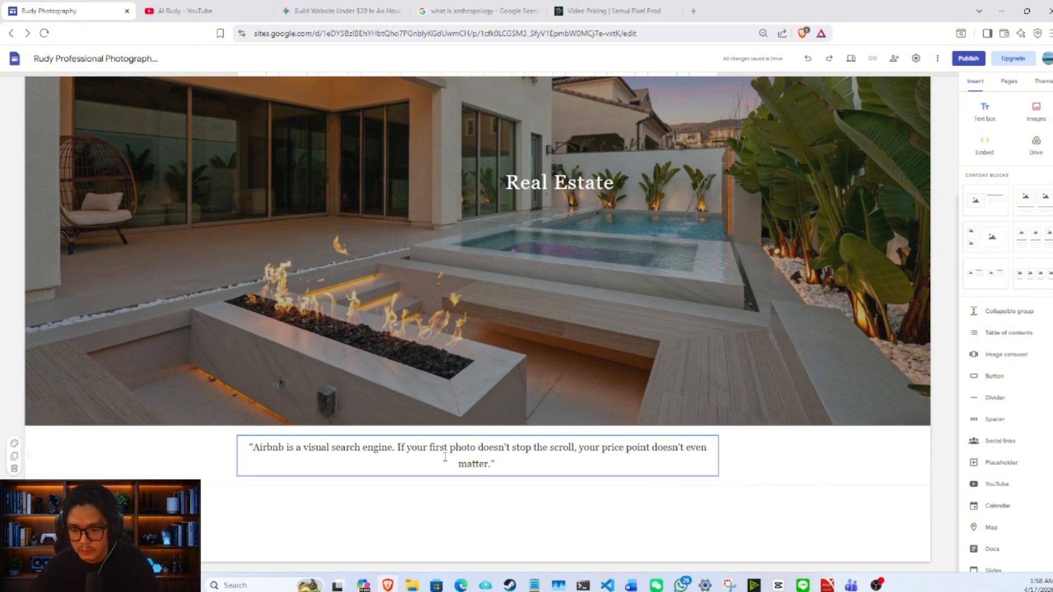
- Add a narrow text box reading "Villa Emerald" below the Airbnb quote, formatted in Georgia at font size 18
{"action": "left_click", "coordinate": [984, 112]}
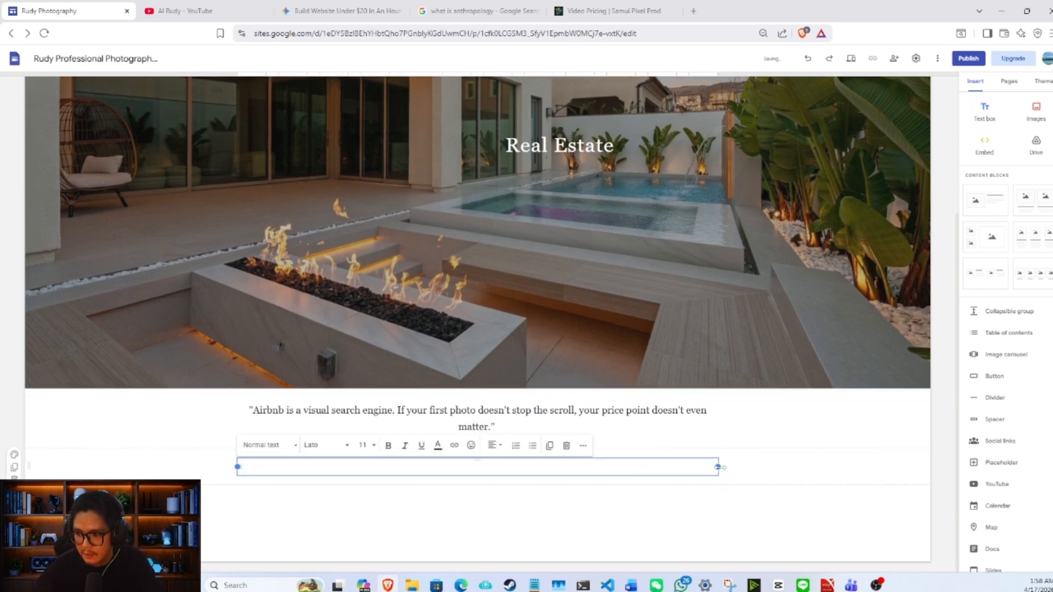
{"action": "left_click_drag", "start_coordinate": [719, 467], "coordinate": [341, 480]}
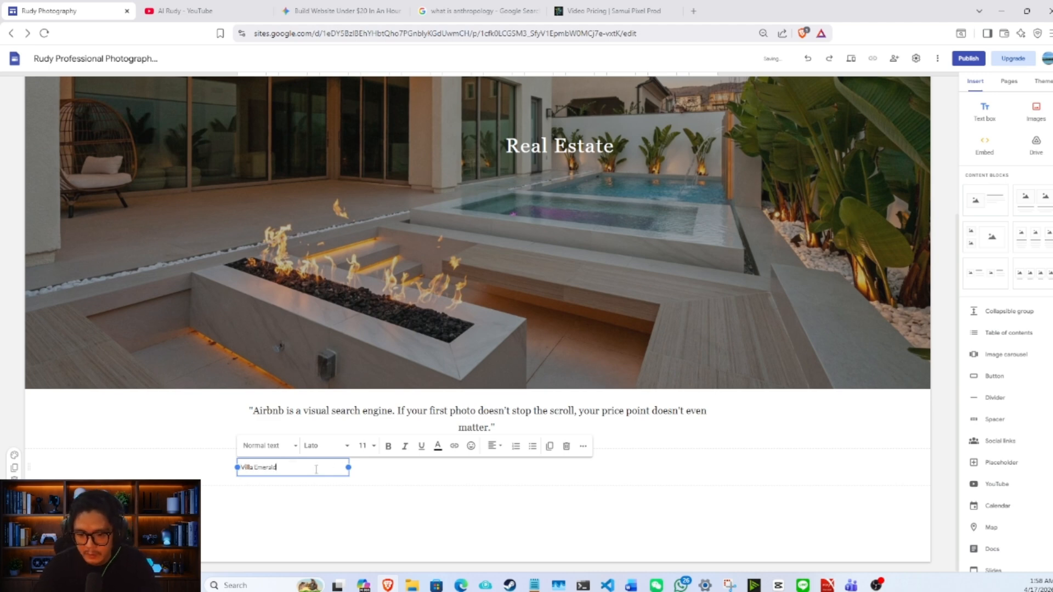
{"action": "triple_click", "coordinate": [316, 470]}
{"action": "left_click", "coordinate": [326, 445]}
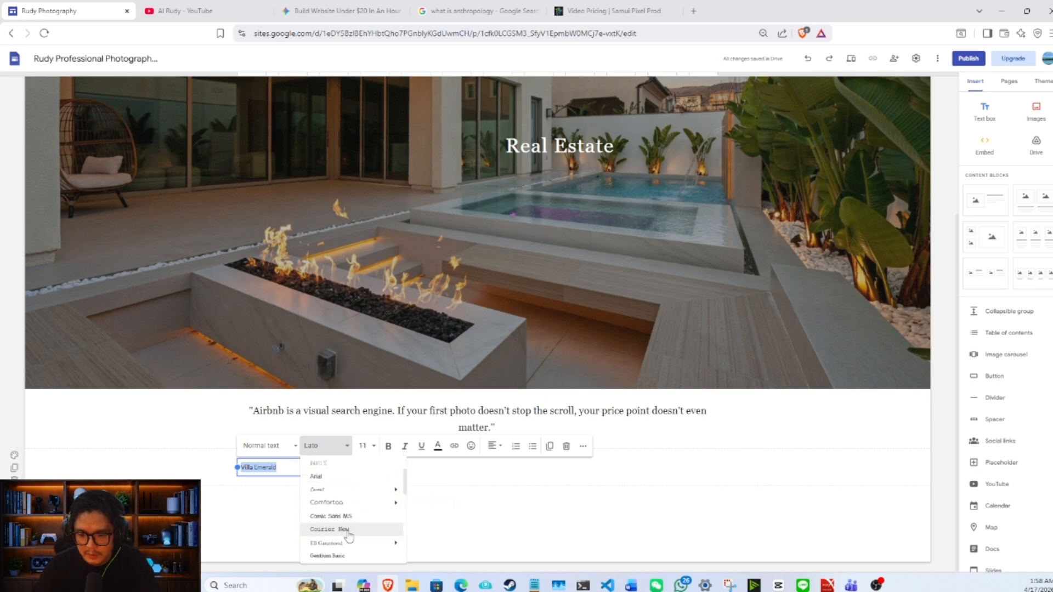
{"action": "scroll", "coordinate": [349, 532], "scroll_direction": "down", "scroll_amount": 2}
{"action": "left_click", "coordinate": [352, 521]}
{"action": "left_click", "coordinate": [373, 446]}
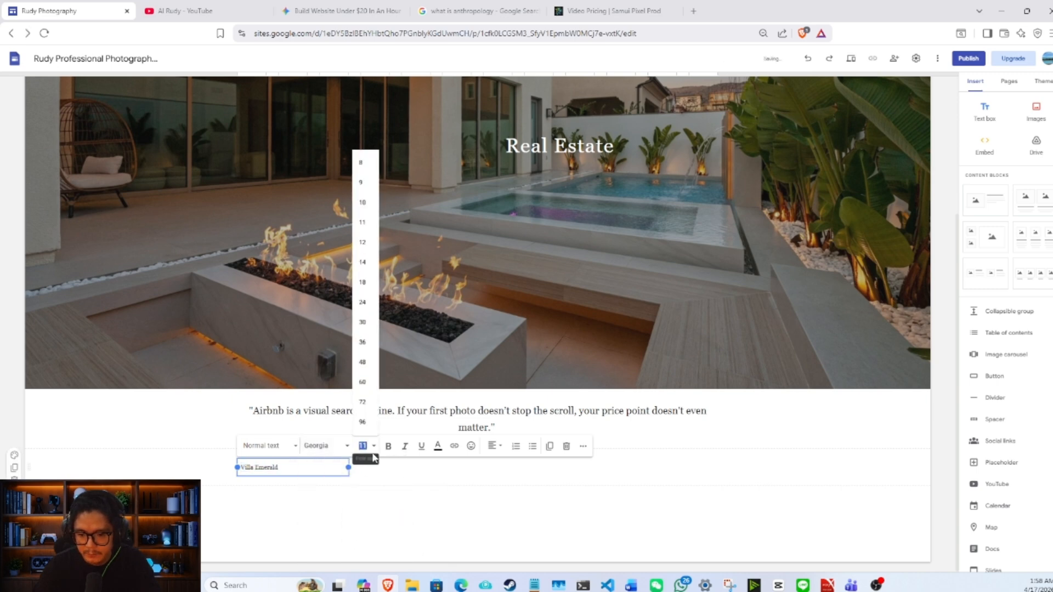
{"action": "left_click", "coordinate": [362, 282]}
{"action": "left_click", "coordinate": [466, 479]}
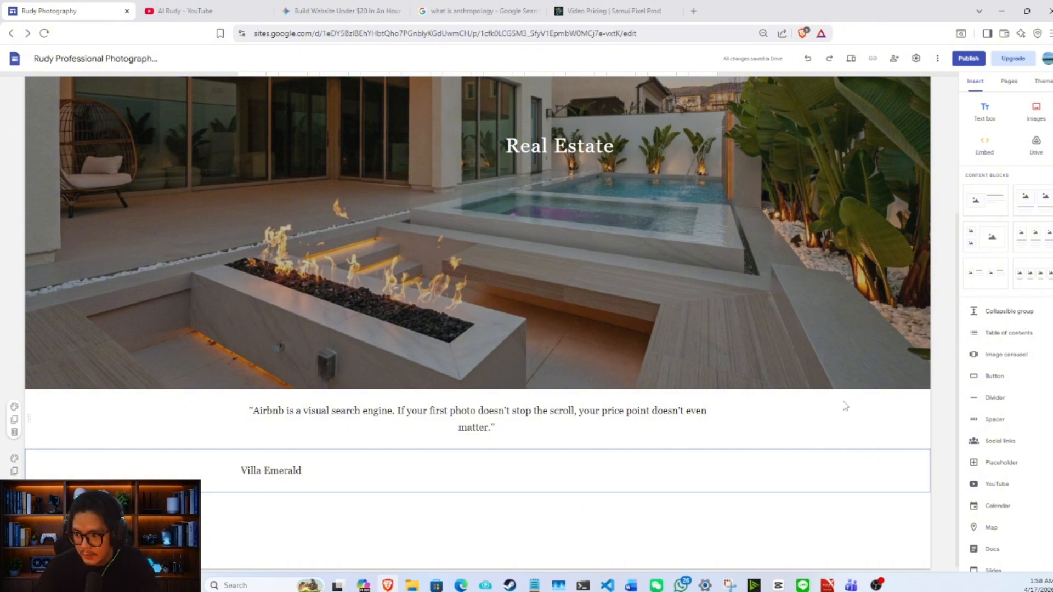
- Insert an image carousel with photos 9, 10, 14 and 15 from the photographs folder and place it beside the Villa Emerald text
{"action": "left_click", "coordinate": [1006, 354]}
{"action": "left_click", "coordinate": [444, 274]}
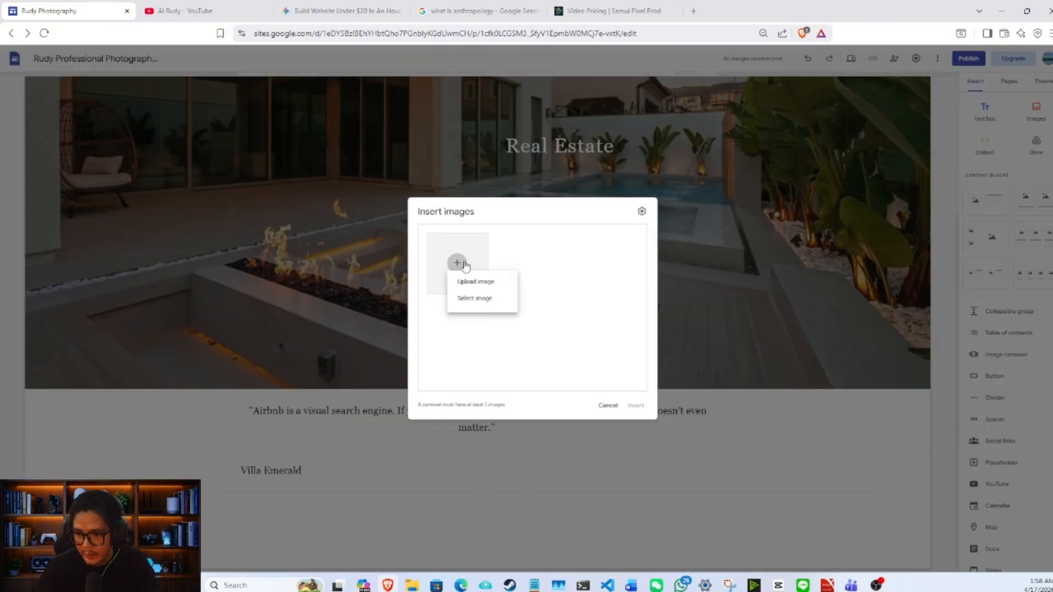
{"action": "left_click", "coordinate": [486, 285]}
{"action": "scroll", "coordinate": [498, 272], "scroll_direction": "down", "scroll_amount": 2}
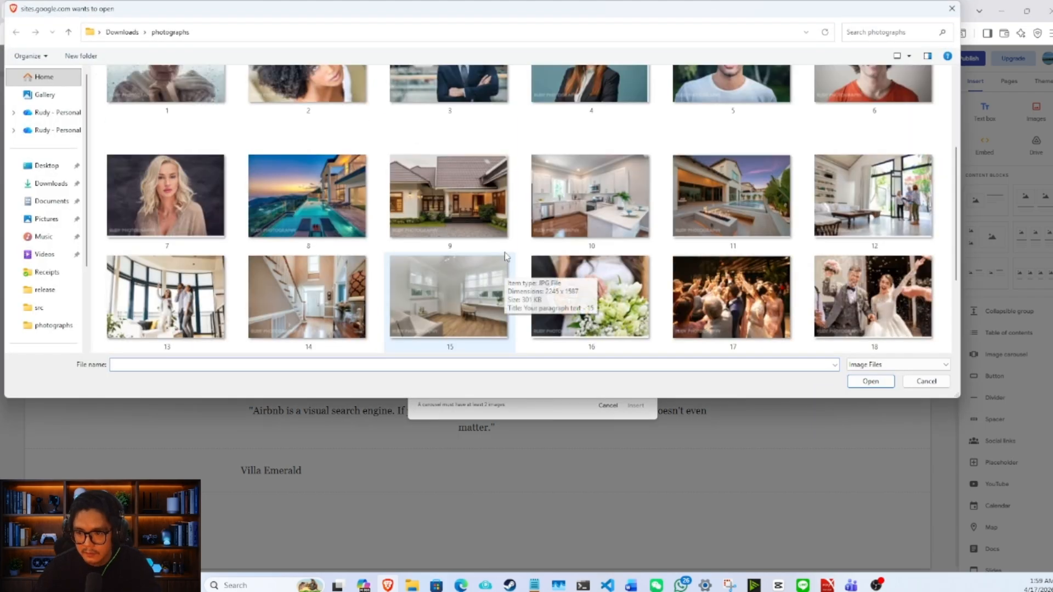
{"action": "left_click", "coordinate": [450, 197]}
{"action": "left_click", "coordinate": [450, 296], "text": "ctrl"}
{"action": "left_click", "coordinate": [308, 296], "text": "ctrl"}
{"action": "left_click", "coordinate": [591, 196], "text": "ctrl"}
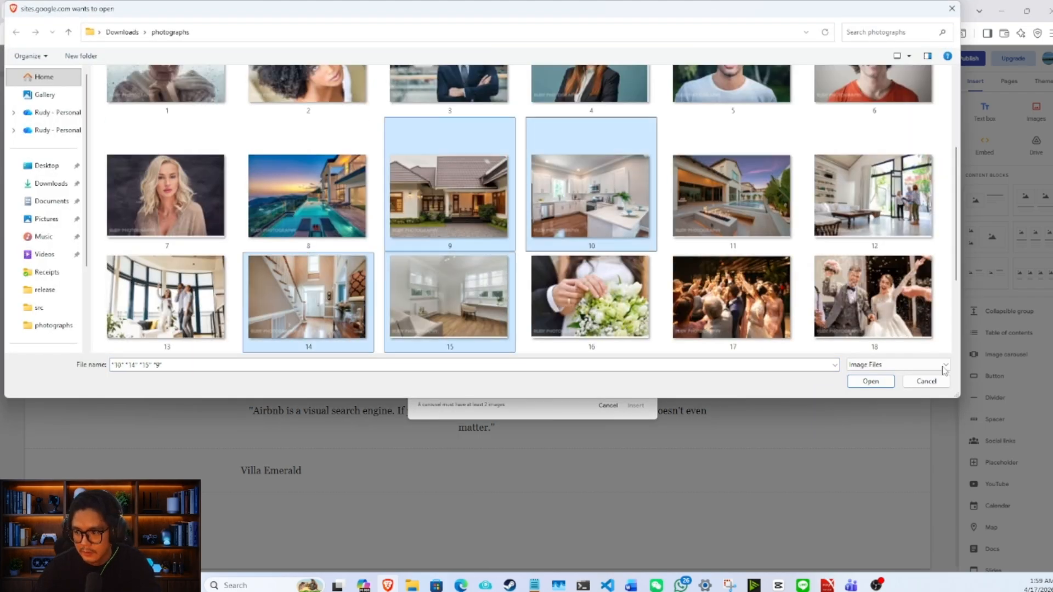
{"action": "left_click", "coordinate": [870, 381]}
{"action": "left_click", "coordinate": [635, 406]}
{"action": "left_click_drag", "start_coordinate": [354, 406], "coordinate": [576, 346]}
- Paste the "To transform this listing..." description under the Villa Emerald title and set the description to font size 14
{"action": "left_click", "coordinate": [322, 325]}
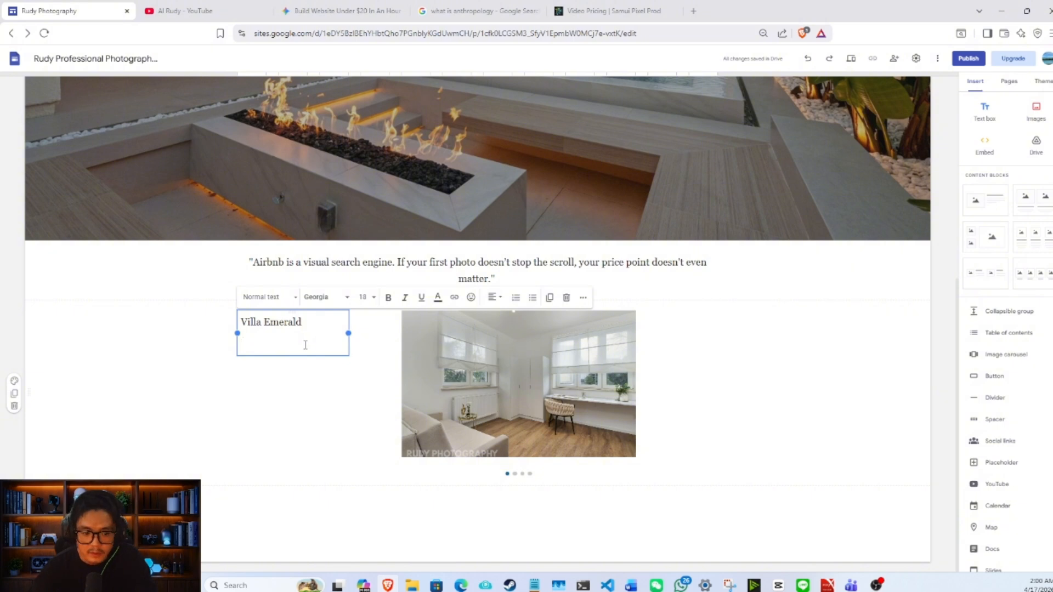
{"action": "type", "text": "To transform this listing, we moved beyond standard wide-angle shots to capture the 'story' of the stay. By focusing on how the light hits the breakfast nook and the quiet textures of the living space, we created a visual narrative that helps guests imagine themselves living here, not just staying here."}
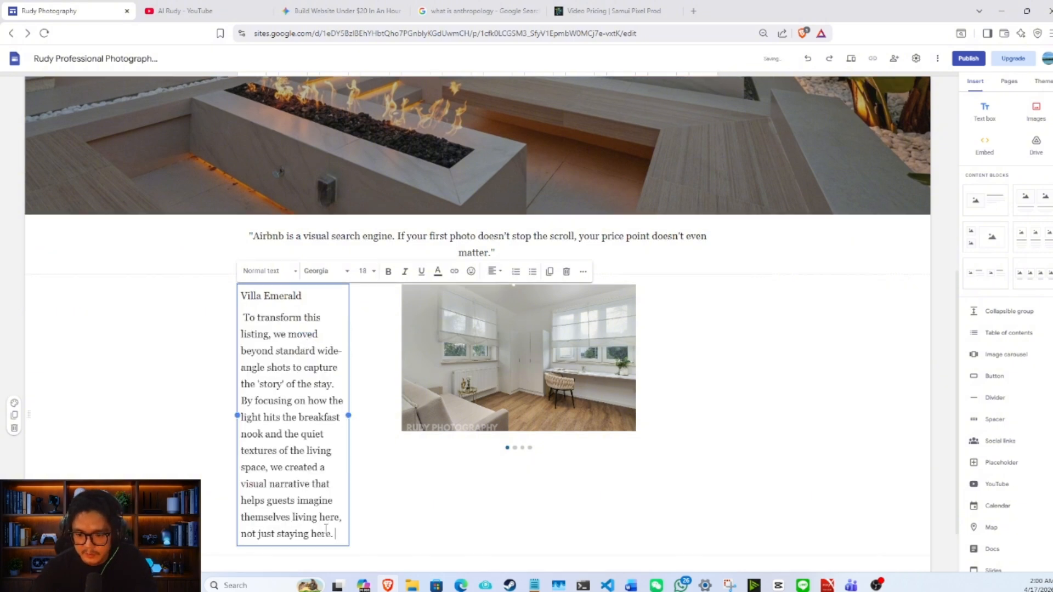
{"action": "left_click_drag", "start_coordinate": [336, 533], "coordinate": [233, 324]}
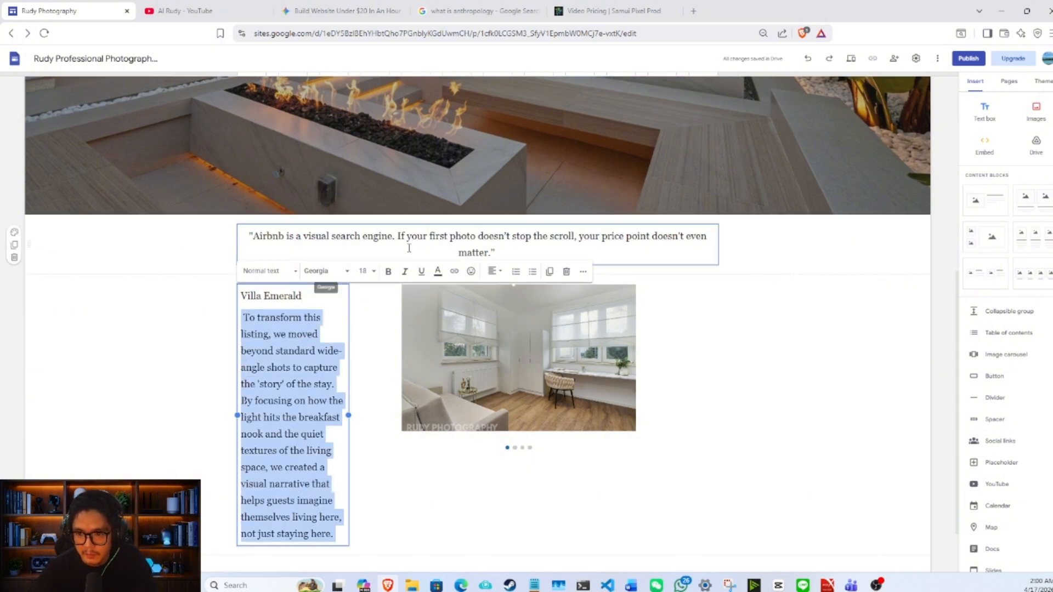
{"action": "left_click", "coordinate": [373, 272]}
{"action": "left_click", "coordinate": [364, 394]}
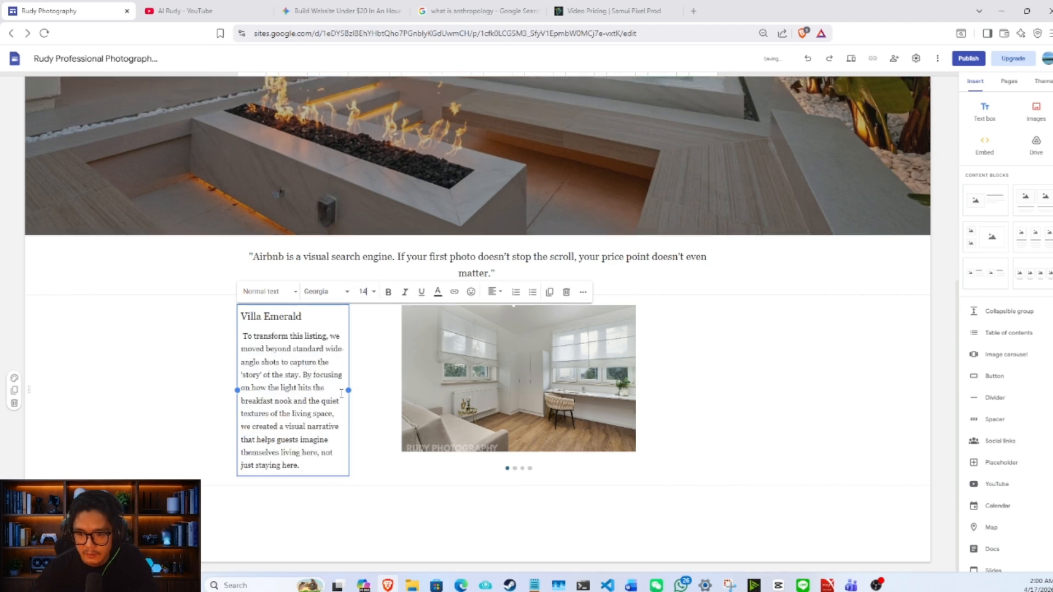
- Widen the Villa Emerald text box and shift its image carousel further over to make room
{"action": "left_click_drag", "start_coordinate": [350, 391], "coordinate": [391, 381]}
{"action": "left_click_drag", "start_coordinate": [506, 373], "coordinate": [635, 360]}
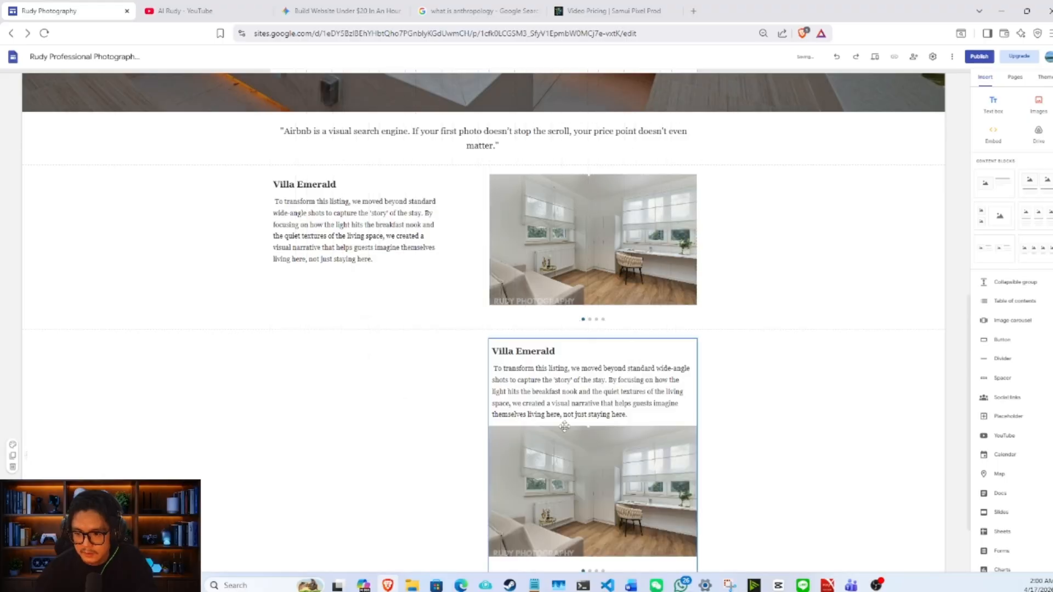
- Place the Villa Jade carousel beside its text and replace its images with other property photos, starting with the sunset pool photo
{"action": "left_click", "coordinate": [467, 374]}
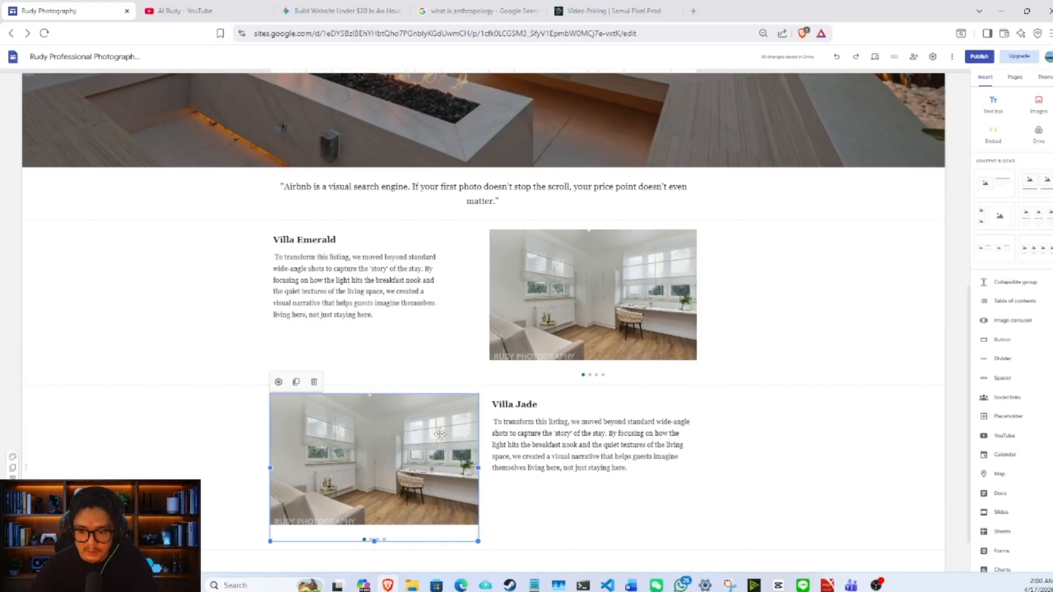
{"action": "left_click", "coordinate": [446, 257]}
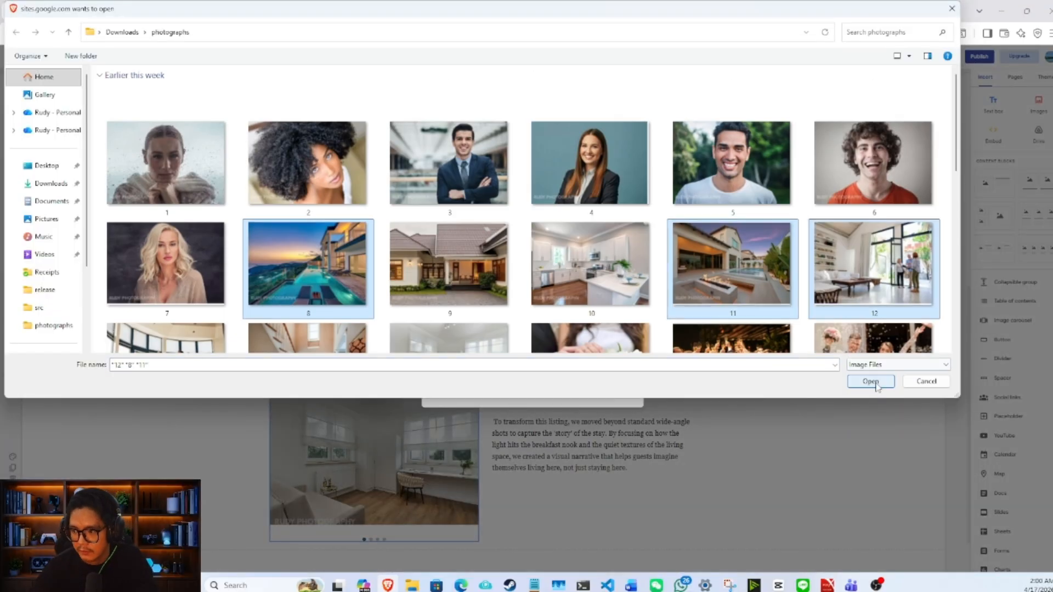
{"action": "left_click", "coordinate": [870, 381]}
{"action": "scroll", "coordinate": [729, 394], "scroll_direction": "down", "scroll_amount": 1}
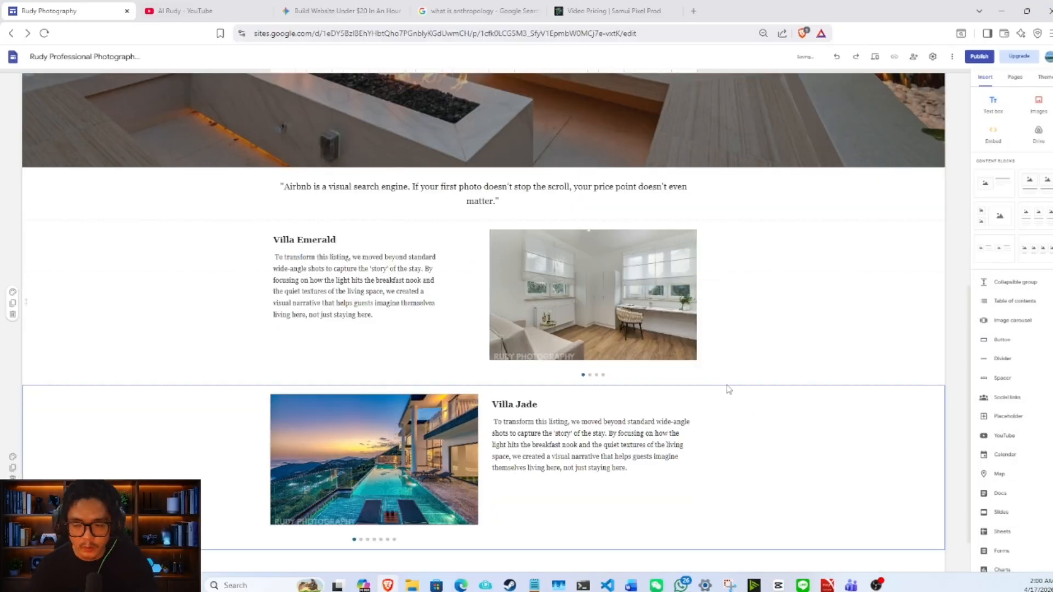
- Copy the Option 2 "Every property has a soul..." blurb from the Gemini chat and use it as Villa Jade's description
{"action": "left_click", "coordinate": [341, 11]}
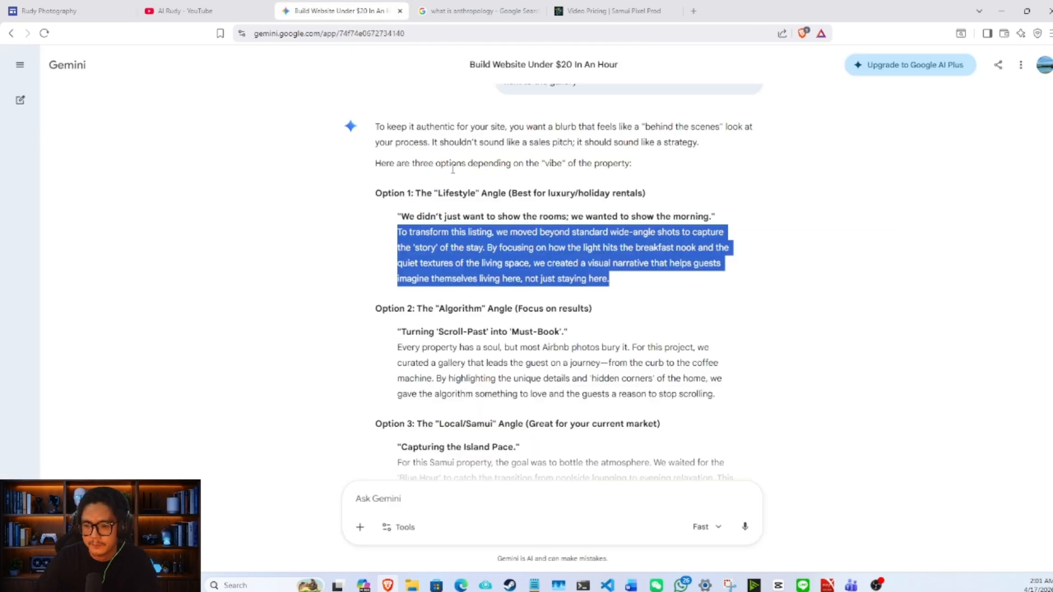
{"action": "scroll", "coordinate": [725, 178], "scroll_direction": "down", "scroll_amount": 4}
{"action": "left_click_drag", "start_coordinate": [725, 178], "coordinate": [396, 122]}
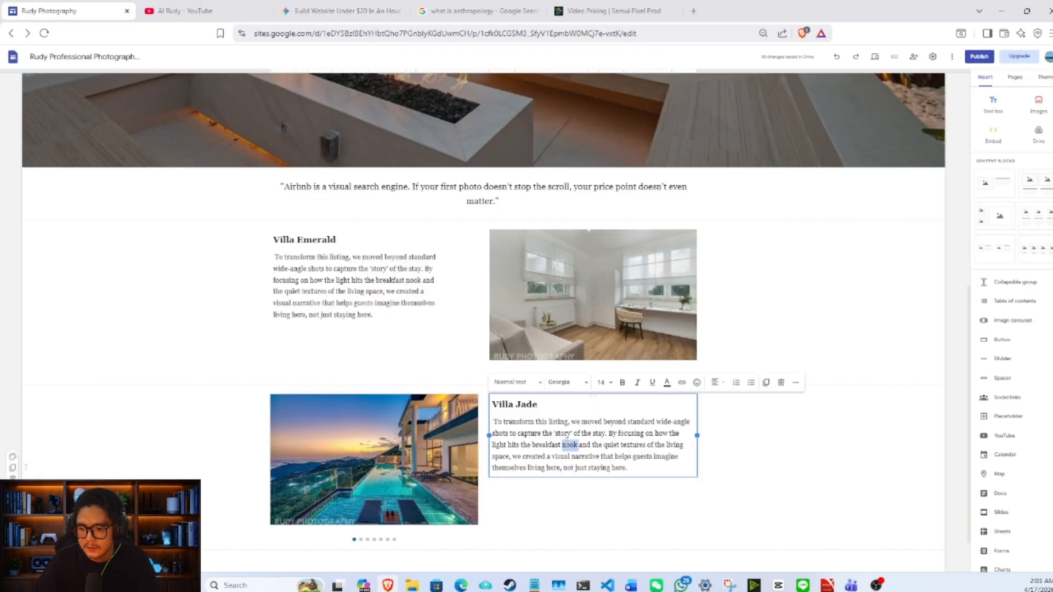
{"action": "scroll", "coordinate": [696, 232], "scroll_direction": "down", "scroll_amount": 1}
{"action": "scroll", "coordinate": [696, 233], "scroll_direction": "up", "scroll_amount": 6}
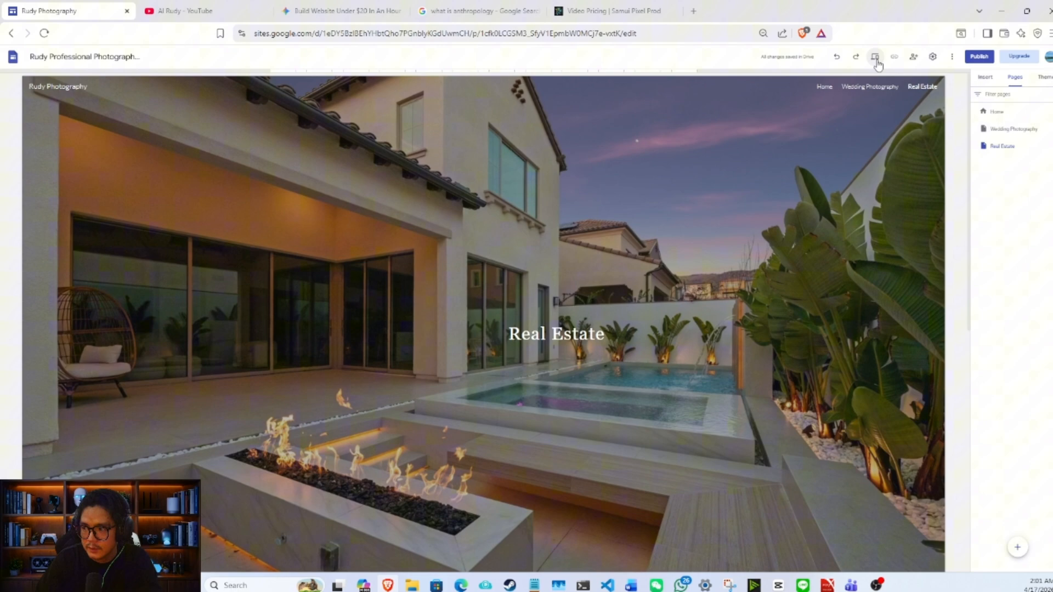
- Preview the site and look through the Real Estate page in the large-screen view
{"action": "left_click", "coordinate": [875, 57]}
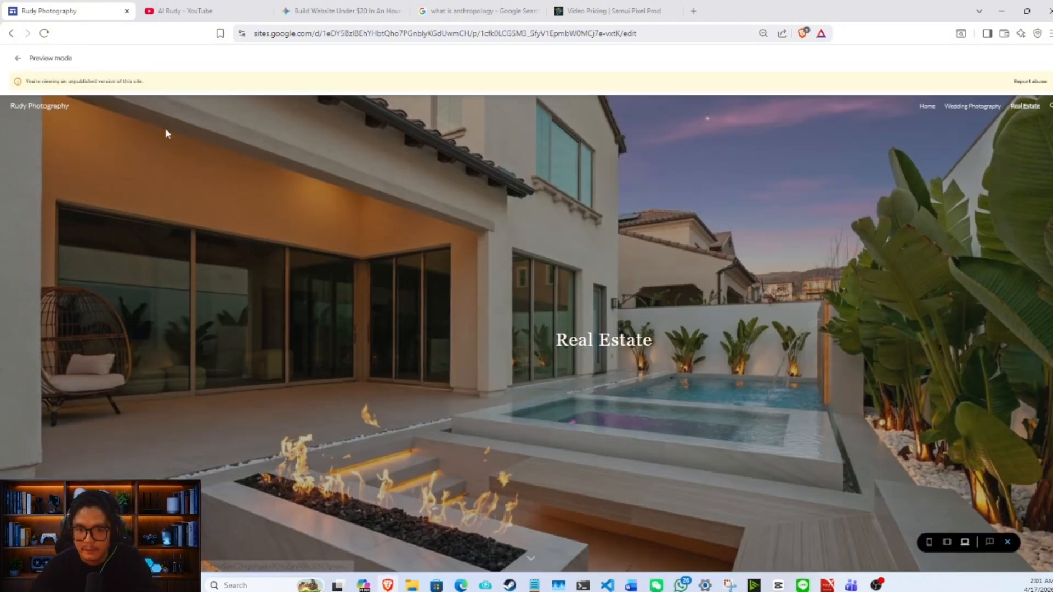
{"action": "scroll", "coordinate": [512, 209], "scroll_direction": "down", "scroll_amount": 4}
{"action": "scroll", "coordinate": [514, 212], "scroll_direction": "down", "scroll_amount": 2}
{"action": "scroll", "coordinate": [603, 192], "scroll_direction": "up", "scroll_amount": 6}
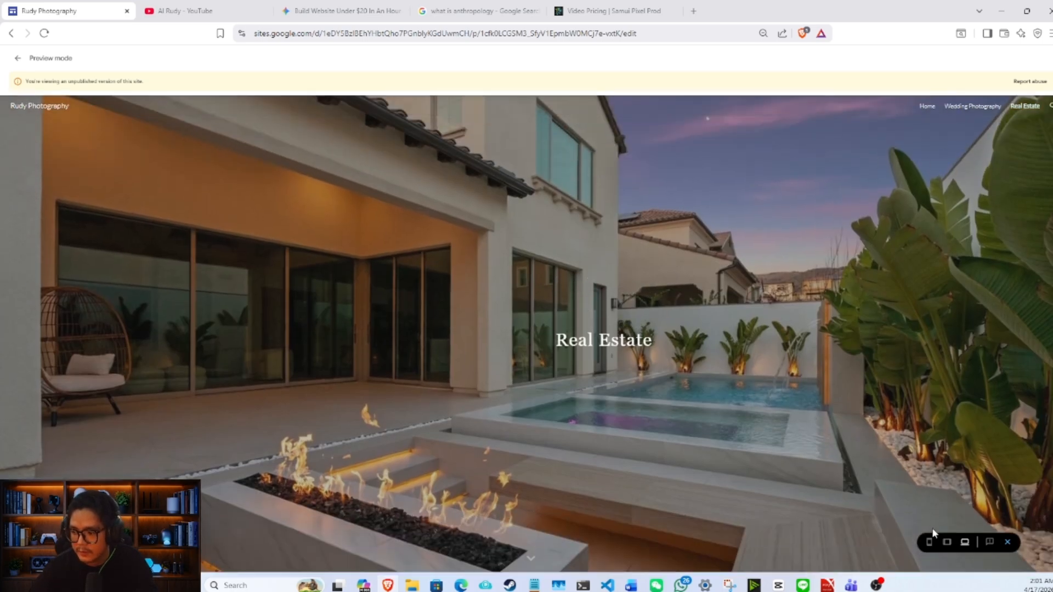
- Switch the preview to phone size and check the home page from its header to the portfolio
{"action": "left_click", "coordinate": [929, 542]}
{"action": "left_click", "coordinate": [505, 121]}
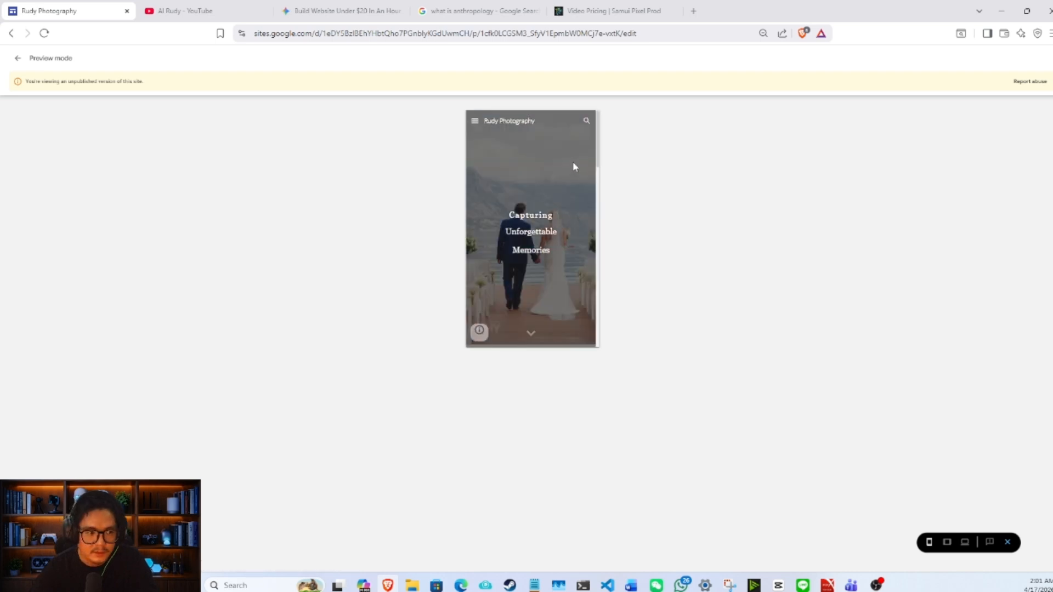
{"action": "scroll", "coordinate": [574, 167], "scroll_direction": "down", "scroll_amount": 10}
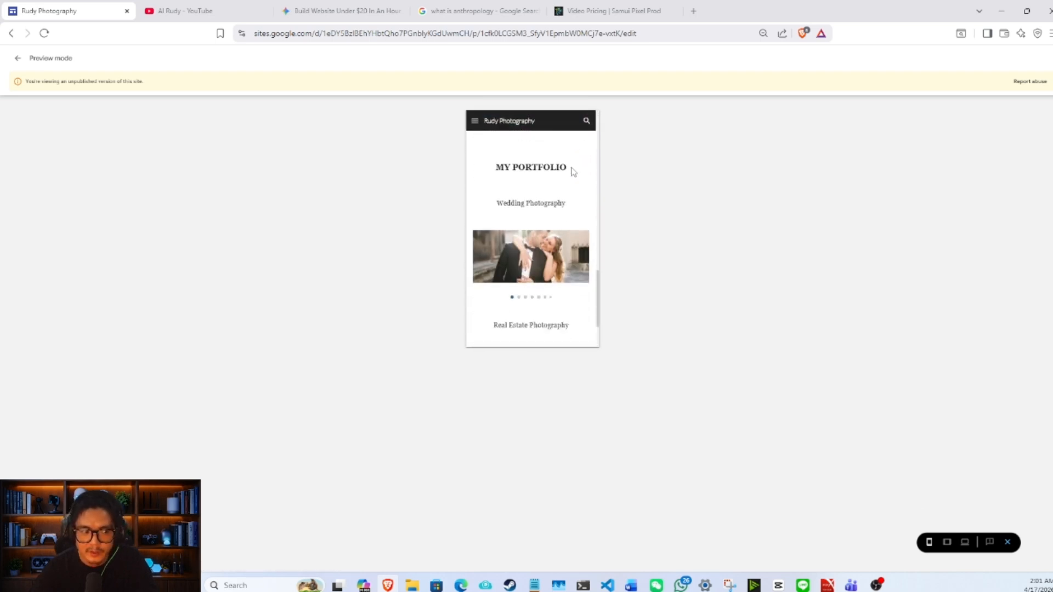
{"action": "scroll", "coordinate": [574, 172], "scroll_direction": "down", "scroll_amount": 3}
{"action": "scroll", "coordinate": [573, 171], "scroll_direction": "up", "scroll_amount": 12}
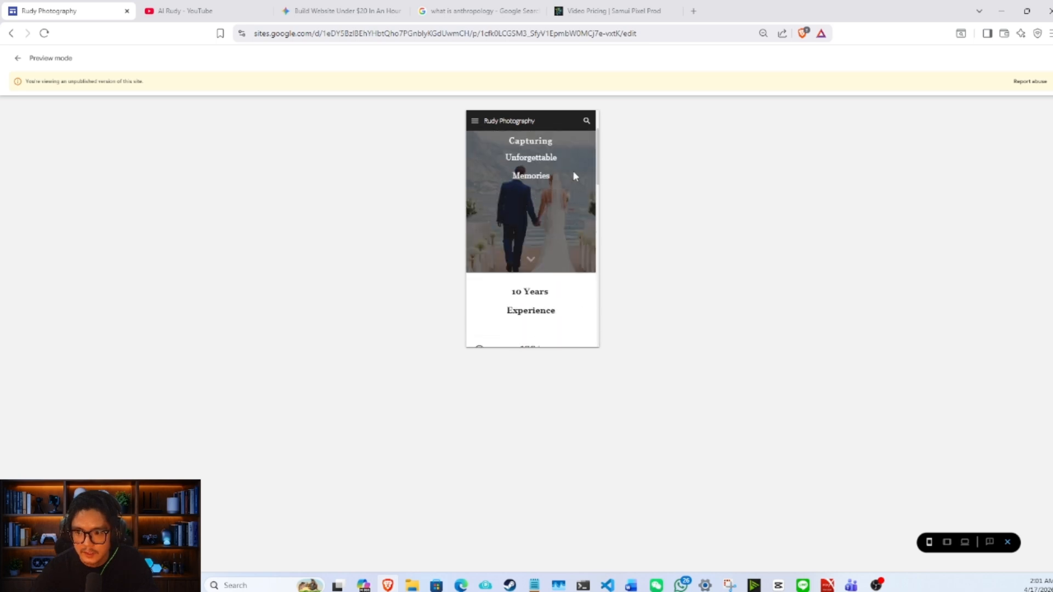
- Open the Wedding Photography page in the phone preview and check how its gallery is laid out
{"action": "left_click", "coordinate": [475, 120]}
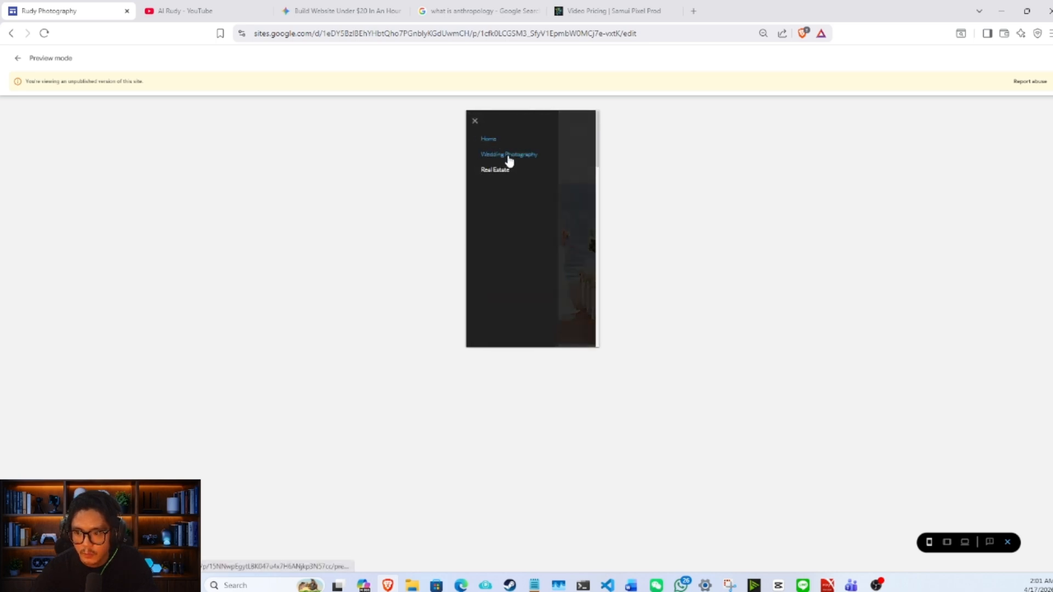
{"action": "left_click", "coordinate": [507, 156]}
{"action": "scroll", "coordinate": [537, 159], "scroll_direction": "down", "scroll_amount": 5}
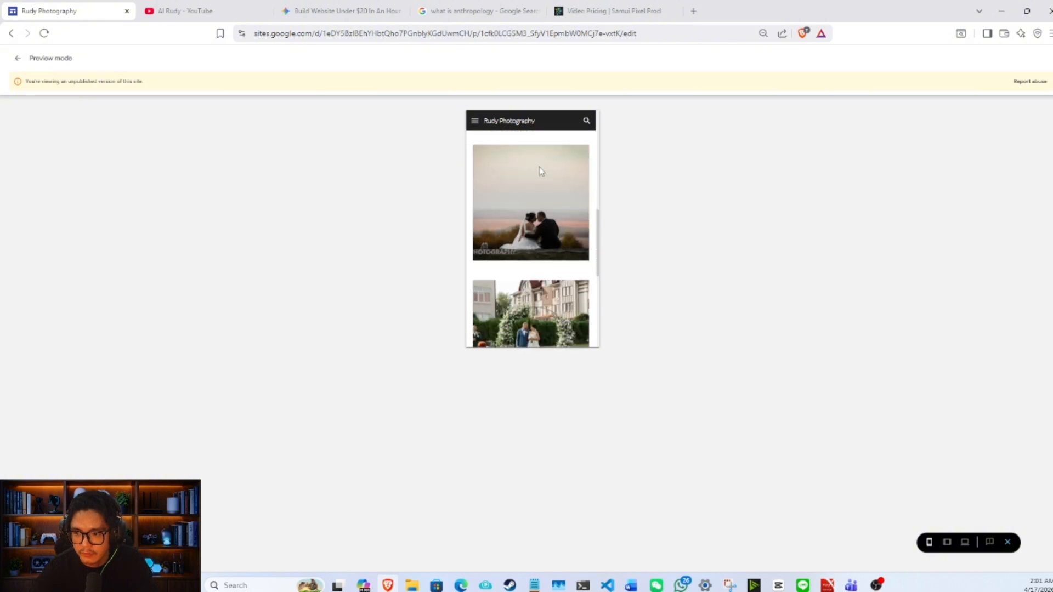
{"action": "scroll", "coordinate": [539, 170], "scroll_direction": "down", "scroll_amount": 4}
{"action": "scroll", "coordinate": [540, 170], "scroll_direction": "up", "scroll_amount": 10}
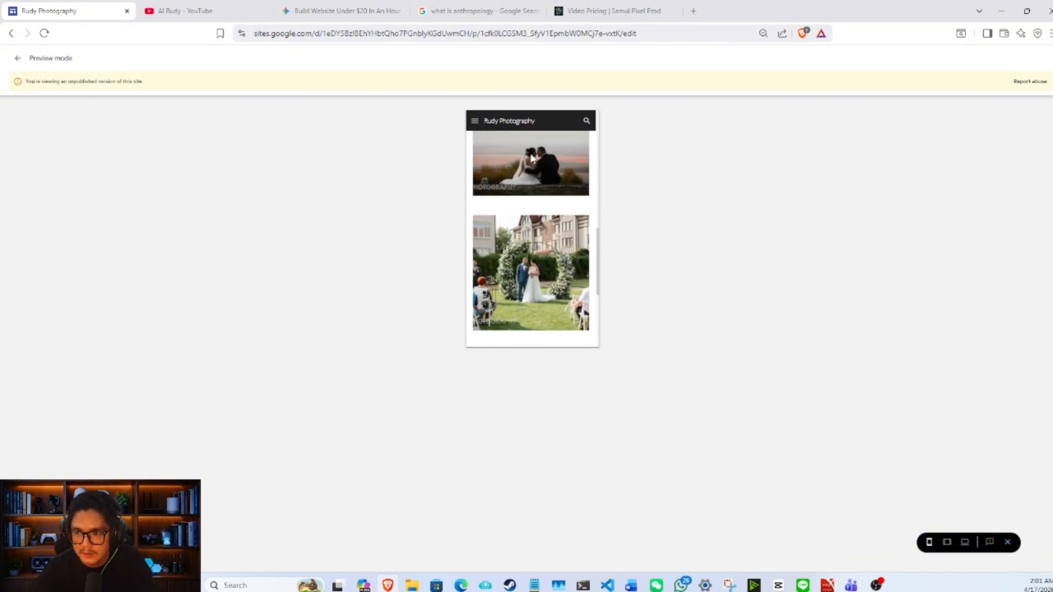
- Open the Real Estate page in the phone preview and check its quote, villa descriptions and carousels
{"action": "left_click", "coordinate": [477, 124]}
{"action": "left_click", "coordinate": [500, 172]}
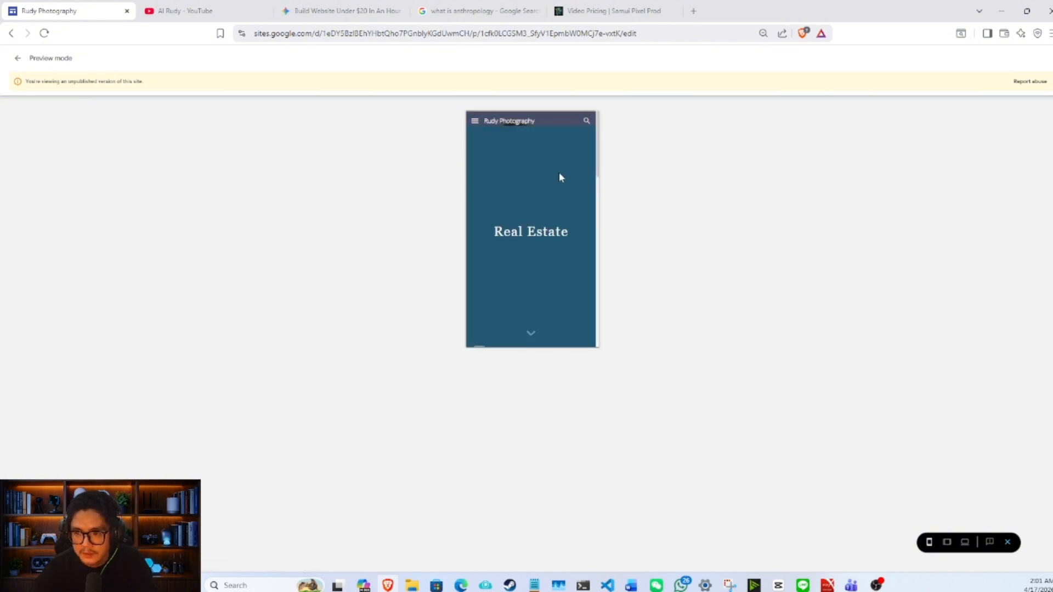
{"action": "scroll", "coordinate": [562, 173], "scroll_direction": "down", "scroll_amount": 5}
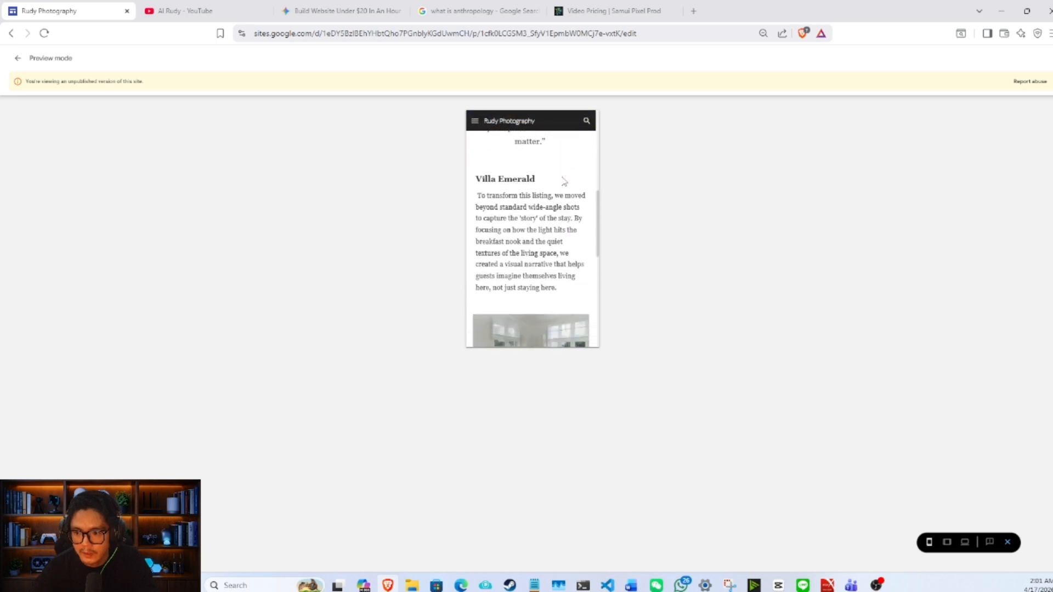
{"action": "scroll", "coordinate": [564, 181], "scroll_direction": "down", "scroll_amount": 4}
{"action": "scroll", "coordinate": [573, 189], "scroll_direction": "down", "scroll_amount": 3}
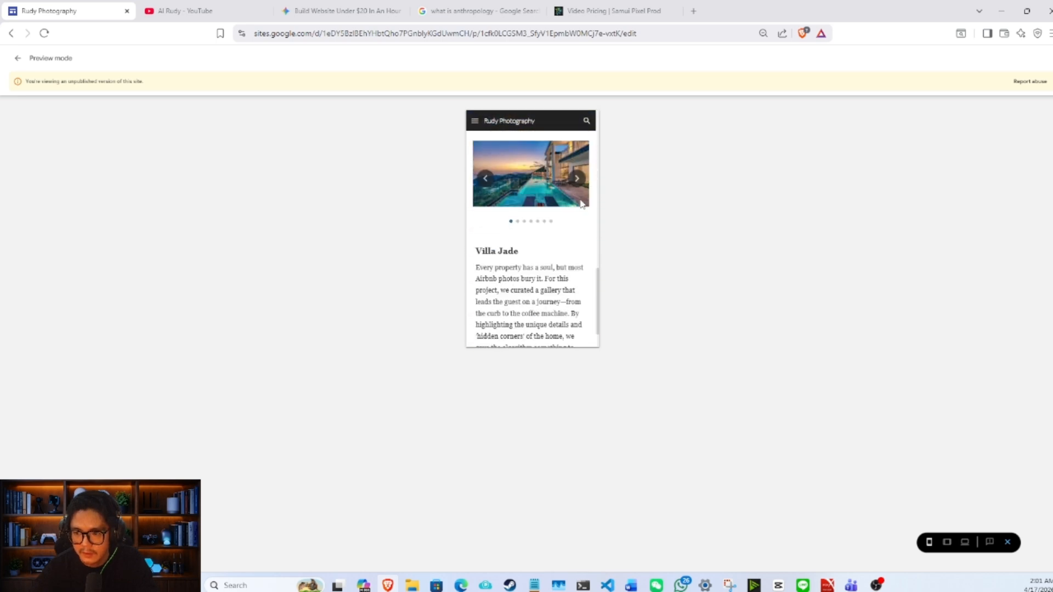
{"action": "scroll", "coordinate": [582, 205], "scroll_direction": "down", "scroll_amount": 2}
{"action": "scroll", "coordinate": [583, 205], "scroll_direction": "up", "scroll_amount": 6}
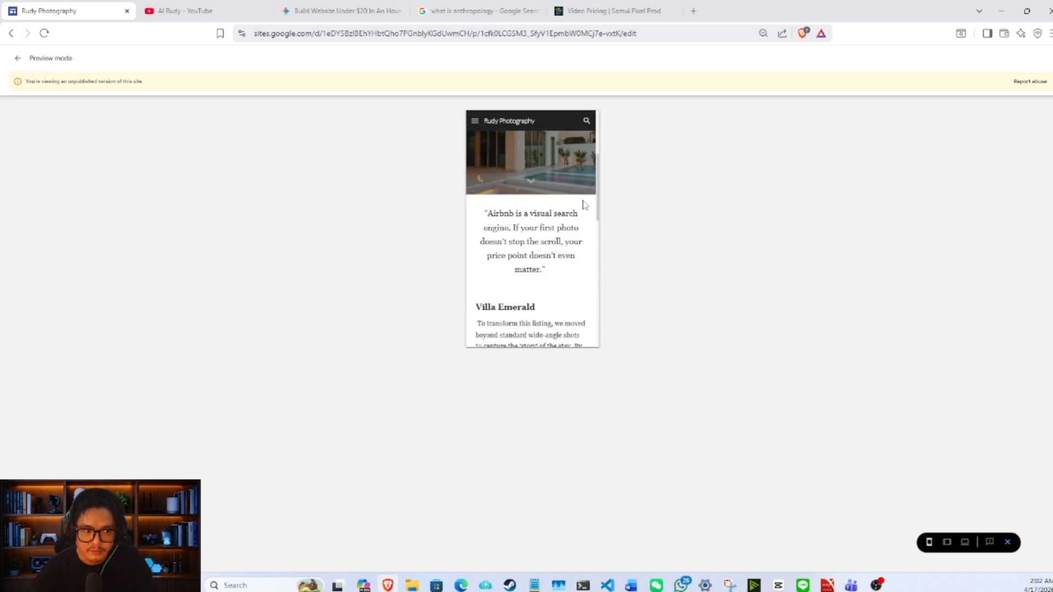
{"action": "scroll", "coordinate": [595, 201], "scroll_direction": "up", "scroll_amount": 4}
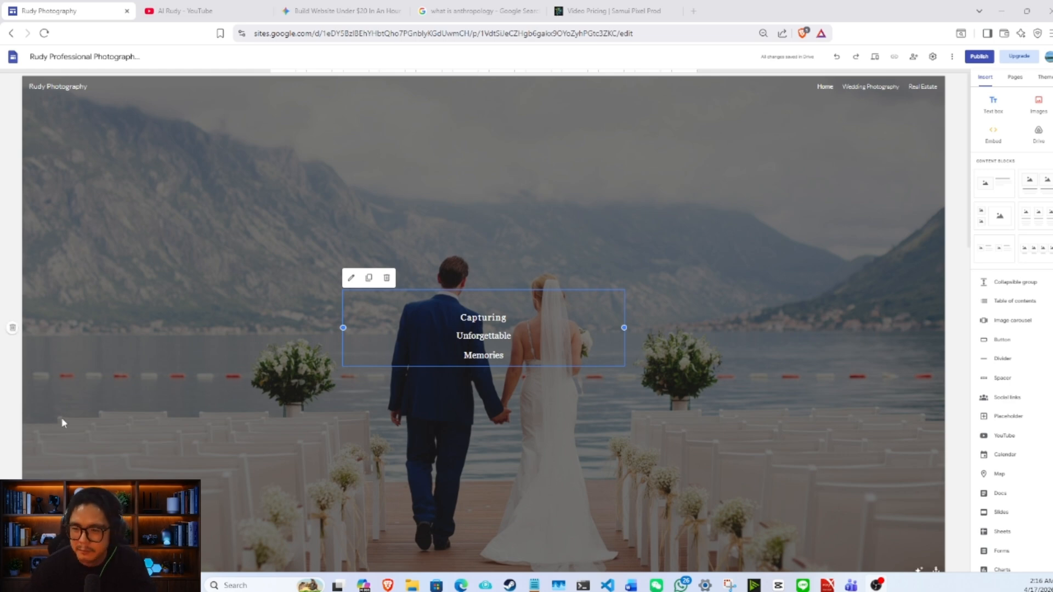
- Begin inserting a button named "Contact Us Today!" on the home page and open its link choices
{"action": "left_click", "coordinate": [525, 397]}
{"action": "scroll", "coordinate": [565, 364], "scroll_direction": "down", "scroll_amount": 3}
{"action": "scroll", "coordinate": [566, 364], "scroll_direction": "down", "scroll_amount": 4}
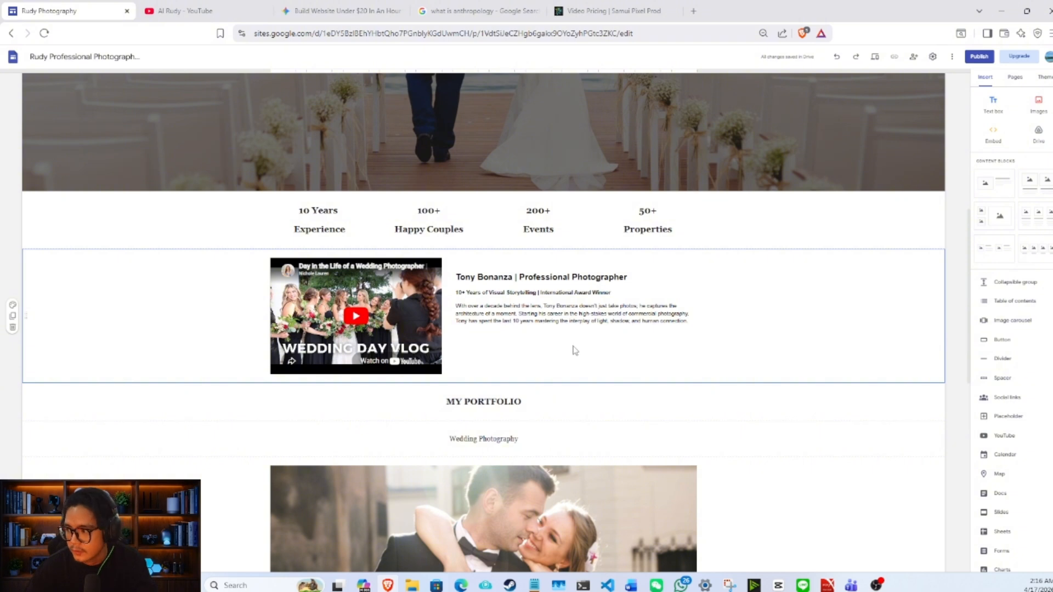
{"action": "left_click", "coordinate": [1003, 340]}
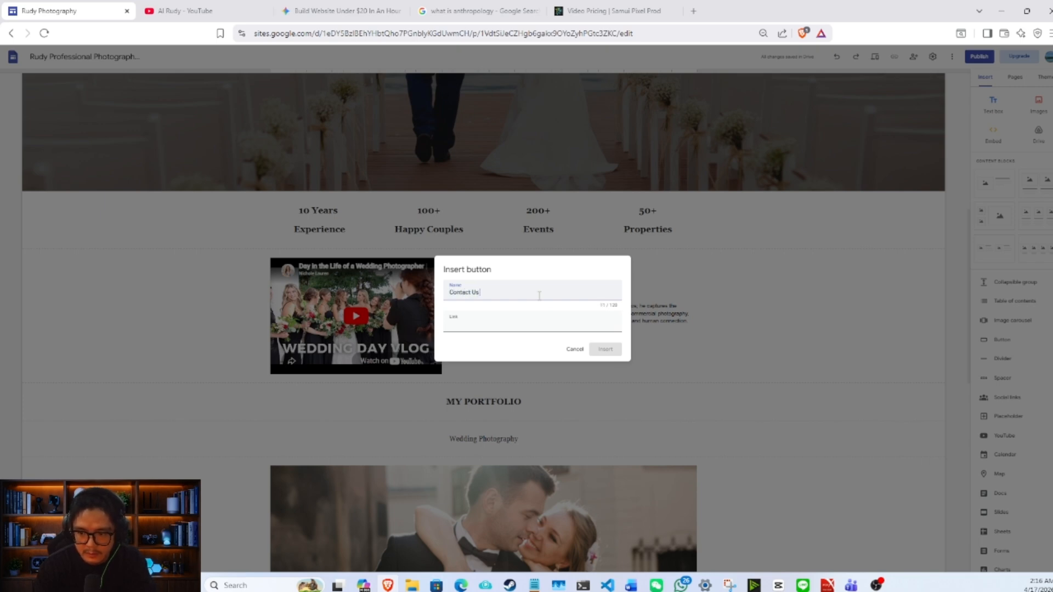
{"action": "type", "text": "Contact Us Today!"}
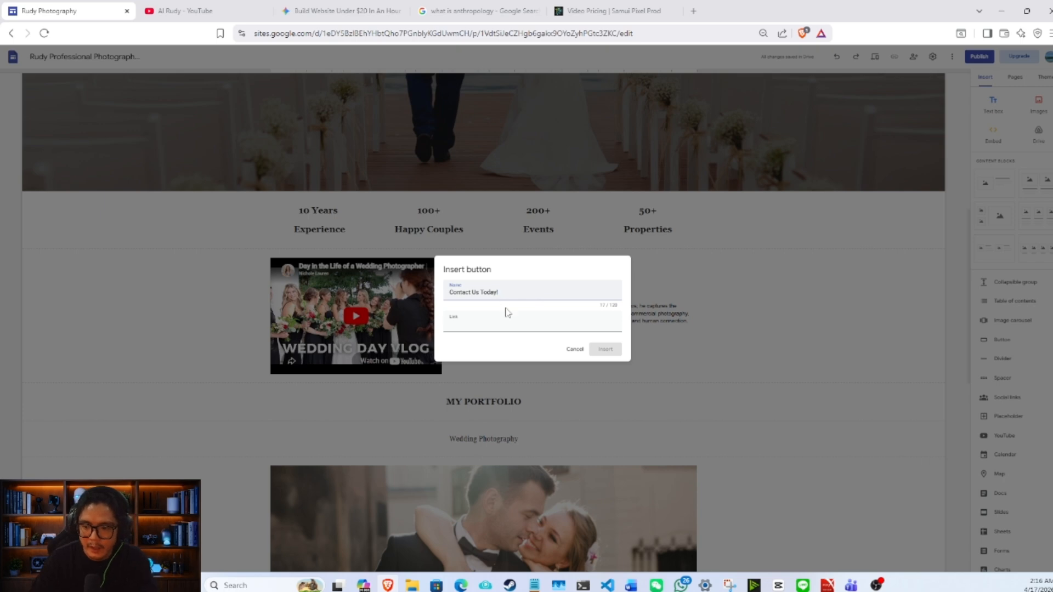
{"action": "left_click", "coordinate": [503, 324]}
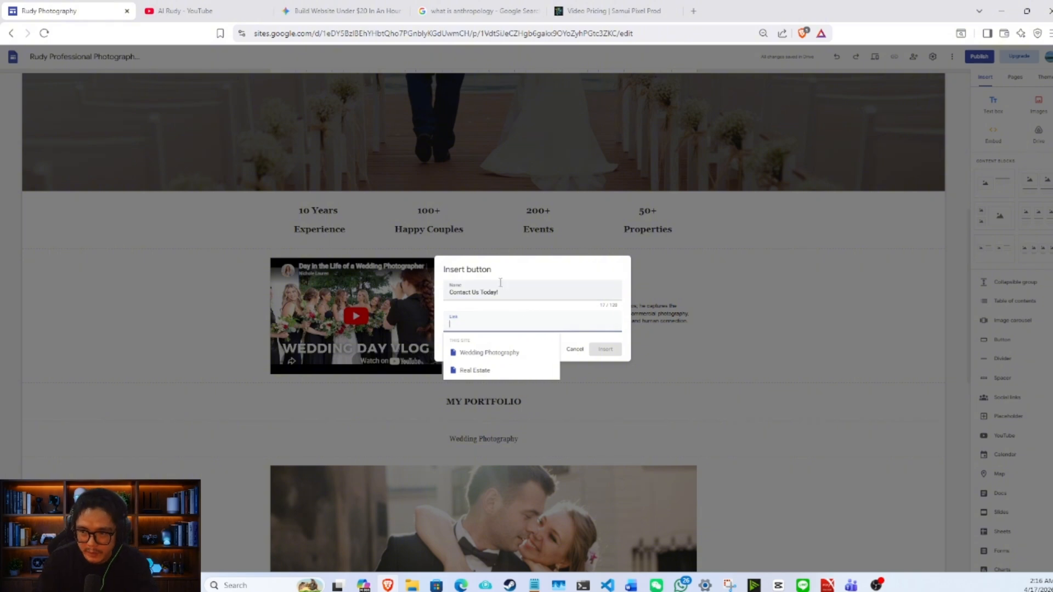
- Switch to the Gemini chat and ask for the WhatsApp link that belongs to the business phone number
{"action": "left_click", "coordinate": [340, 10]}
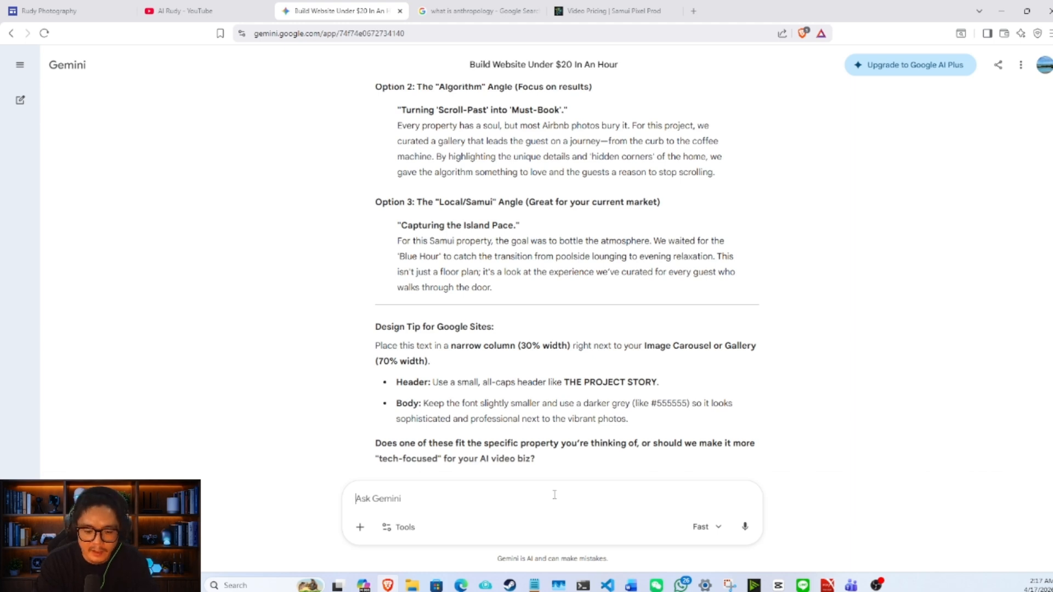
{"action": "type", "text": "whats is my"}
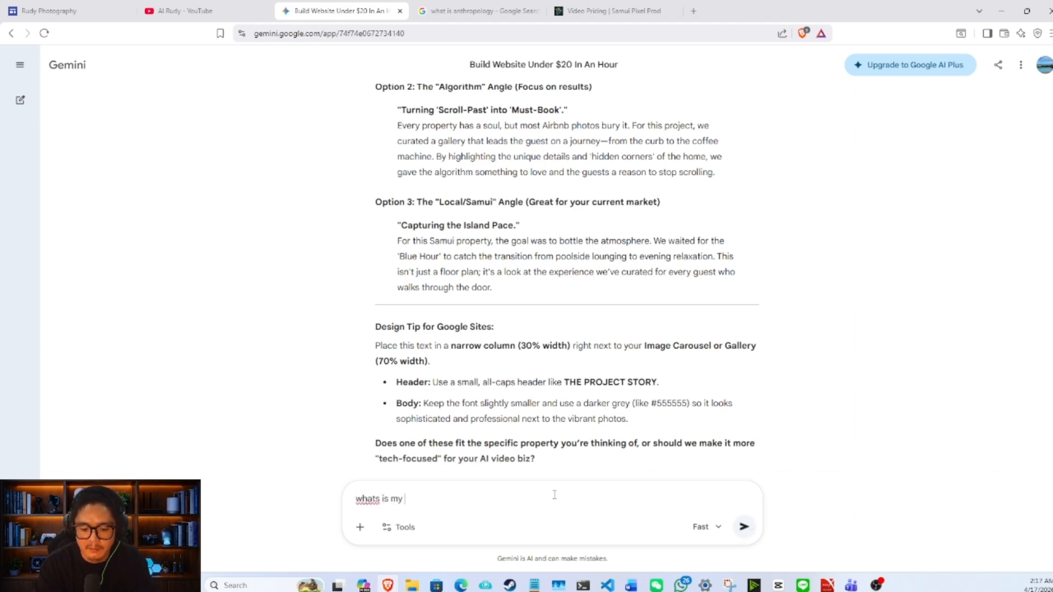
{"action": "type", "text": " whatsapp link for my number 8888888888"}
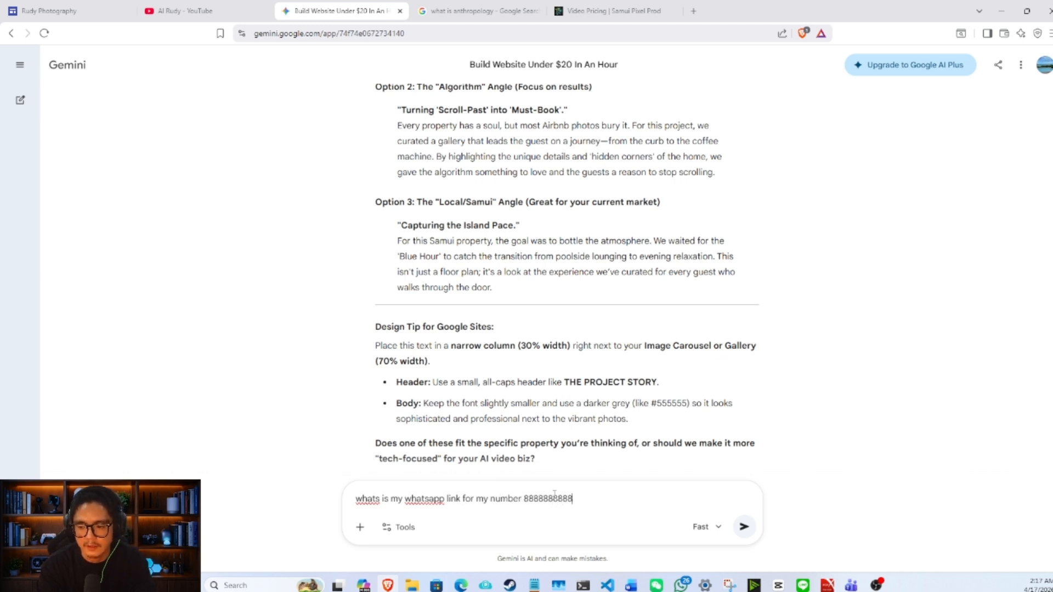
{"action": "key", "text": "Return"}
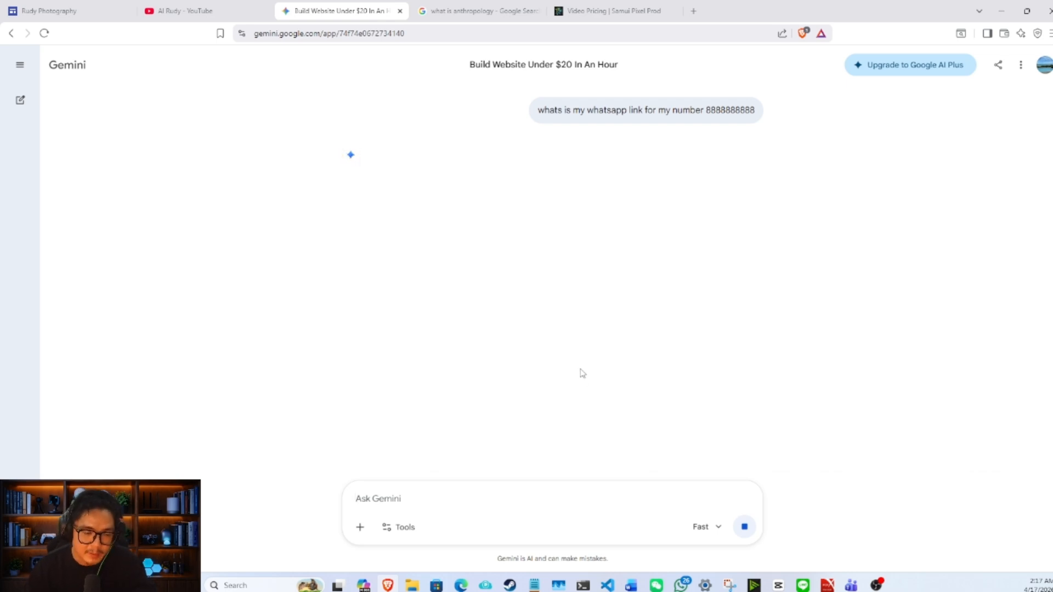
- Copy the basic wa.me link from Gemini's answer, returning to the chat if the link opens
{"action": "left_click_drag", "start_coordinate": [489, 215], "coordinate": [371, 213]}
{"action": "left_click", "coordinate": [449, 215]}
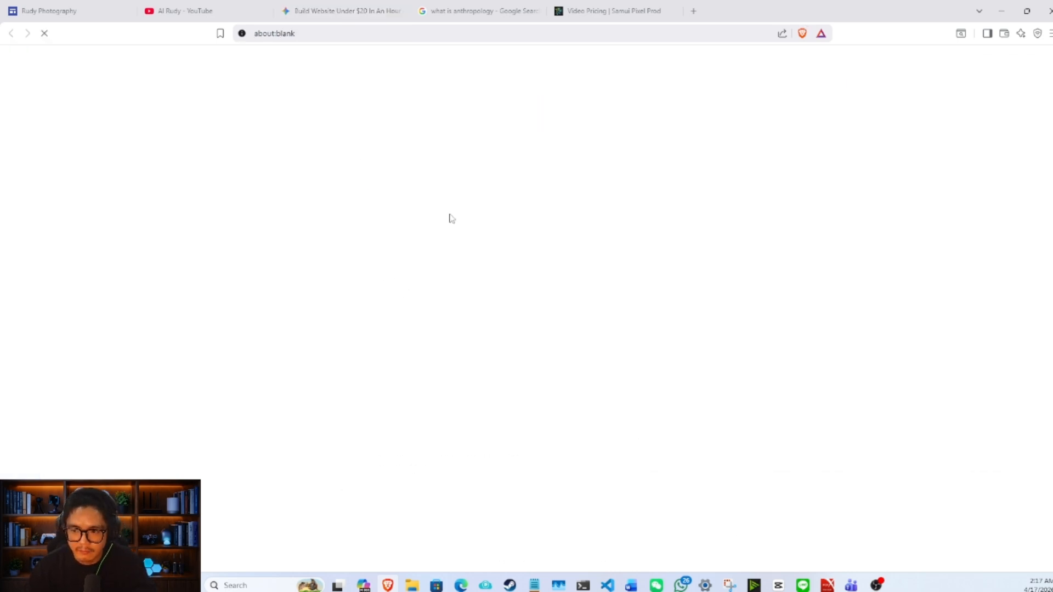
{"action": "left_click", "coordinate": [339, 10]}
{"action": "left_click", "coordinate": [512, 216]}
{"action": "left_click_drag", "start_coordinate": [512, 216], "coordinate": [375, 214]}
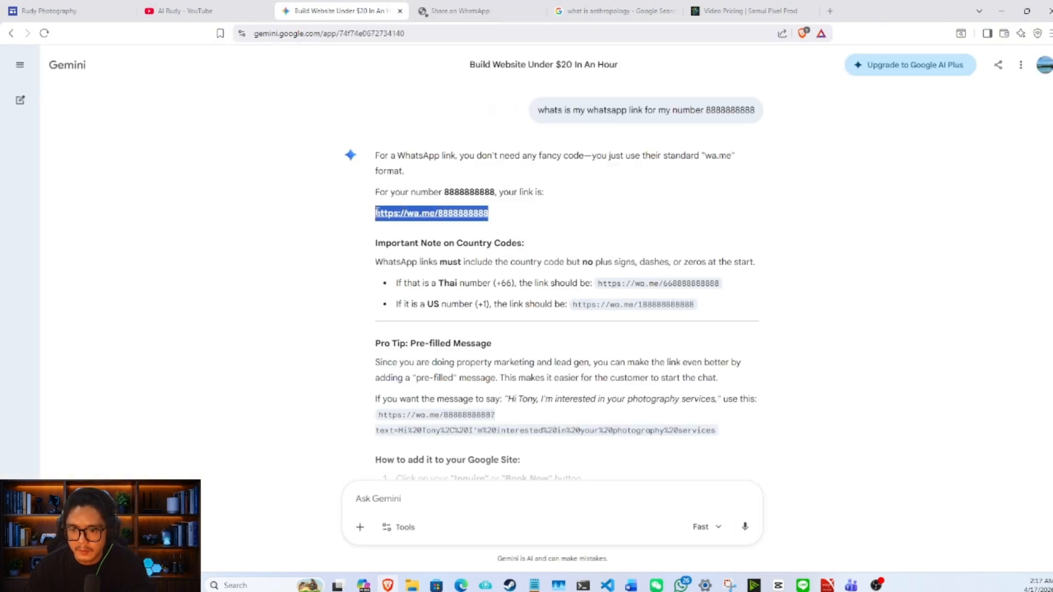
{"action": "key", "text": "ctrl+c"}
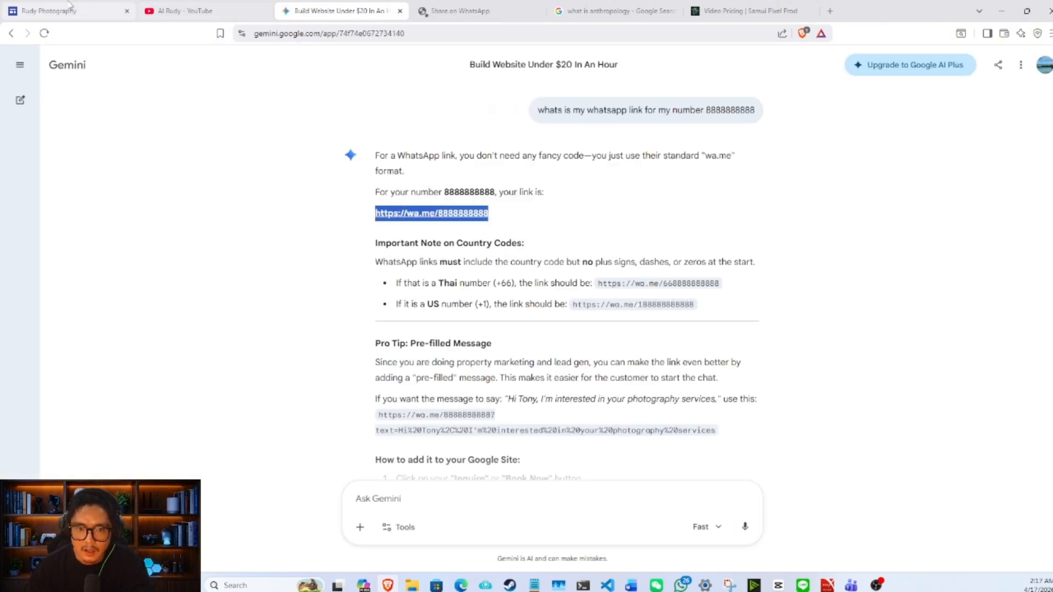
- Return to the Google Sites editor, use the copied WhatsApp link for the "Contact Us Today!" button and insert it
{"action": "left_click", "coordinate": [49, 10]}
{"action": "key", "text": "ctrl+v"}
{"action": "left_click", "coordinate": [592, 349]}
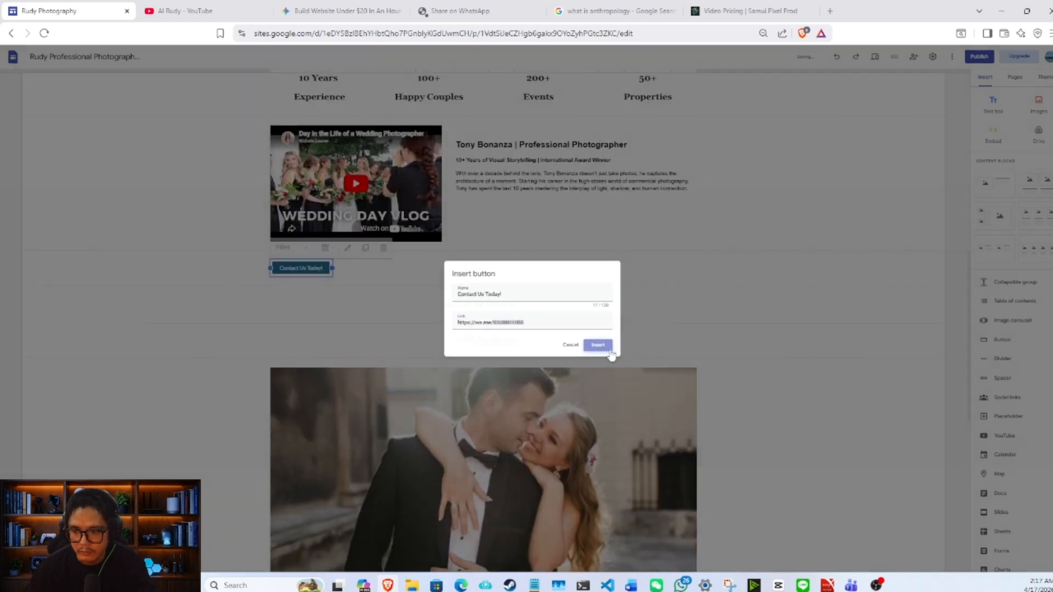
- Widen the "Contact Us Today!" button and move it beneath the photographer's biography beside the wedding video
{"action": "scroll", "coordinate": [540, 249], "scroll_direction": "up", "scroll_amount": 2}
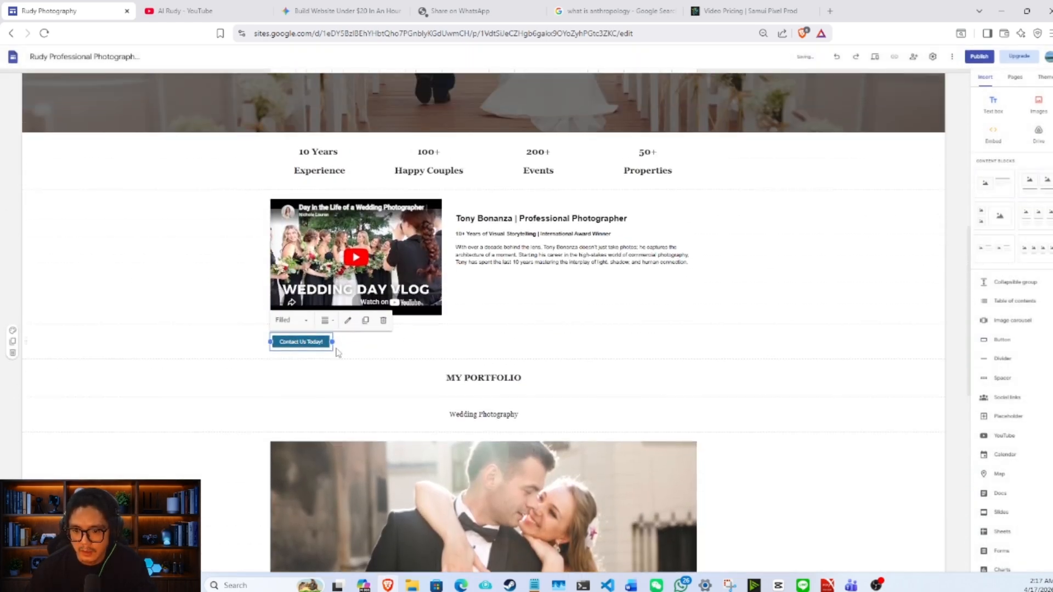
{"action": "left_click_drag", "start_coordinate": [332, 342], "coordinate": [482, 341]}
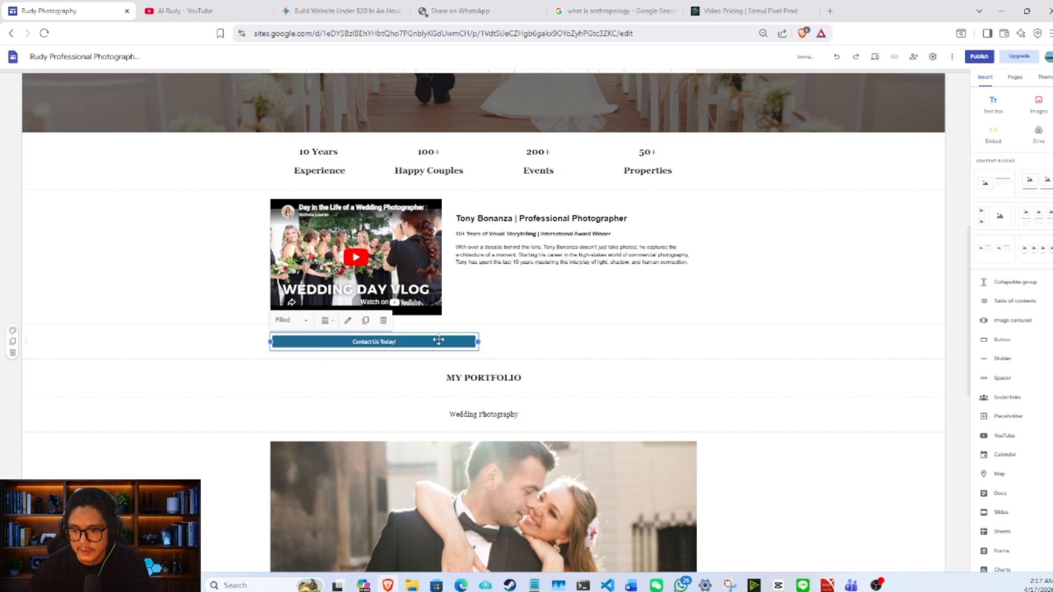
{"action": "left_click_drag", "start_coordinate": [401, 341], "coordinate": [560, 312]}
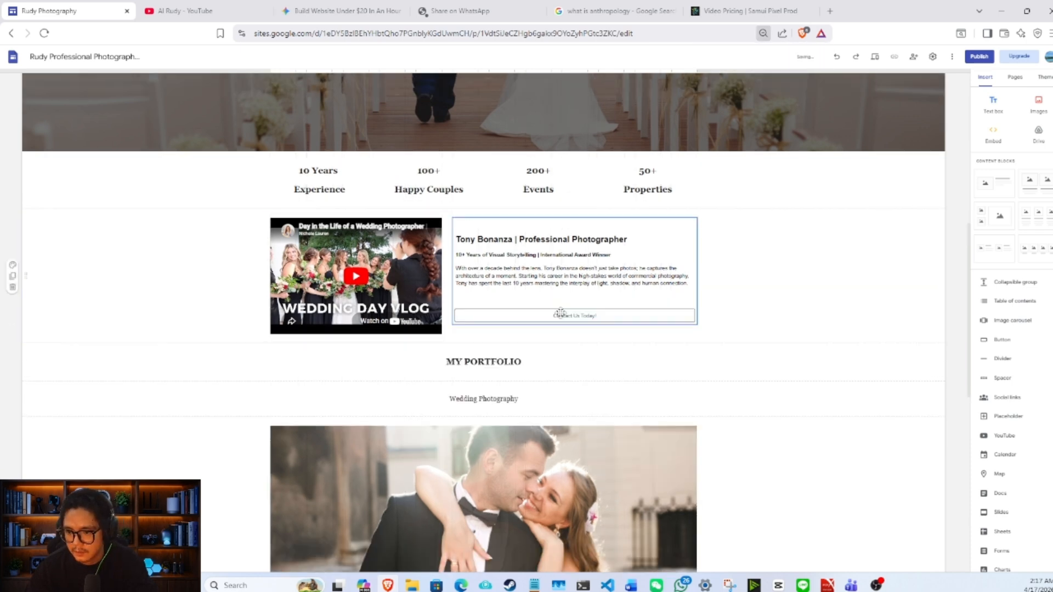
{"action": "left_click", "coordinate": [712, 323]}
- Check how the contact button sits in the home page layout, from the header image to the portfolio
{"action": "key", "text": "ctrl+minus"}
{"action": "scroll", "coordinate": [675, 326], "scroll_direction": "up", "scroll_amount": 2}
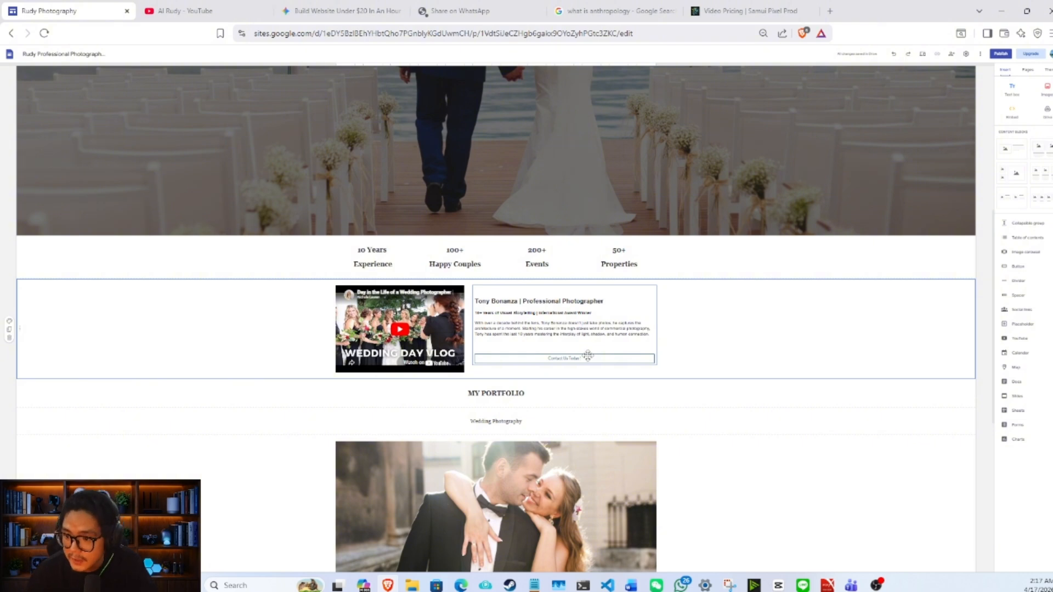
{"action": "scroll", "coordinate": [683, 349], "scroll_direction": "down", "scroll_amount": 4}
{"action": "scroll", "coordinate": [681, 351], "scroll_direction": "up", "scroll_amount": 4}
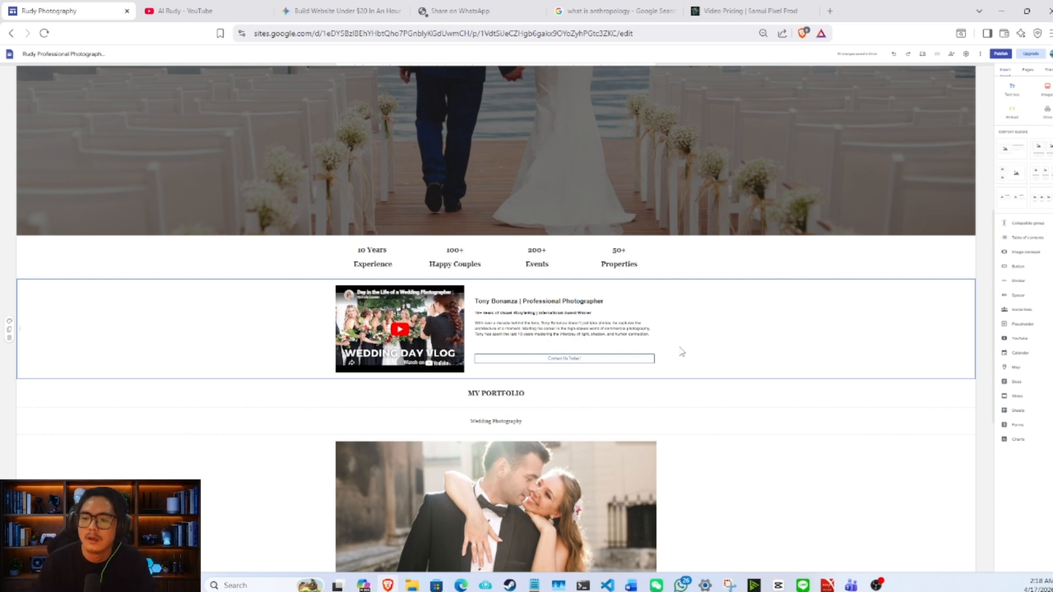
{"action": "scroll", "coordinate": [683, 359], "scroll_direction": "up", "scroll_amount": 3}
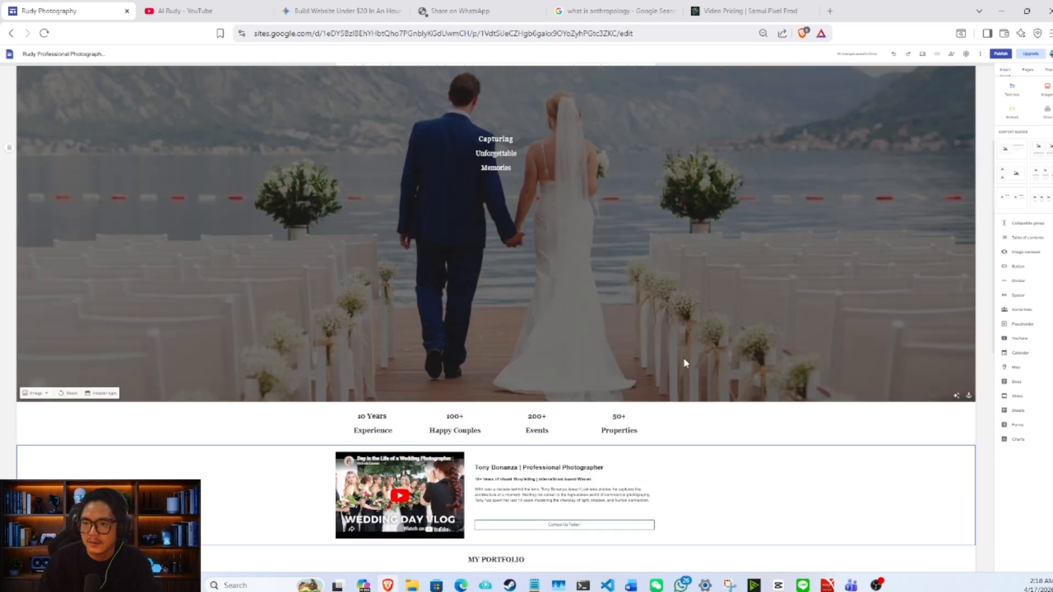
{"action": "scroll", "coordinate": [684, 358], "scroll_direction": "up", "scroll_amount": 3}
{"action": "scroll", "coordinate": [664, 329], "scroll_direction": "down", "scroll_amount": 3}
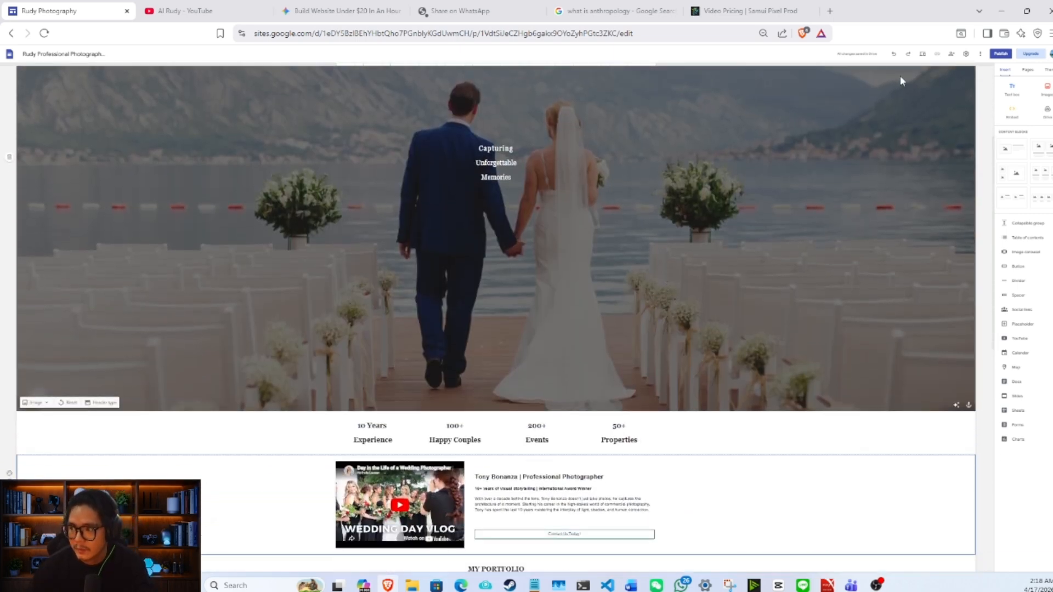
- Preview the site at desktop size and check the home page's header, statistics, biography and portfolio sections
{"action": "left_click", "coordinate": [923, 53]}
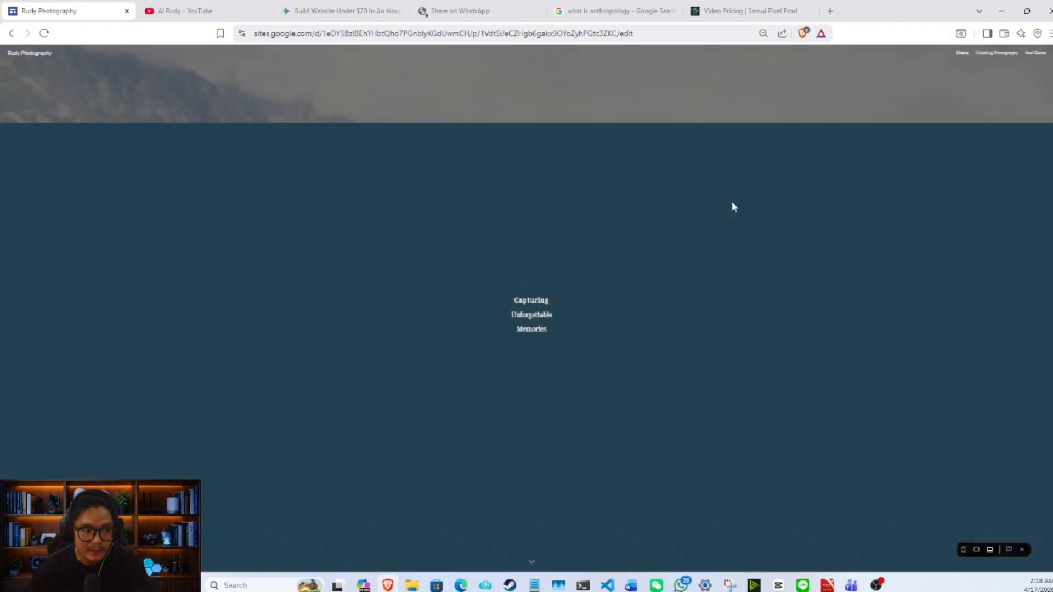
{"action": "key", "text": "ctrl+plus"}
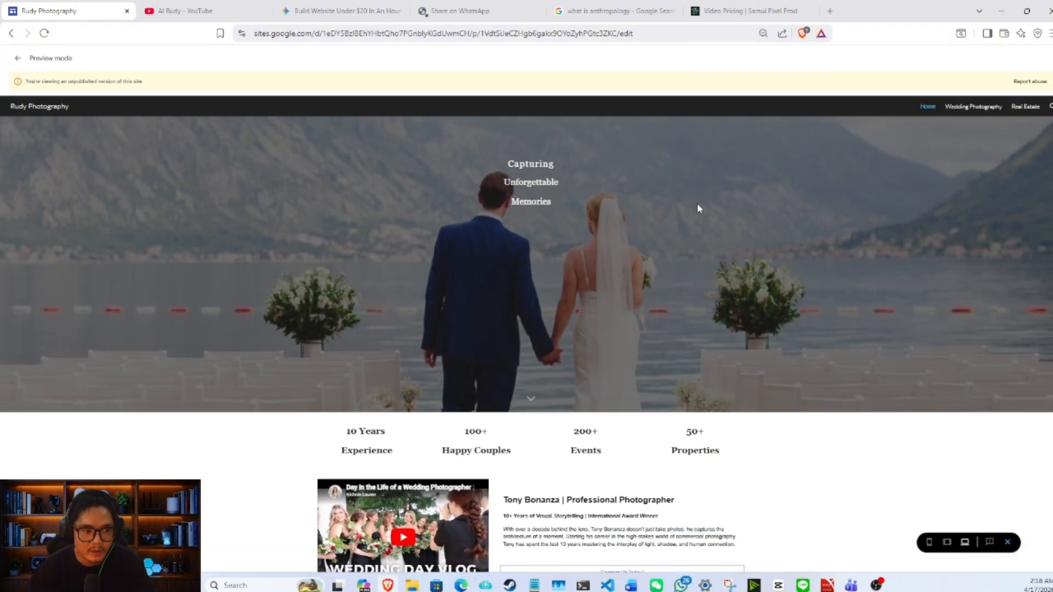
{"action": "scroll", "coordinate": [697, 208], "scroll_direction": "down", "scroll_amount": 8}
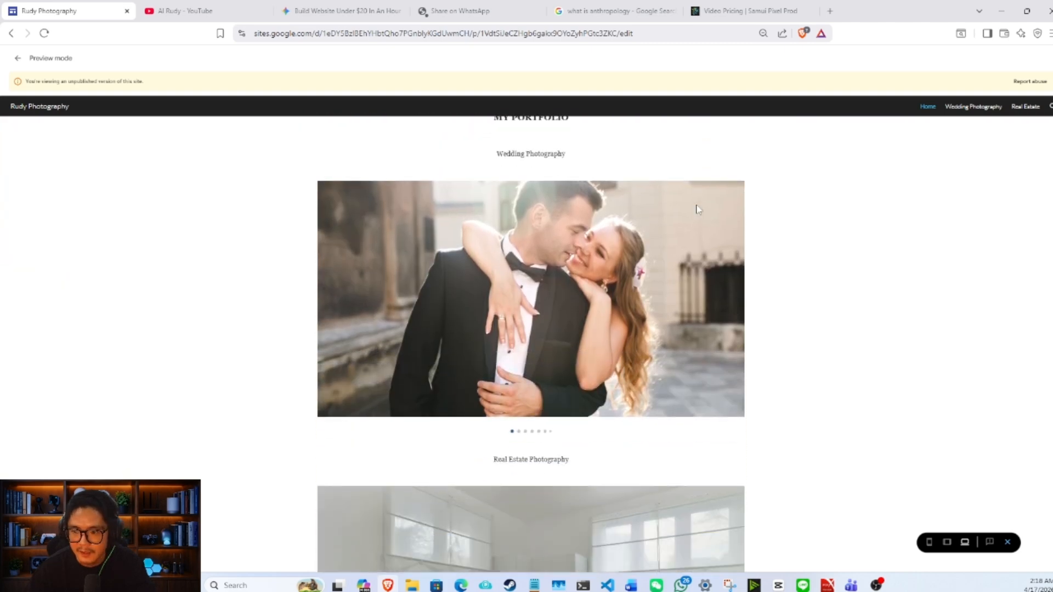
{"action": "scroll", "coordinate": [697, 209], "scroll_direction": "down", "scroll_amount": 3}
{"action": "scroll", "coordinate": [697, 209], "scroll_direction": "up", "scroll_amount": 12}
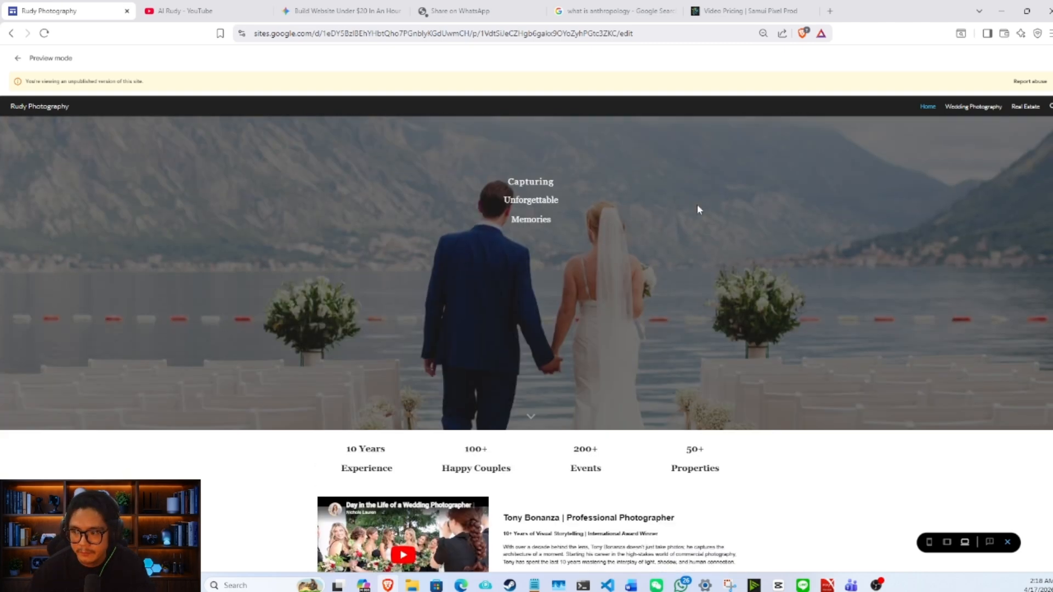
{"action": "scroll", "coordinate": [697, 209], "scroll_direction": "up", "scroll_amount": 3}
- Open the Wedding Photography page in the desktop preview and check its header and photo gallery
{"action": "left_click", "coordinate": [952, 110]}
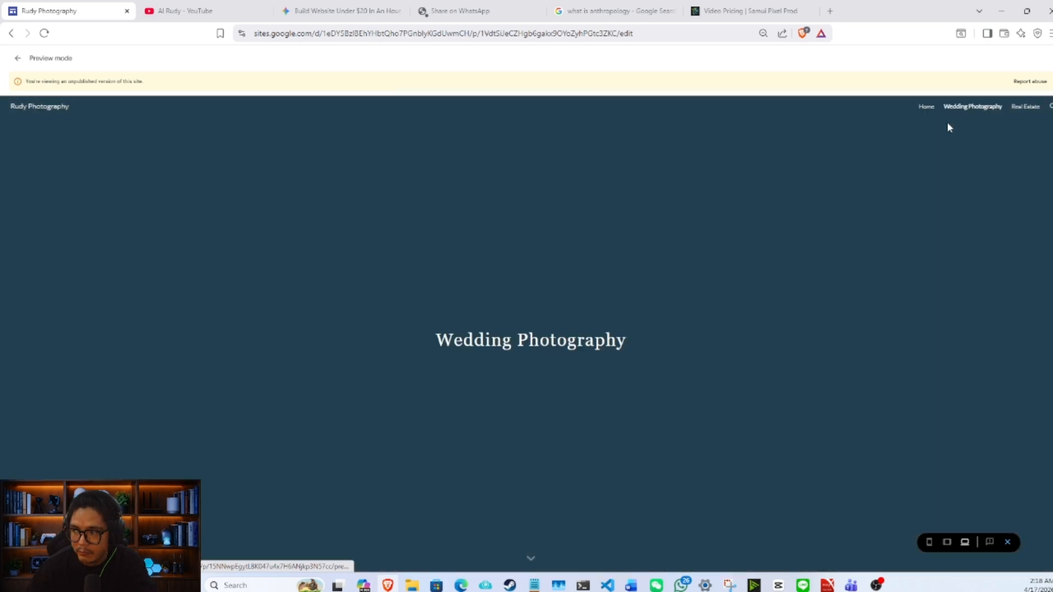
{"action": "scroll", "coordinate": [815, 176], "scroll_direction": "down", "scroll_amount": 3}
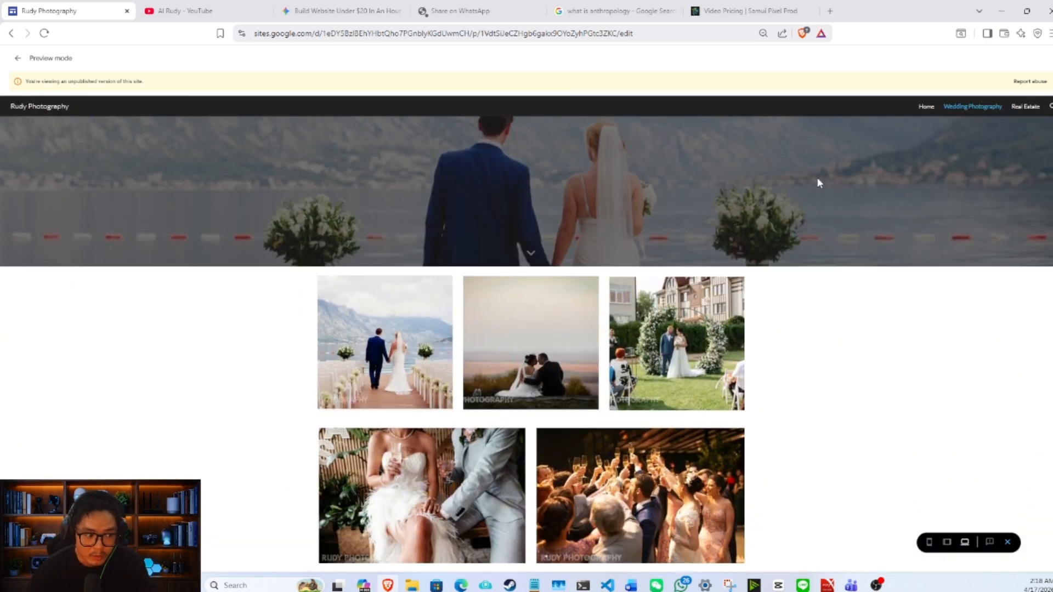
{"action": "scroll", "coordinate": [826, 175], "scroll_direction": "up", "scroll_amount": 6}
- Check the Real Estate page's quote, villa descriptions and carousels in the desktop preview, and return to the home page
{"action": "left_click", "coordinate": [1032, 108]}
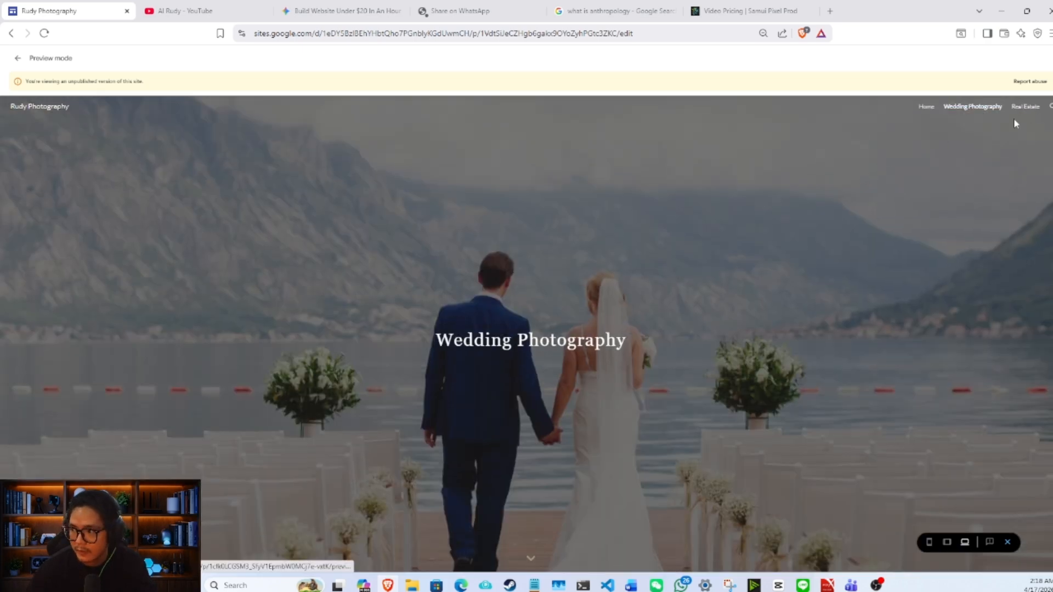
{"action": "scroll", "coordinate": [926, 143], "scroll_direction": "down", "scroll_amount": 3}
{"action": "scroll", "coordinate": [927, 144], "scroll_direction": "down", "scroll_amount": 3}
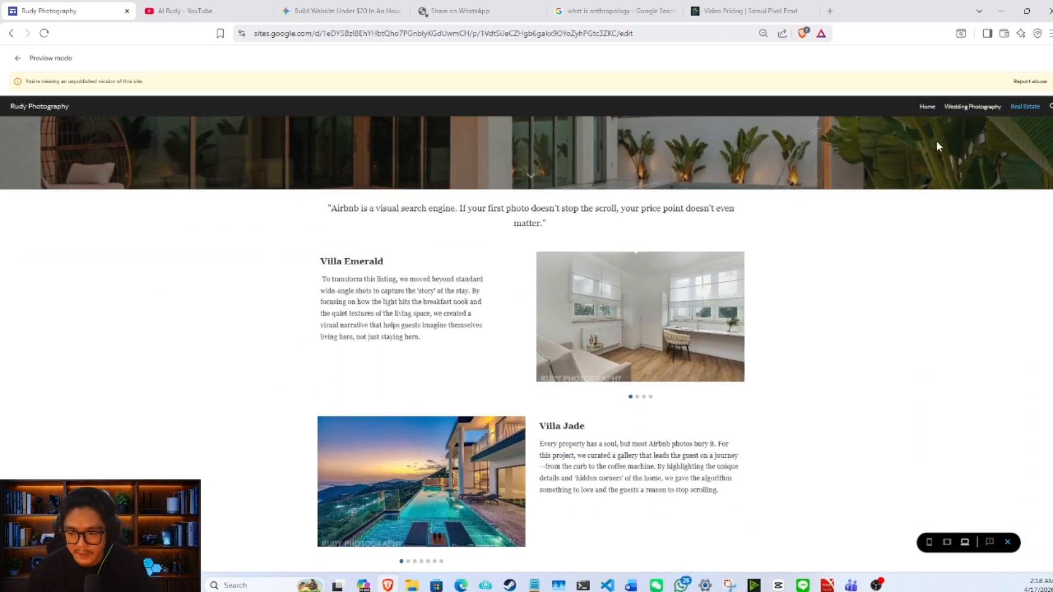
{"action": "scroll", "coordinate": [938, 148], "scroll_direction": "up", "scroll_amount": 6}
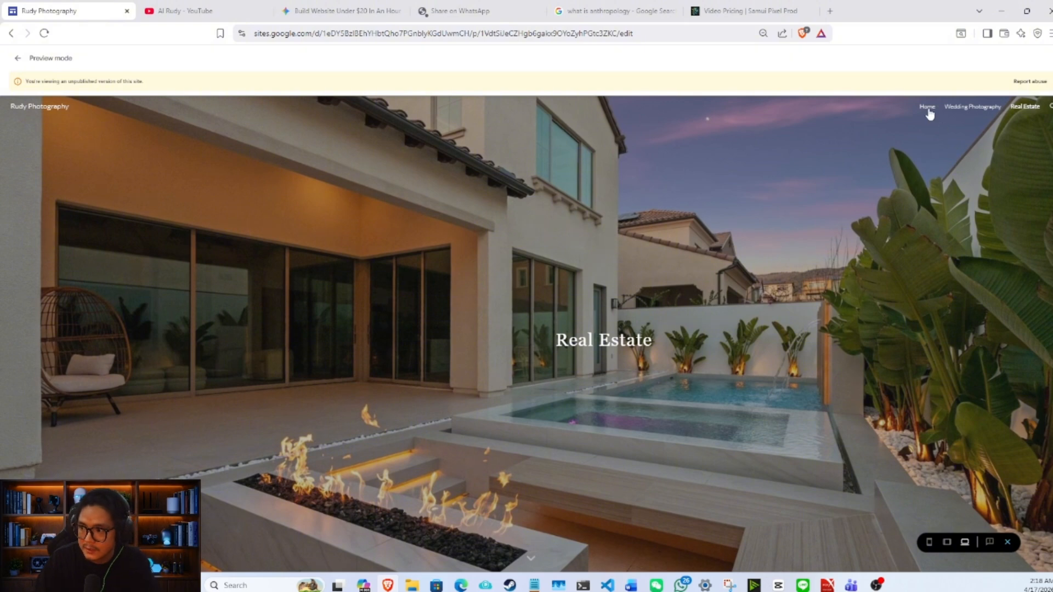
{"action": "left_click", "coordinate": [927, 108]}
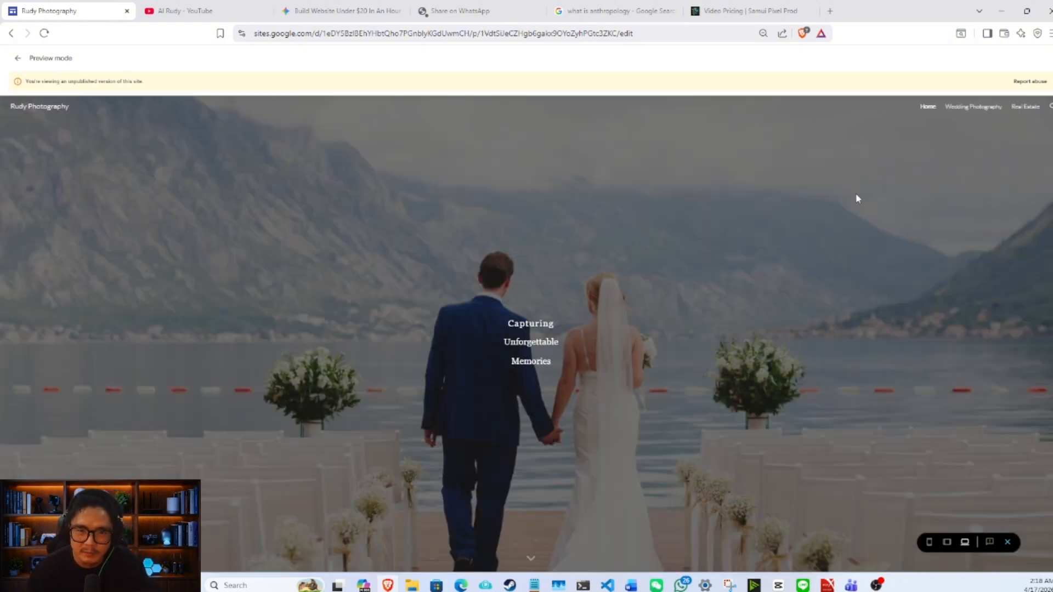